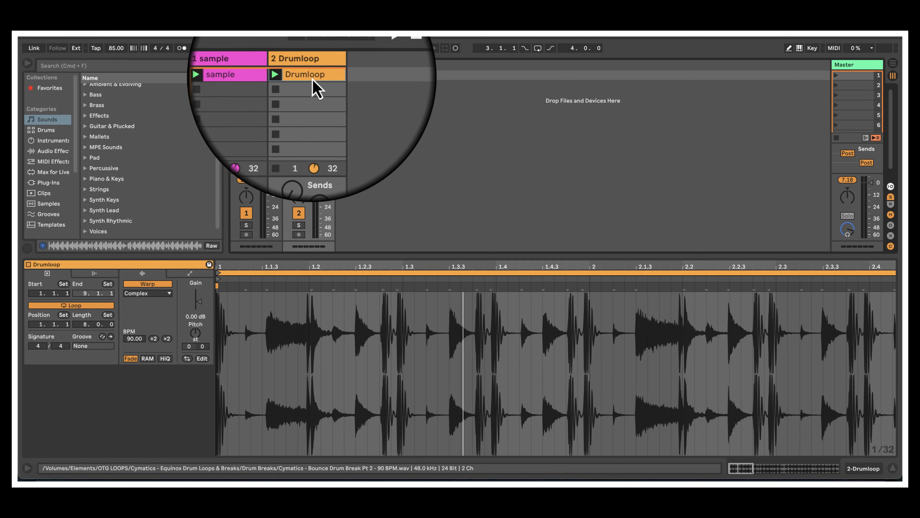
View the sample and Drumloop tracks and compare their clips' waveforms
{"action": "left_click", "coordinate": [319, 69]}
{"action": "left_click", "coordinate": [256, 67]}
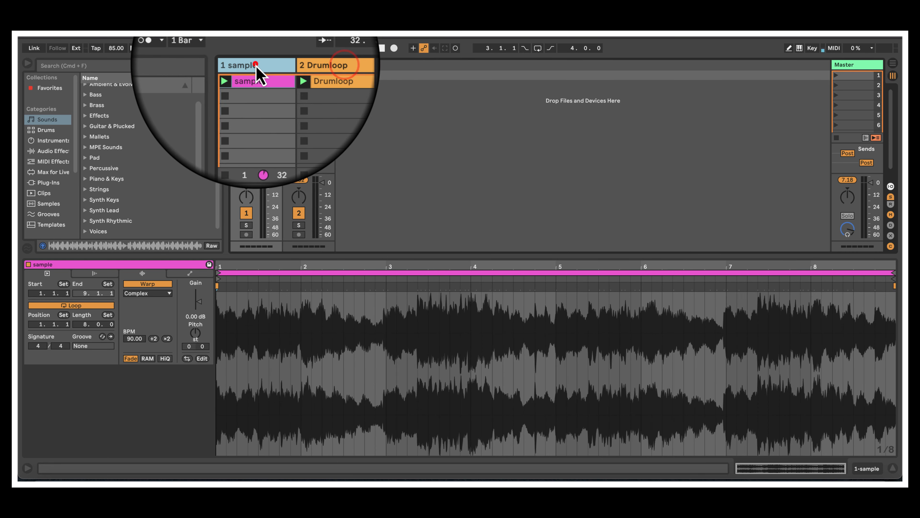
{"action": "left_click", "coordinate": [325, 66]}
{"action": "left_click", "coordinate": [267, 66]}
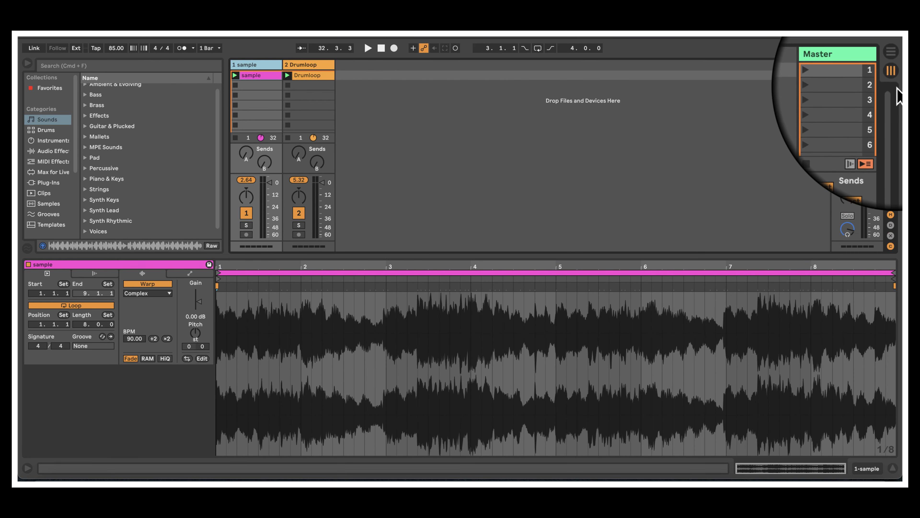
Reduce the height of the detail area in Arrangement View and return to Session View
{"action": "left_click", "coordinate": [893, 66]}
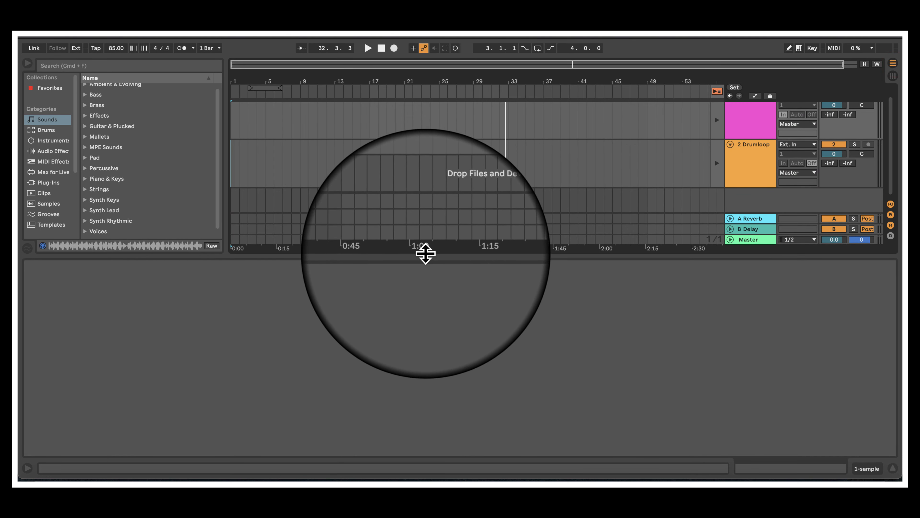
{"action": "left_click_drag", "start_coordinate": [429, 255], "coordinate": [426, 319]}
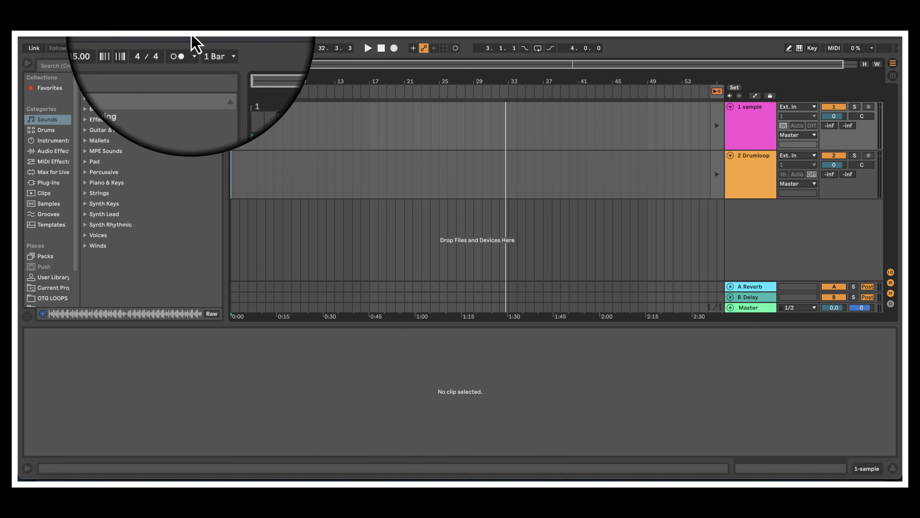
{"action": "left_click", "coordinate": [229, 35]}
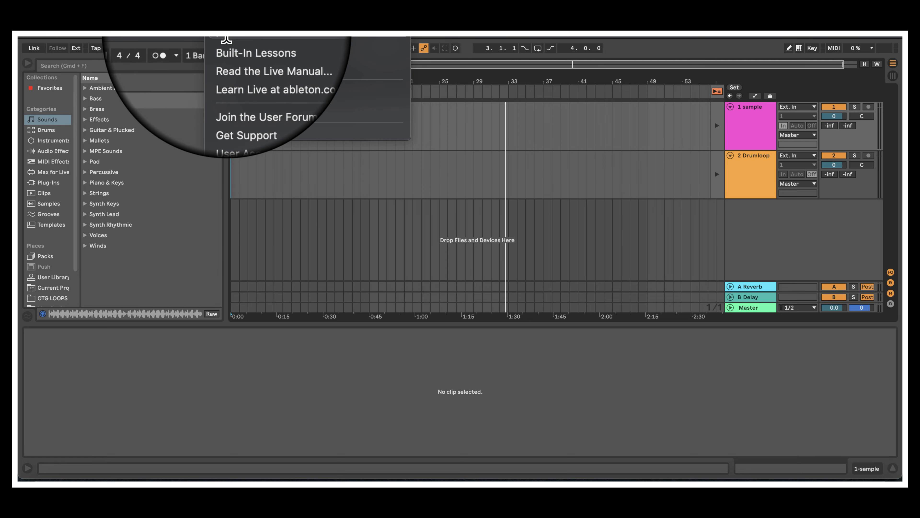
{"action": "left_click", "coordinate": [227, 35]}
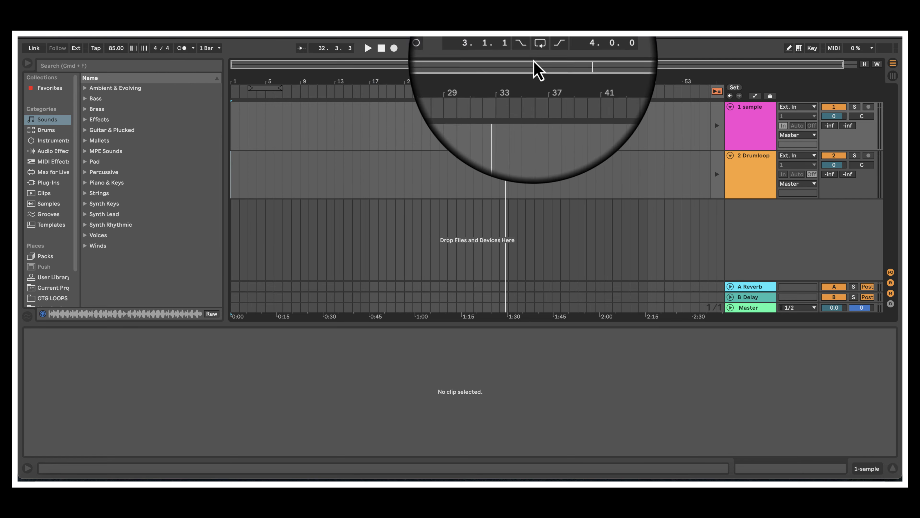
{"action": "left_click", "coordinate": [893, 75]}
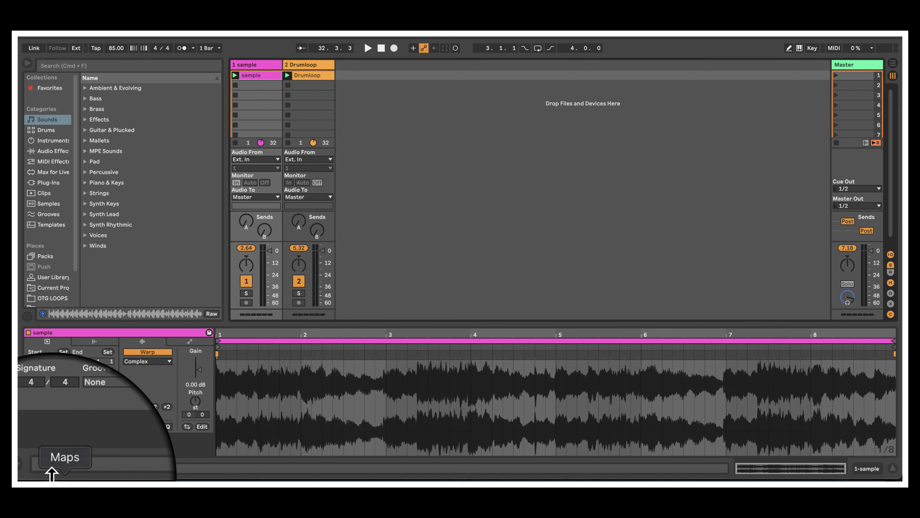
Show the Info View and read its descriptions of elements in Arrangement View and Session View
{"action": "left_click", "coordinate": [27, 468]}
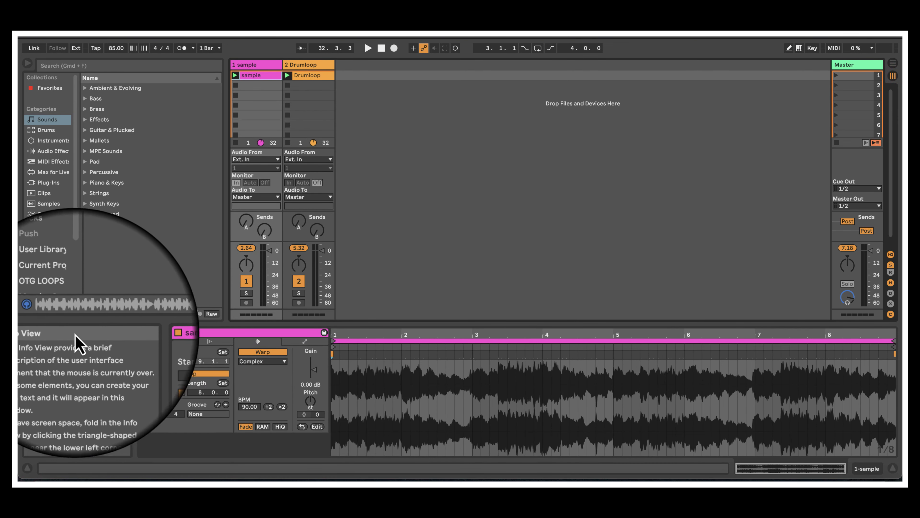
{"action": "left_click", "coordinate": [893, 63]}
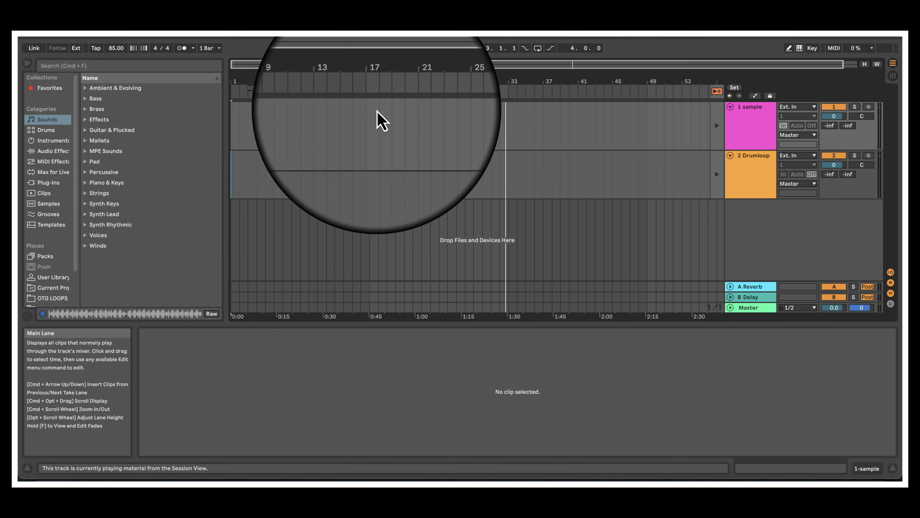
{"action": "left_click", "coordinate": [892, 75]}
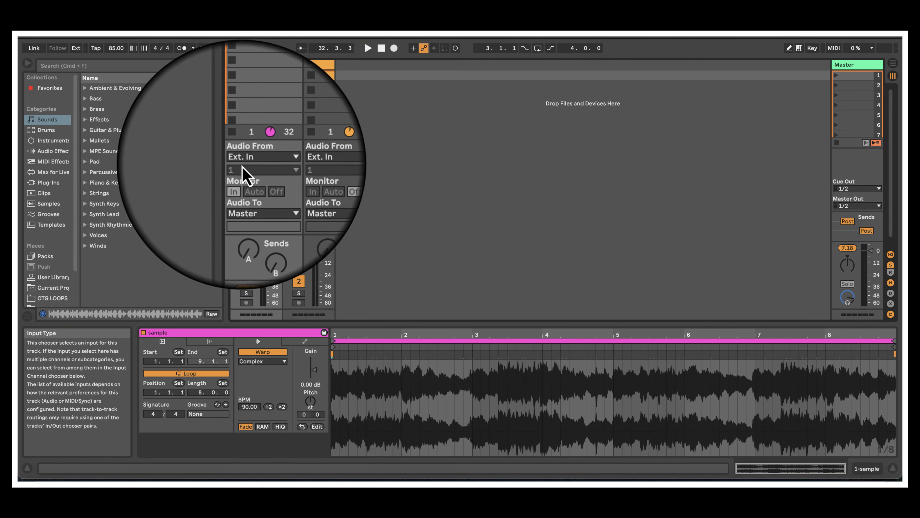
Narrow the browser and open the Drumloop clip in Session View
{"action": "left_click_drag", "start_coordinate": [226, 78], "coordinate": [155, 93]}
{"action": "left_click", "coordinate": [893, 63]}
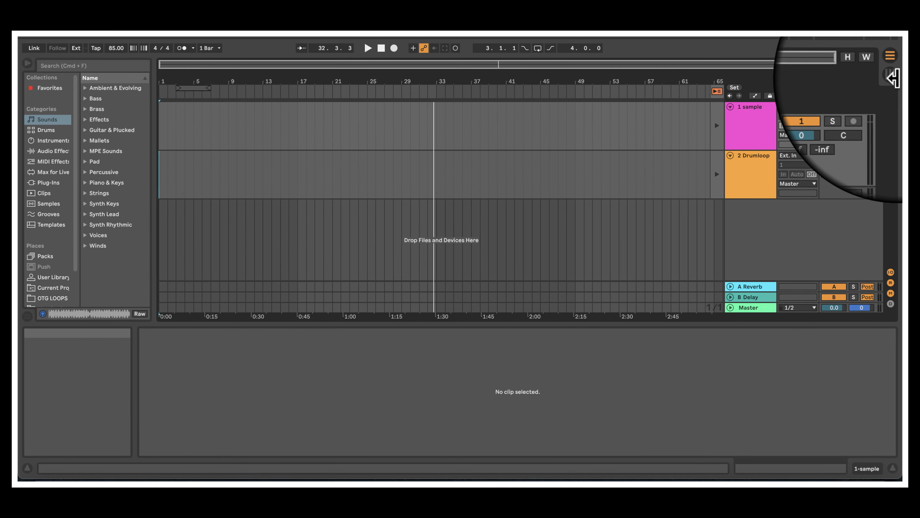
{"action": "left_click", "coordinate": [894, 76]}
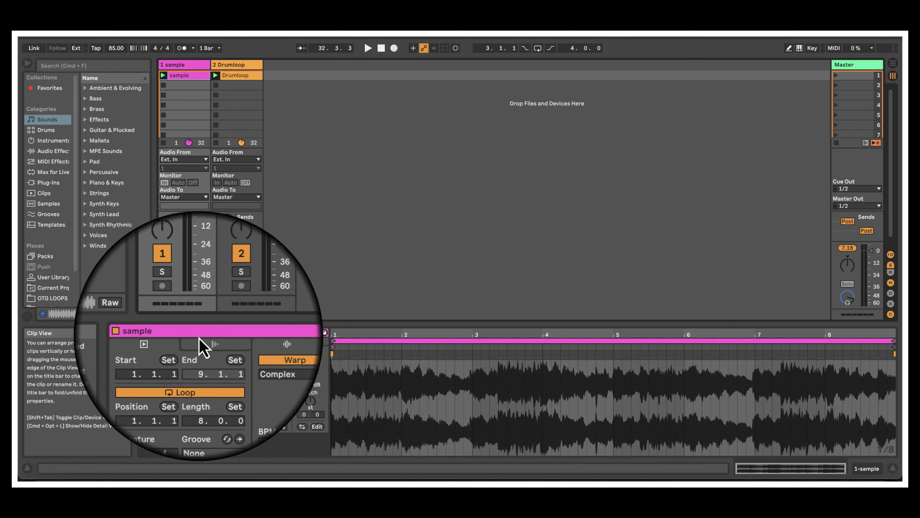
{"action": "left_click", "coordinate": [232, 78]}
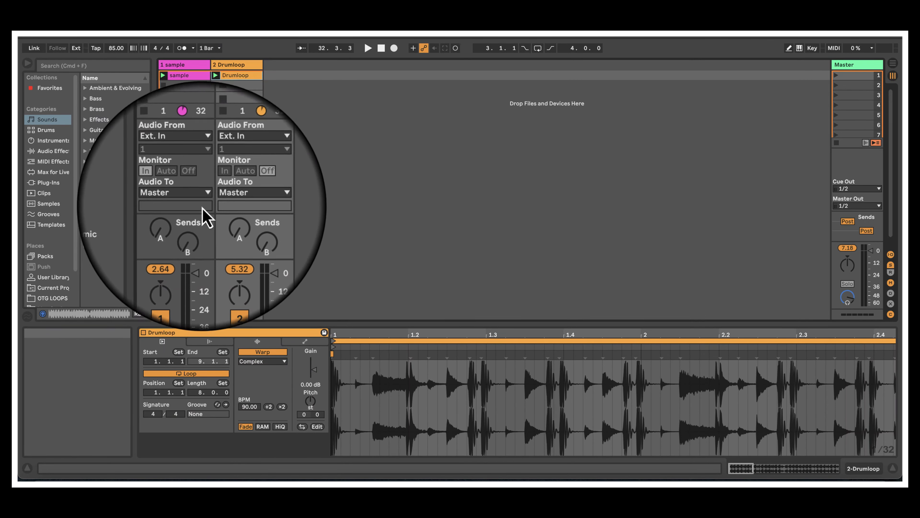
Toggle the In/Out, Sends, Return Tracks and Mixer sections and restore each one's original visibility
{"action": "left_click", "coordinate": [890, 254]}
{"action": "left_click", "coordinate": [891, 254]}
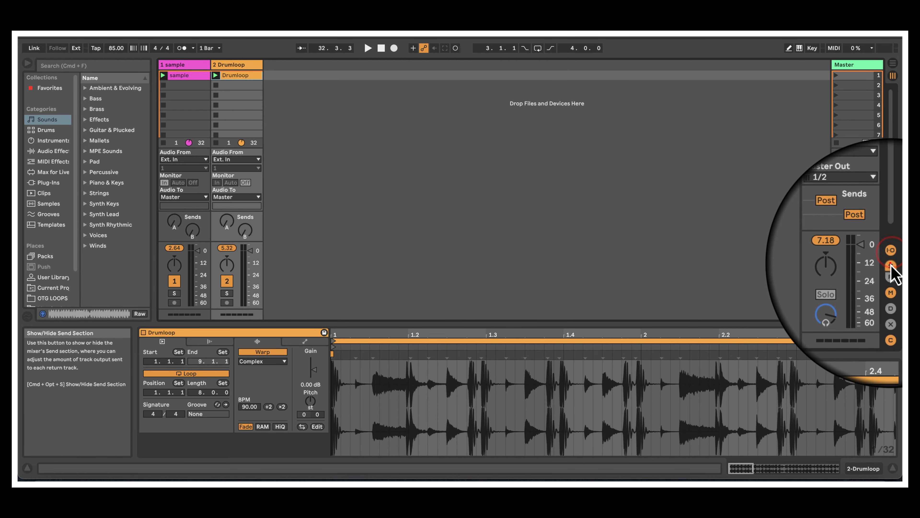
{"action": "left_click", "coordinate": [890, 263]}
{"action": "left_click", "coordinate": [890, 265]}
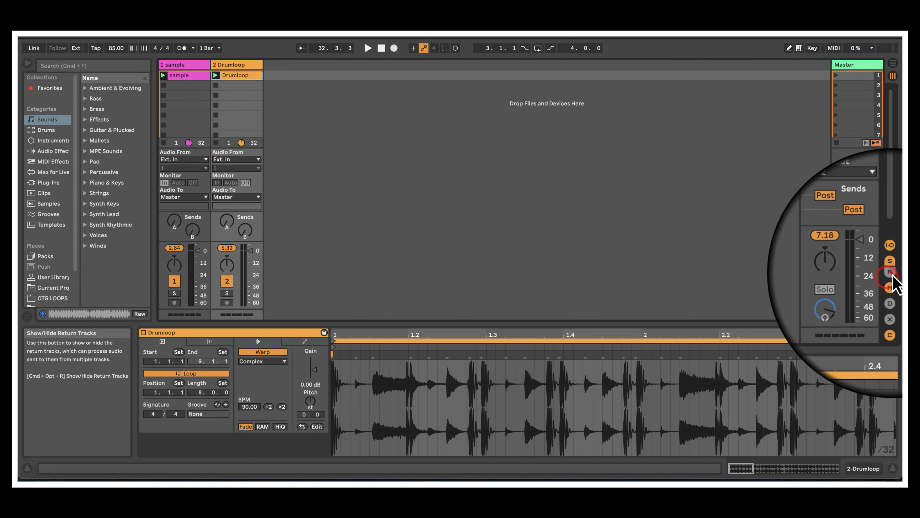
{"action": "left_click", "coordinate": [891, 272]}
{"action": "left_click", "coordinate": [891, 273]}
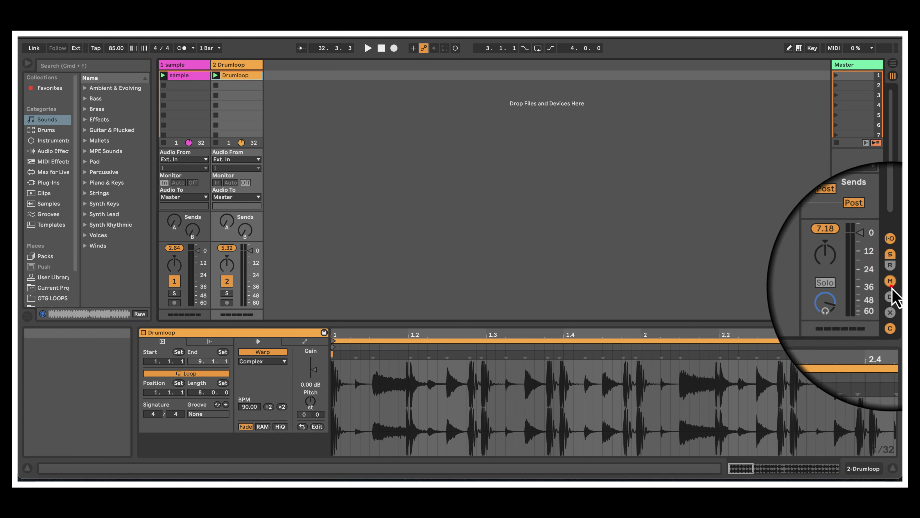
{"action": "left_click", "coordinate": [891, 284]}
{"action": "left_click", "coordinate": [891, 284]}
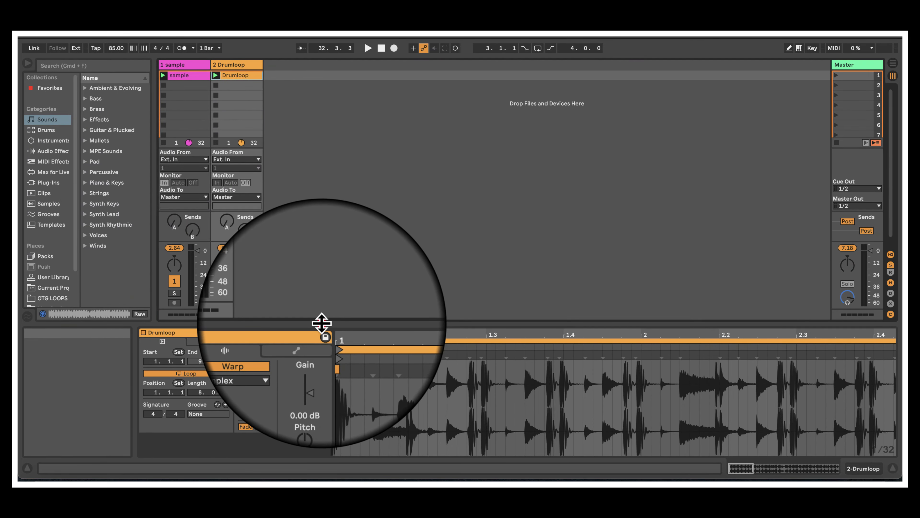
Enlarge the Drumloop clip's waveform display and hide the Info View
{"action": "left_click_drag", "start_coordinate": [321, 323], "coordinate": [315, 225]}
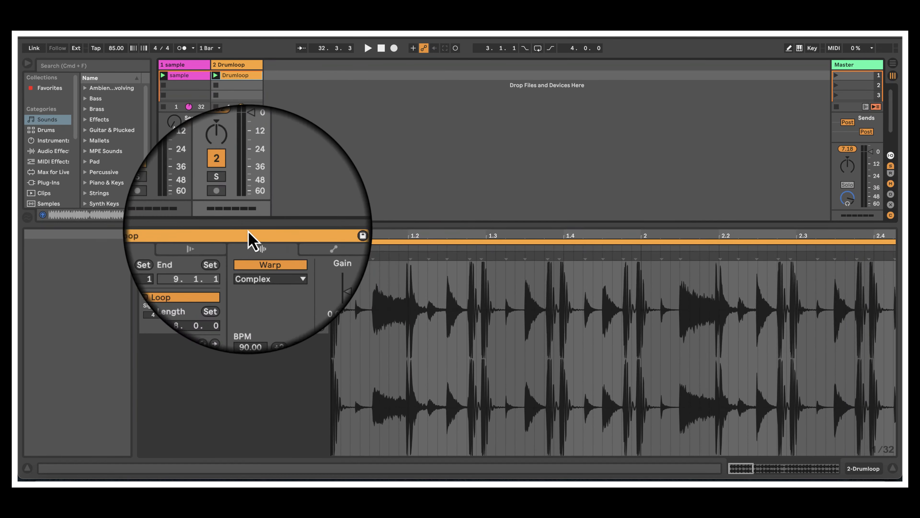
{"action": "left_click", "coordinate": [27, 469]}
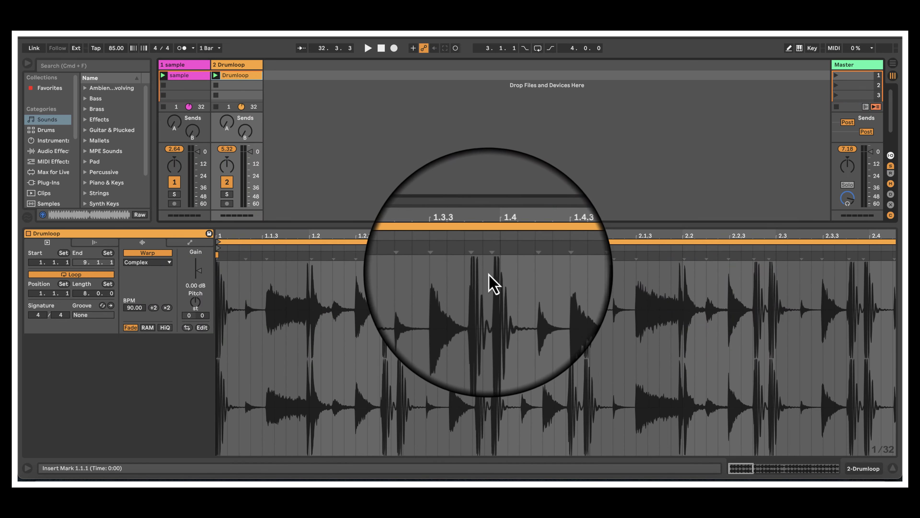
Insert warp markers on the Drumloop's first transients, at 1.1.2, at 1.1.3 and on the two hits around 1.2
{"action": "left_click", "coordinate": [245, 256]}
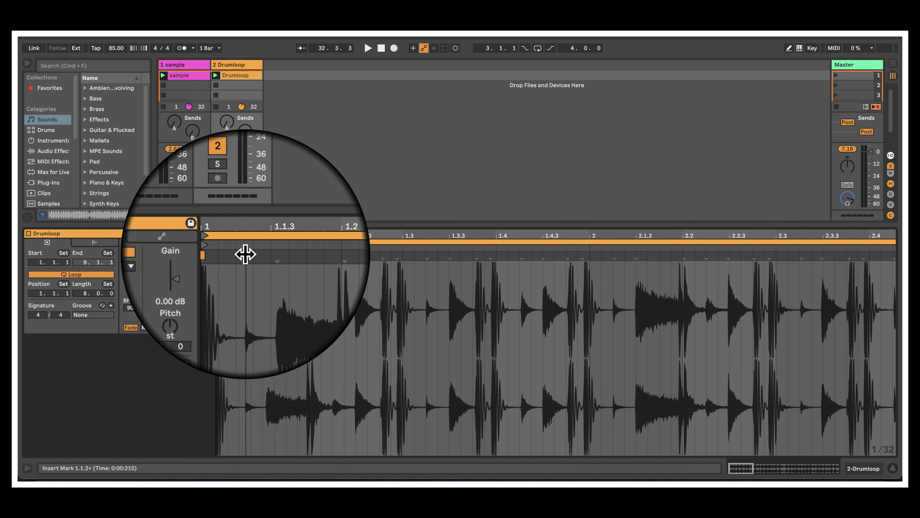
{"action": "double_click", "coordinate": [245, 254]}
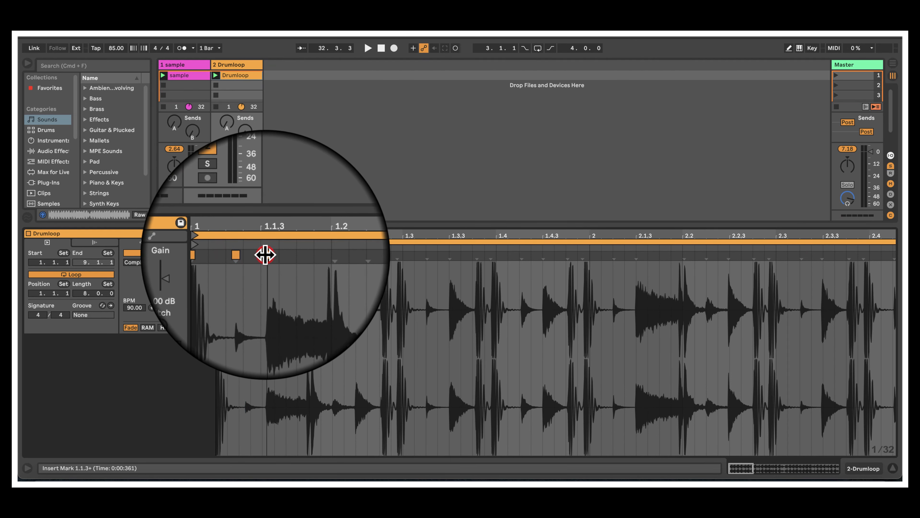
{"action": "double_click", "coordinate": [265, 255]}
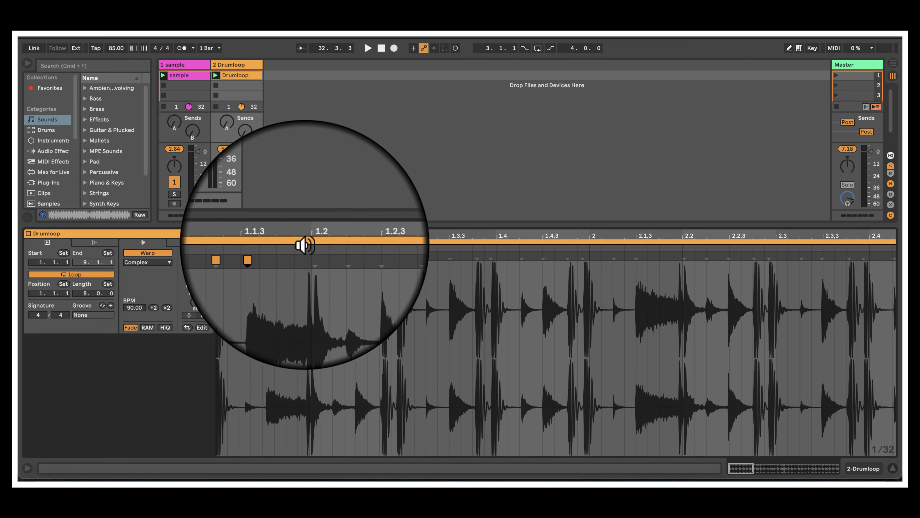
{"action": "left_click_drag", "start_coordinate": [305, 236], "coordinate": [328, 276]}
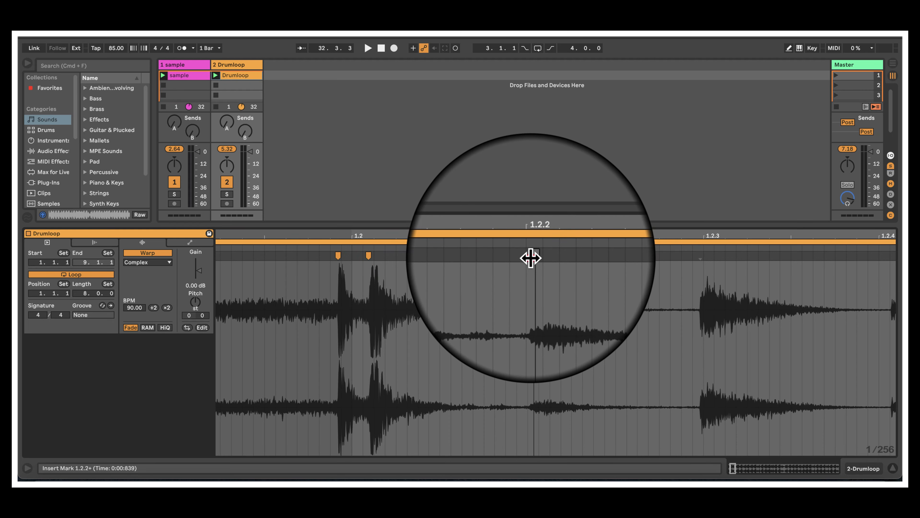
Insert warp markers on the Drumloop transients from 1.2.3 up to the double hit just before 1.4
{"action": "left_click_drag", "start_coordinate": [468, 236], "coordinate": [216, 234]}
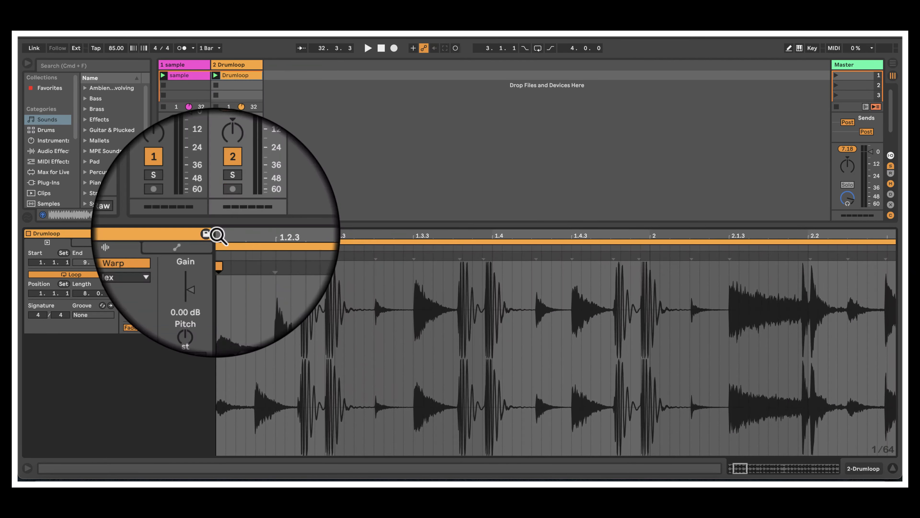
{"action": "double_click", "coordinate": [255, 258]}
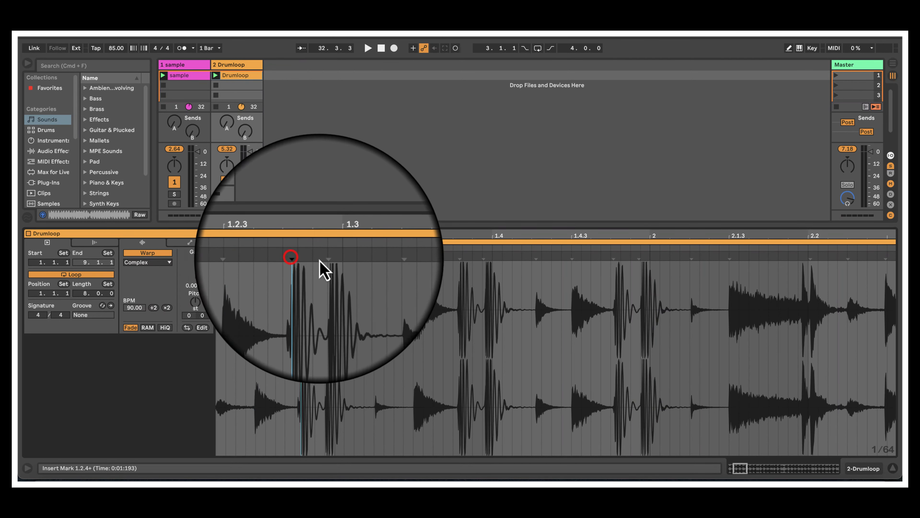
{"action": "left_click", "coordinate": [254, 253]}
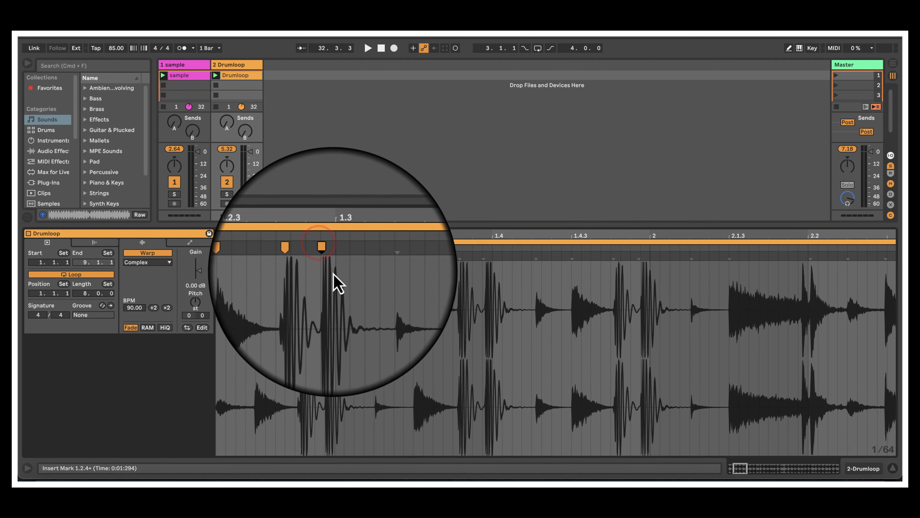
{"action": "double_click", "coordinate": [375, 255]}
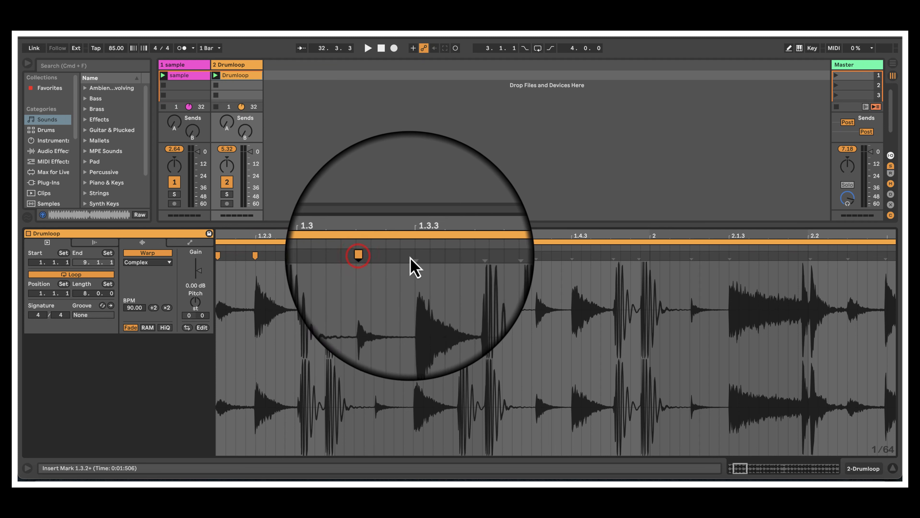
{"action": "double_click", "coordinate": [458, 255]}
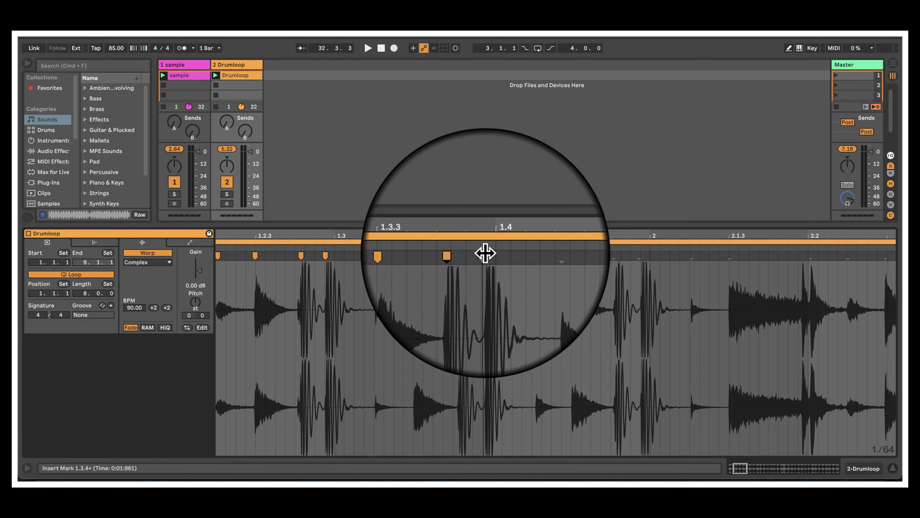
{"action": "double_click", "coordinate": [485, 253]}
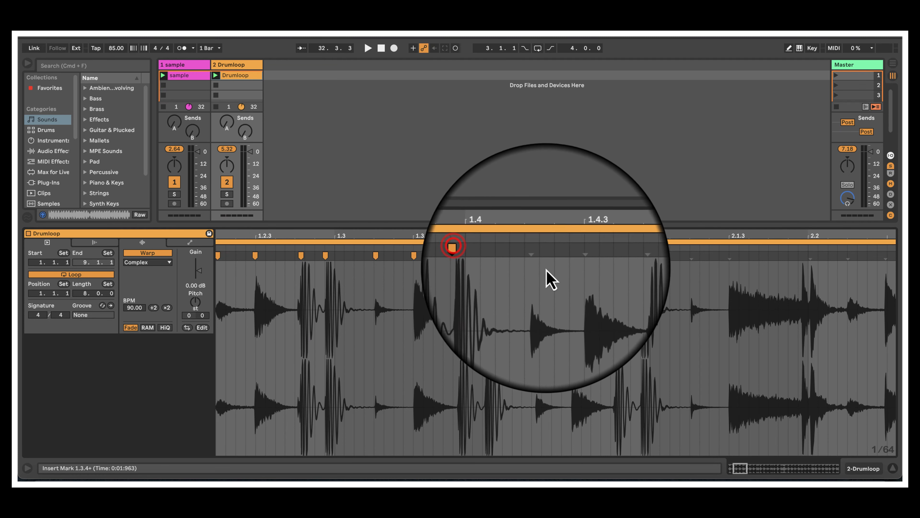
Insert warp markers on the Drumloop transients at 1.4.2 and 1.4.3 and on the double hit just before bar 2
{"action": "double_click", "coordinate": [535, 255]}
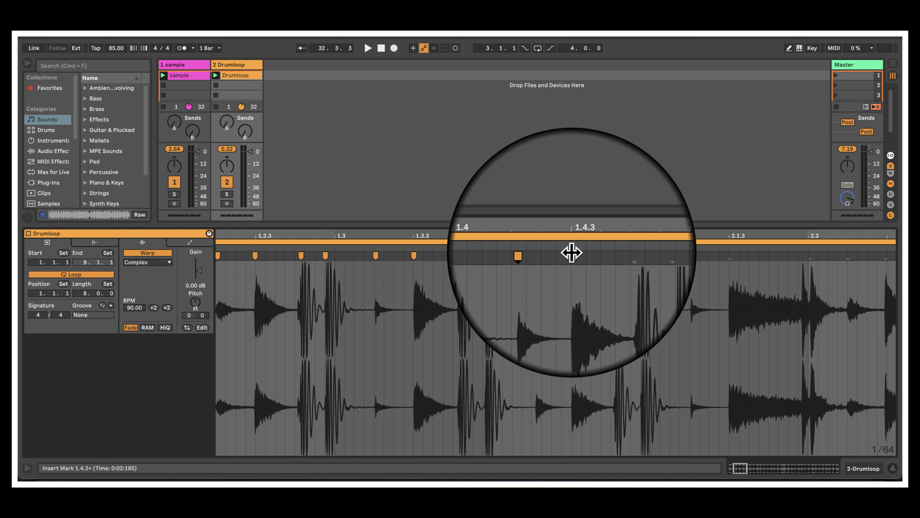
{"action": "double_click", "coordinate": [572, 253]}
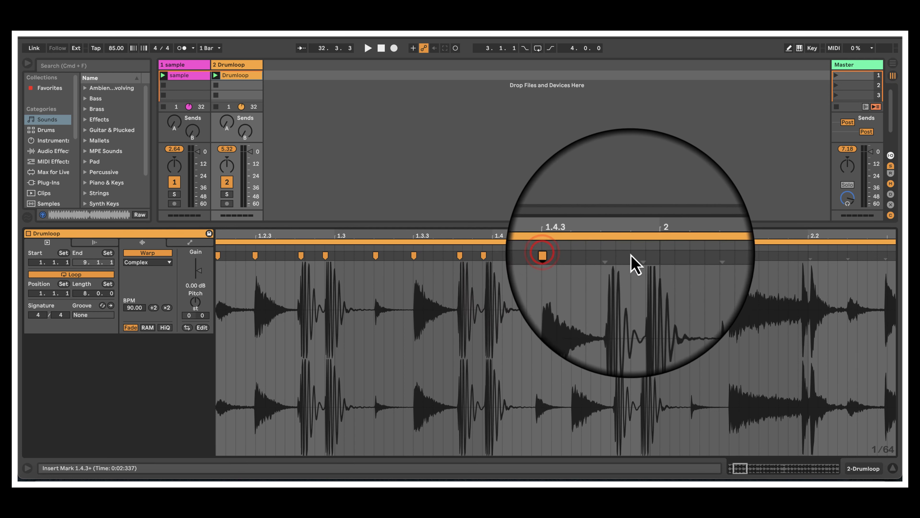
{"action": "double_click", "coordinate": [612, 253]}
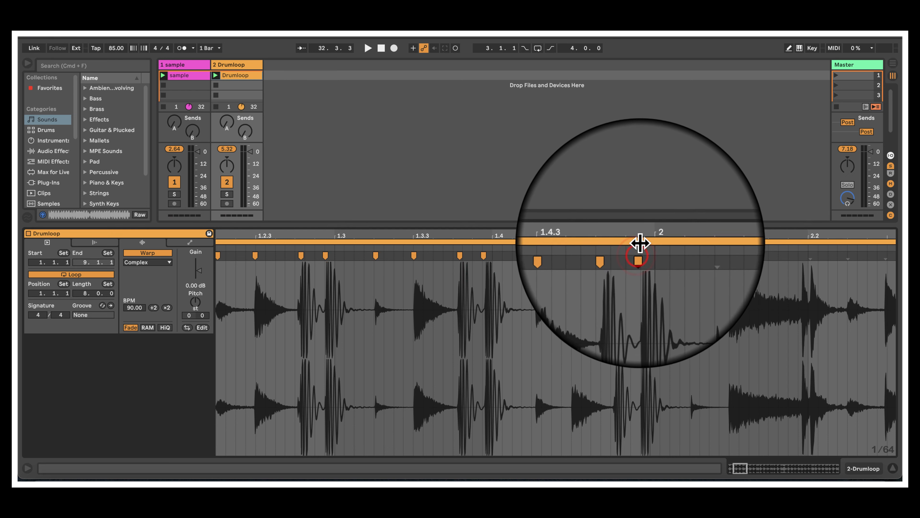
Insert warp markers on the Drumloop transients at 2.1.2 and 2.1.3 and on the double hit around 2.2
{"action": "left_click_drag", "start_coordinate": [640, 231], "coordinate": [434, 231]}
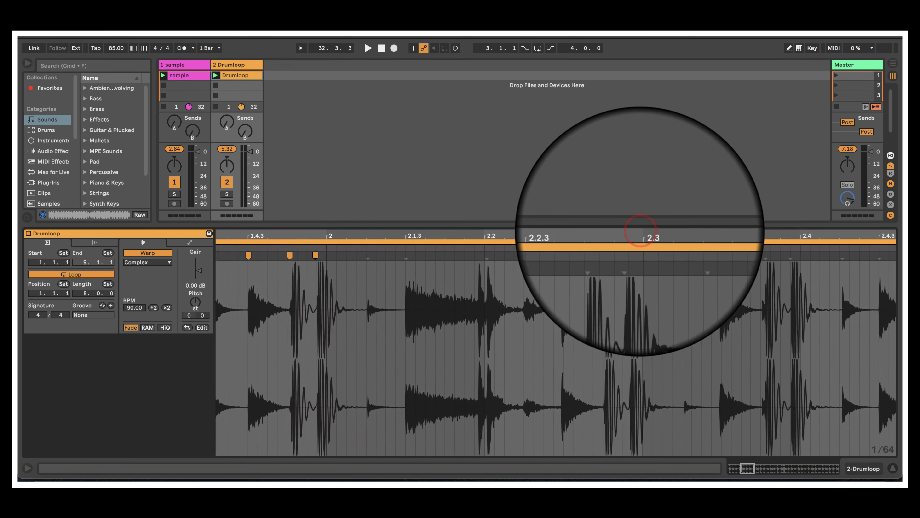
{"action": "double_click", "coordinate": [316, 253]}
{"action": "double_click", "coordinate": [366, 255]}
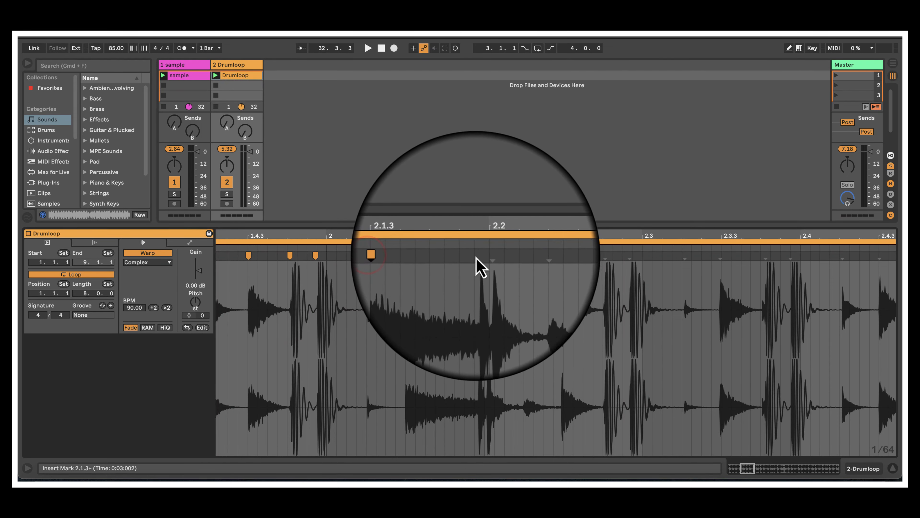
{"action": "left_click_drag", "start_coordinate": [482, 236], "coordinate": [477, 263]}
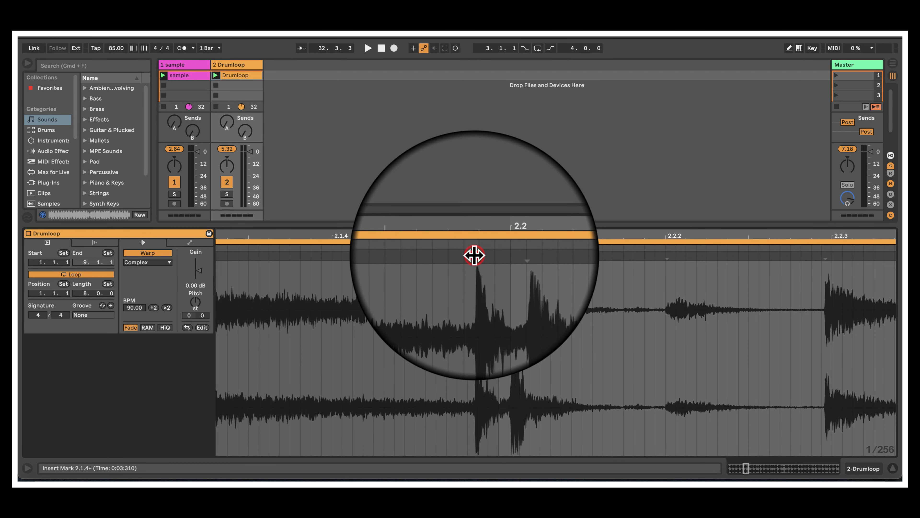
{"action": "double_click", "coordinate": [475, 256]}
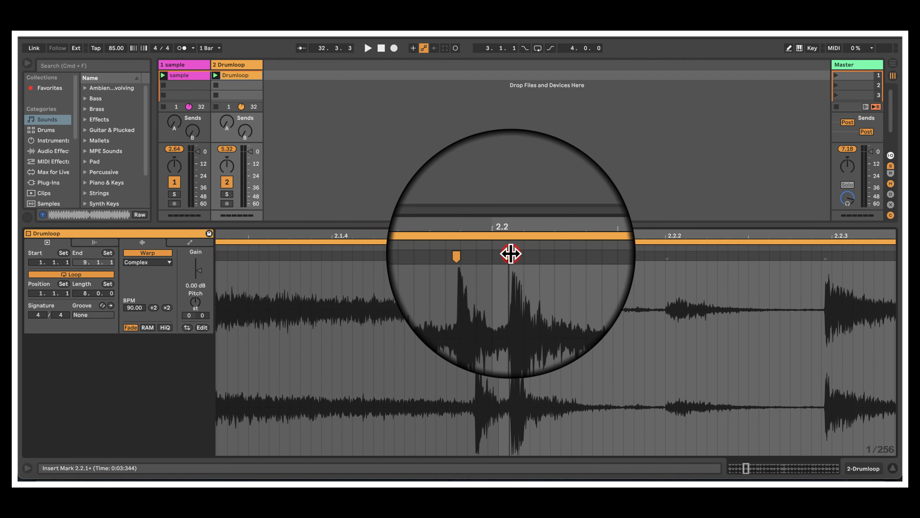
Insert warp markers on the Drumloop transients at 2.2.2 and 2.2.3 and on the double hit just before 2.3
{"action": "left_click_drag", "start_coordinate": [521, 237], "coordinate": [416, 236]}
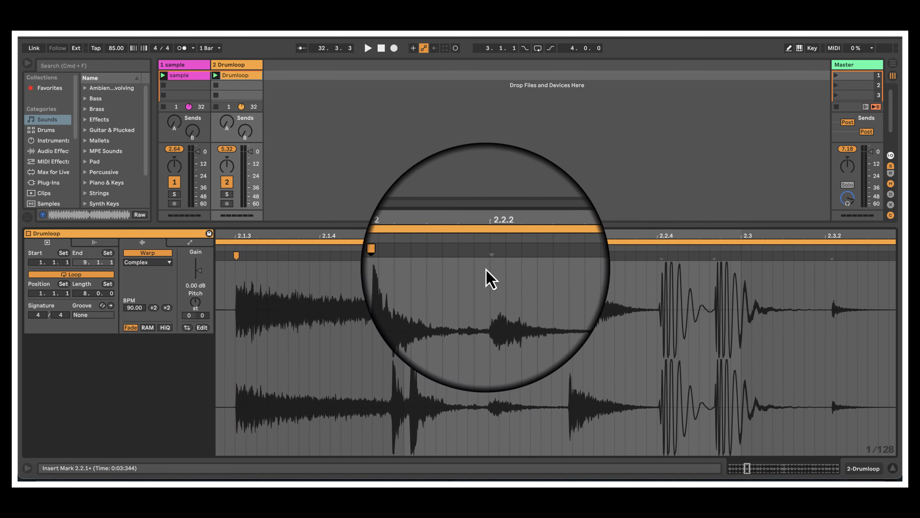
{"action": "double_click", "coordinate": [488, 258]}
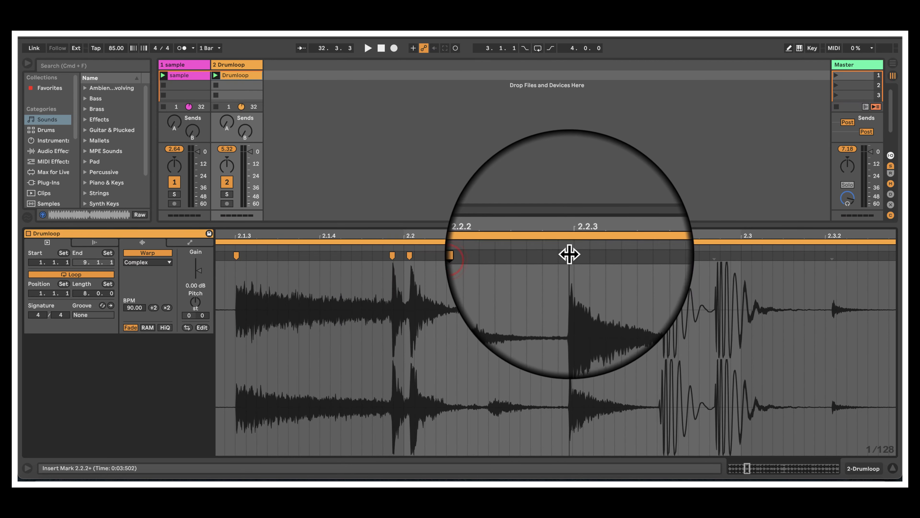
{"action": "double_click", "coordinate": [661, 253]}
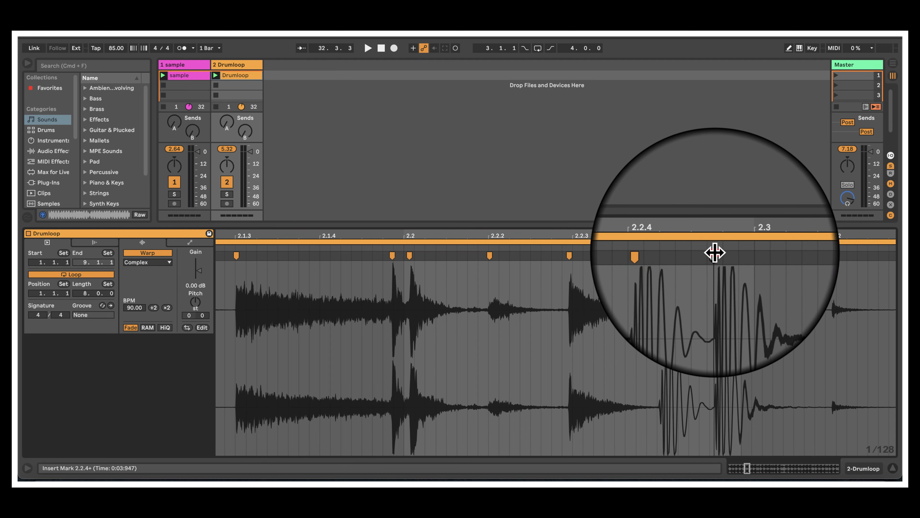
{"action": "double_click", "coordinate": [715, 254]}
Insert warp markers on the Drumloop transients from 2.3.2 up to 2.4.3, including the double hit before 2.4
{"action": "left_click_drag", "start_coordinate": [731, 236], "coordinate": [303, 234]}
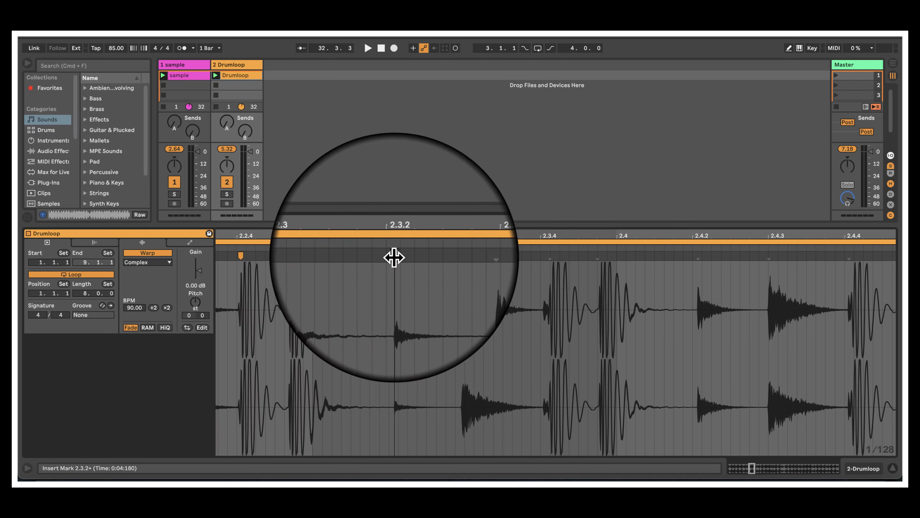
{"action": "double_click", "coordinate": [394, 257]}
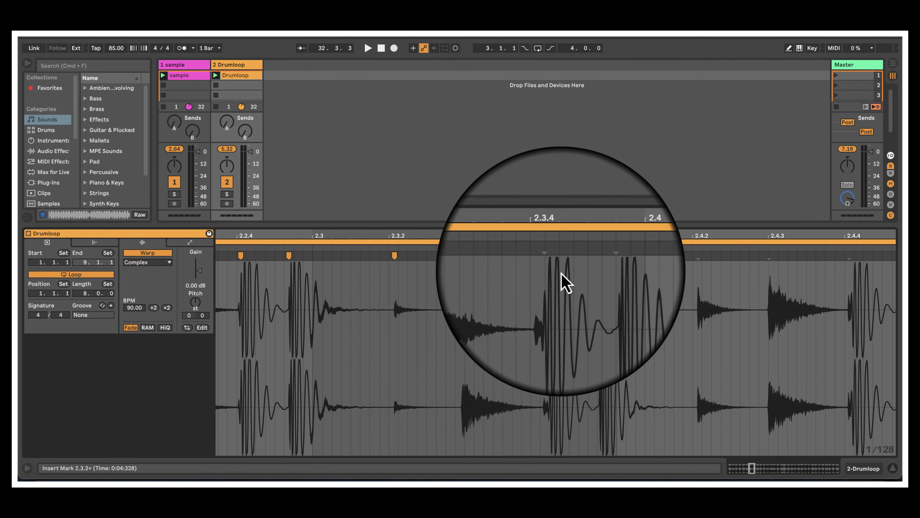
{"action": "double_click", "coordinate": [550, 256]}
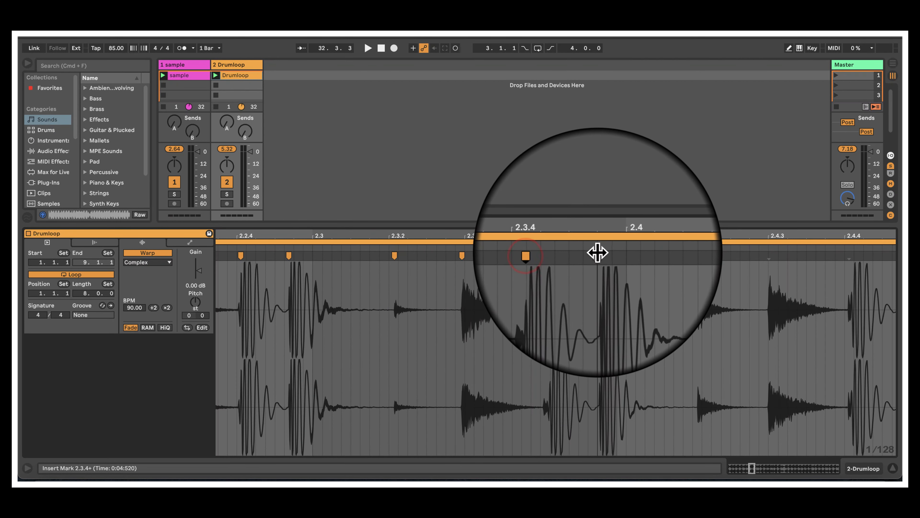
{"action": "double_click", "coordinate": [695, 255]}
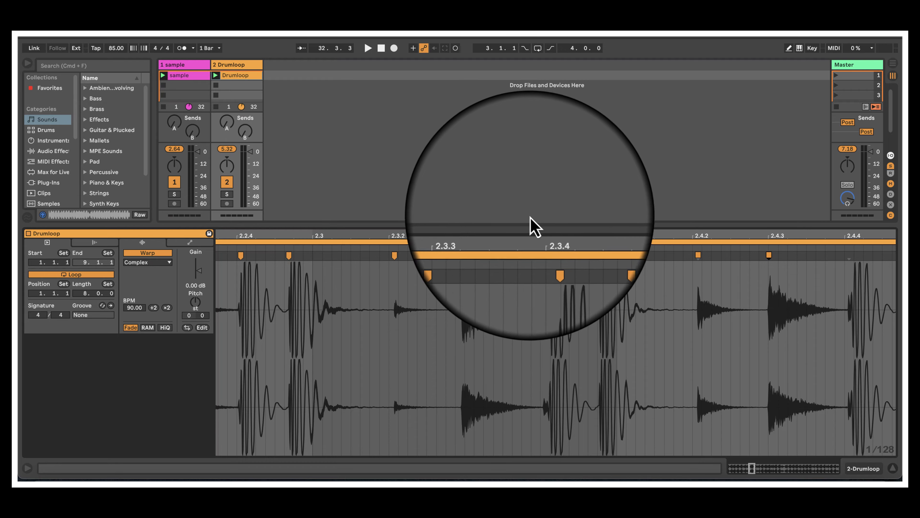
Insert warp markers on the Drumloop transients from the double hit before bar 3 up to the double hit just before 3.3
{"action": "mouse_move", "coordinate": [519, 237]}
{"action": "left_mouse_down"}
{"action": "mouse_move", "coordinate": [472, 246]}
{"action": "mouse_move", "coordinate": [518, 247]}
{"action": "mouse_move", "coordinate": [421, 308]}
{"action": "mouse_move", "coordinate": [509, 238]}
{"action": "left_mouse_up"}
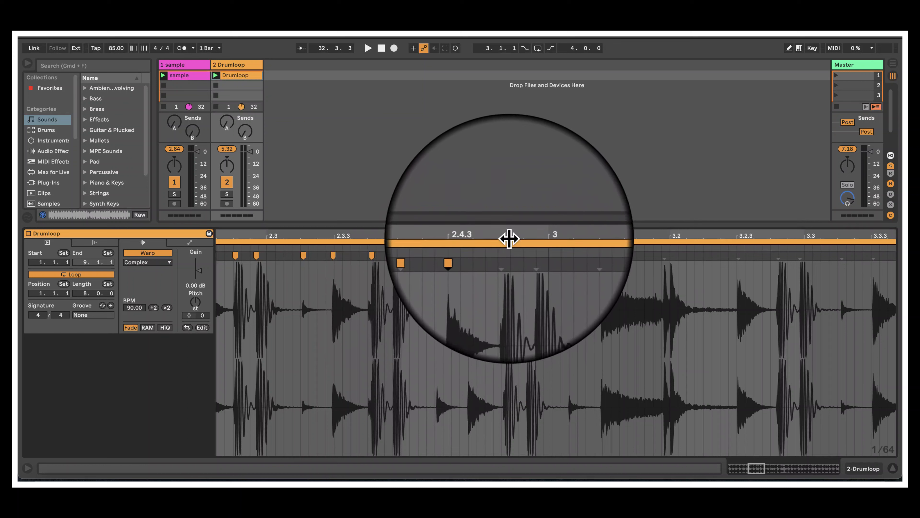
{"action": "double_click", "coordinate": [502, 255]}
{"action": "double_click", "coordinate": [526, 257]}
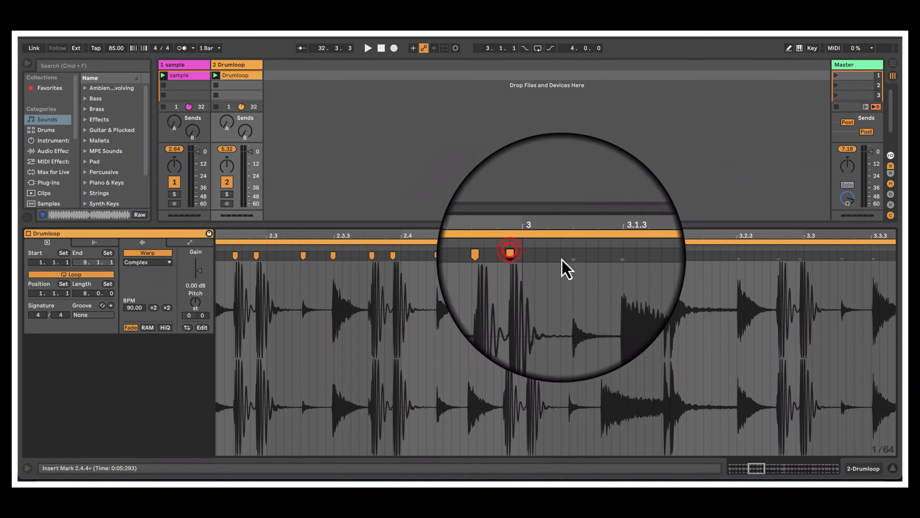
{"action": "double_click", "coordinate": [567, 255]}
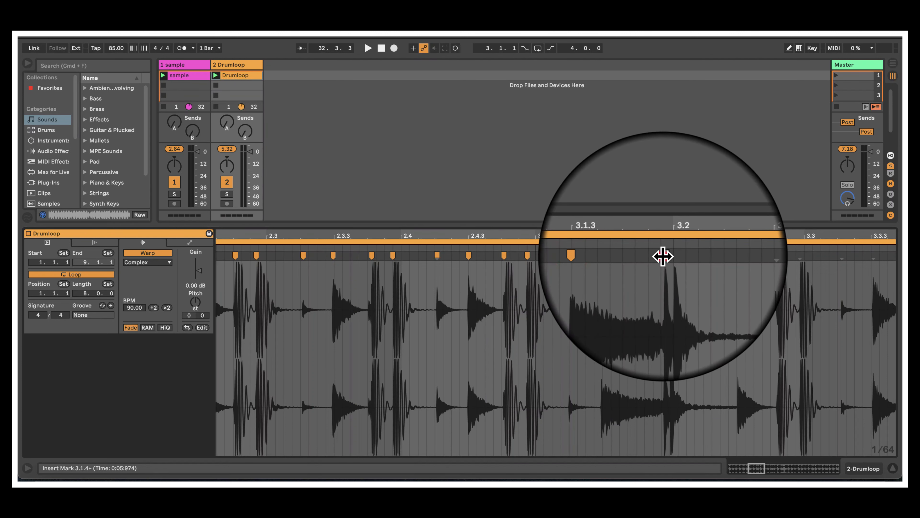
{"action": "double_click", "coordinate": [667, 255]}
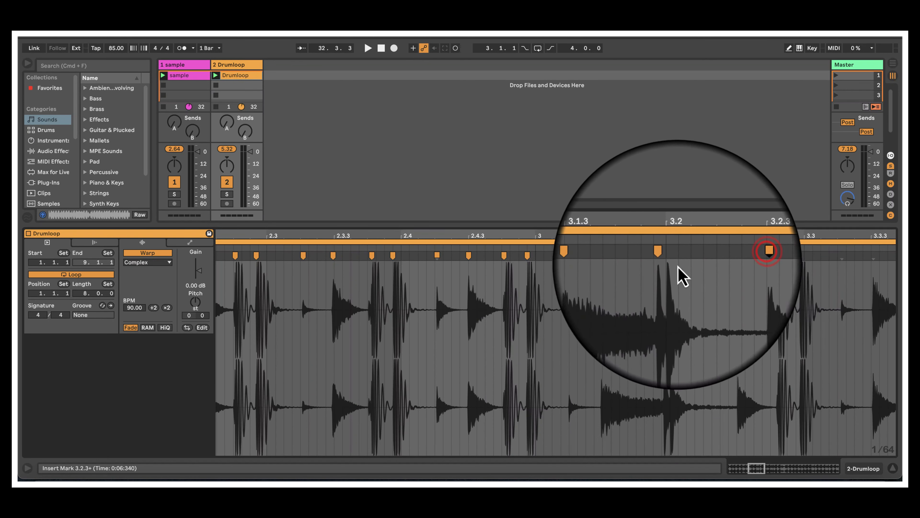
{"action": "double_click", "coordinate": [778, 255]}
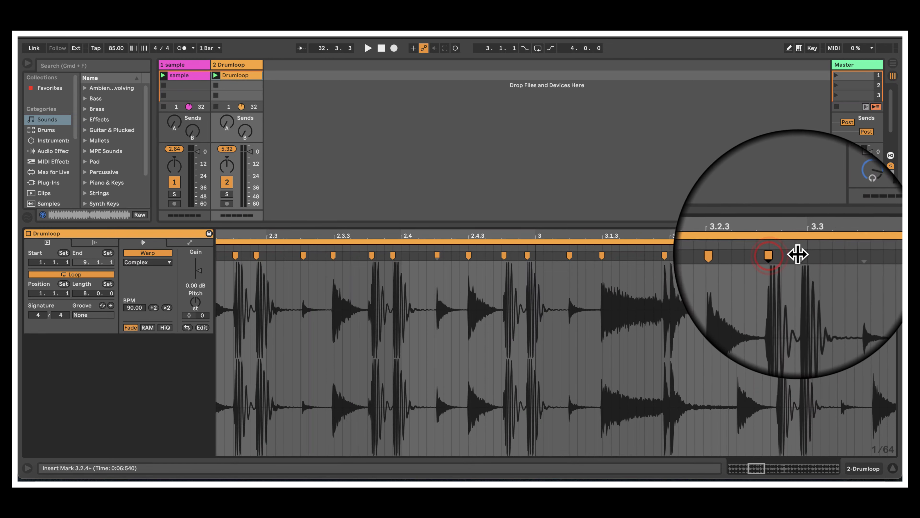
Insert warp markers on the Drumloop transients at 3.3.2 and 3.3.3 and on the double hit just before 3.4
{"action": "left_click_drag", "start_coordinate": [851, 236], "coordinate": [392, 236]}
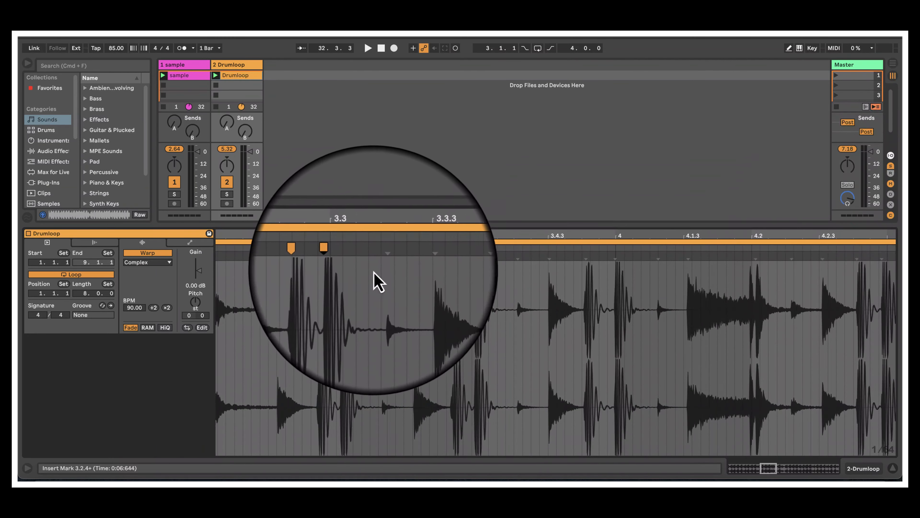
{"action": "double_click", "coordinate": [381, 257]}
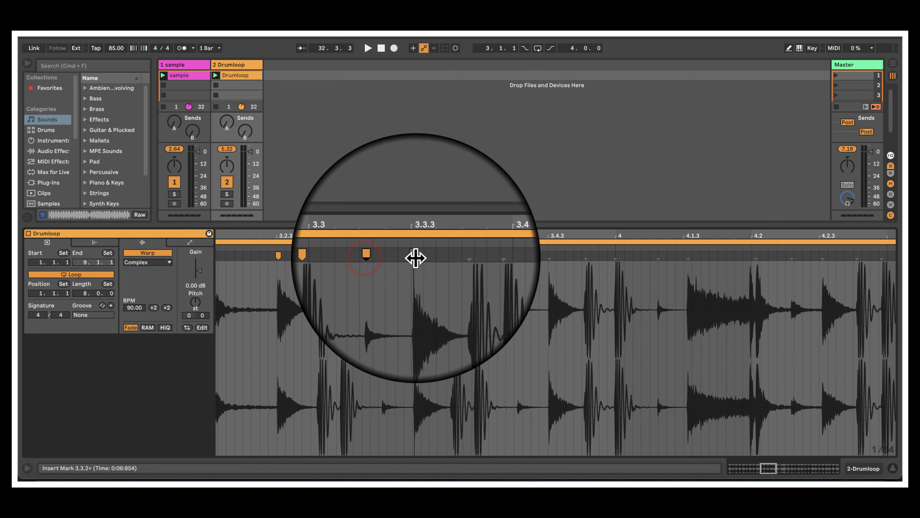
{"action": "double_click", "coordinate": [451, 256]}
{"action": "double_click", "coordinate": [473, 256]}
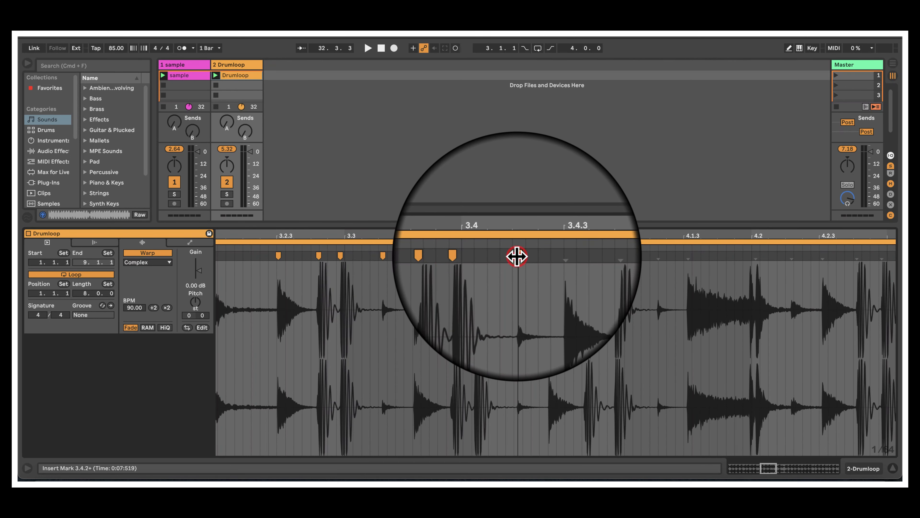
Insert warp markers on the Drumloop transients at 3.4.2 and 3.4.3 and on the double hit just before bar 4
{"action": "double_click", "coordinate": [517, 256]}
{"action": "double_click", "coordinate": [550, 255]}
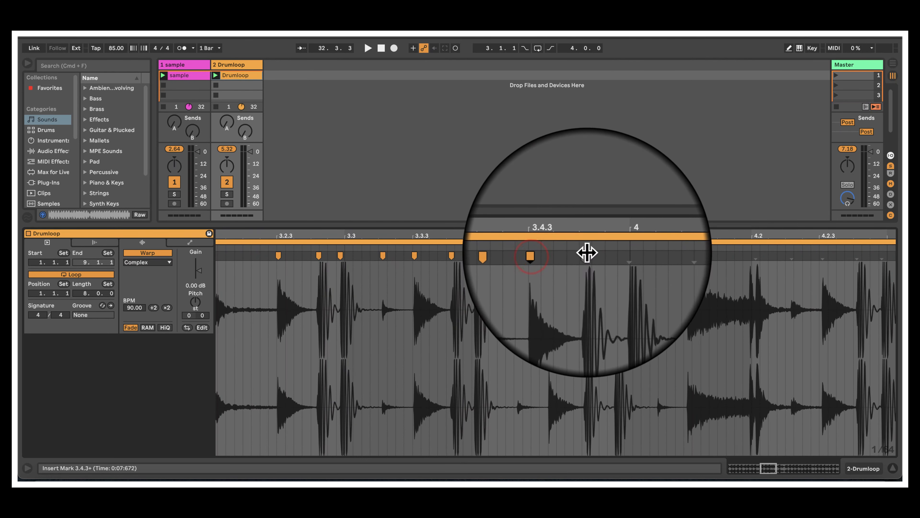
{"action": "double_click", "coordinate": [587, 253]}
{"action": "double_click", "coordinate": [615, 256]}
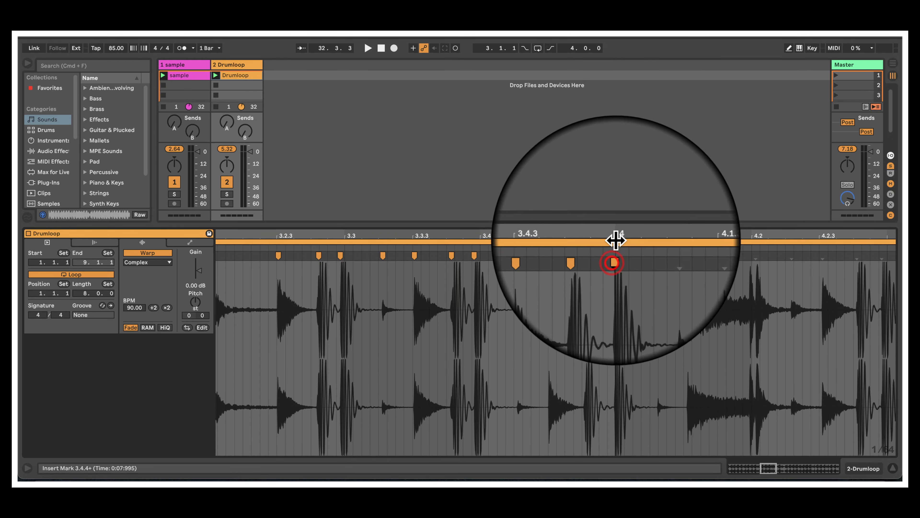
Shorten the Drumloop's loop to 3 bars, ending at 4.1.1, and move the clip's final warp marker to bar 8
{"action": "left_click_drag", "start_coordinate": [614, 238], "coordinate": [470, 236]}
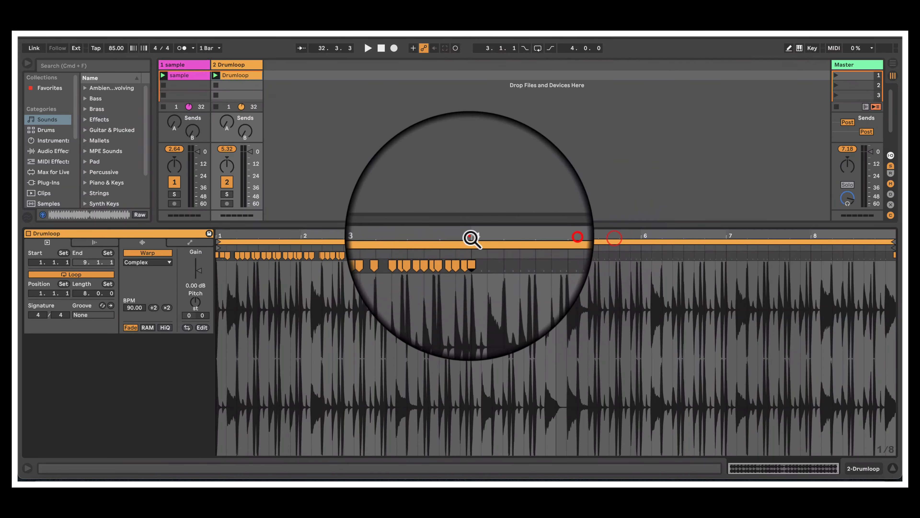
{"action": "mouse_move", "coordinate": [890, 244]}
{"action": "left_mouse_down"}
{"action": "mouse_move", "coordinate": [454, 251]}
{"action": "mouse_move", "coordinate": [475, 250]}
{"action": "left_mouse_up"}
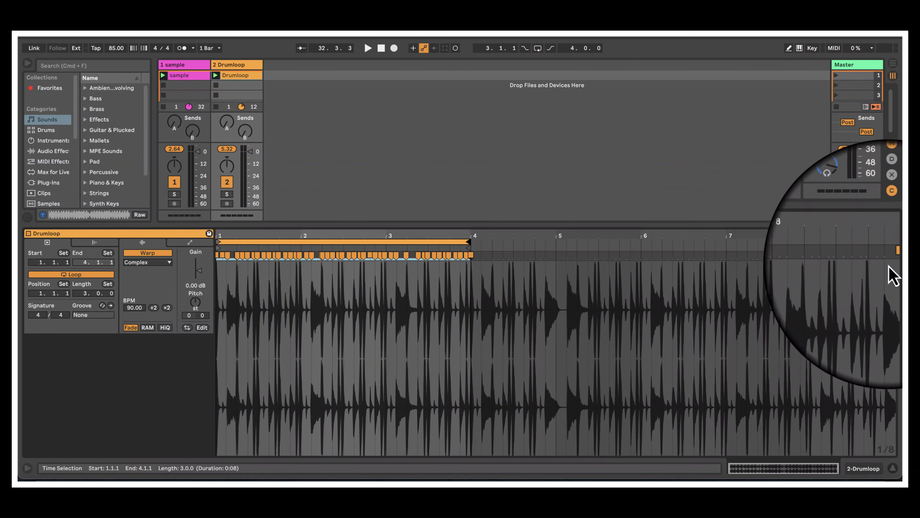
{"action": "mouse_move", "coordinate": [891, 256]}
{"action": "left_mouse_down"}
{"action": "mouse_move", "coordinate": [549, 271]}
{"action": "mouse_move", "coordinate": [898, 274]}
{"action": "mouse_move", "coordinate": [850, 283]}
{"action": "mouse_move", "coordinate": [641, 257]}
{"action": "mouse_move", "coordinate": [684, 257]}
{"action": "left_mouse_up"}
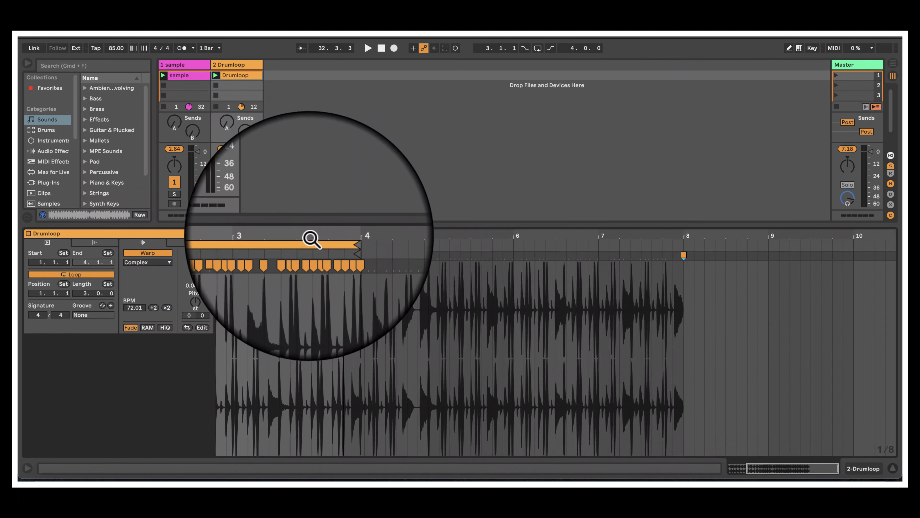
Delete the Drumloop's warp marker just before bar 4
{"action": "left_click_drag", "start_coordinate": [311, 239], "coordinate": [432, 238]}
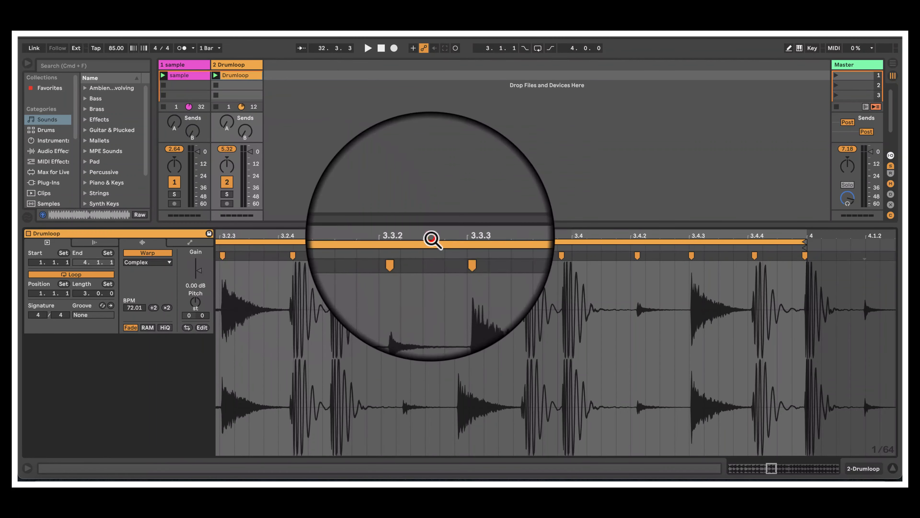
{"action": "right_click", "coordinate": [805, 254]}
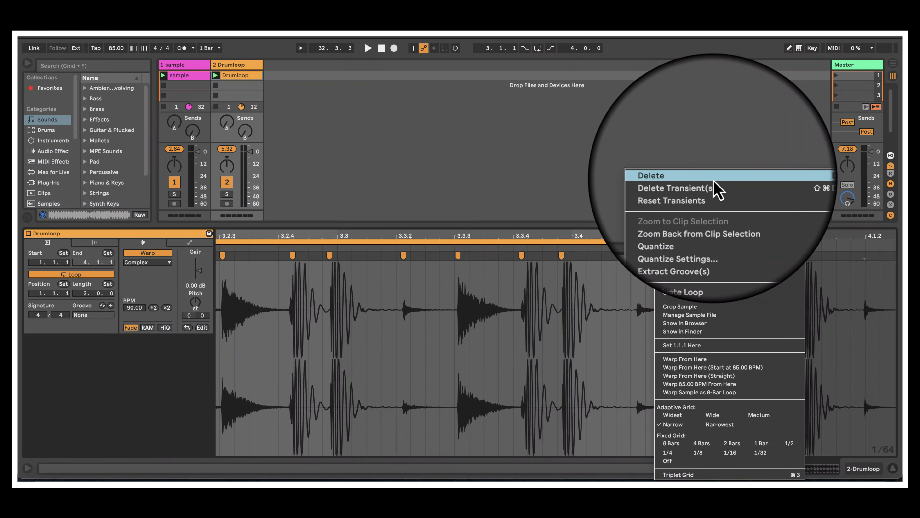
{"action": "left_click", "coordinate": [714, 181]}
Slice the Drumloop clip to a new MIDI track with one slice per Bar and the Built-in slicing preset
{"action": "right_click", "coordinate": [430, 254]}
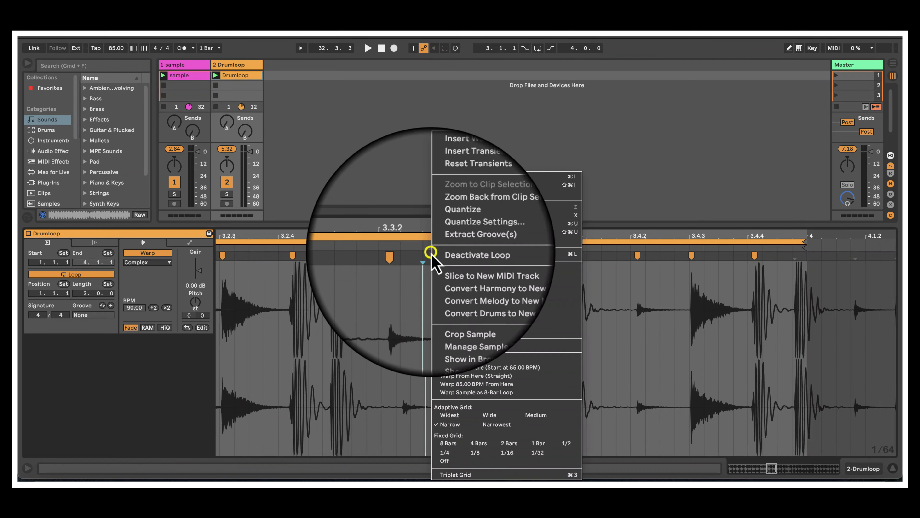
{"action": "right_click", "coordinate": [325, 344]}
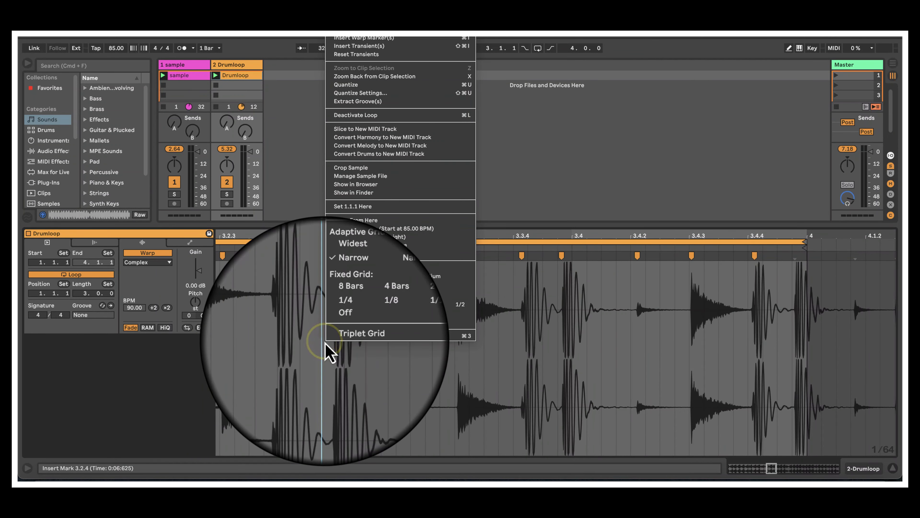
{"action": "left_click", "coordinate": [394, 129]}
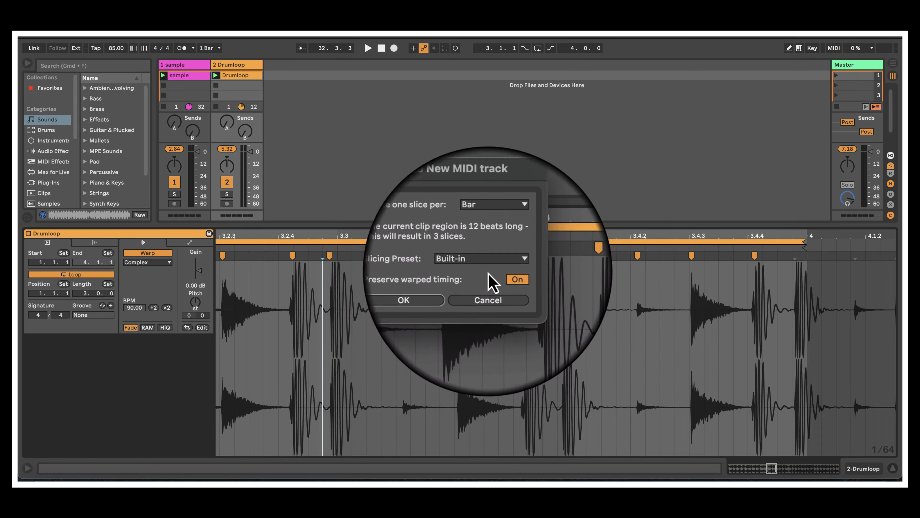
{"action": "left_click", "coordinate": [433, 292]}
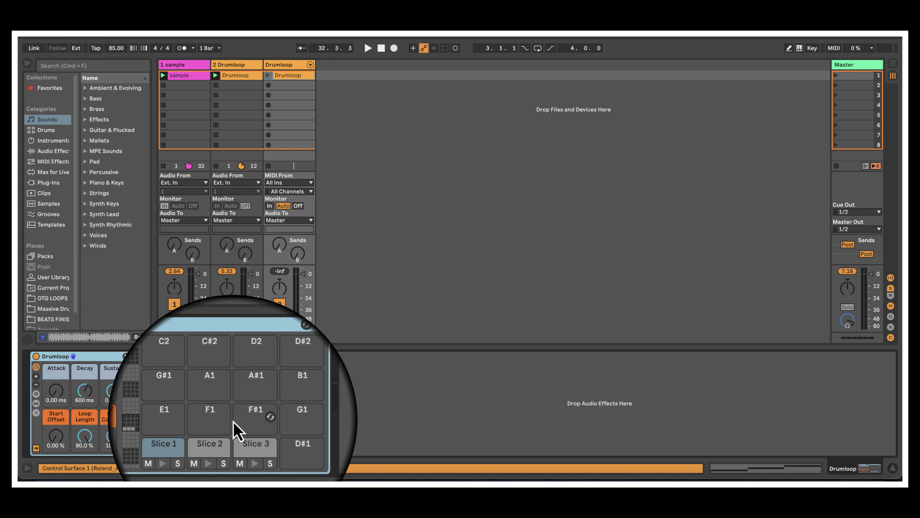
Look through the sliced Drum Rack's pads and delete the MIDI clip from the new Drumloop track
{"action": "scroll", "coordinate": [241, 411], "scroll_direction": "down", "scroll_amount": 9}
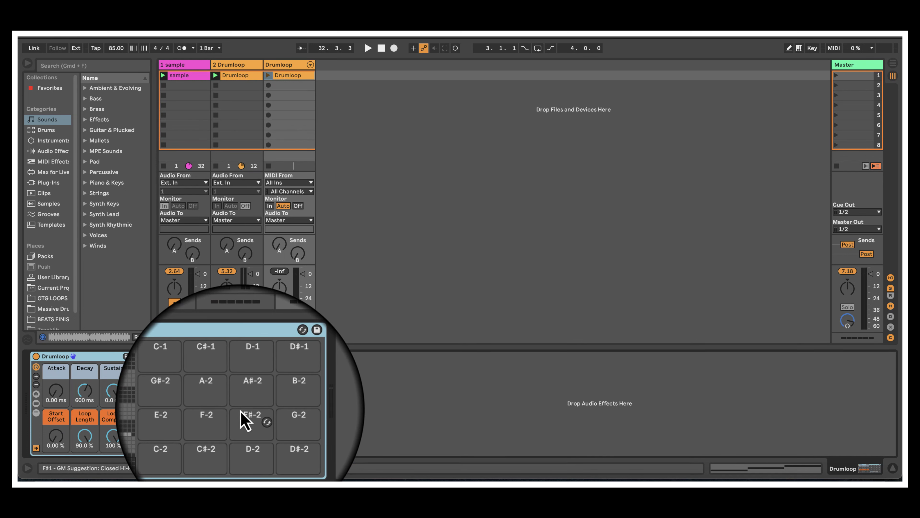
{"action": "scroll", "coordinate": [241, 412], "scroll_direction": "up", "scroll_amount": 9}
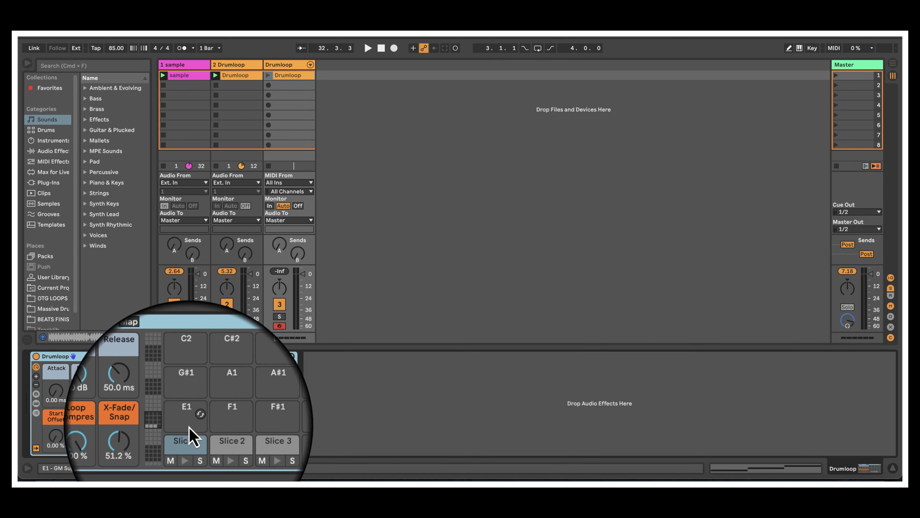
{"action": "right_click", "coordinate": [288, 76]}
{"action": "left_click", "coordinate": [302, 83]}
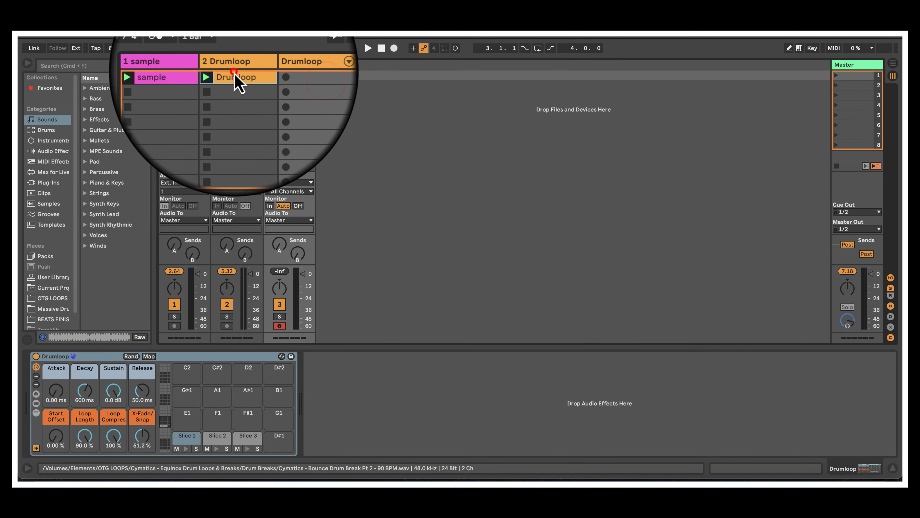
Slice the Drumloop audio clip to a new MIDI track with one slice per Warp Marker and the Built-in slicing preset
{"action": "left_click", "coordinate": [236, 77]}
{"action": "right_click", "coordinate": [284, 255]}
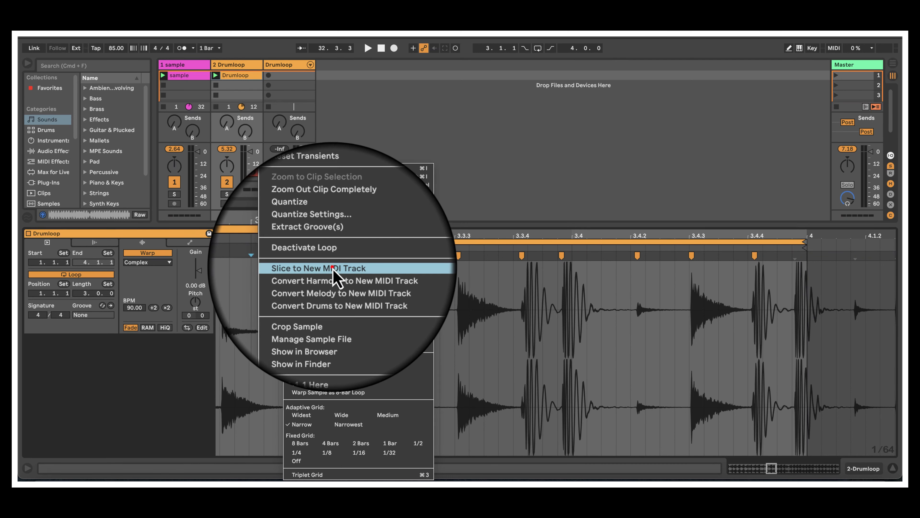
{"action": "left_click", "coordinate": [332, 268]}
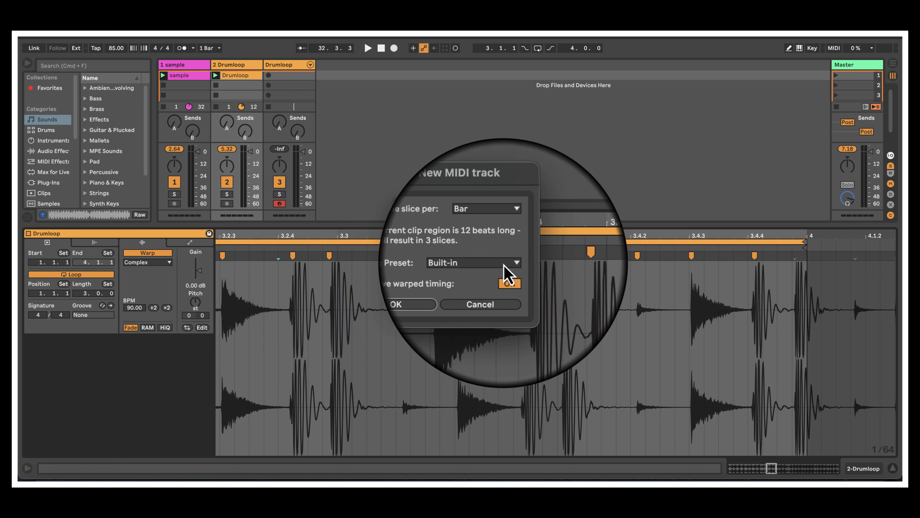
{"action": "left_click", "coordinate": [503, 264]}
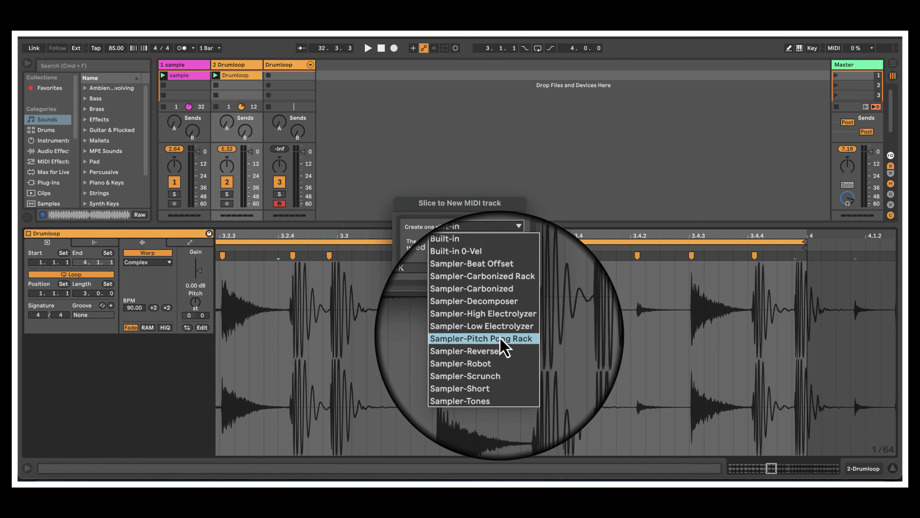
{"action": "left_click", "coordinate": [511, 227]}
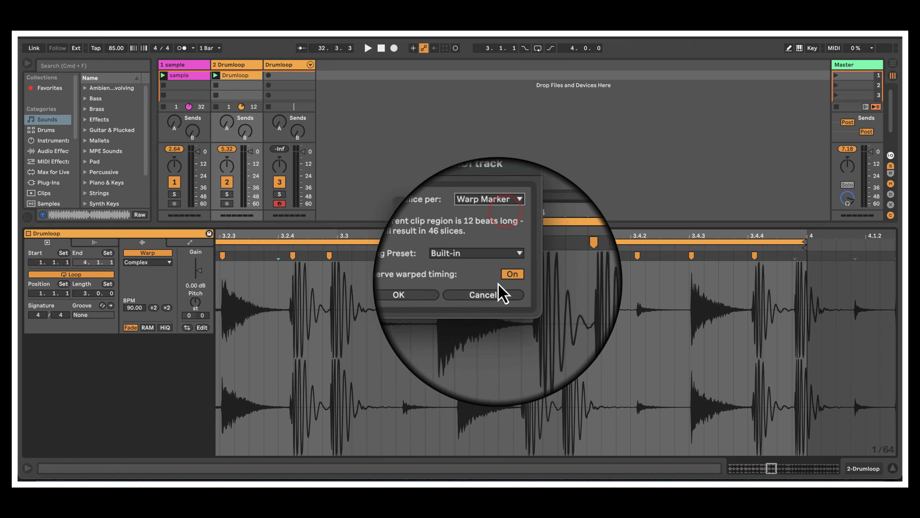
{"action": "left_click", "coordinate": [510, 258]}
{"action": "left_click", "coordinate": [511, 261]}
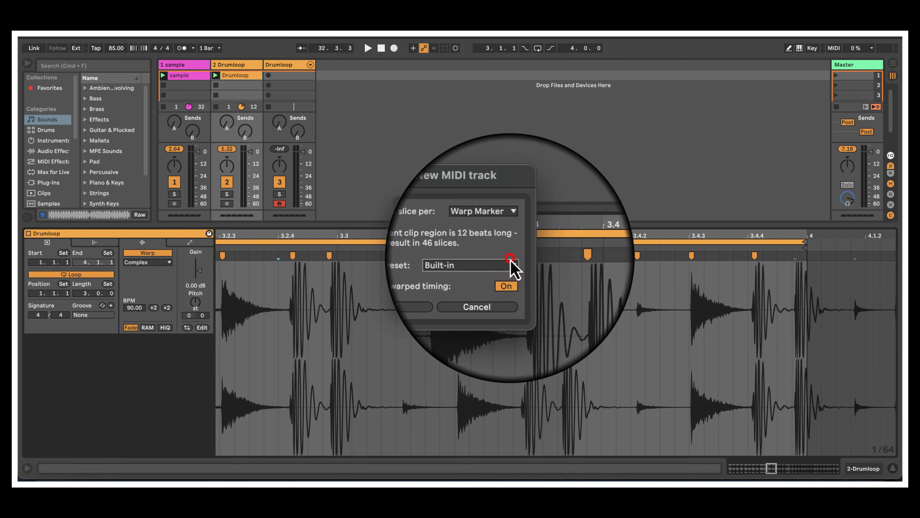
{"action": "left_click", "coordinate": [431, 291]}
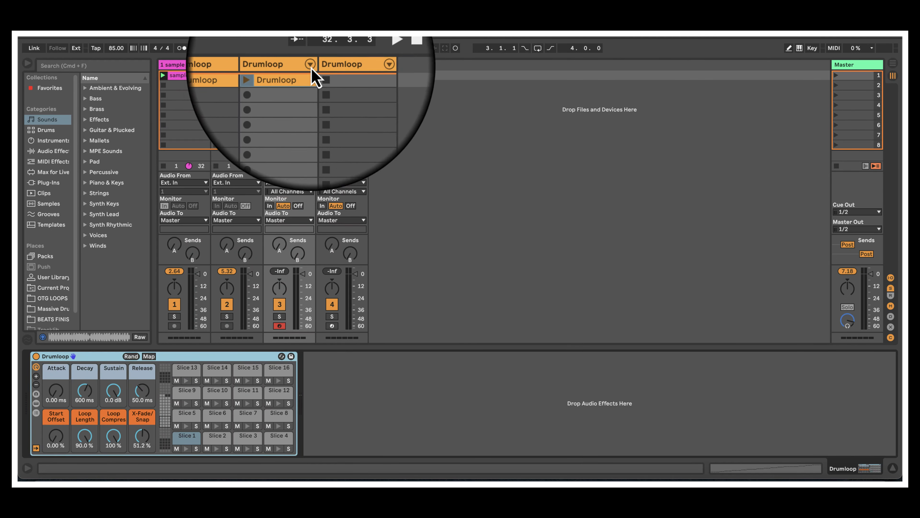
Cut the older bar-sliced Drumloop track from the set
{"action": "right_click", "coordinate": [347, 64]}
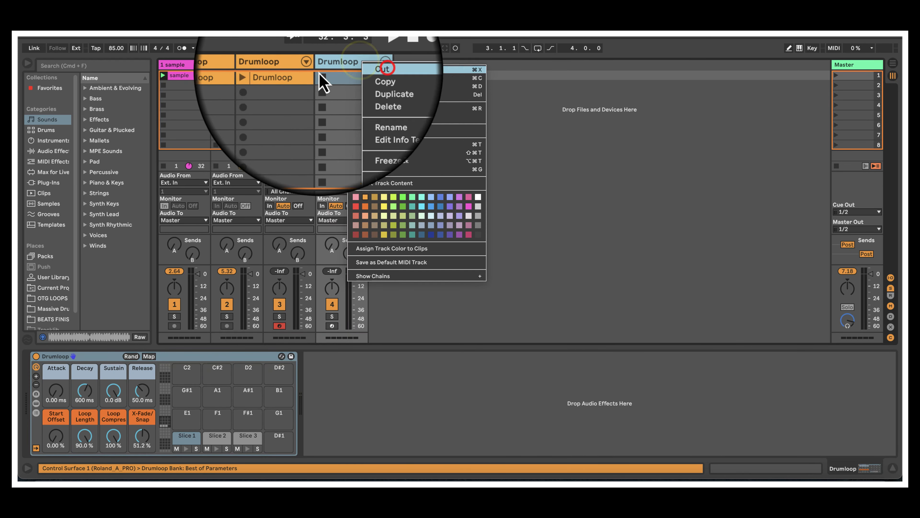
{"action": "left_click", "coordinate": [366, 71]}
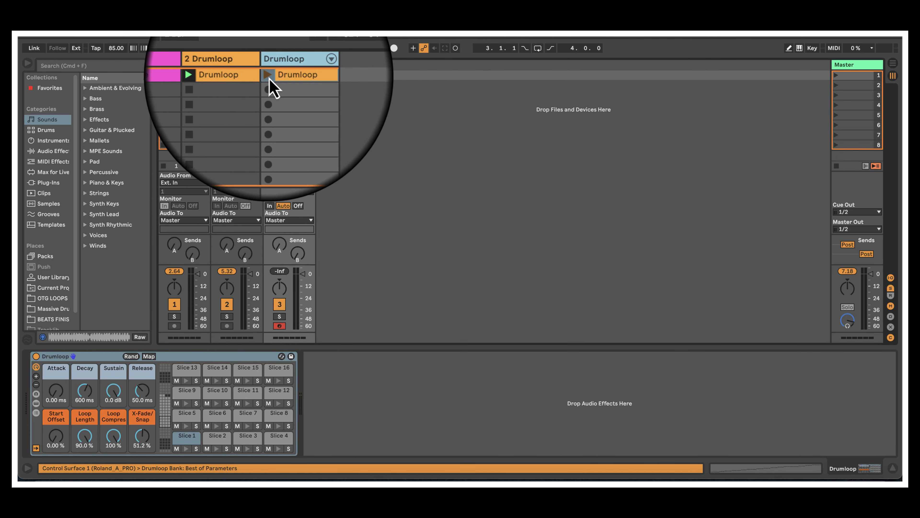
Play the MIDI clip on the new Drumloop track and cut it from its slot
{"action": "left_click", "coordinate": [218, 83]}
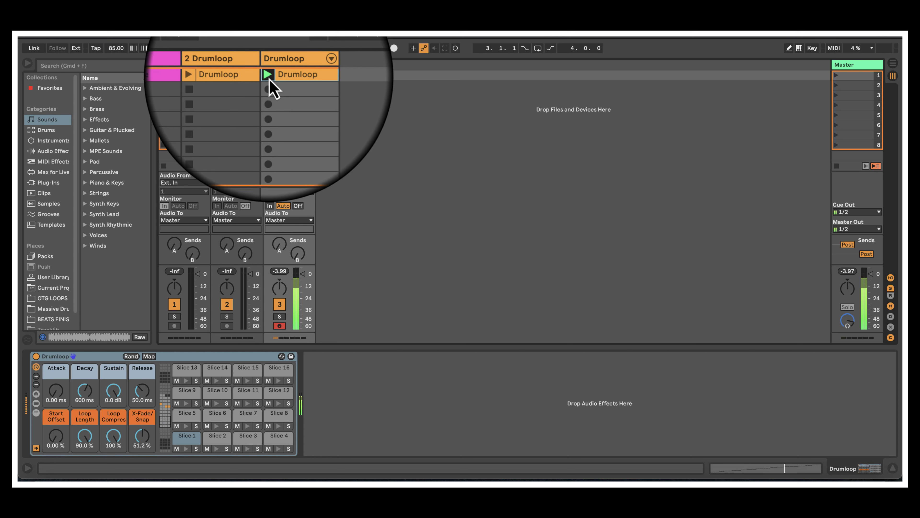
{"action": "right_click", "coordinate": [282, 79]}
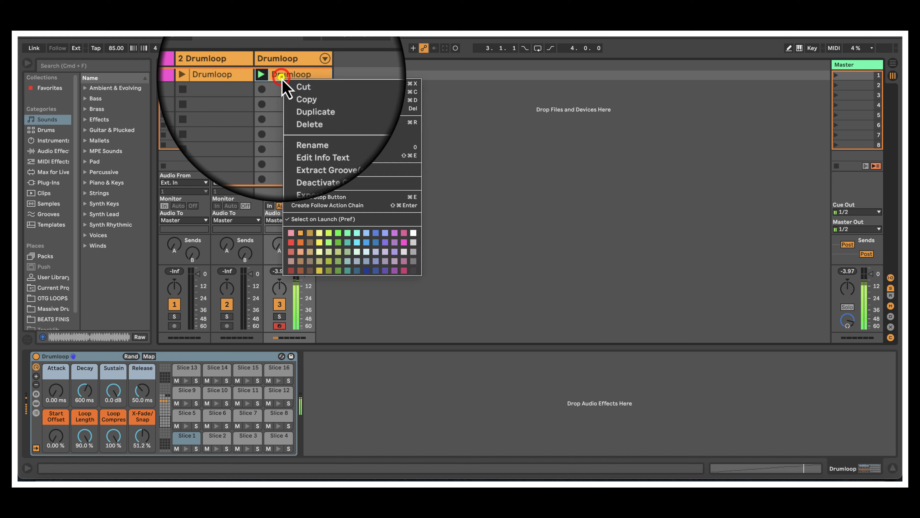
{"action": "left_click", "coordinate": [294, 87]}
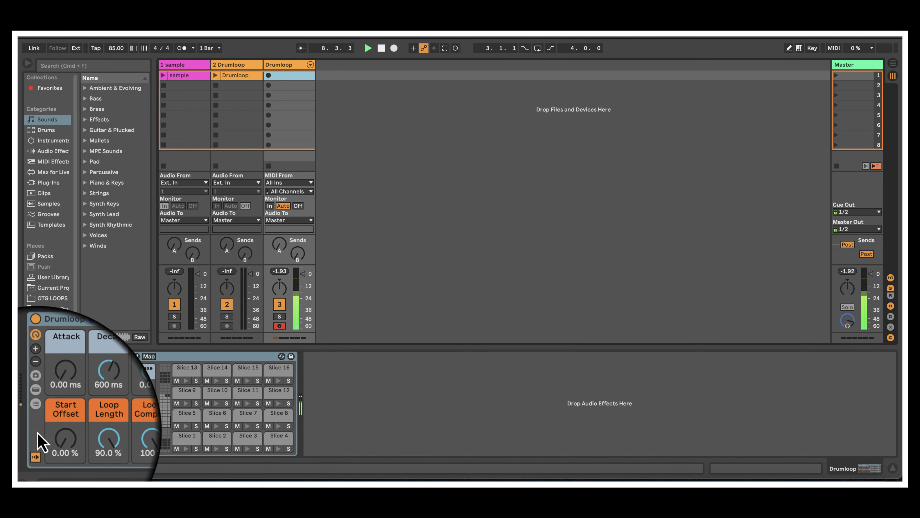
Show the Drum Rack's devices and its chain list with the input/output section, leaving macro variations hidden
{"action": "left_click", "coordinate": [36, 394]}
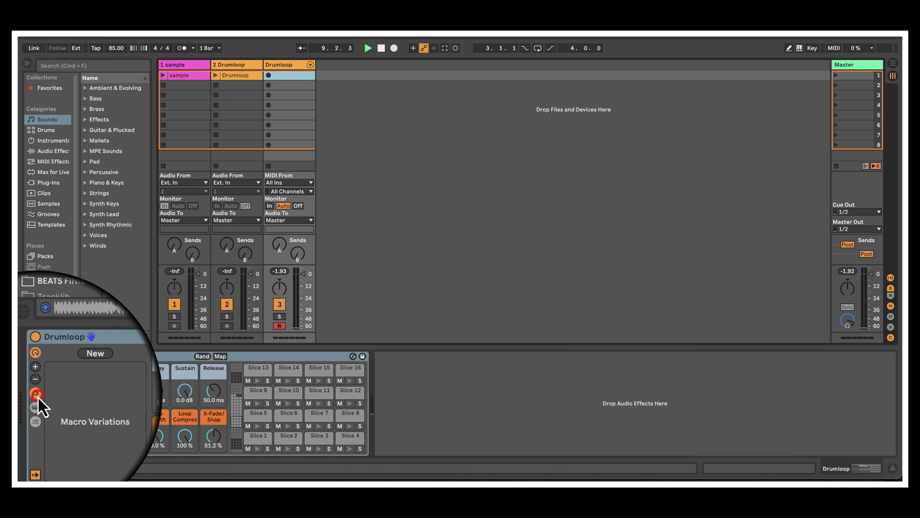
{"action": "left_click", "coordinate": [36, 396]}
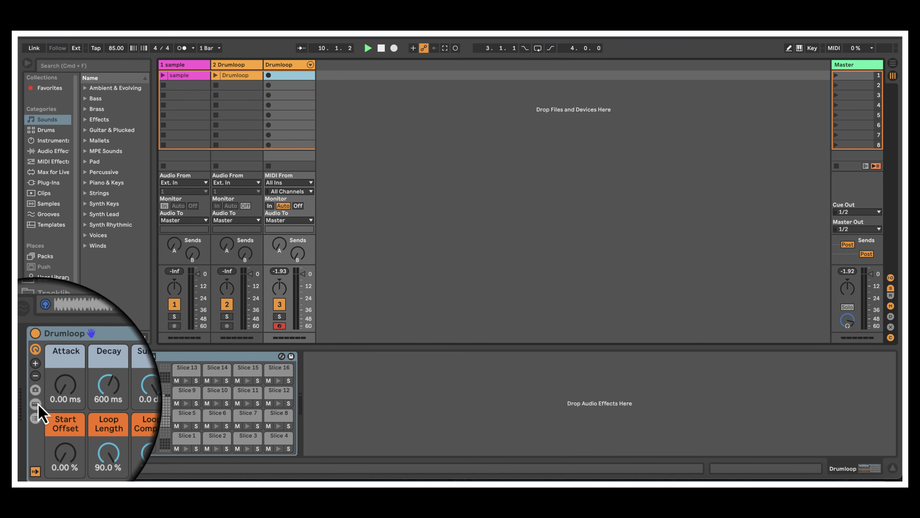
{"action": "left_click", "coordinate": [37, 405]}
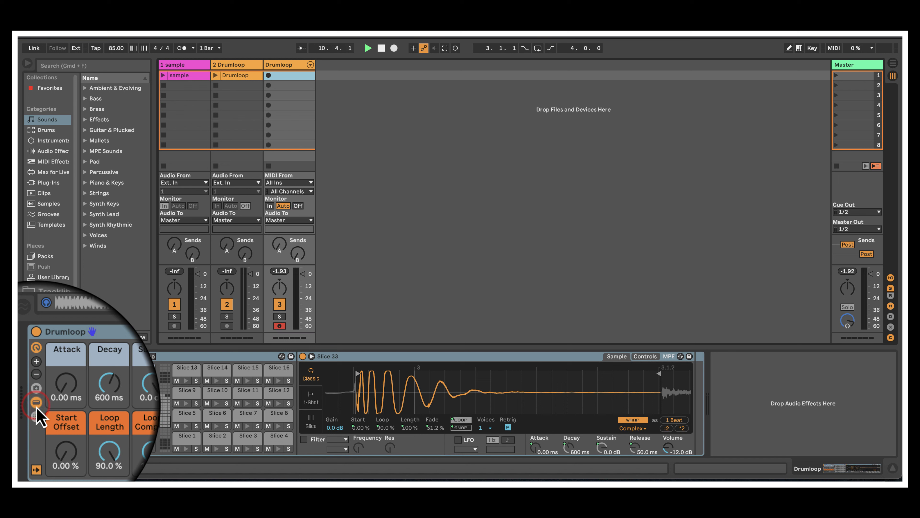
{"action": "left_click", "coordinate": [35, 414]}
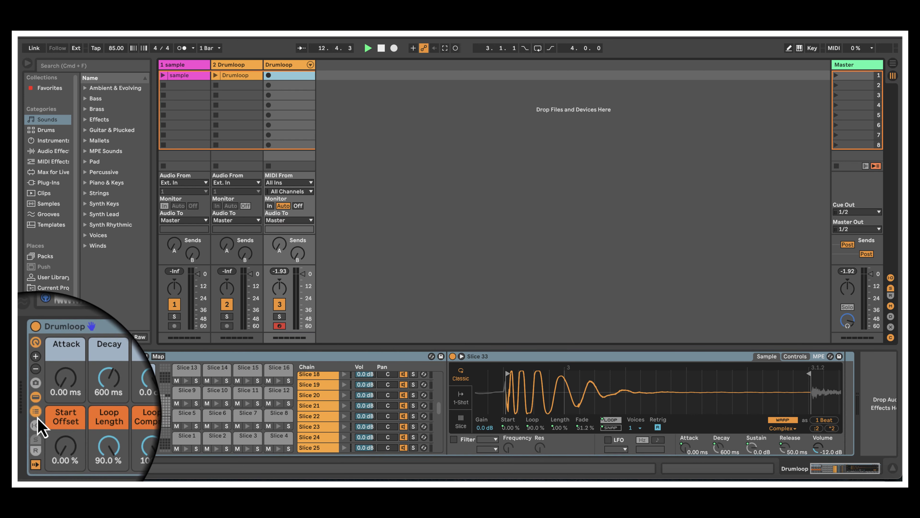
{"action": "left_click", "coordinate": [37, 424]}
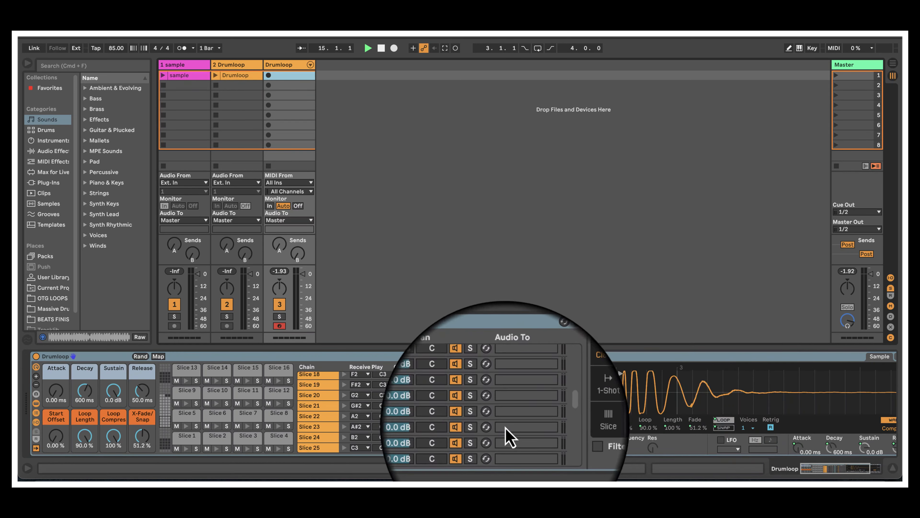
{"action": "left_click", "coordinate": [829, 470]}
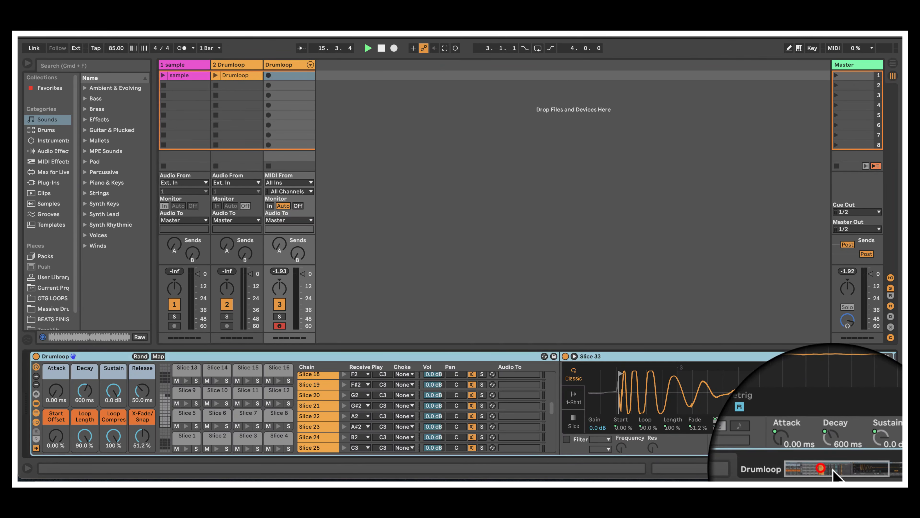
{"action": "left_click", "coordinate": [892, 468]}
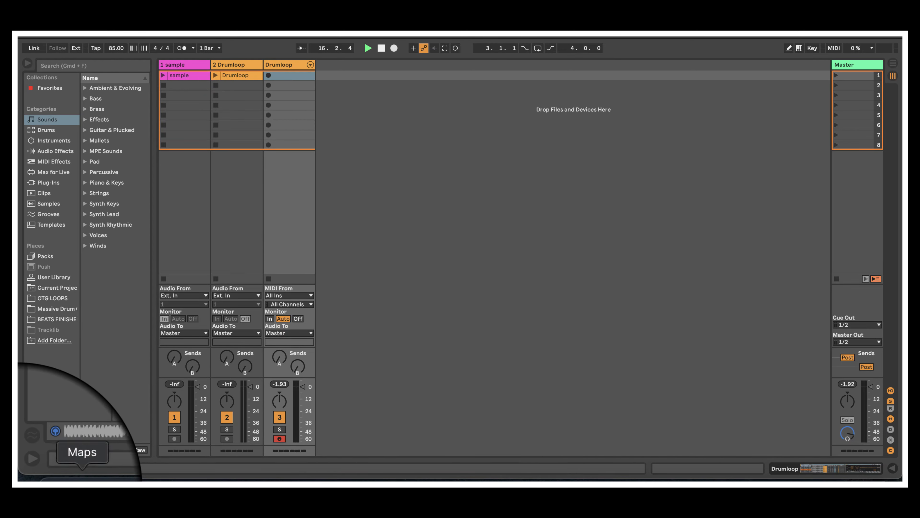
{"action": "left_click", "coordinate": [28, 469]}
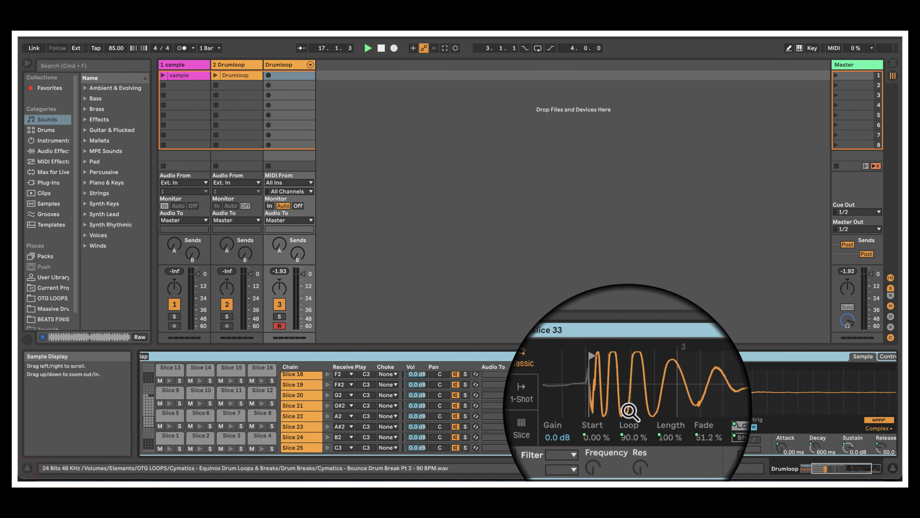
Set the Simplers of Slices 1 to 4, Slice 33 and Slice 35 to 1-Shot playback mode
{"action": "left_click", "coordinate": [843, 473]}
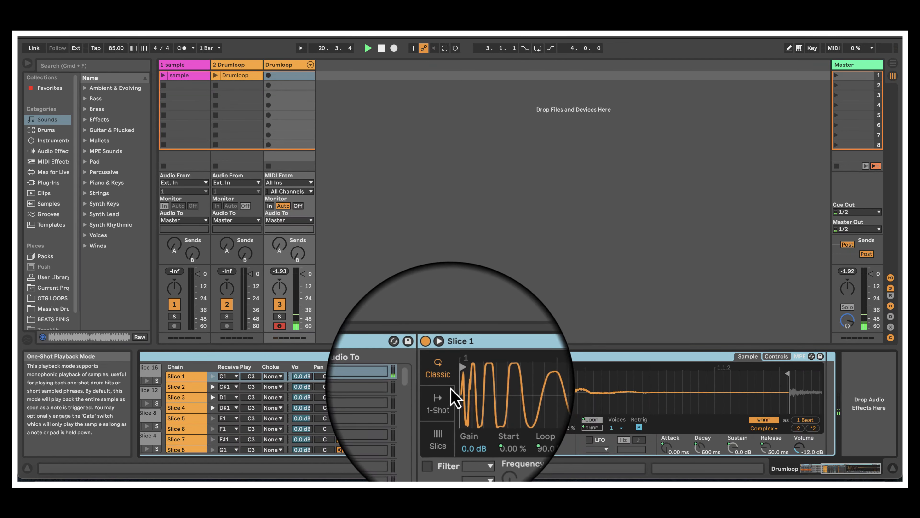
{"action": "left_click", "coordinate": [417, 398]}
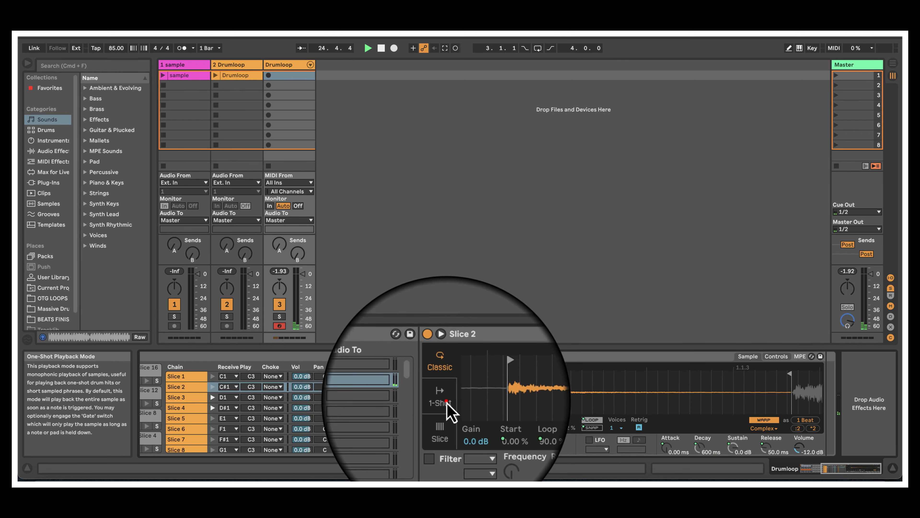
{"action": "left_click", "coordinate": [447, 402]}
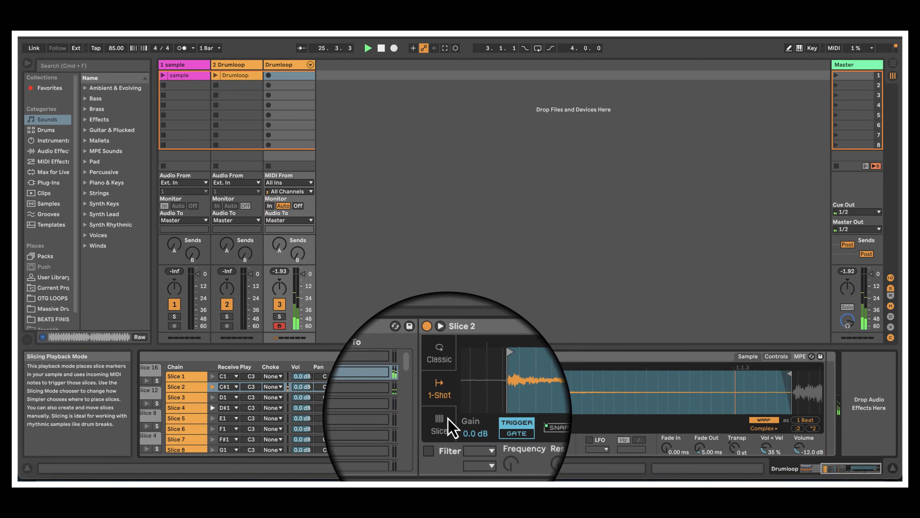
{"action": "left_click", "coordinate": [445, 402]}
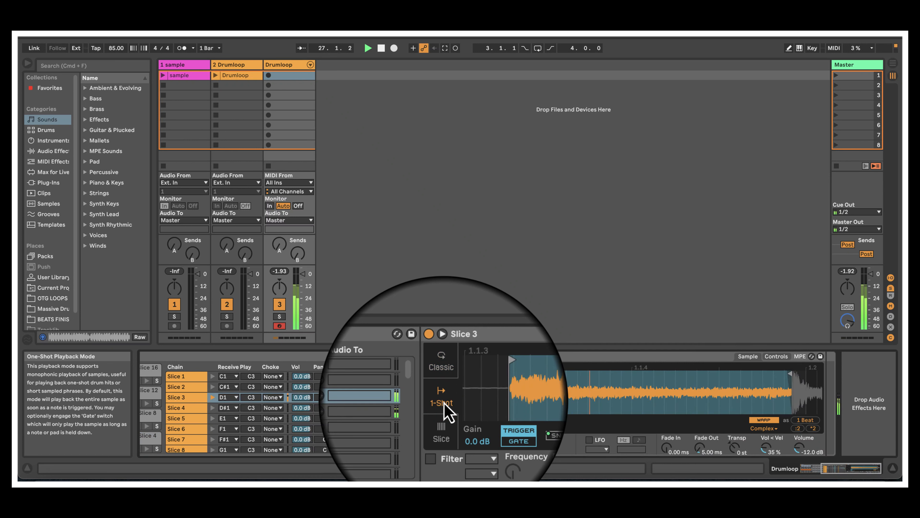
{"action": "left_click", "coordinate": [444, 401]}
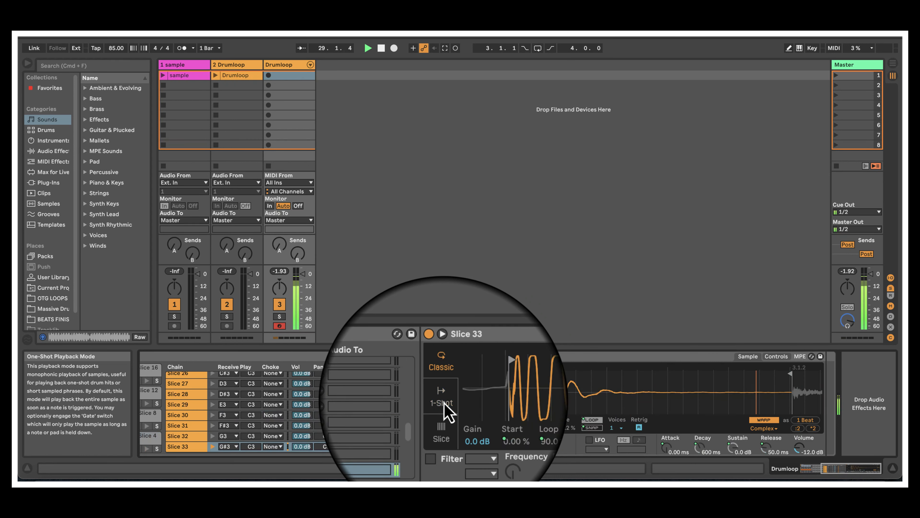
{"action": "left_click", "coordinate": [444, 401]}
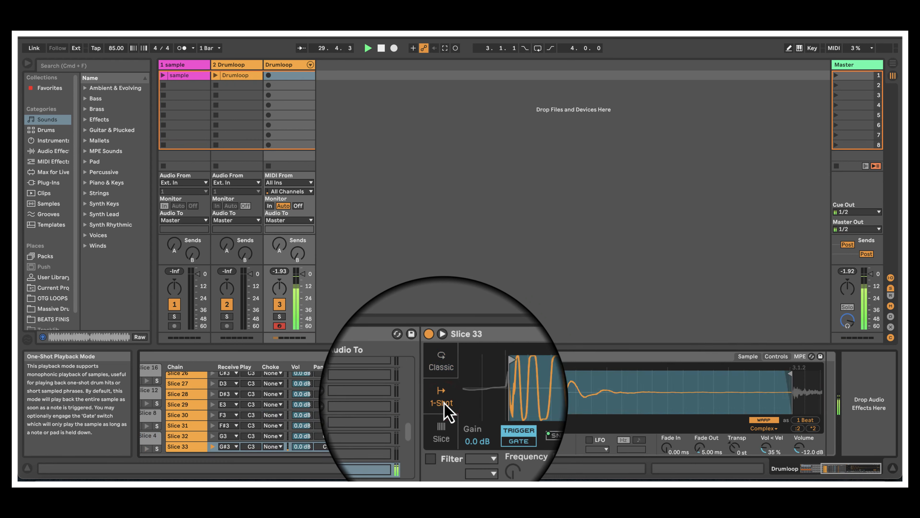
{"action": "left_click", "coordinate": [444, 402]}
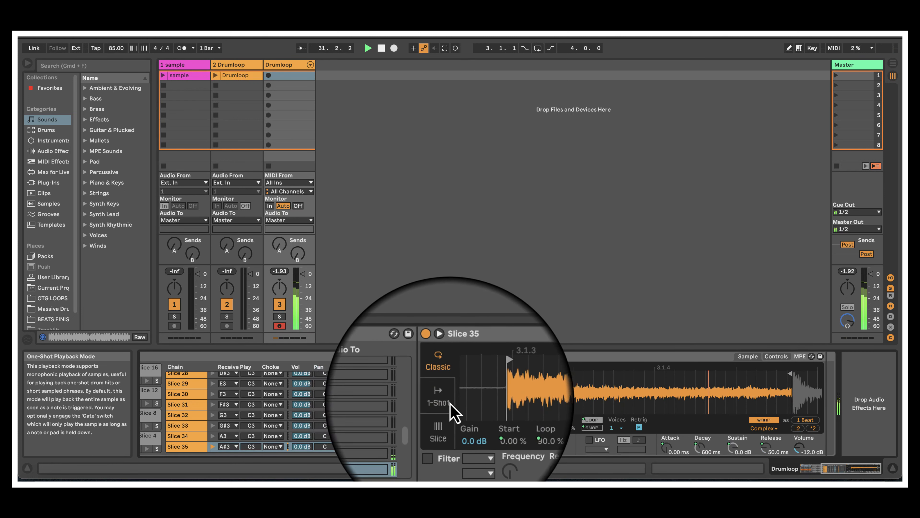
{"action": "left_click", "coordinate": [443, 398]}
Step through the chains from Slice 2 to Slice 5 and set Slice 5's Simpler to 1-Shot mode
{"action": "scroll", "coordinate": [203, 433], "scroll_direction": "up", "scroll_amount": 10}
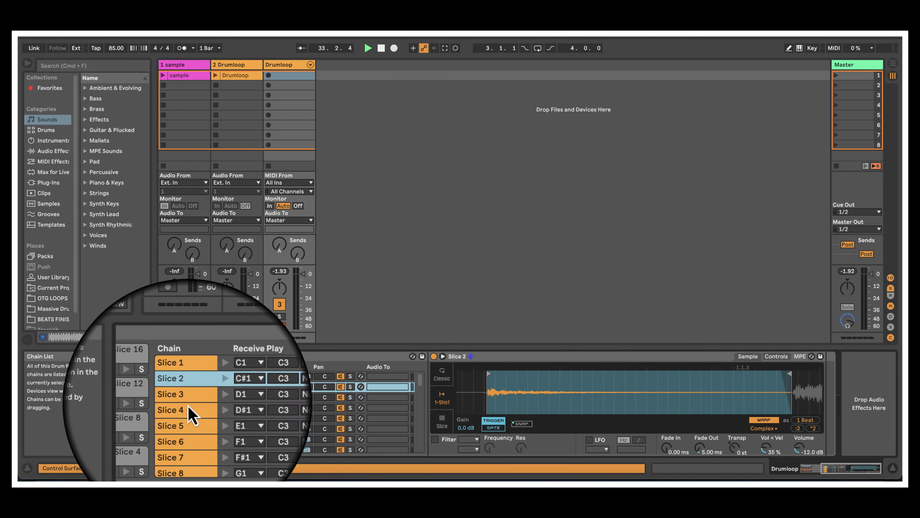
{"action": "key", "text": "Down"}
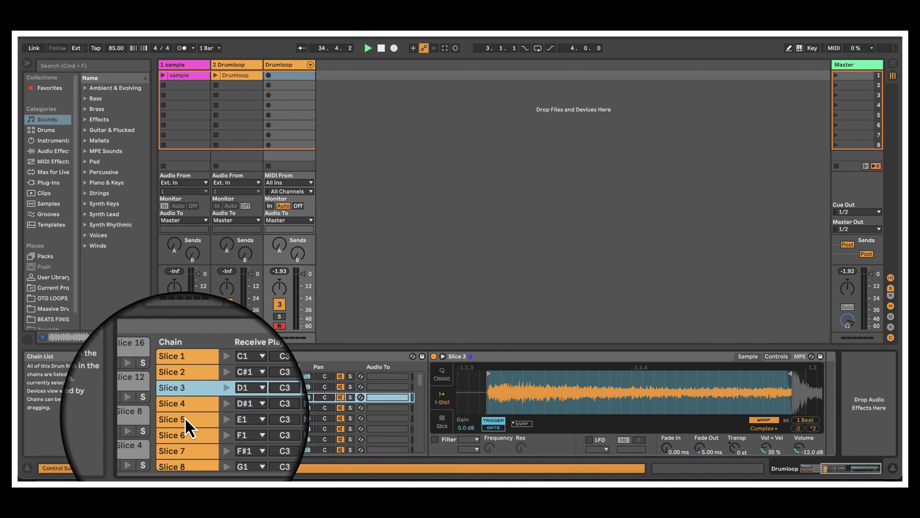
{"action": "key", "text": "Down"}
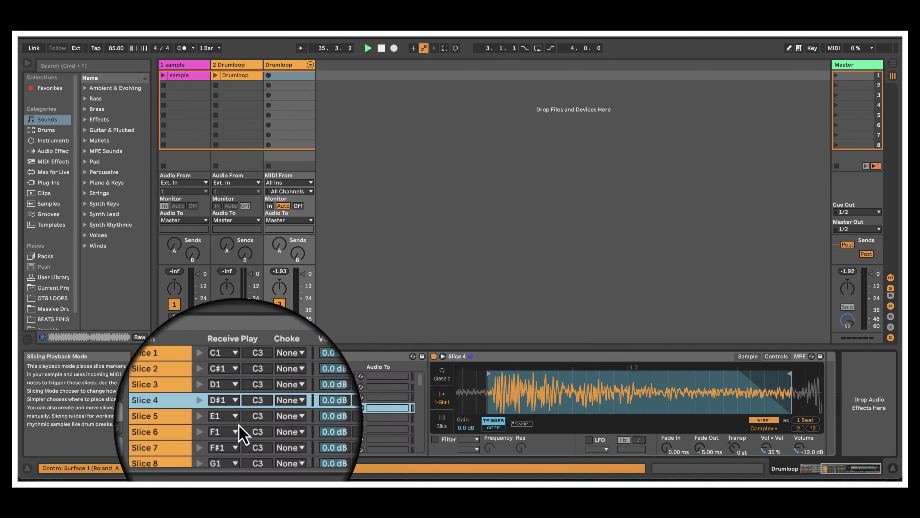
{"action": "key", "text": "Down"}
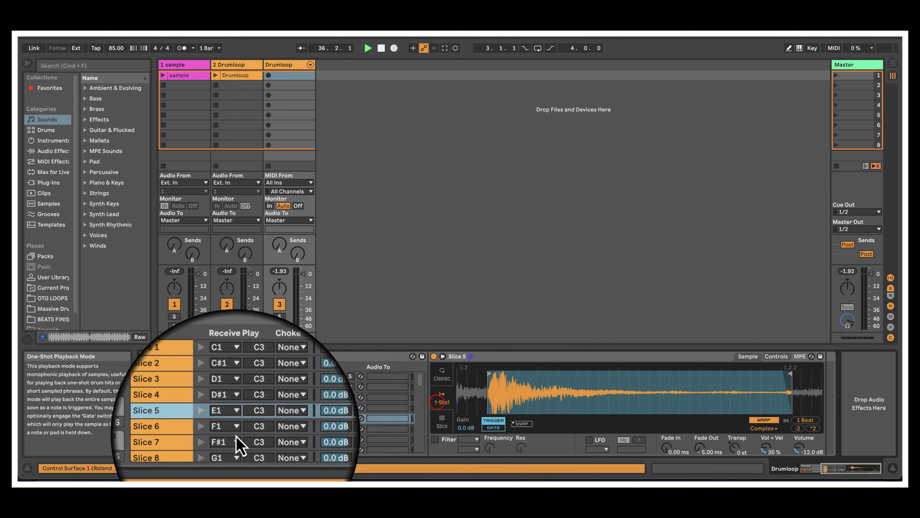
{"action": "left_click", "coordinate": [444, 403]}
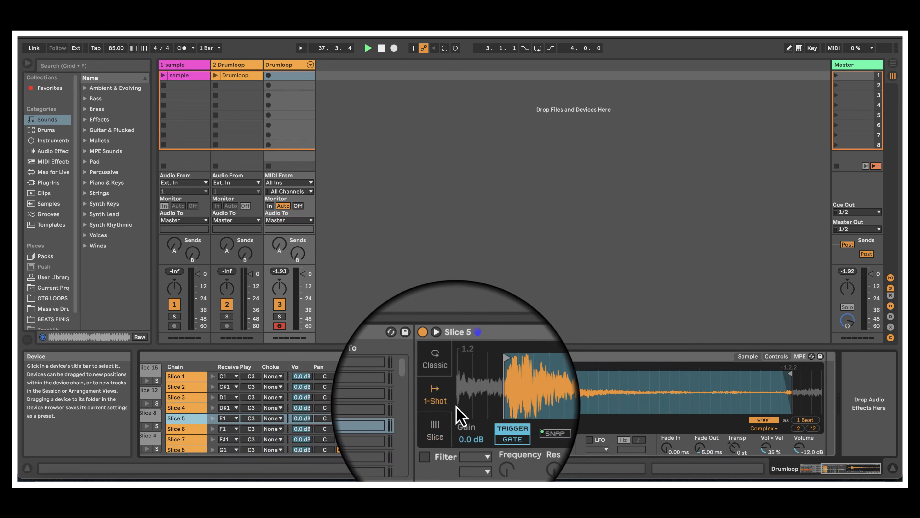
Set the Simplers of Slices 6, 7, 8 and 9 to 1-Shot playback mode
{"action": "left_click", "coordinate": [176, 429]}
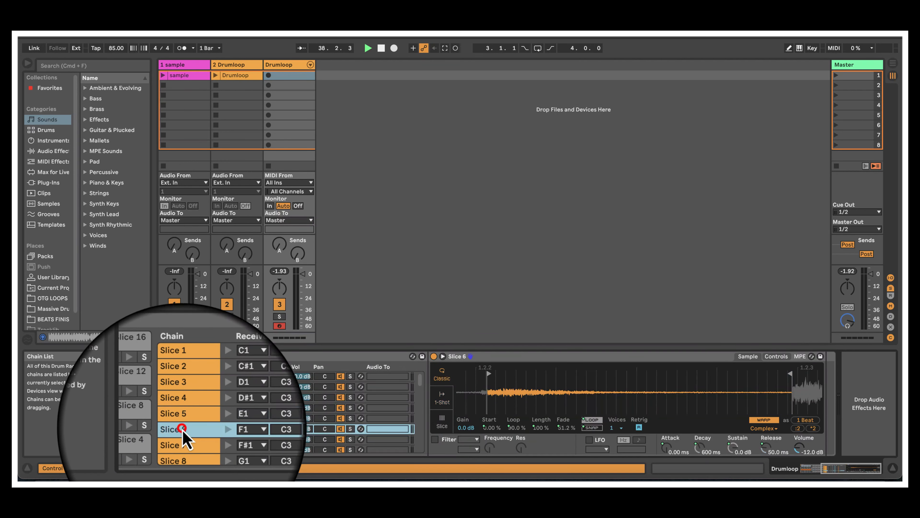
{"action": "left_click", "coordinate": [442, 400]}
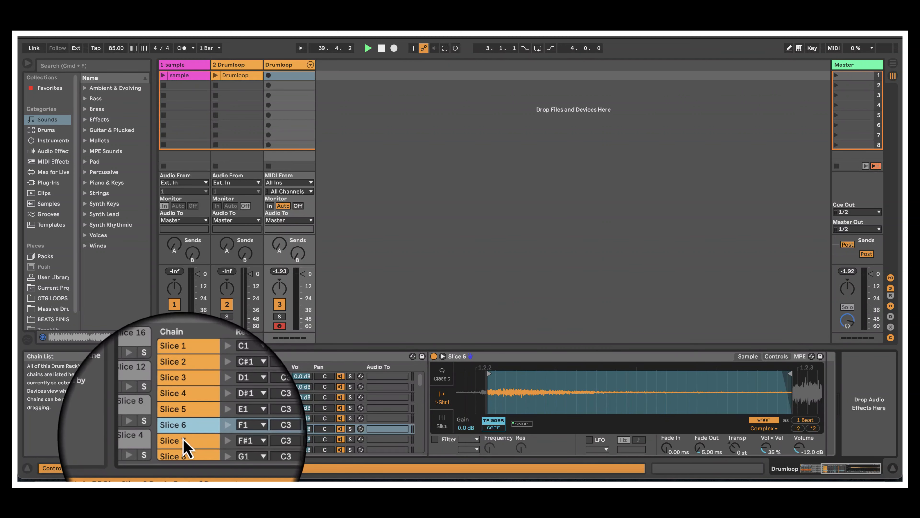
{"action": "left_click", "coordinate": [177, 439]}
{"action": "left_click", "coordinate": [442, 400]}
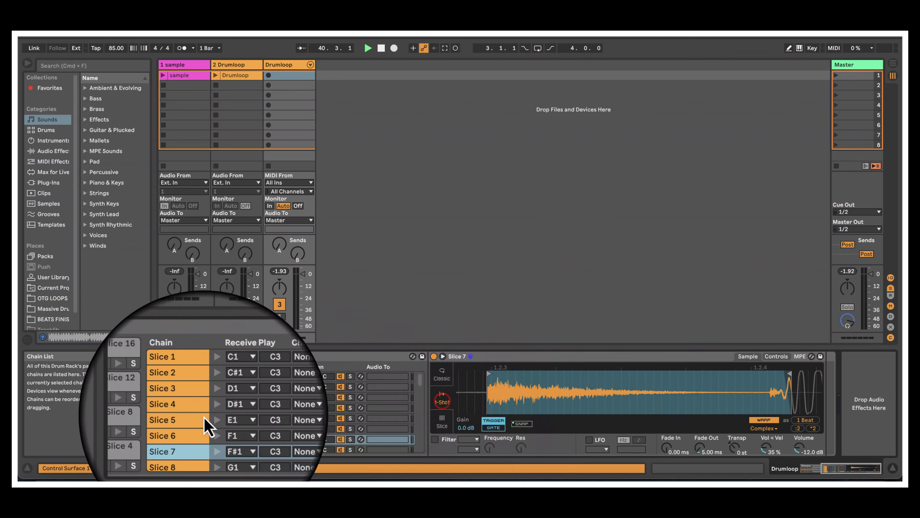
{"action": "scroll", "coordinate": [190, 417], "scroll_direction": "down", "scroll_amount": 4}
{"action": "left_click", "coordinate": [190, 405]}
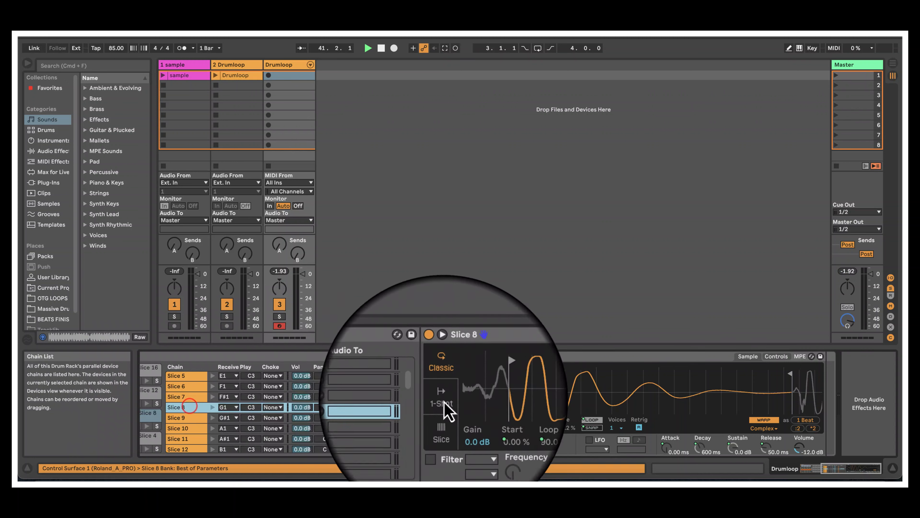
{"action": "left_click", "coordinate": [443, 400]}
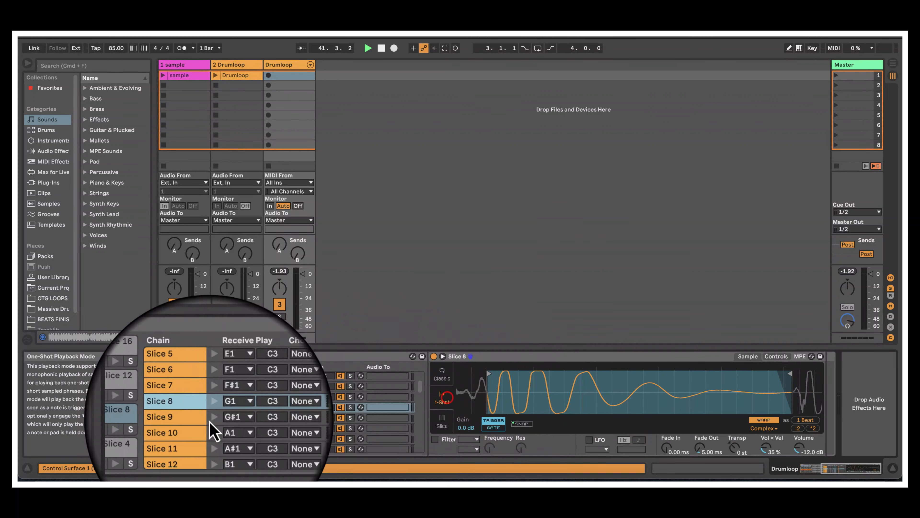
{"action": "left_click", "coordinate": [177, 418]}
{"action": "left_click", "coordinate": [442, 402]}
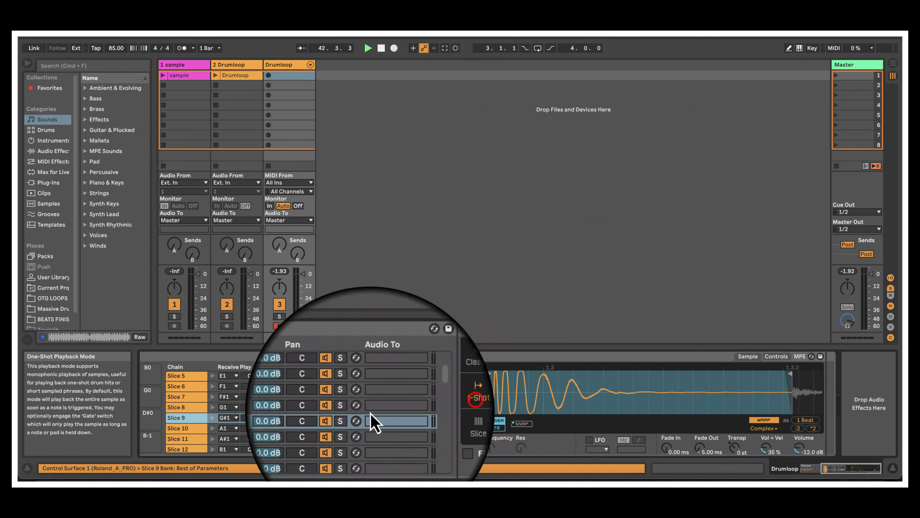
{"action": "scroll", "coordinate": [195, 426], "scroll_direction": "up", "scroll_amount": 4}
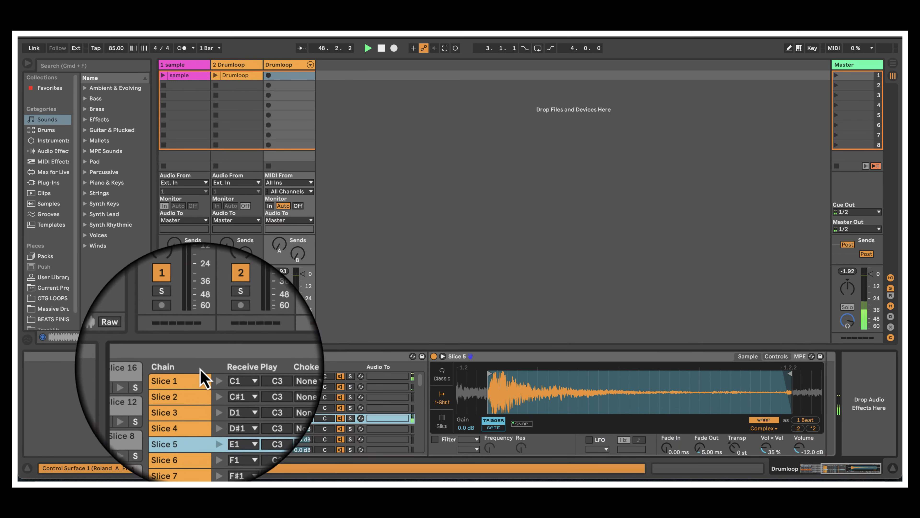
Create a MIDI clip in the Drumloop track's first slot with Slice 1 notes at 1 and 1.3.3 and Slice 5 notes at 1.2 and 1.4
{"action": "left_click", "coordinate": [300, 74]}
{"action": "double_click", "coordinate": [300, 74]}
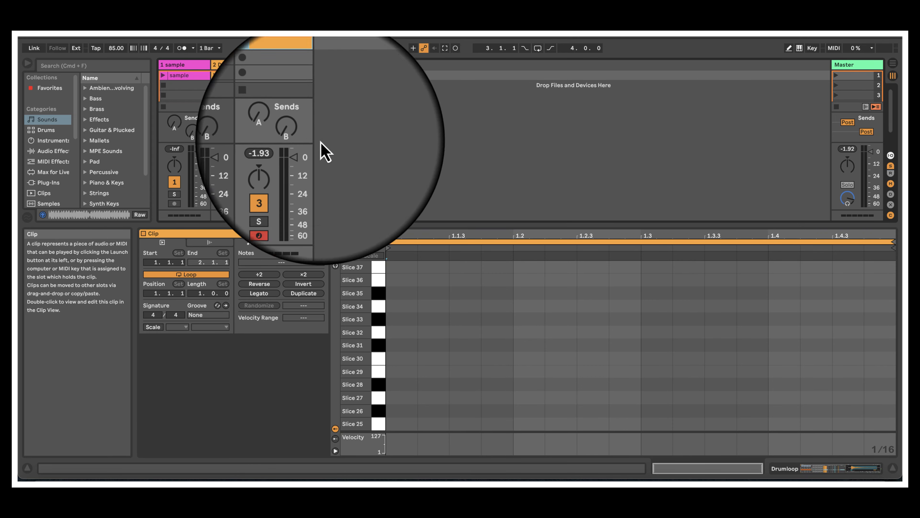
{"action": "scroll", "coordinate": [411, 354], "scroll_direction": "down", "scroll_amount": 3}
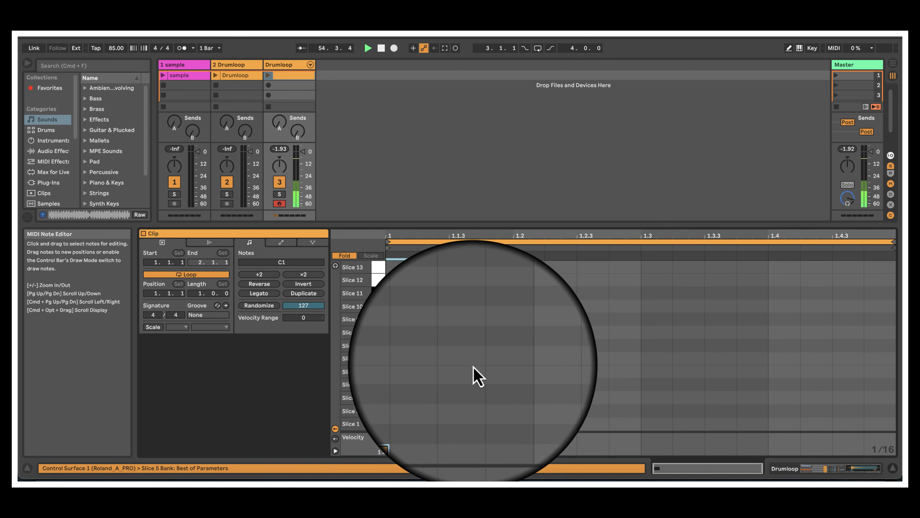
{"action": "double_click", "coordinate": [528, 371]}
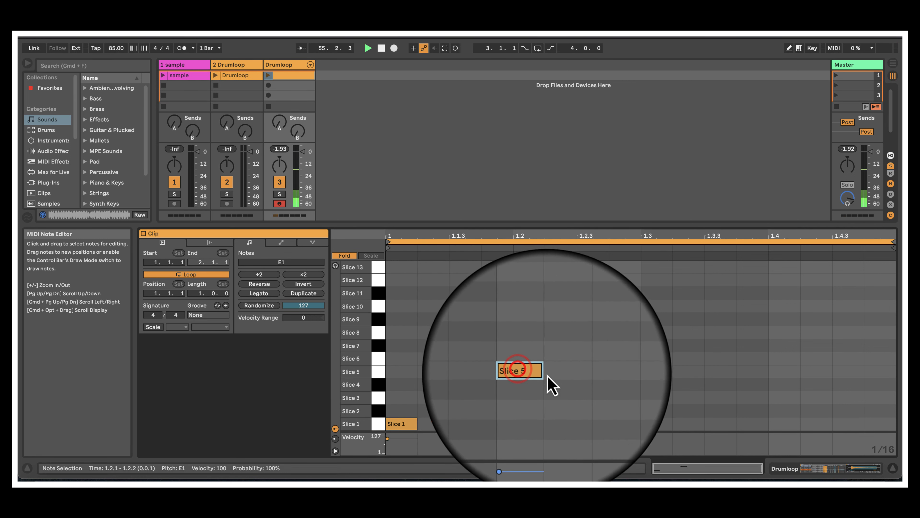
{"action": "double_click", "coordinate": [785, 373]}
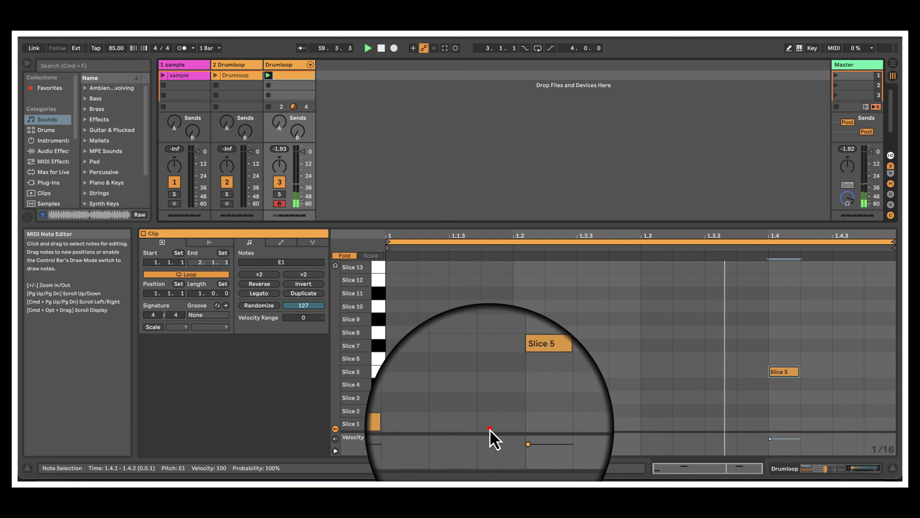
{"action": "double_click", "coordinate": [492, 427]}
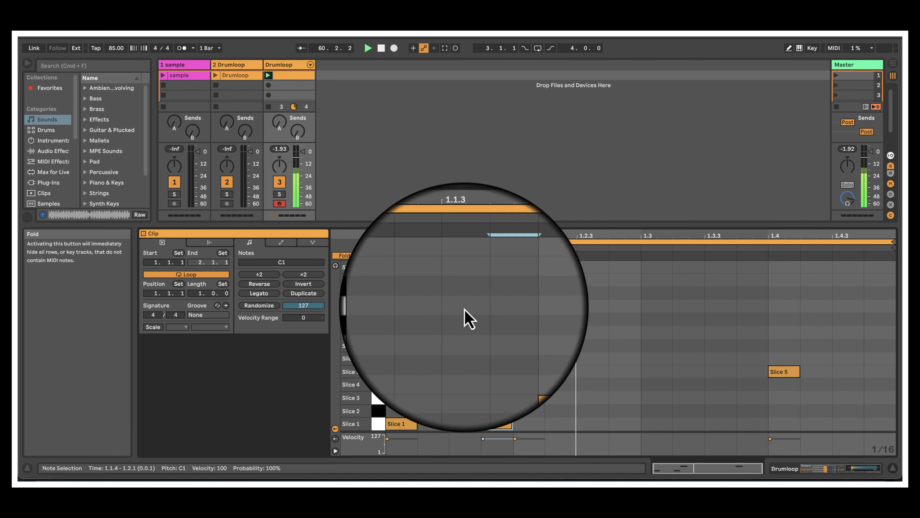
{"action": "left_click", "coordinate": [717, 423]}
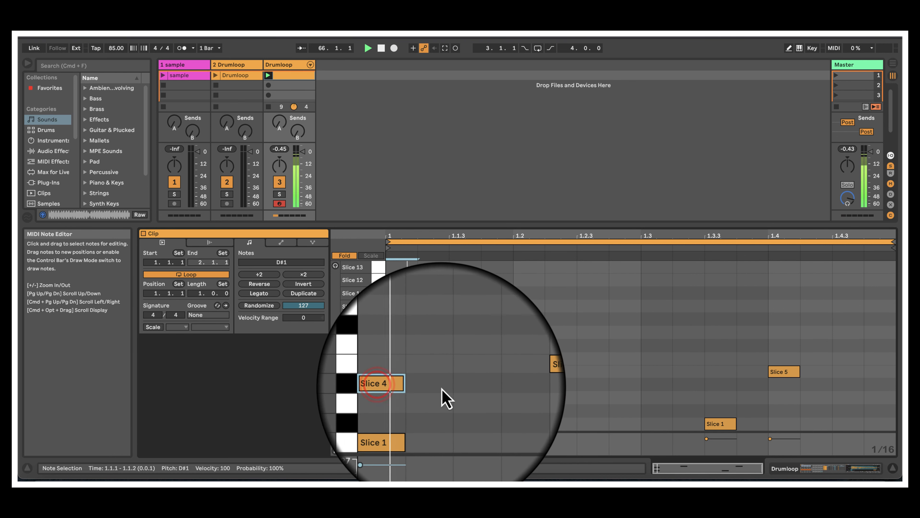
Add Slice 4 notes on every eighth note of the bar, from 1 through 1.4.3
{"action": "double_click", "coordinate": [460, 387]}
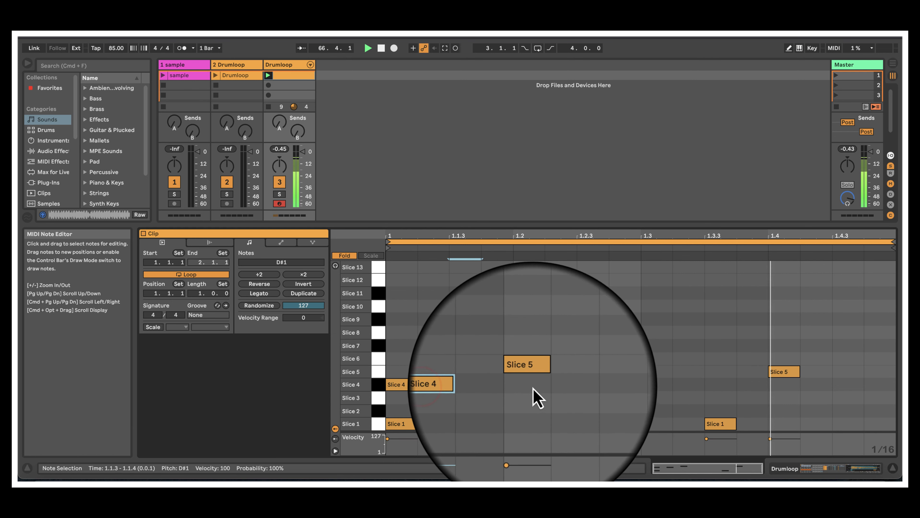
{"action": "double_click", "coordinate": [529, 386]}
{"action": "double_click", "coordinate": [586, 385]}
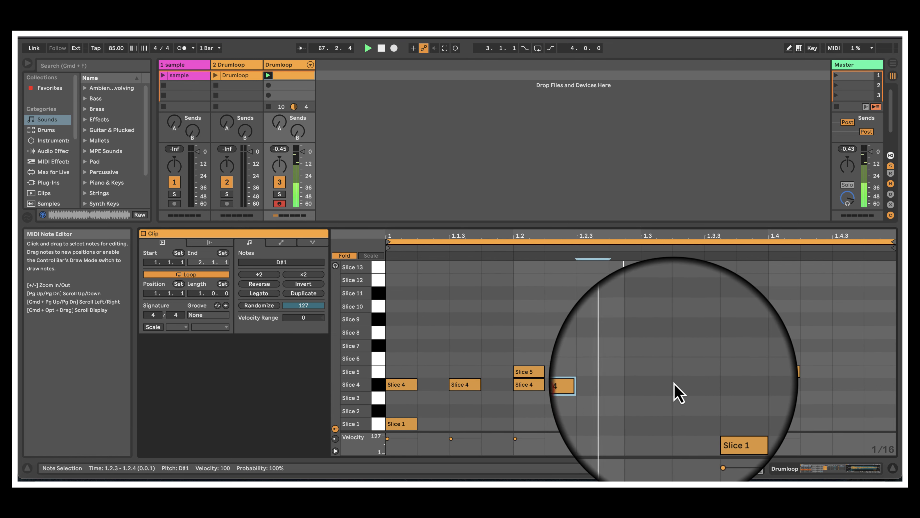
{"action": "double_click", "coordinate": [657, 385]}
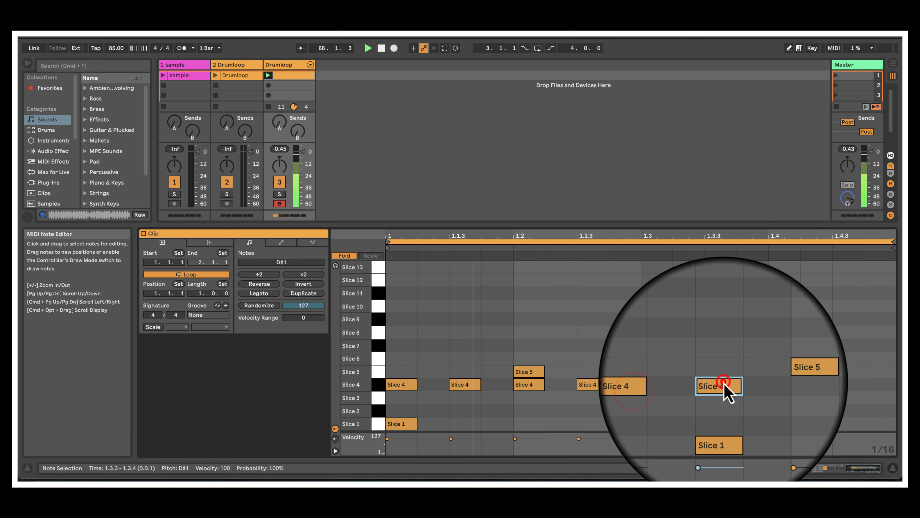
{"action": "left_click", "coordinate": [770, 387]}
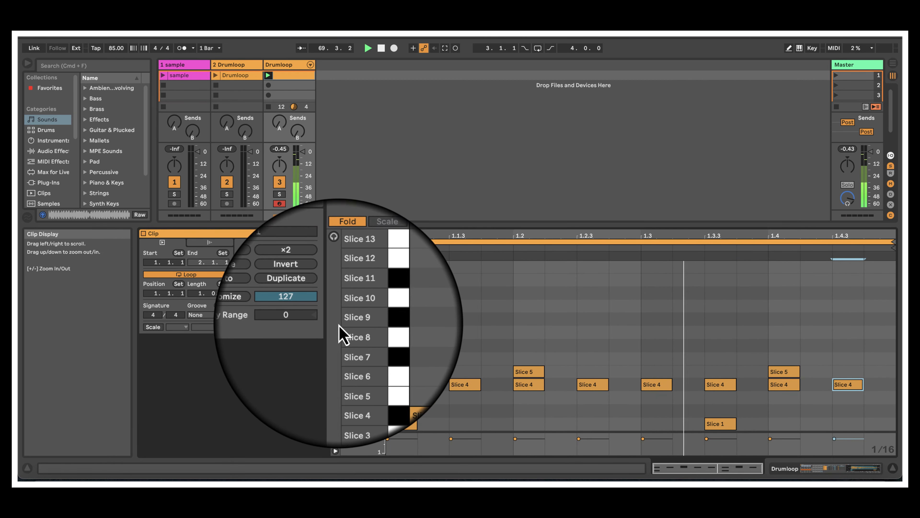
Set Slice 4's Simpler to +17 st transpose, 21 % Vol < Vel and -26.4 dB volume
{"action": "left_click", "coordinate": [289, 76]}
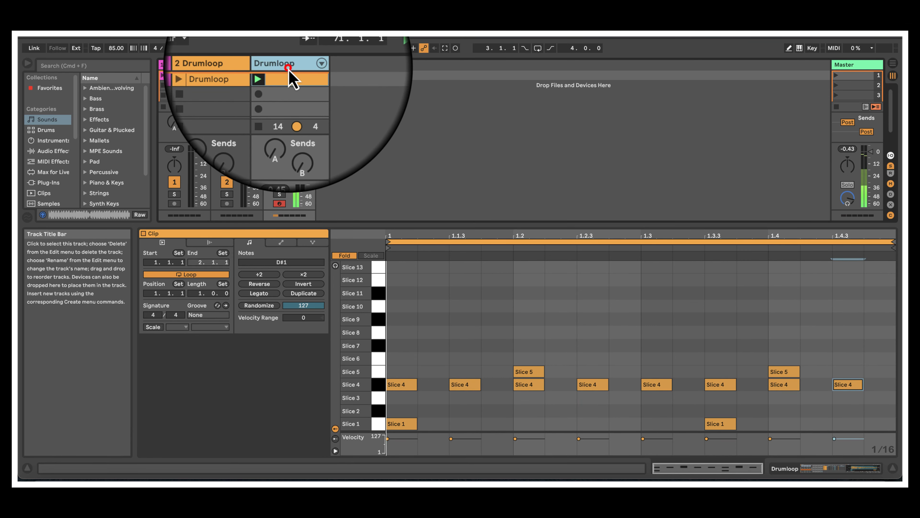
{"action": "left_click", "coordinate": [289, 65]}
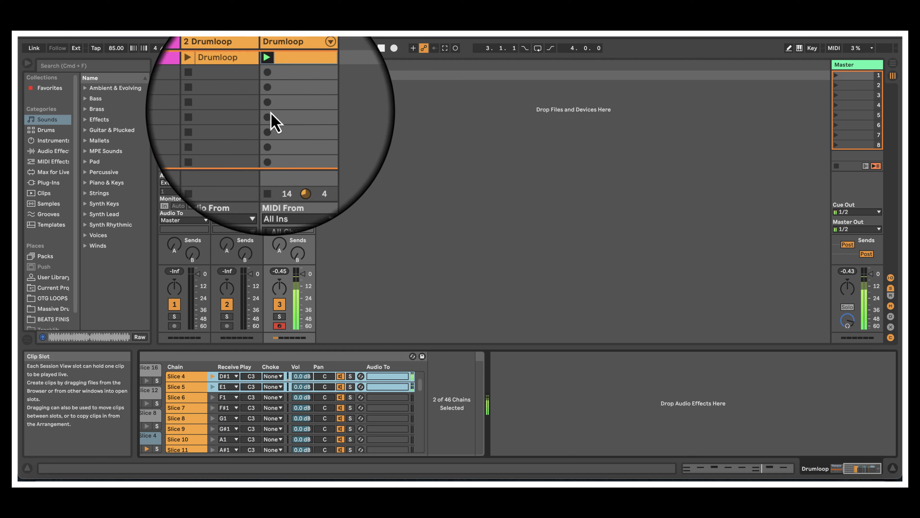
{"action": "scroll", "coordinate": [352, 396], "scroll_direction": "up", "scroll_amount": 1}
{"action": "scroll", "coordinate": [352, 396], "scroll_direction": "up", "scroll_amount": 3}
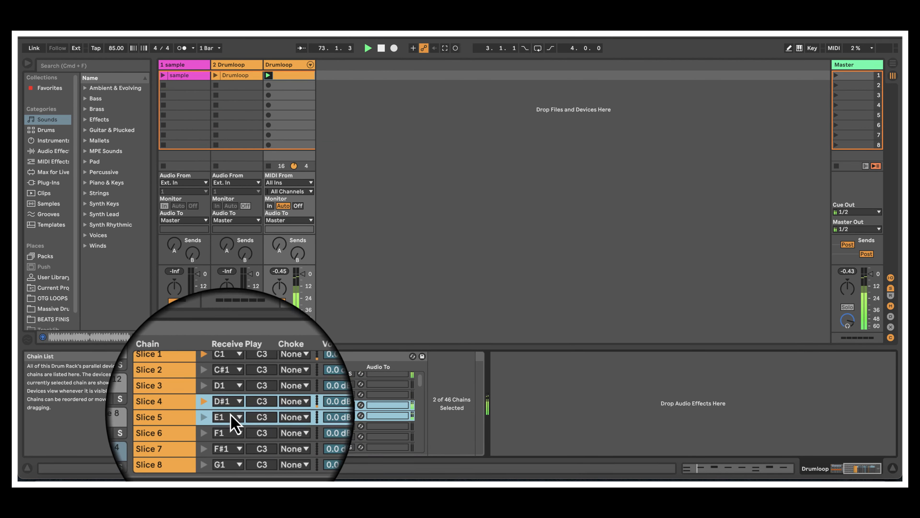
{"action": "left_click", "coordinate": [192, 417]}
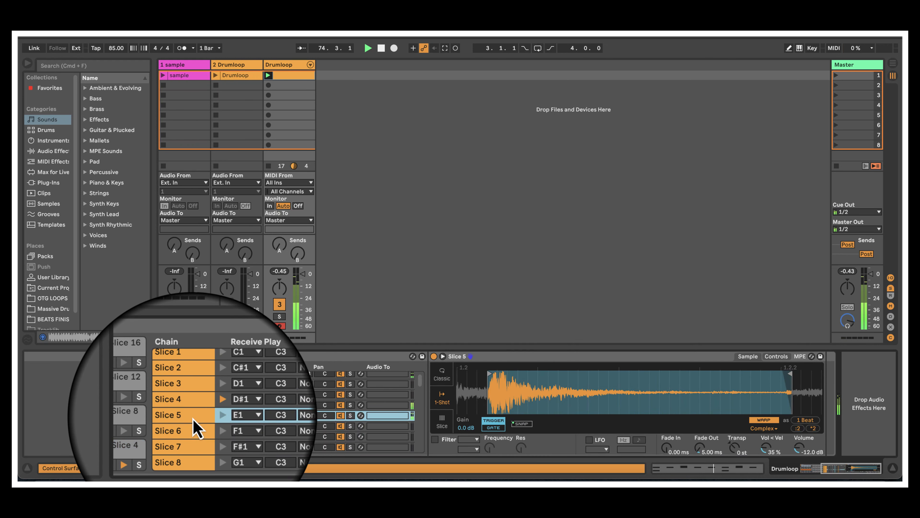
{"action": "left_click", "coordinate": [192, 407]}
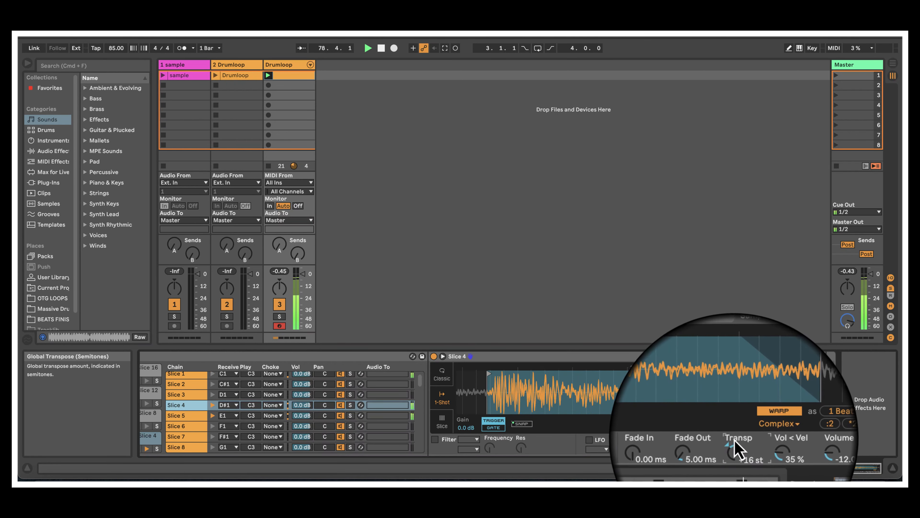
{"action": "left_click", "coordinate": [735, 449]}
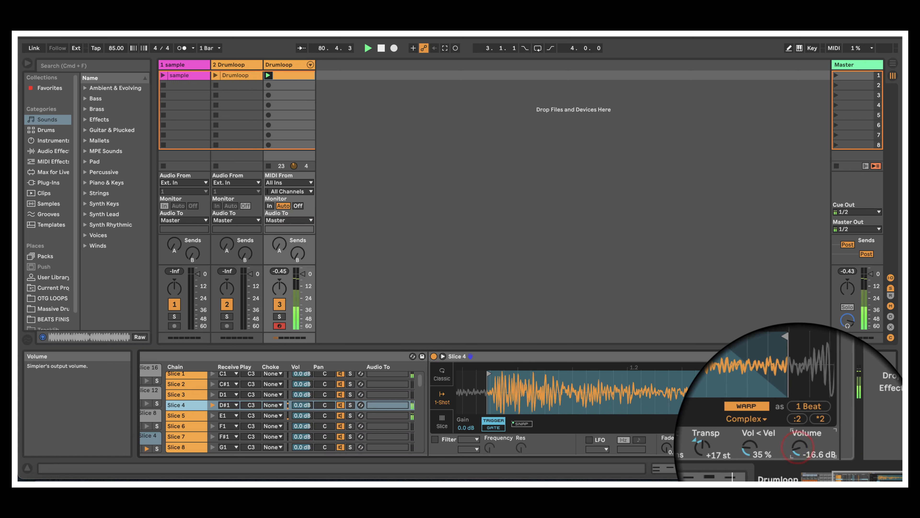
{"action": "left_click", "coordinate": [764, 448]}
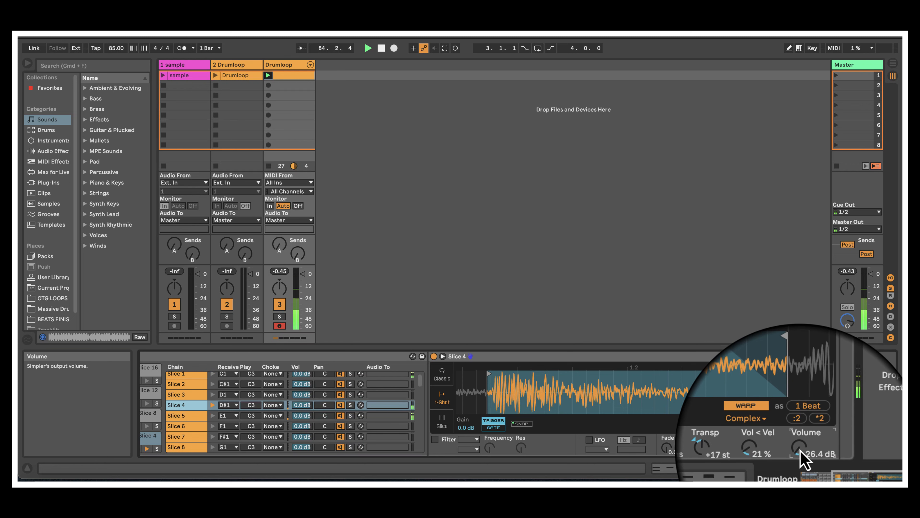
Cut the Drumloop audio clip from the second track and open the sample clip's waveform for editing
{"action": "right_click", "coordinate": [232, 87]}
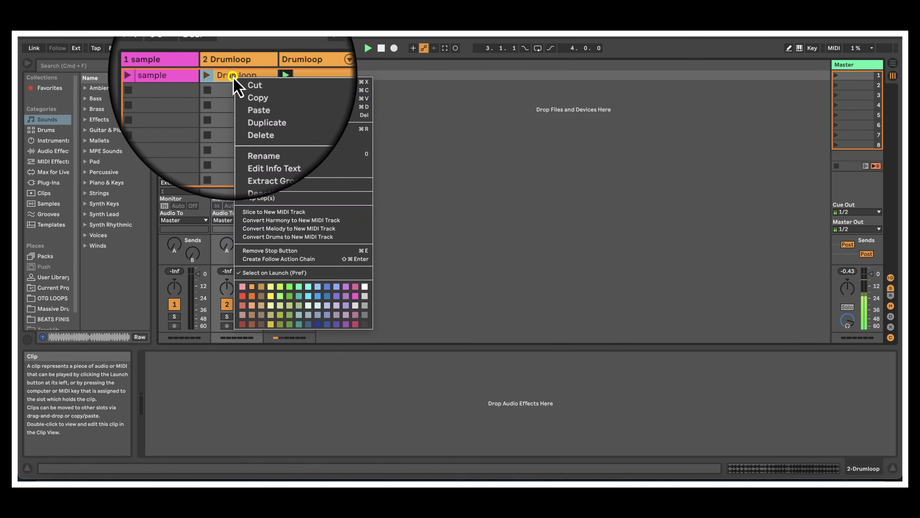
{"action": "left_click", "coordinate": [245, 84]}
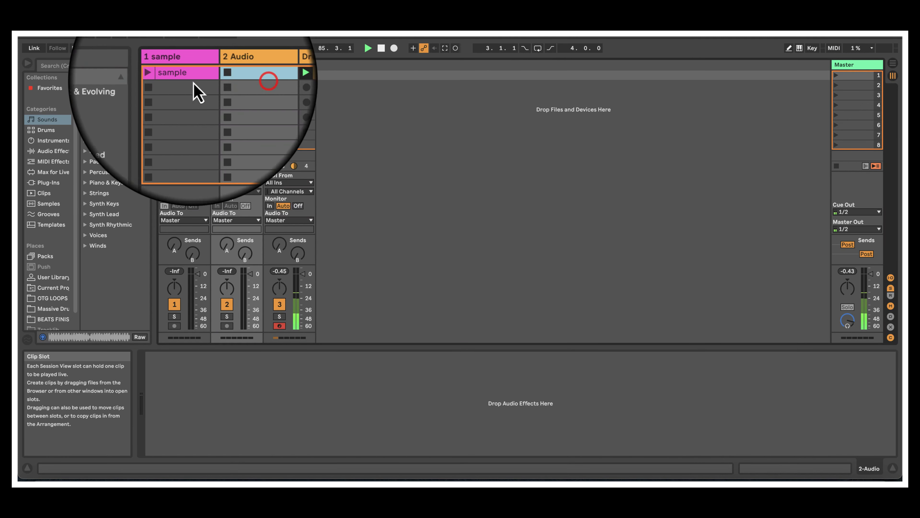
{"action": "left_click", "coordinate": [177, 79]}
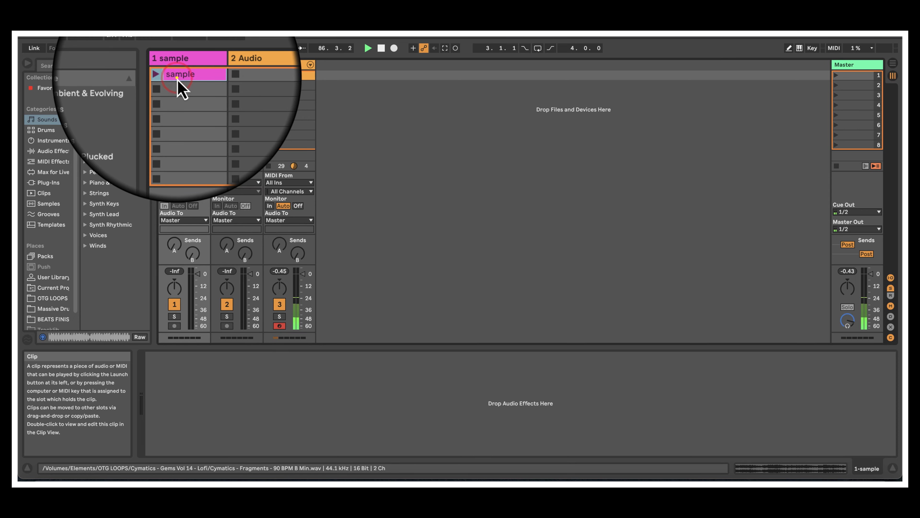
{"action": "right_click", "coordinate": [177, 79]}
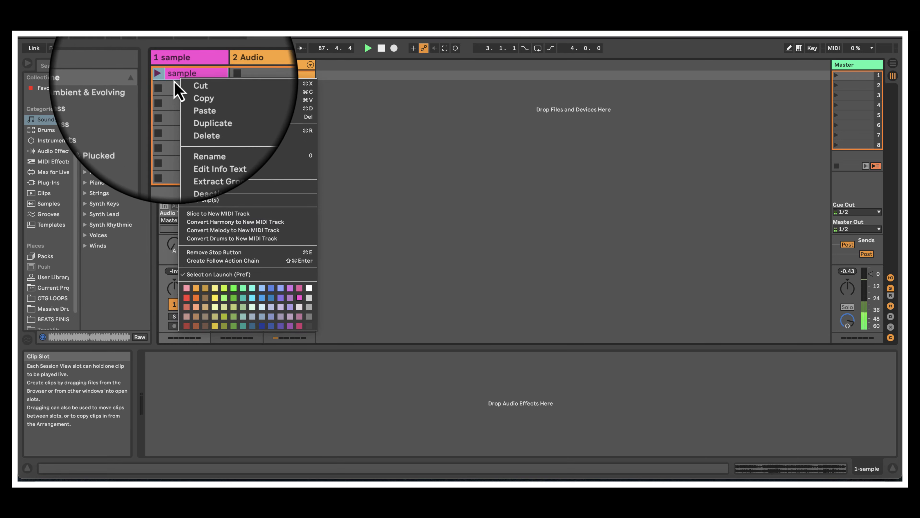
{"action": "left_click", "coordinate": [171, 76]}
{"action": "double_click", "coordinate": [171, 76]}
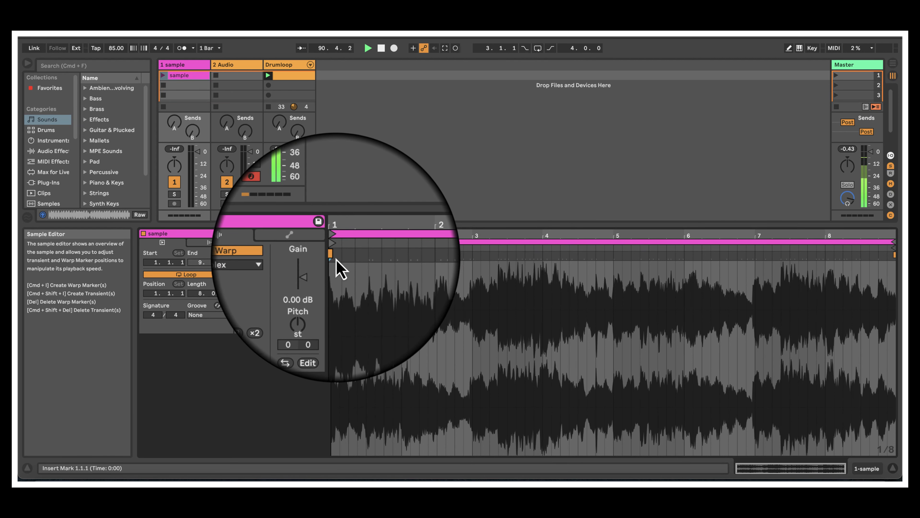
Insert warp markers on the sample clip's transients just after 2.1.1, at 1.2.3 and at 1.3.3
{"action": "double_click", "coordinate": [401, 256]}
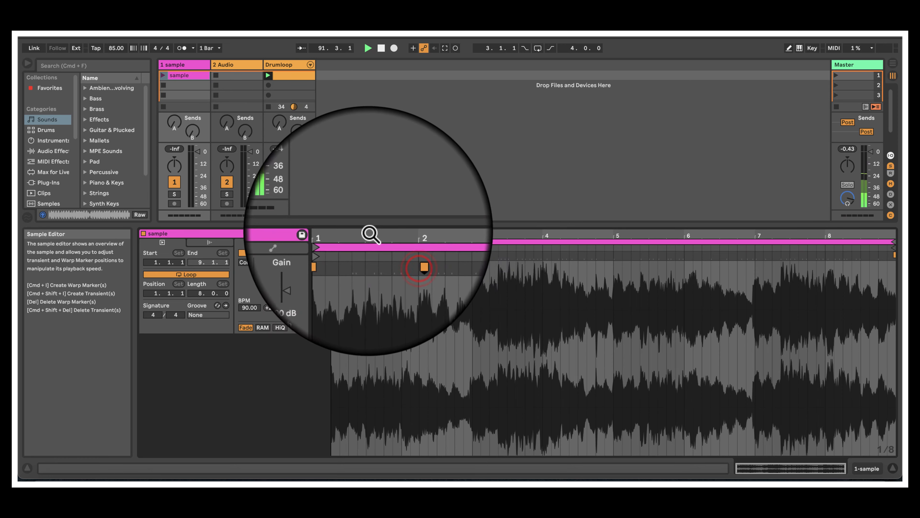
{"action": "left_click_drag", "start_coordinate": [367, 230], "coordinate": [369, 243]}
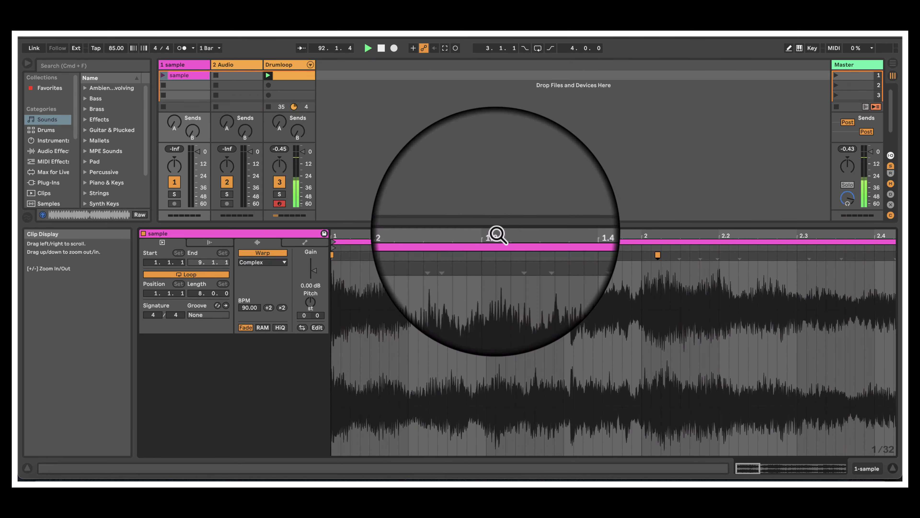
{"action": "double_click", "coordinate": [450, 257]}
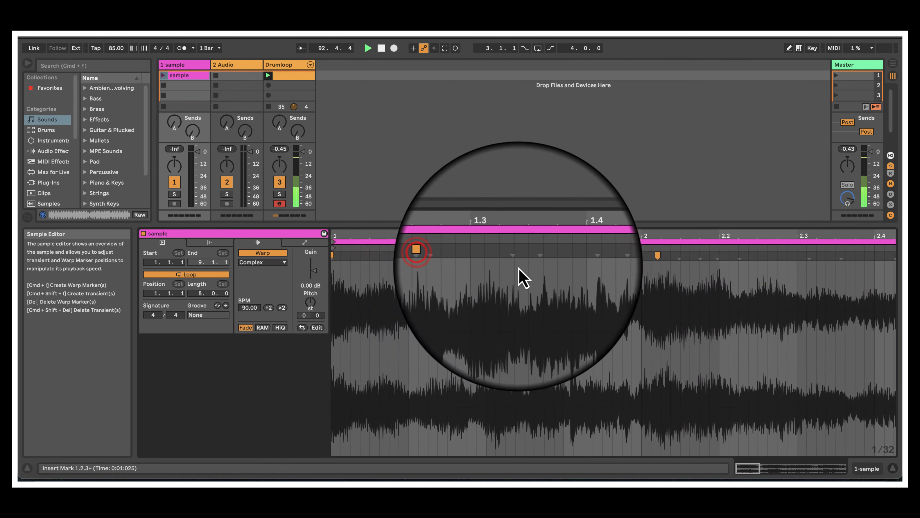
{"action": "double_click", "coordinate": [533, 255]}
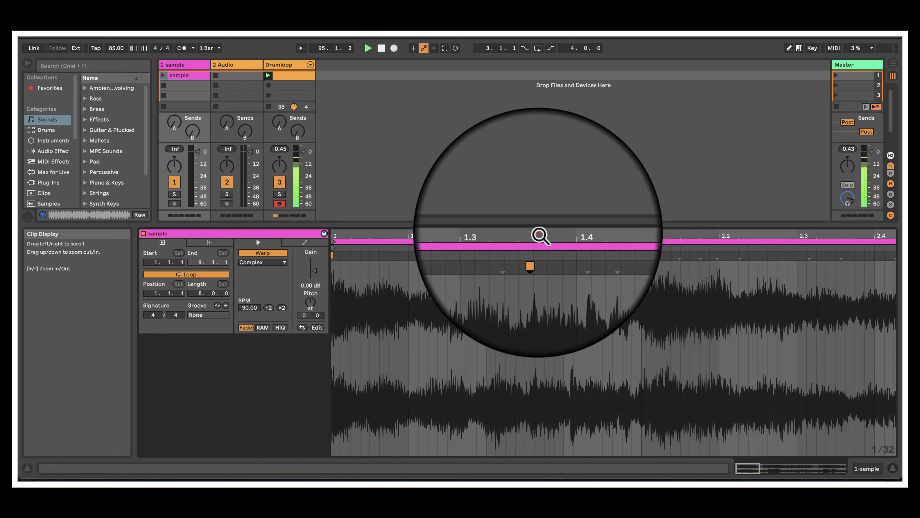
Insert warp markers on the transients at 2.3.1, 2.4.4, between 3.2 and 3.3, at 3.4.1 and at 4.1.1
{"action": "left_click_drag", "start_coordinate": [539, 236], "coordinate": [366, 240]}
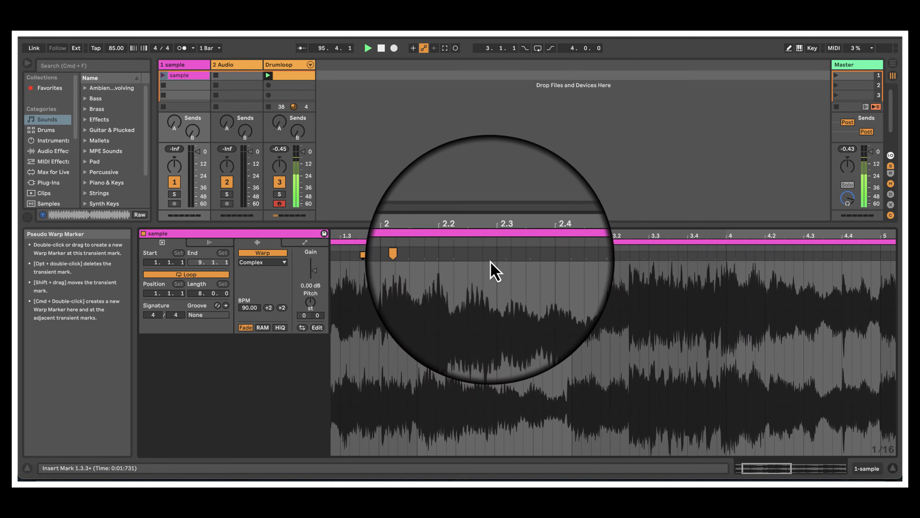
{"action": "double_click", "coordinate": [503, 256]}
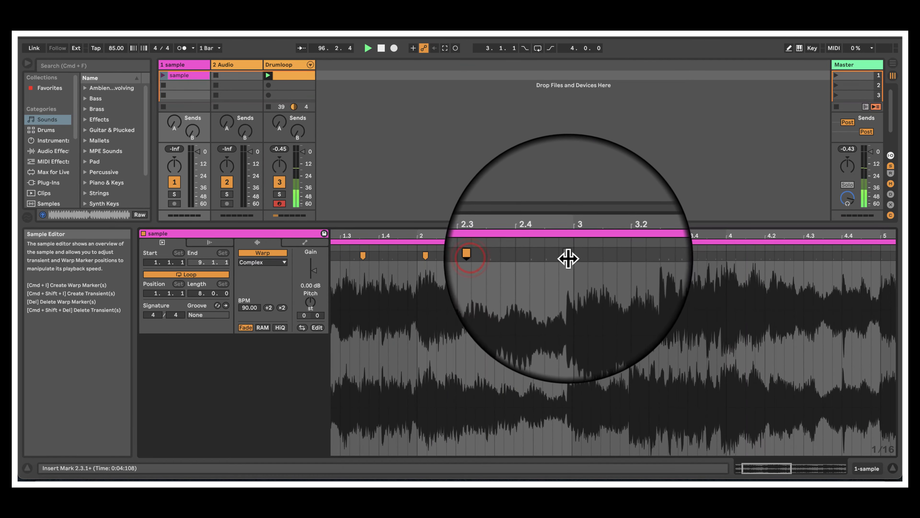
{"action": "double_click", "coordinate": [570, 256]}
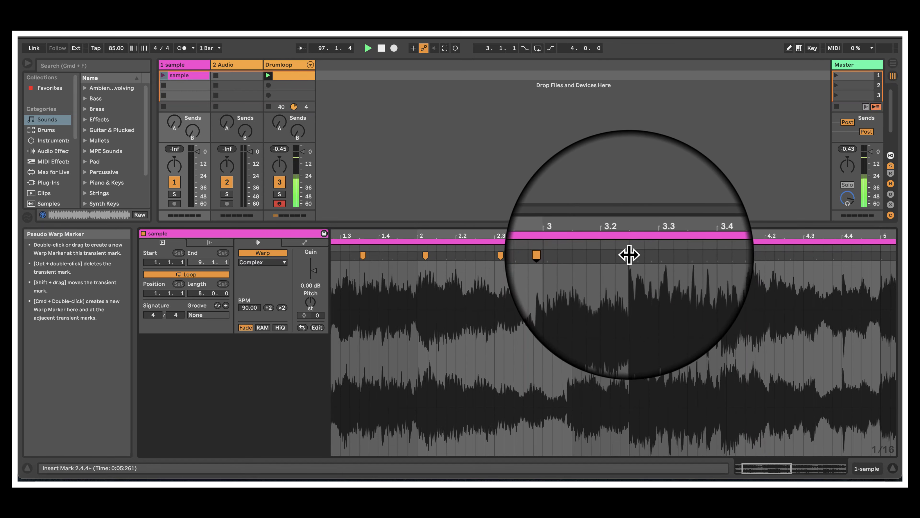
{"action": "double_click", "coordinate": [629, 255]}
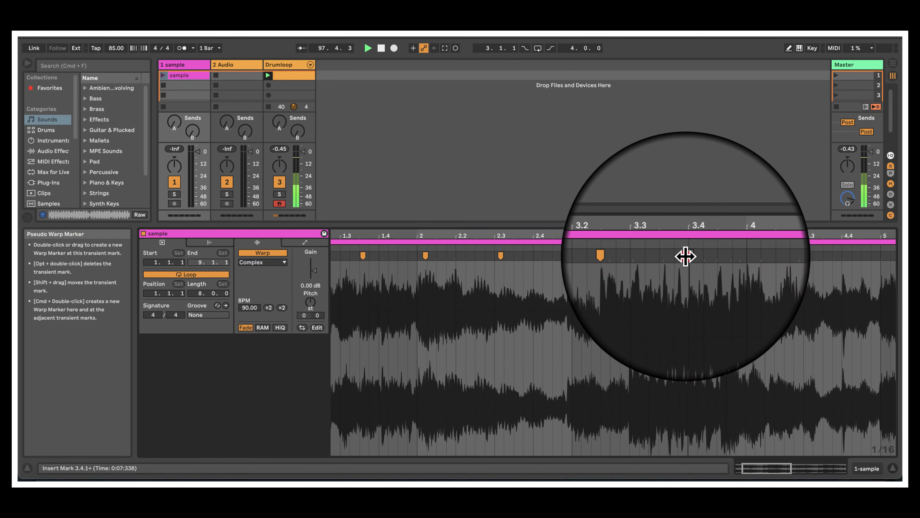
{"action": "double_click", "coordinate": [685, 256]}
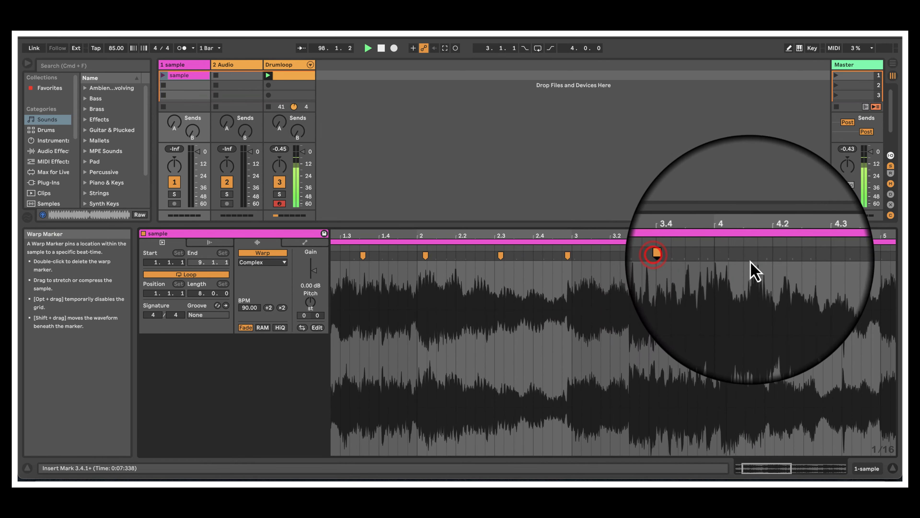
{"action": "double_click", "coordinate": [729, 256]}
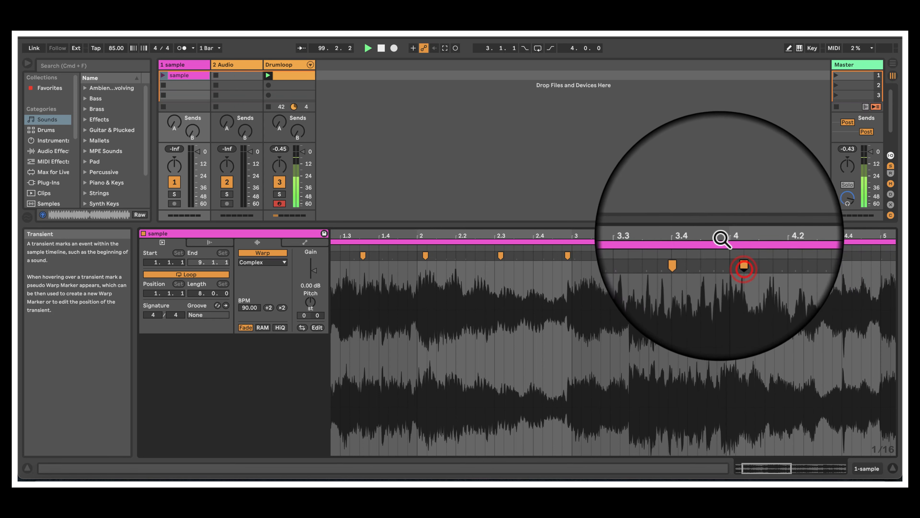
Insert warp markers on the transients at 4.2.2, 4.3.4, 5.1.1, 5.2.3 and 5.4.1 of the sample clip
{"action": "left_click_drag", "start_coordinate": [719, 234], "coordinate": [363, 233]}
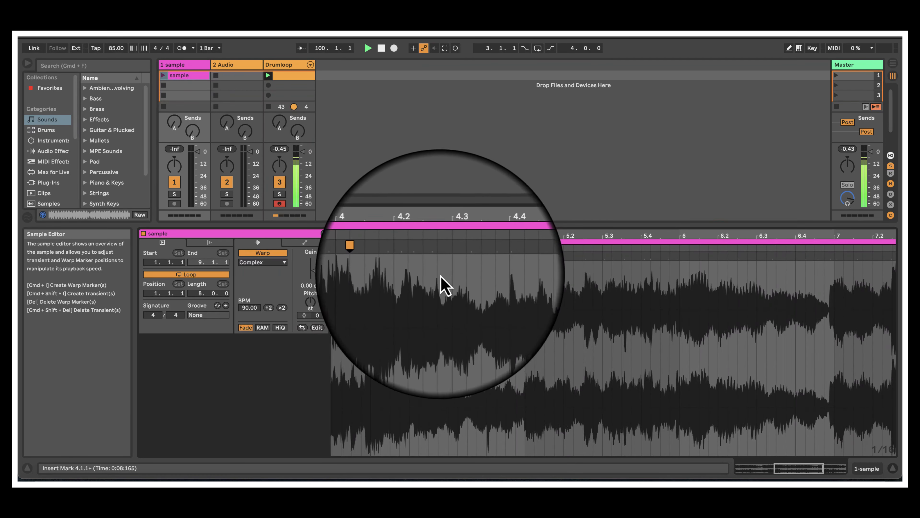
{"action": "double_click", "coordinate": [421, 258]}
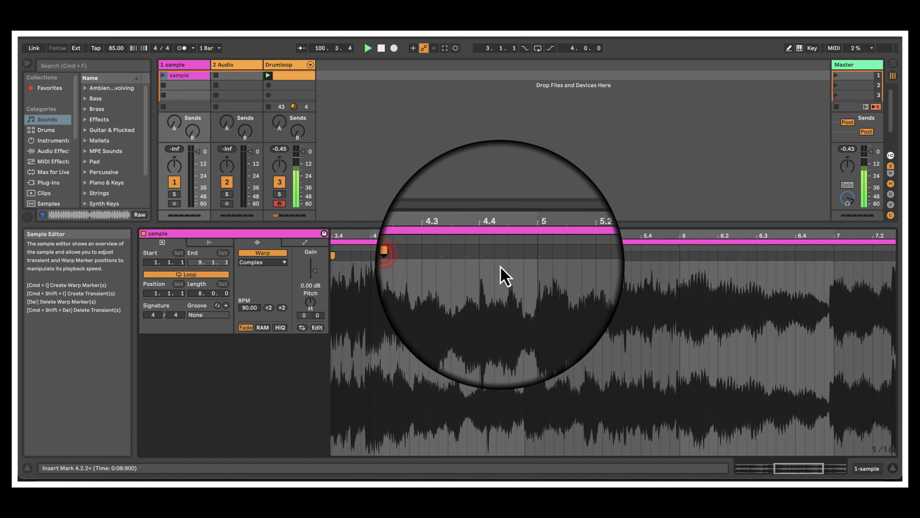
{"action": "double_click", "coordinate": [478, 259]}
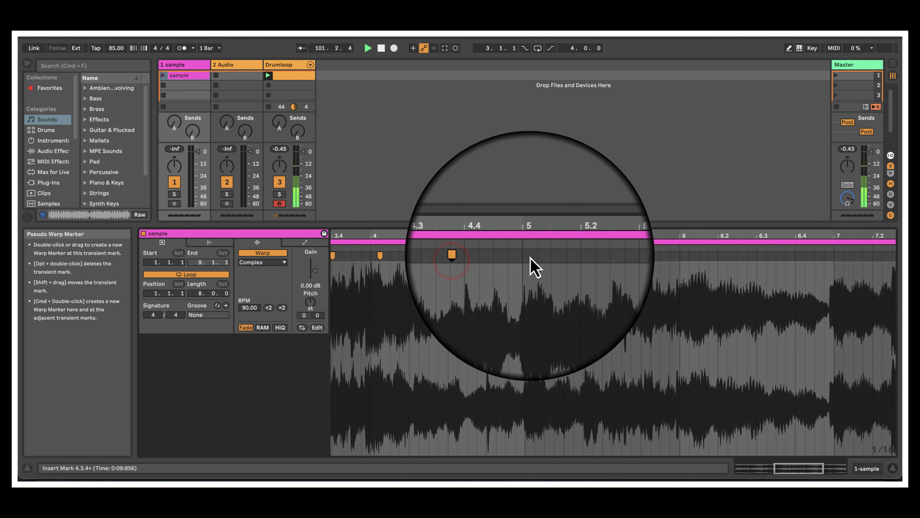
{"action": "double_click", "coordinate": [527, 256]}
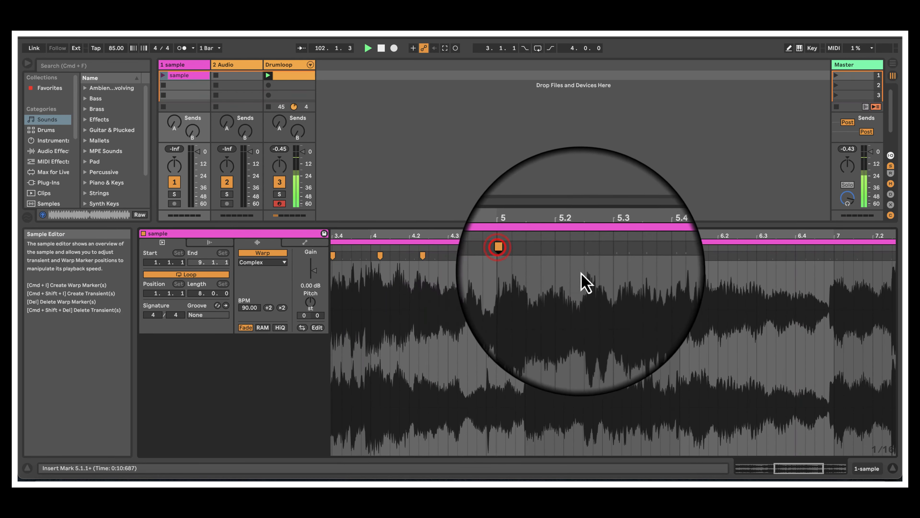
{"action": "double_click", "coordinate": [584, 256]}
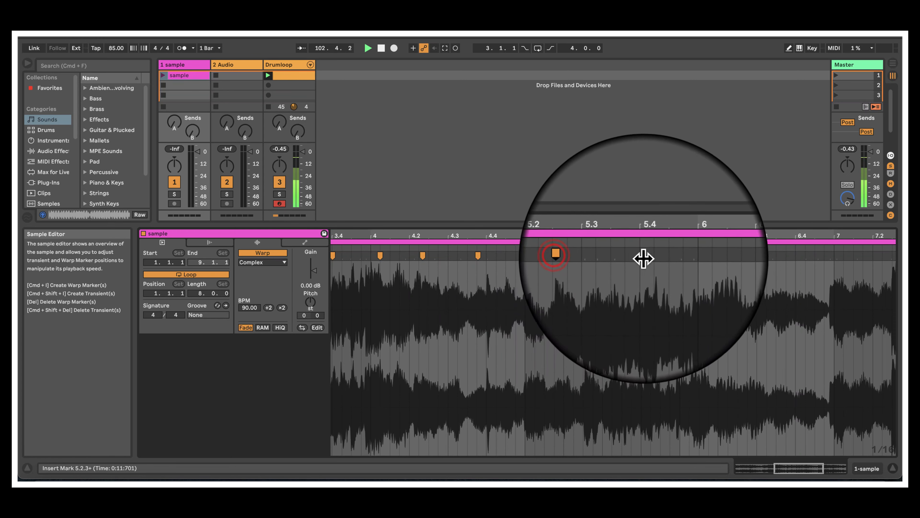
{"action": "double_click", "coordinate": [642, 257]}
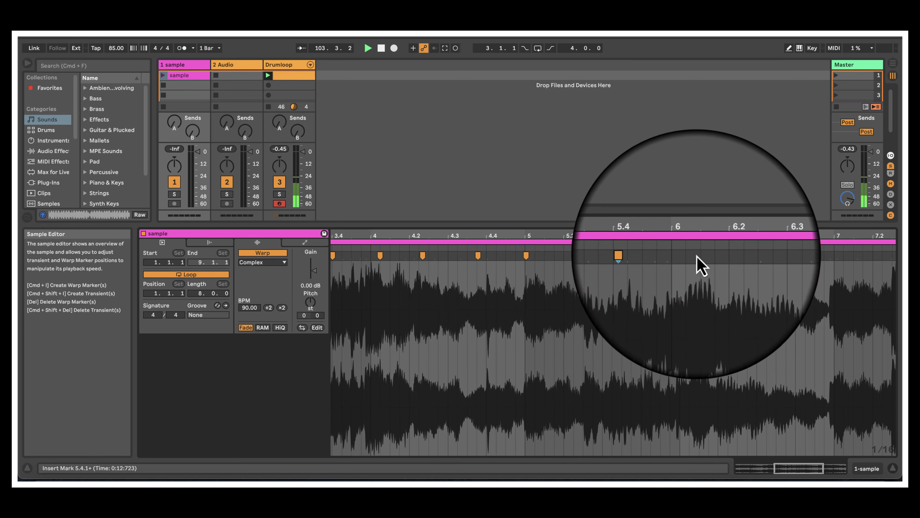
Insert warp markers between 6 and 6.2 and at 6.2.3, 6.3.4 and 7.1.1 of the sample clip
{"action": "double_click", "coordinate": [698, 255]}
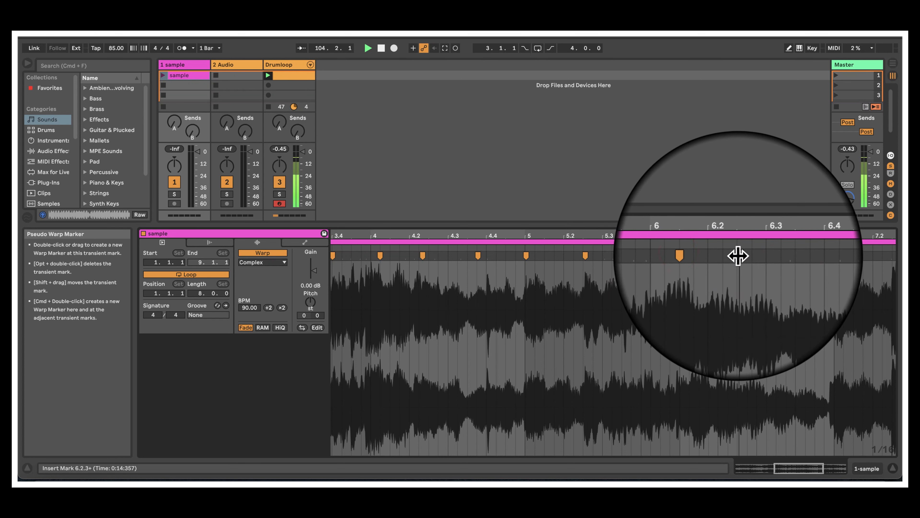
{"action": "double_click", "coordinate": [738, 256]}
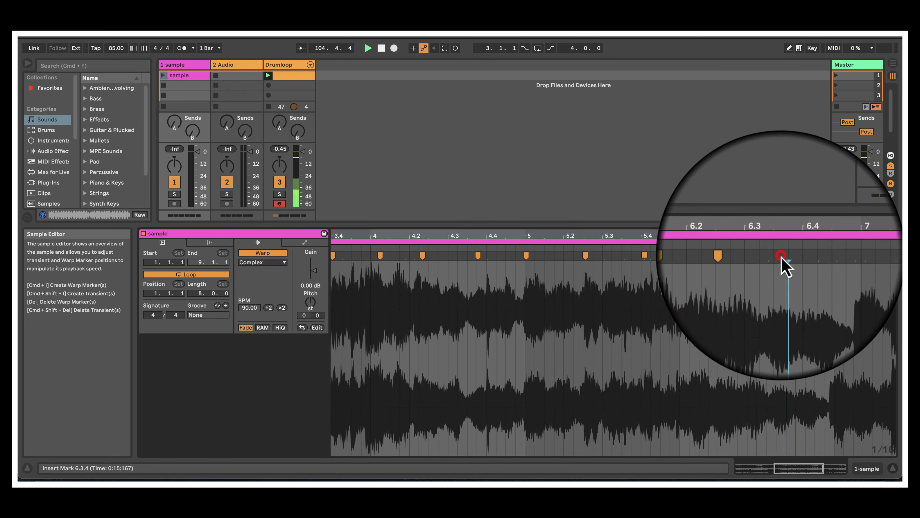
{"action": "double_click", "coordinate": [781, 256]}
{"action": "double_click", "coordinate": [836, 256]}
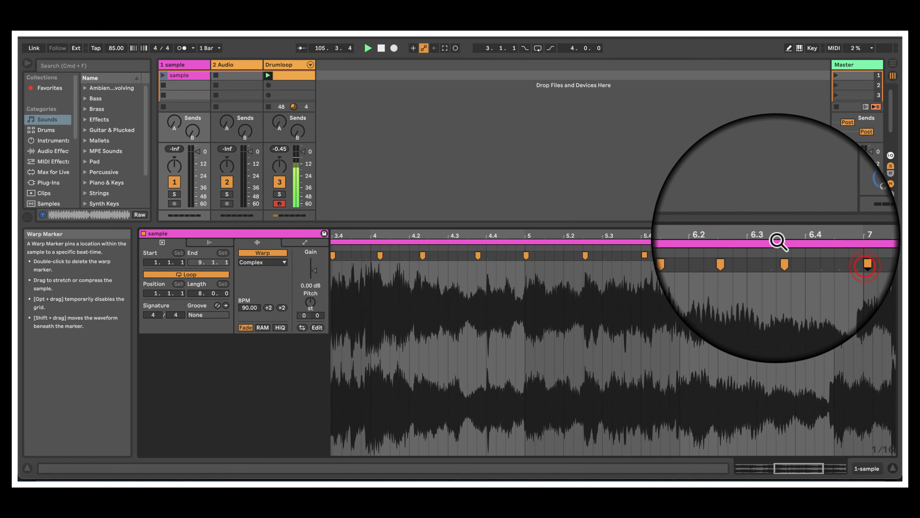
Insert warp markers on the remaining transients from 7.2 to the clip's end, including 7.4.1, 8.2.3 and 8.3.4
{"action": "left_click_drag", "start_coordinate": [777, 236], "coordinate": [778, 234]}
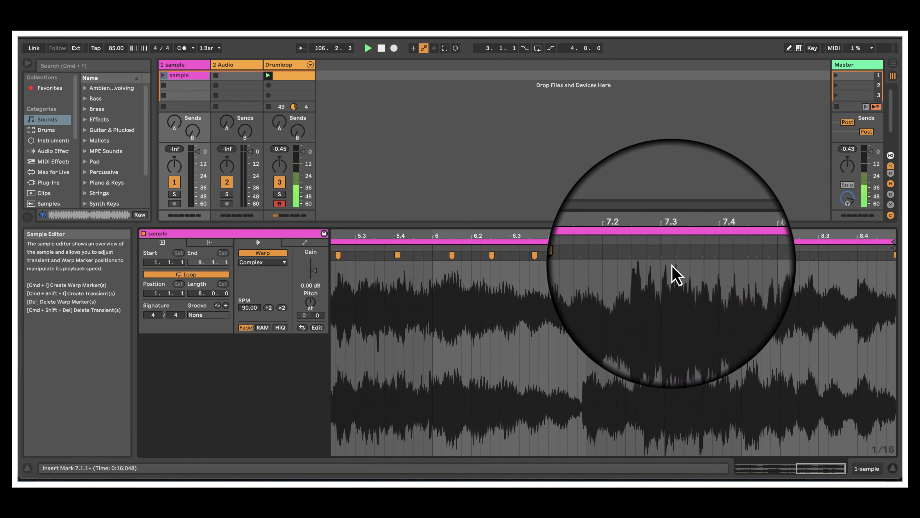
{"action": "double_click", "coordinate": [657, 255]}
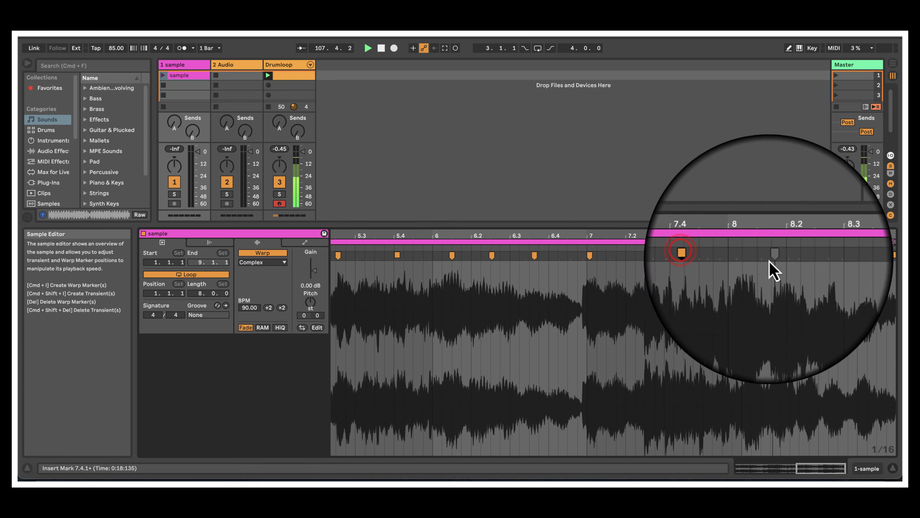
{"action": "double_click", "coordinate": [761, 256]}
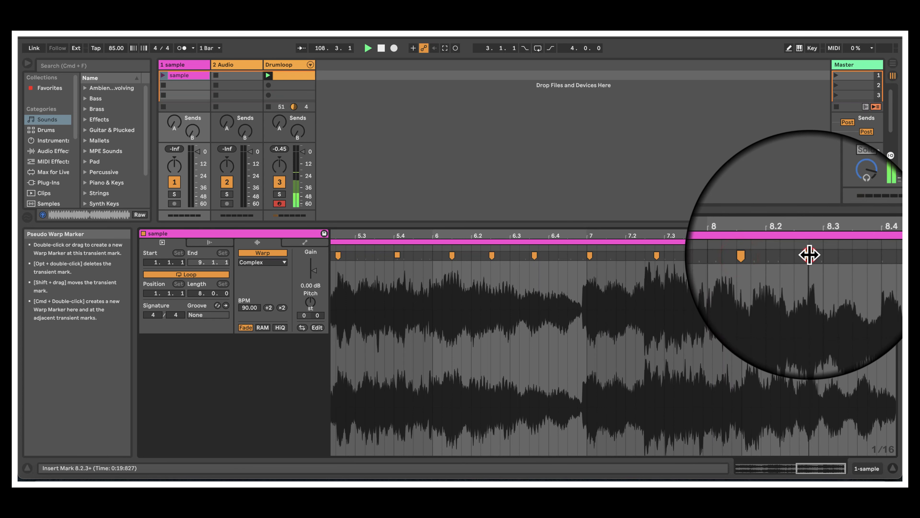
{"action": "double_click", "coordinate": [809, 255]}
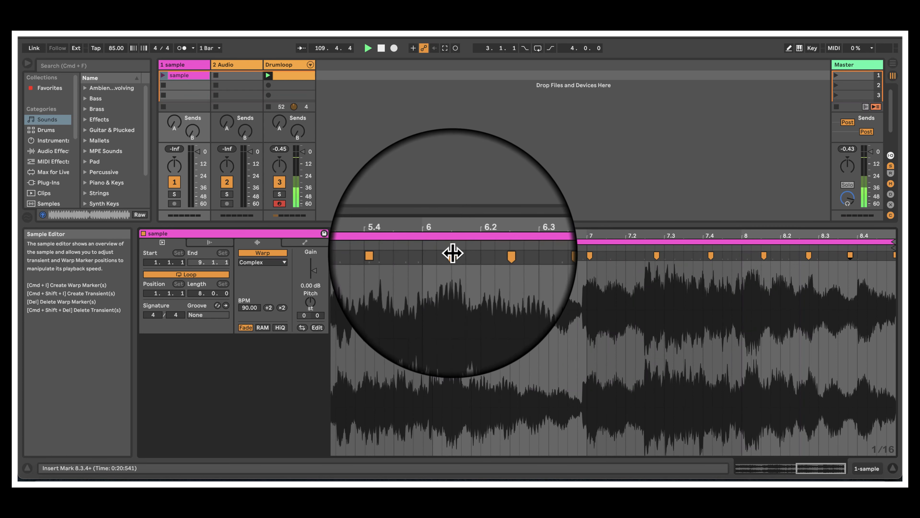
Slice the sample clip to a new MIDI track, one slice per Warp Marker, using the Built-in slicing preset
{"action": "right_click", "coordinate": [453, 253]}
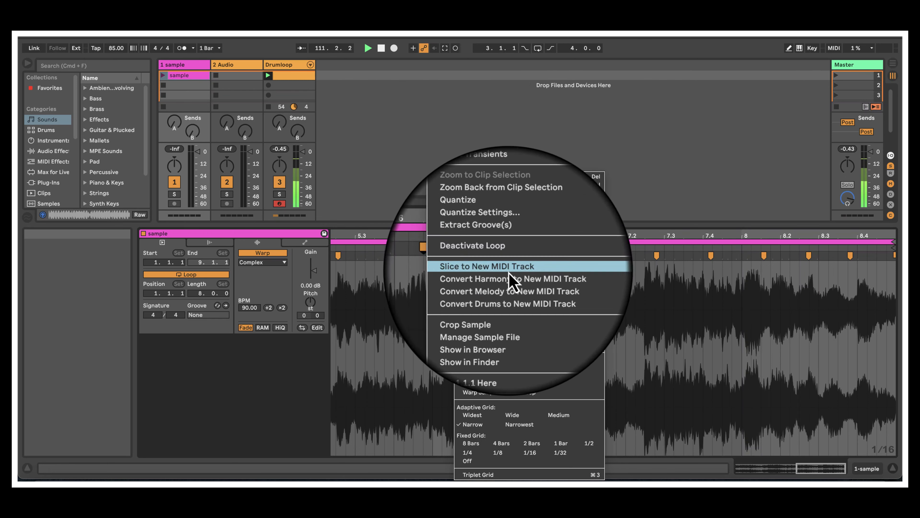
{"action": "left_click", "coordinate": [509, 270]}
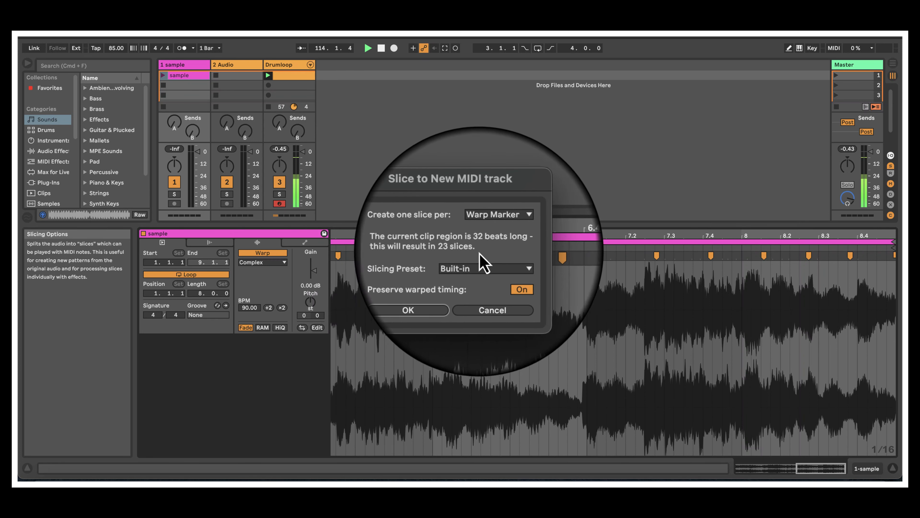
{"action": "left_click", "coordinate": [440, 290]}
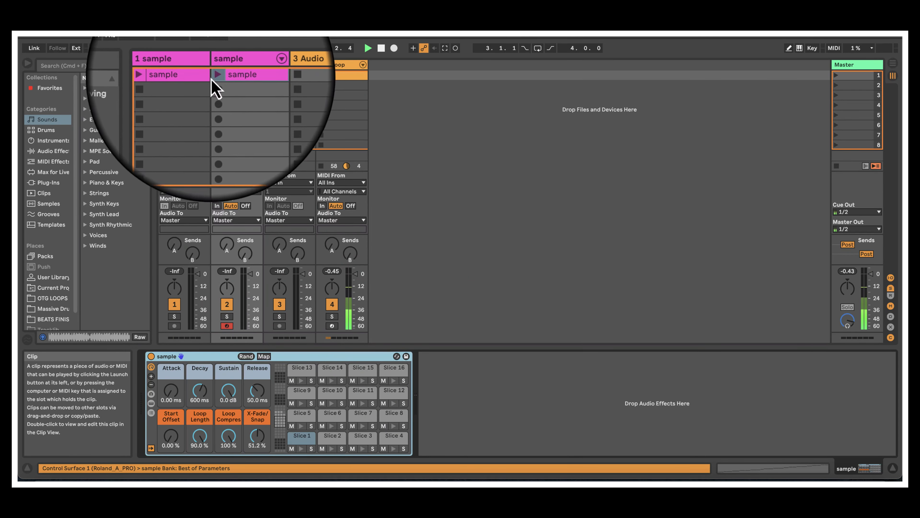
Remove the generated MIDI clip from the sliced sample track, and try removing the original audio clip from the first track
{"action": "right_click", "coordinate": [236, 78]}
{"action": "left_click", "coordinate": [249, 83]}
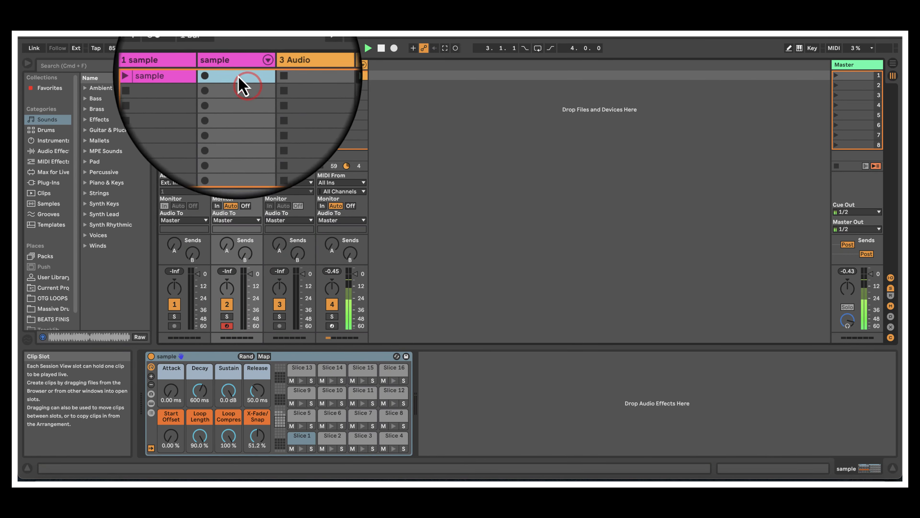
{"action": "right_click", "coordinate": [178, 76]}
{"action": "left_click", "coordinate": [195, 82]}
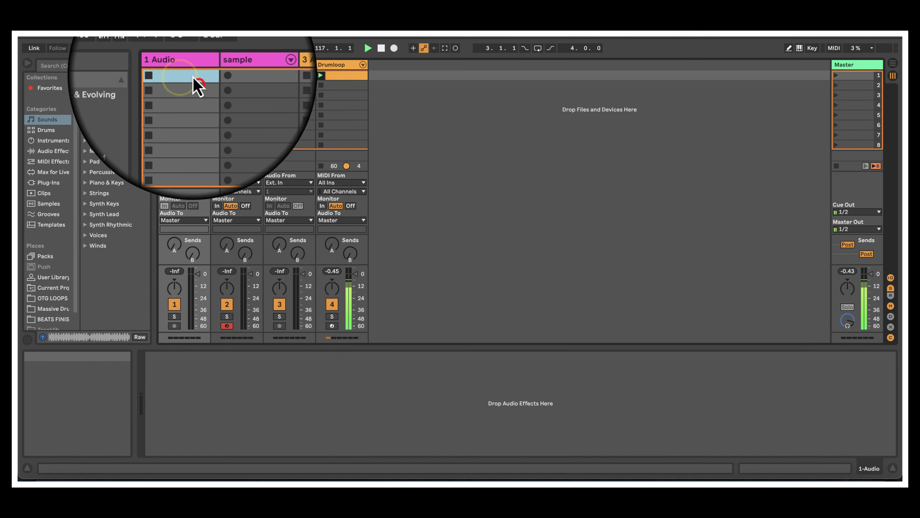
Select the sliced sample track and show its Drum Rack's chain list, input/output settings and slice devices
{"action": "left_click", "coordinate": [226, 66]}
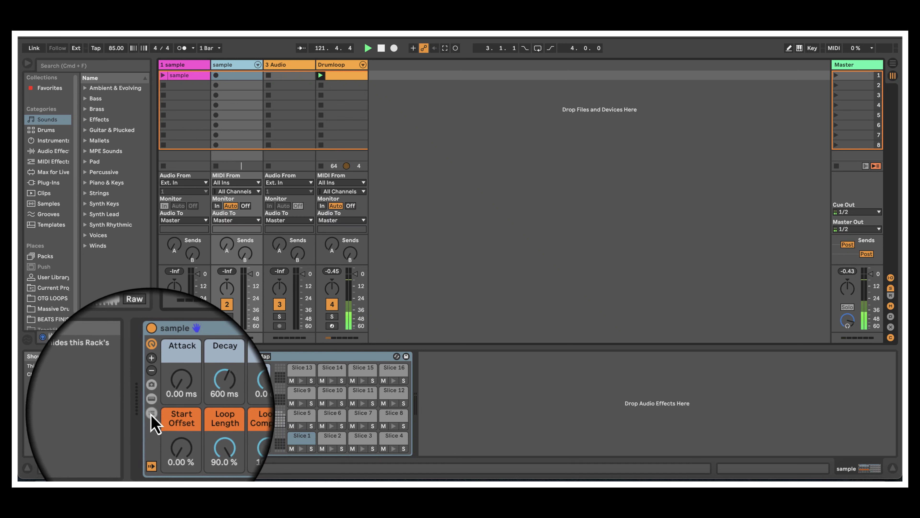
{"action": "left_click", "coordinate": [151, 412]}
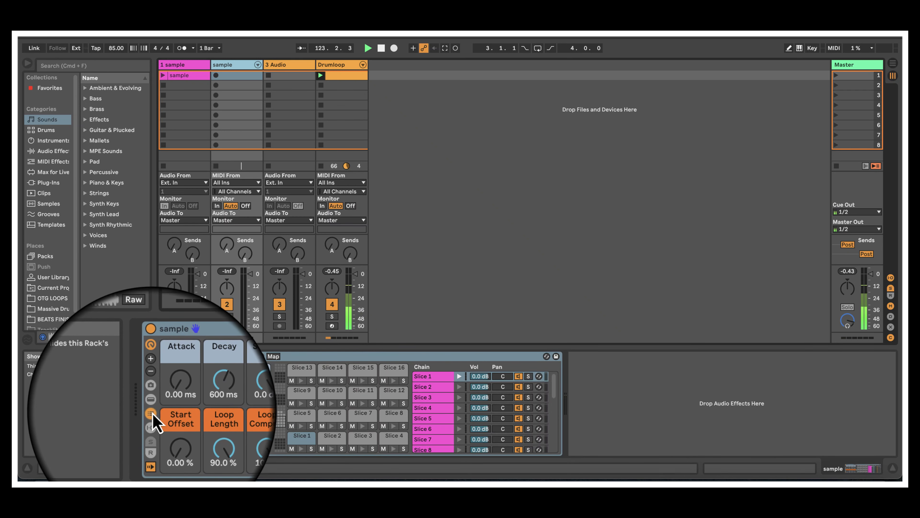
{"action": "left_click", "coordinate": [150, 422]}
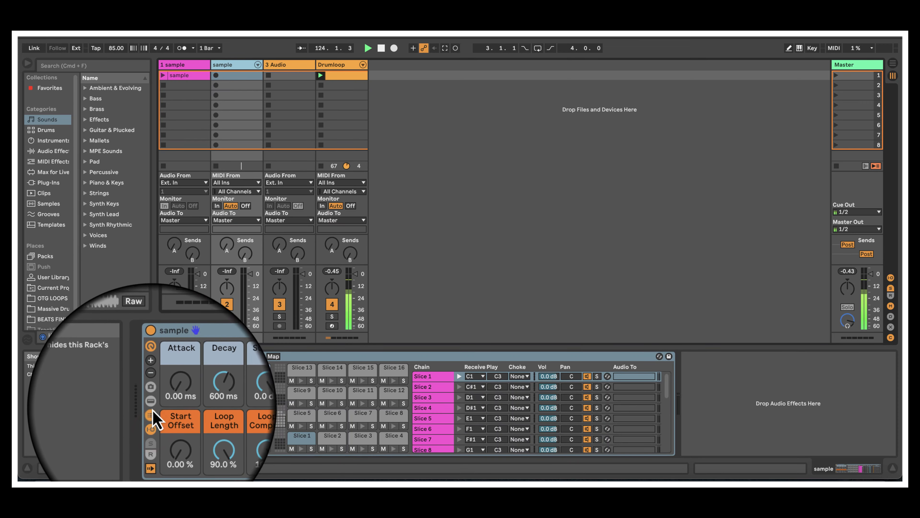
{"action": "left_click", "coordinate": [151, 403]}
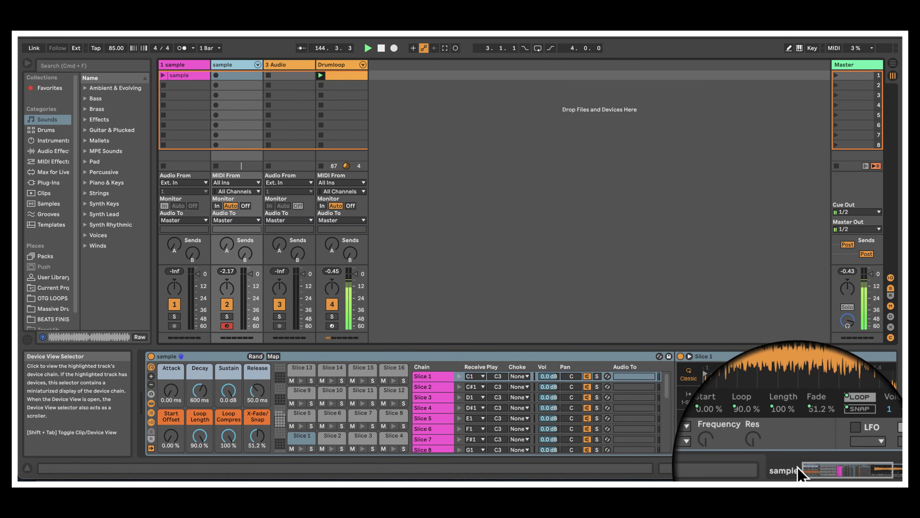
Assign the Slice 1 chain of the sample Drum Rack to choke group 1
{"action": "left_click", "coordinate": [826, 471]}
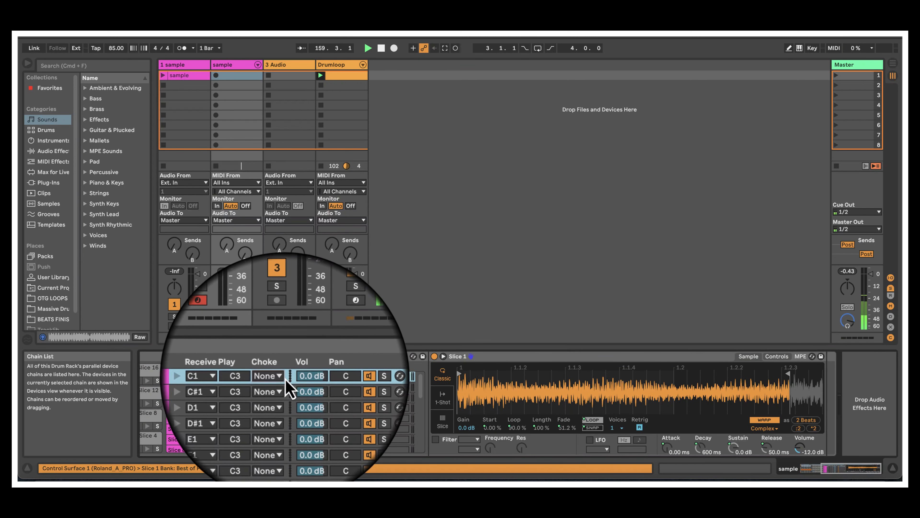
{"action": "left_click", "coordinate": [281, 377]}
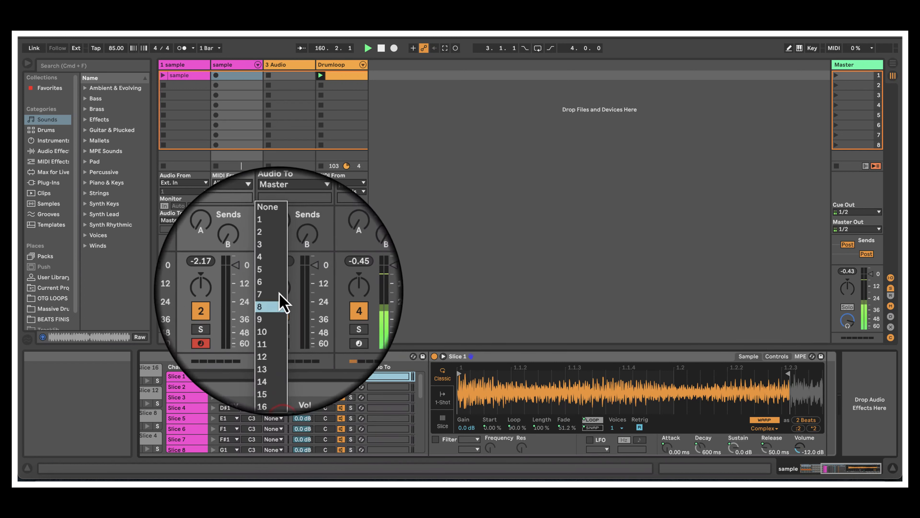
{"action": "left_click", "coordinate": [279, 244]}
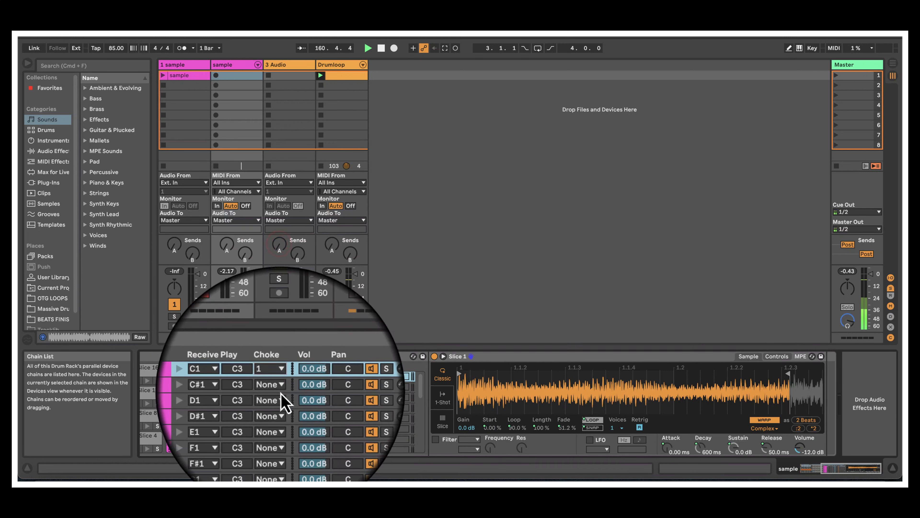
Assign the Slice 2 through Slice 8 chains of the sample Drum Rack to choke group 1
{"action": "left_click", "coordinate": [281, 391]}
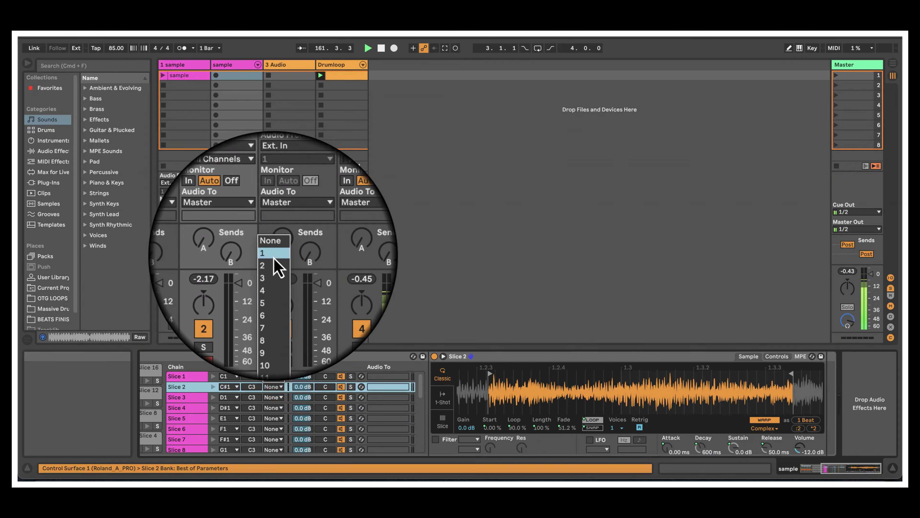
{"action": "left_click", "coordinate": [278, 256]}
{"action": "left_click", "coordinate": [280, 397]}
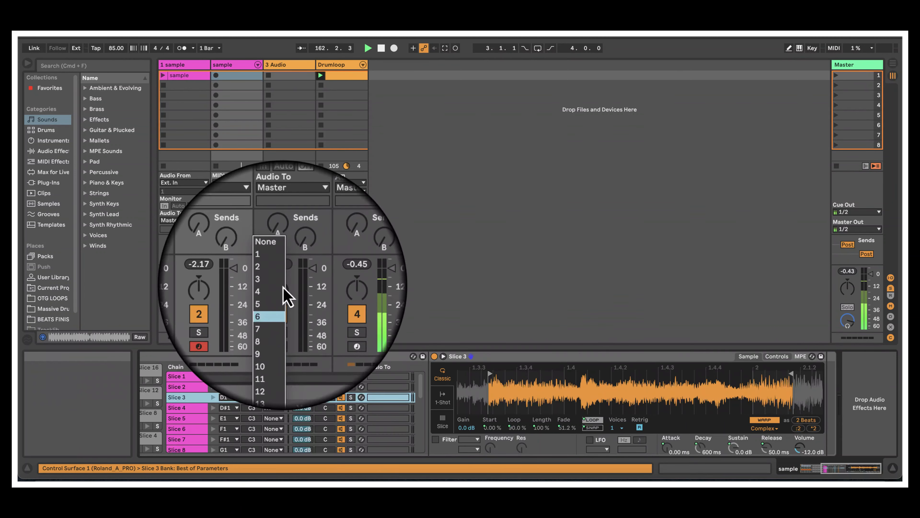
{"action": "left_click", "coordinate": [278, 265]}
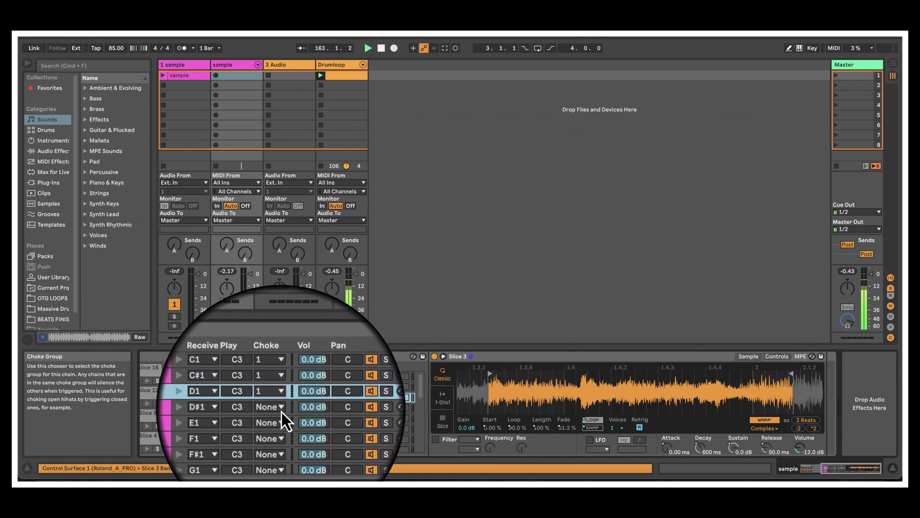
{"action": "left_click", "coordinate": [281, 407]}
{"action": "left_click", "coordinate": [279, 272]}
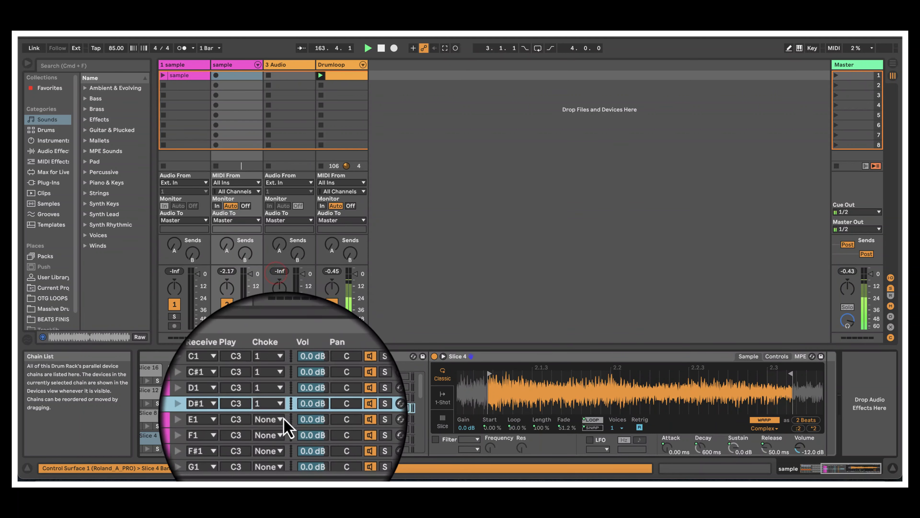
{"action": "left_click", "coordinate": [270, 285]}
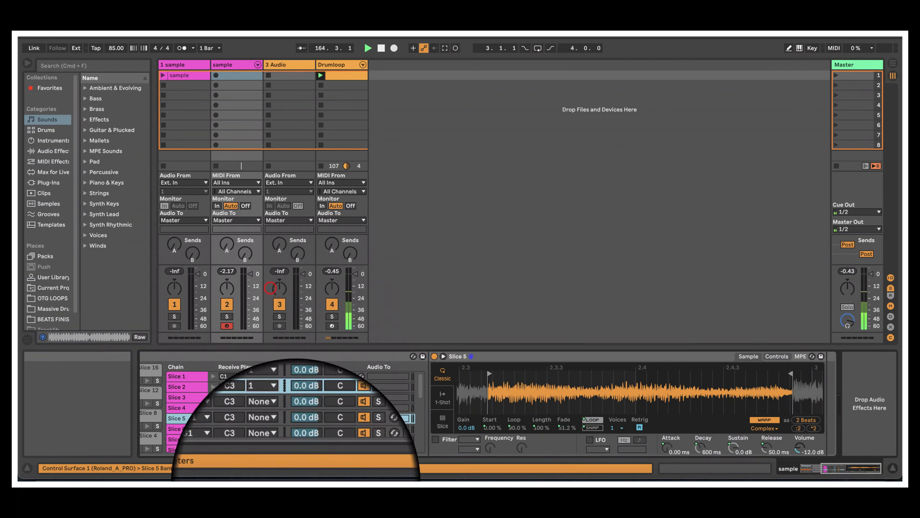
{"action": "left_click", "coordinate": [278, 423]}
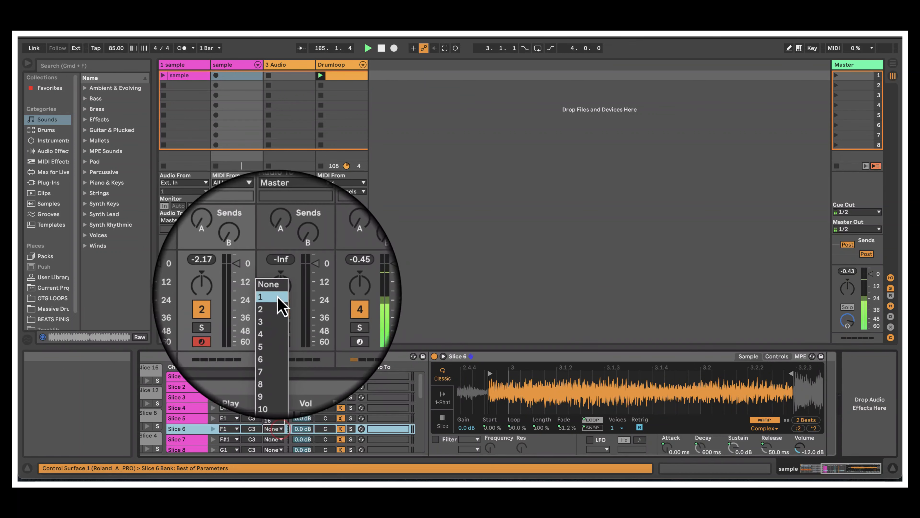
{"action": "left_click", "coordinate": [281, 300]}
{"action": "left_click", "coordinate": [279, 438]}
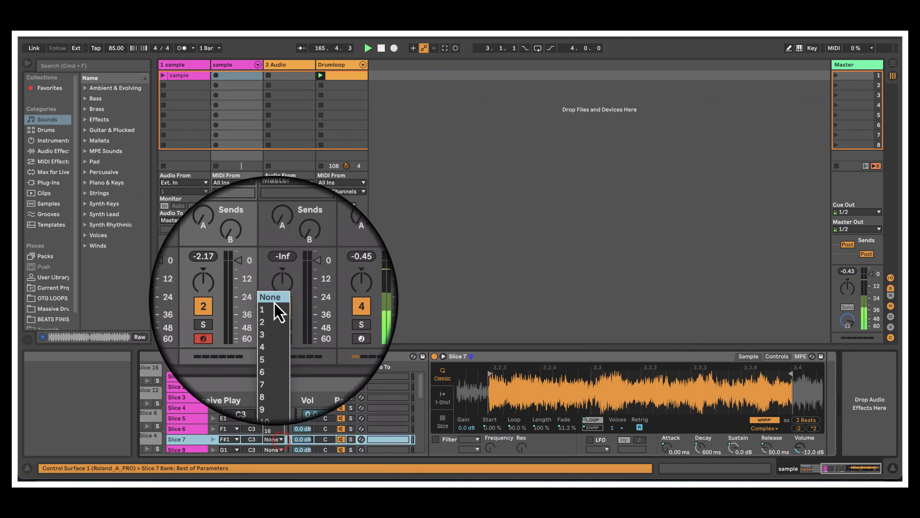
{"action": "left_click", "coordinate": [271, 307]}
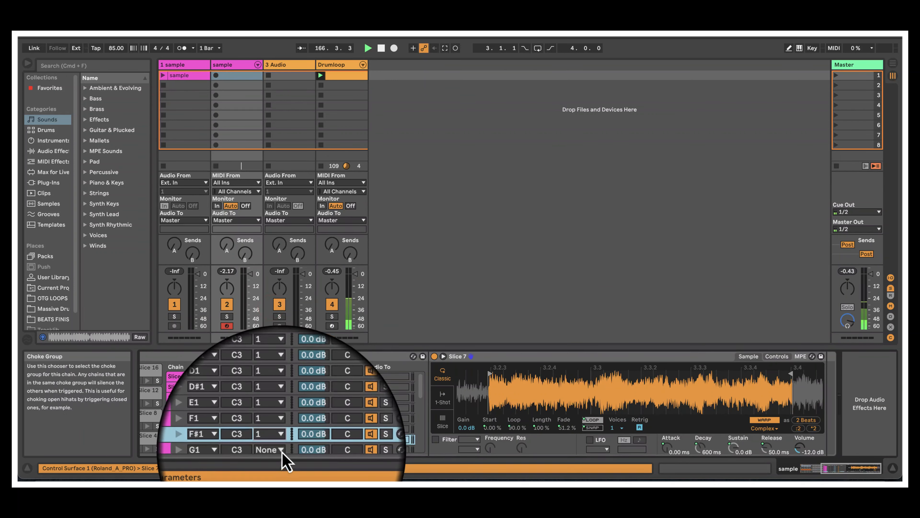
{"action": "left_click", "coordinate": [285, 473]}
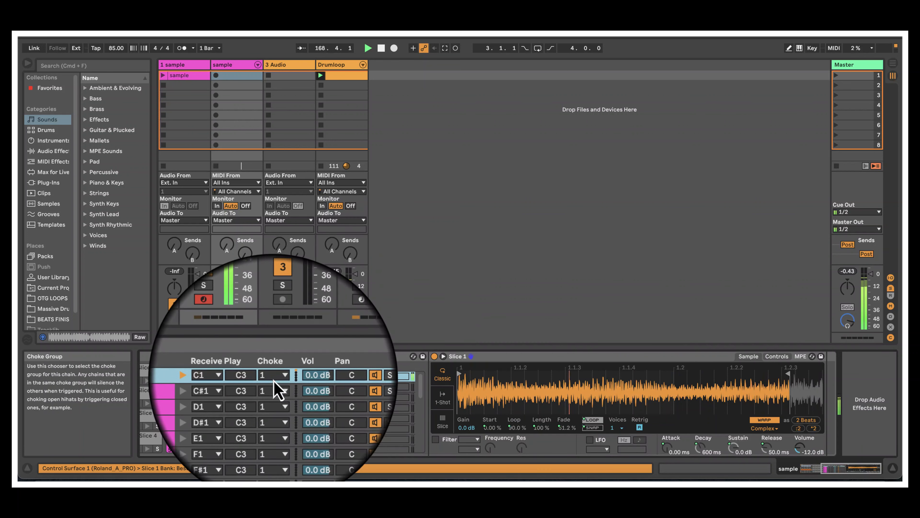
Set the samplers of Slices 1 through 7 to 1-Shot playback mode, and select the Slice 8 chain
{"action": "left_click", "coordinate": [442, 406]}
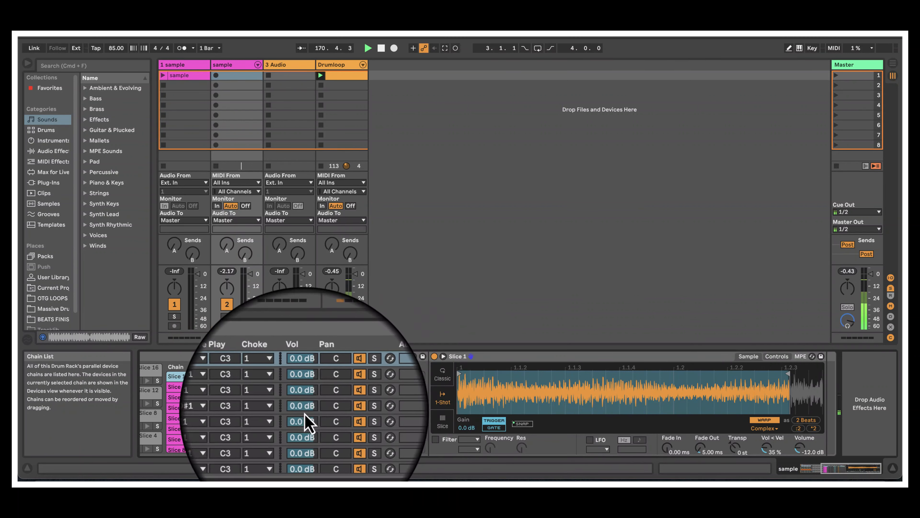
{"action": "left_click", "coordinate": [435, 400]}
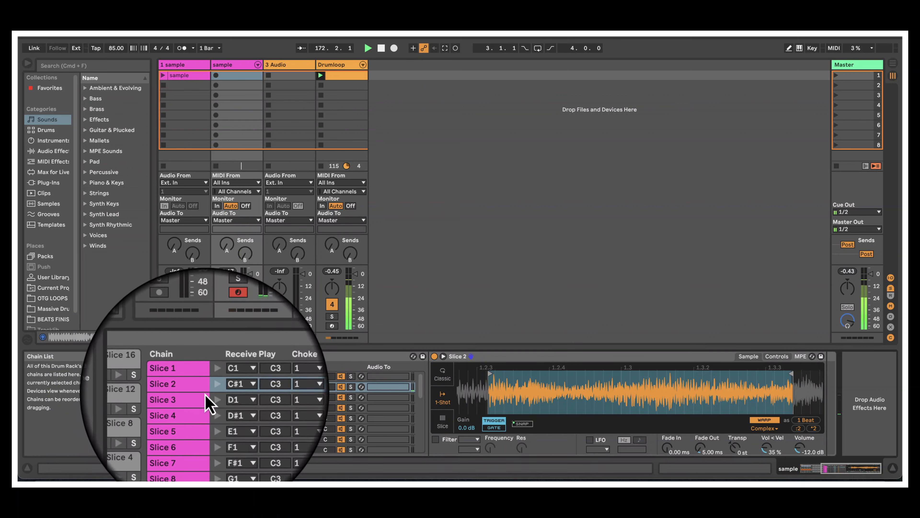
{"action": "left_click", "coordinate": [206, 396]}
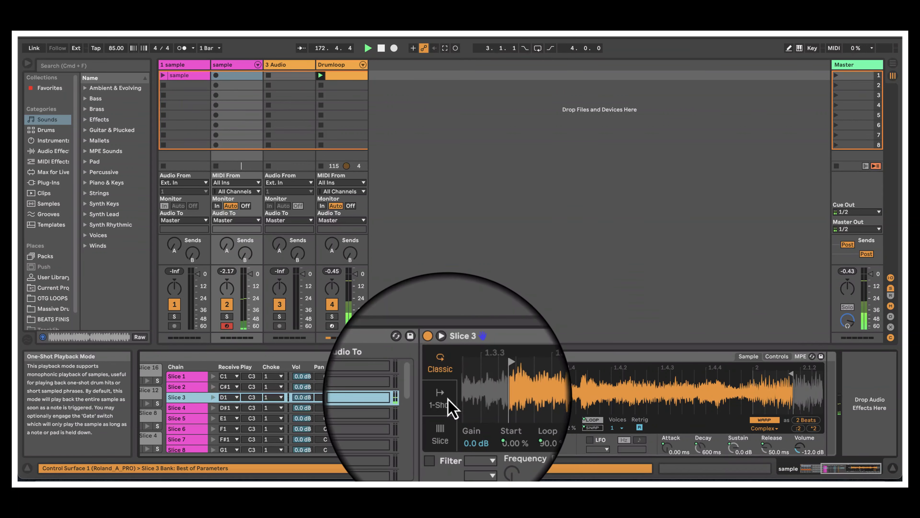
{"action": "left_click", "coordinate": [449, 404]}
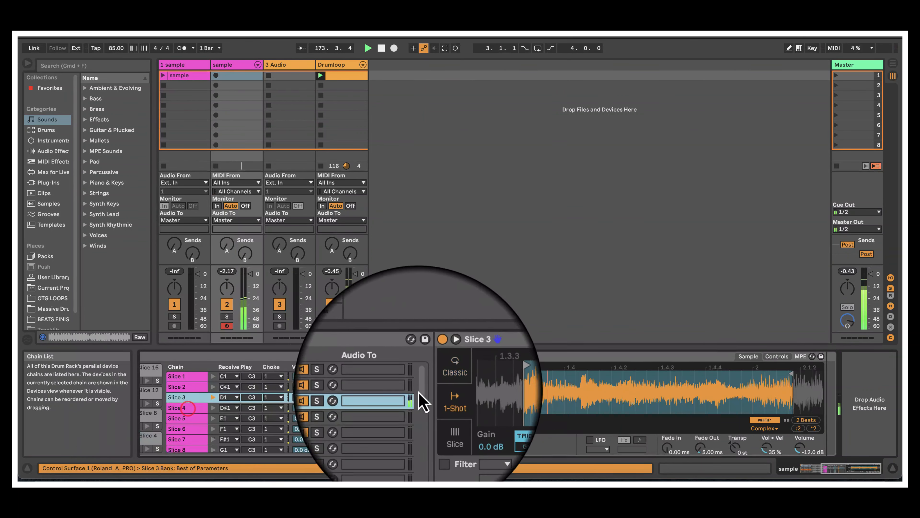
{"action": "left_click", "coordinate": [183, 408]}
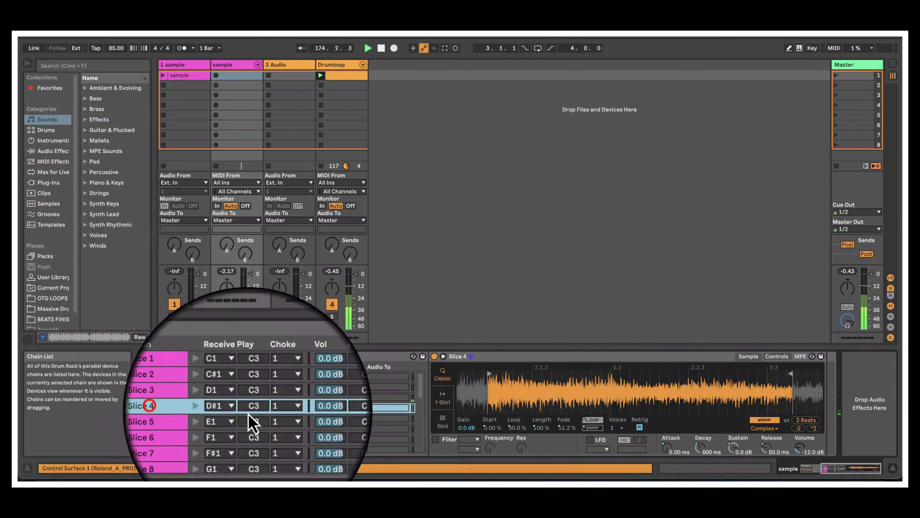
{"action": "left_click", "coordinate": [442, 400]}
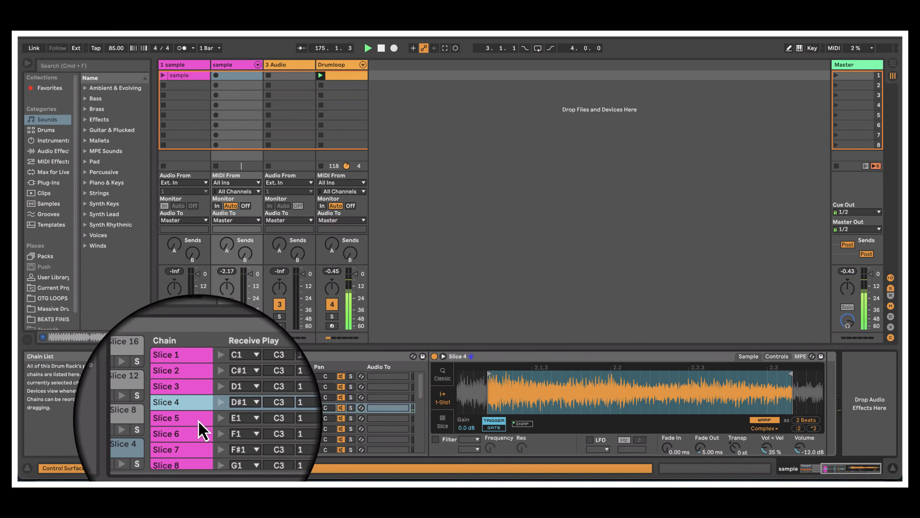
{"action": "left_click", "coordinate": [191, 417]}
{"action": "left_click", "coordinate": [442, 400]}
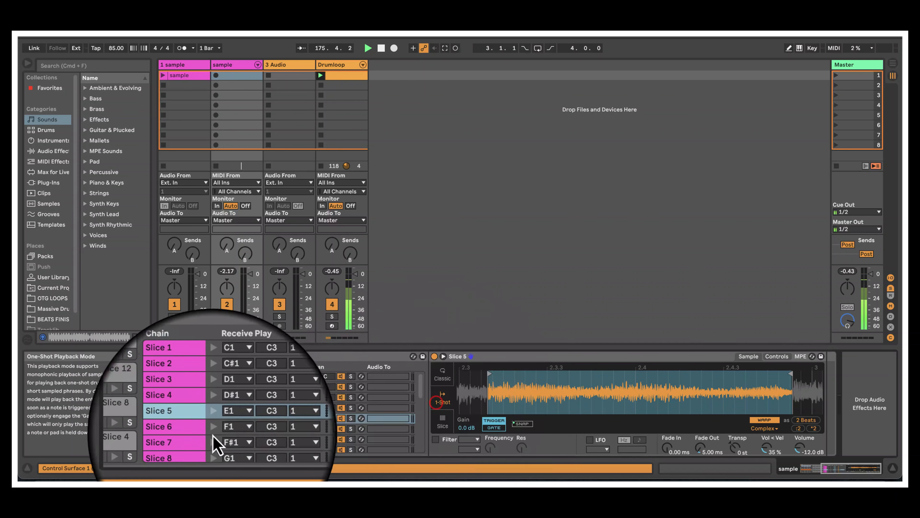
{"action": "left_click", "coordinate": [181, 428]}
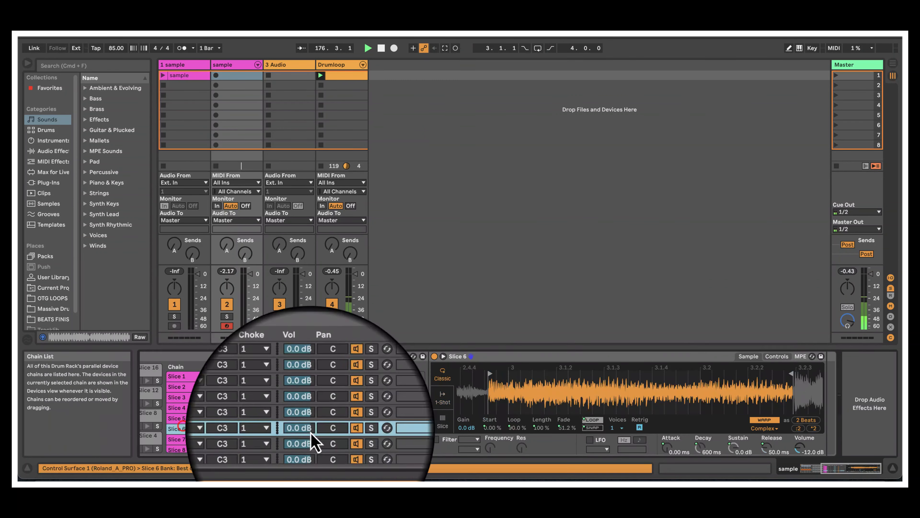
{"action": "left_click", "coordinate": [444, 403]}
{"action": "left_click", "coordinate": [182, 439]}
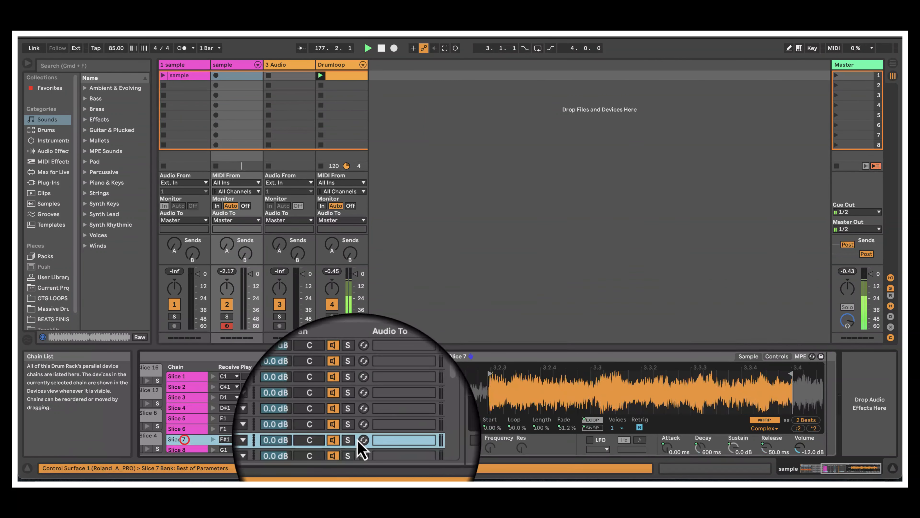
{"action": "left_click", "coordinate": [443, 401]}
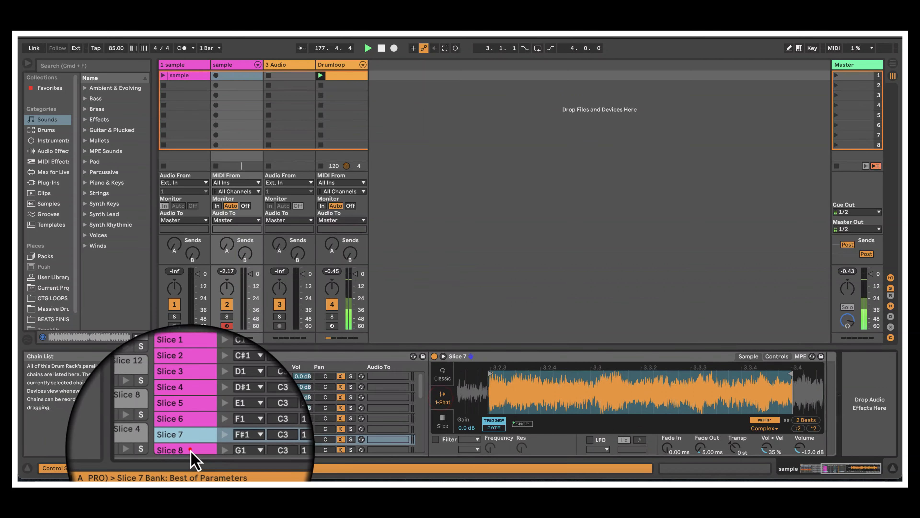
{"action": "left_click", "coordinate": [188, 445]}
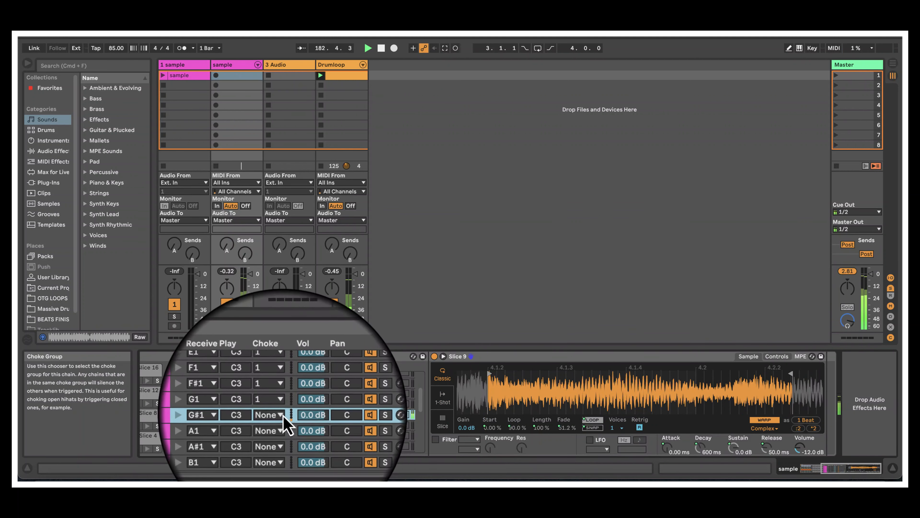
Assign the Slice 9 through Slice 12 chains of the sample Drum Rack to choke group 1
{"action": "left_click", "coordinate": [283, 416]}
{"action": "left_click", "coordinate": [263, 282]}
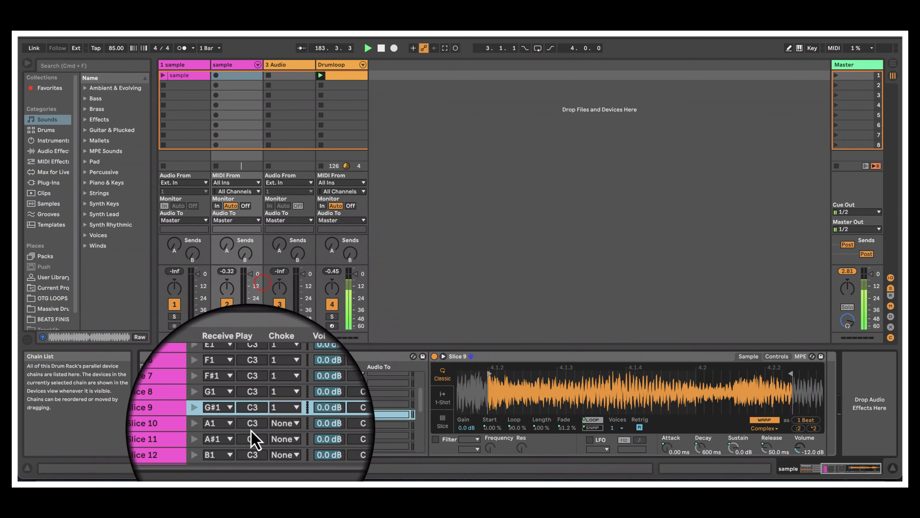
{"action": "left_click", "coordinate": [280, 428]}
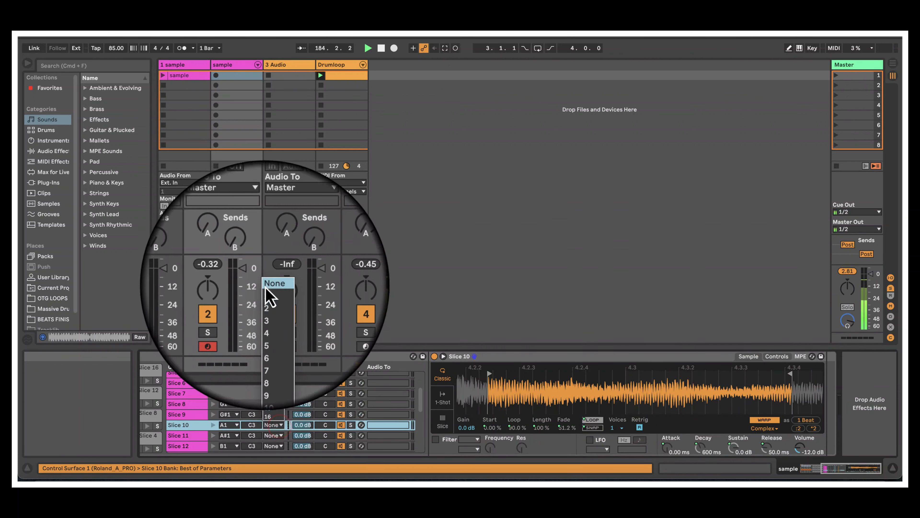
{"action": "left_click", "coordinate": [265, 290]}
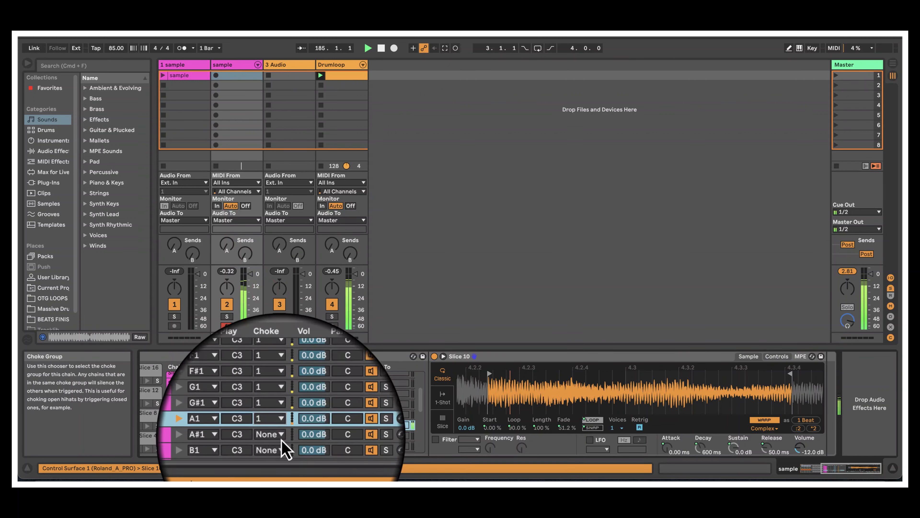
{"action": "left_click", "coordinate": [277, 435]}
{"action": "left_click", "coordinate": [275, 301]}
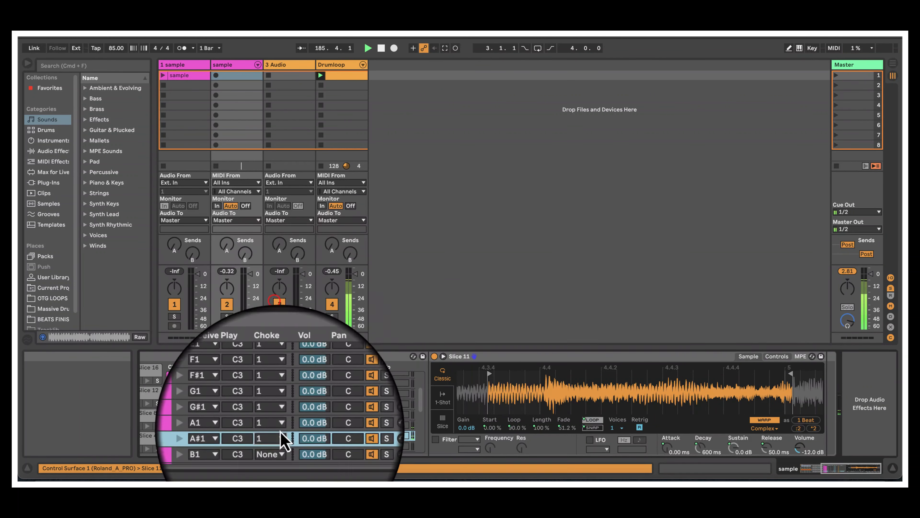
{"action": "left_click", "coordinate": [277, 426]}
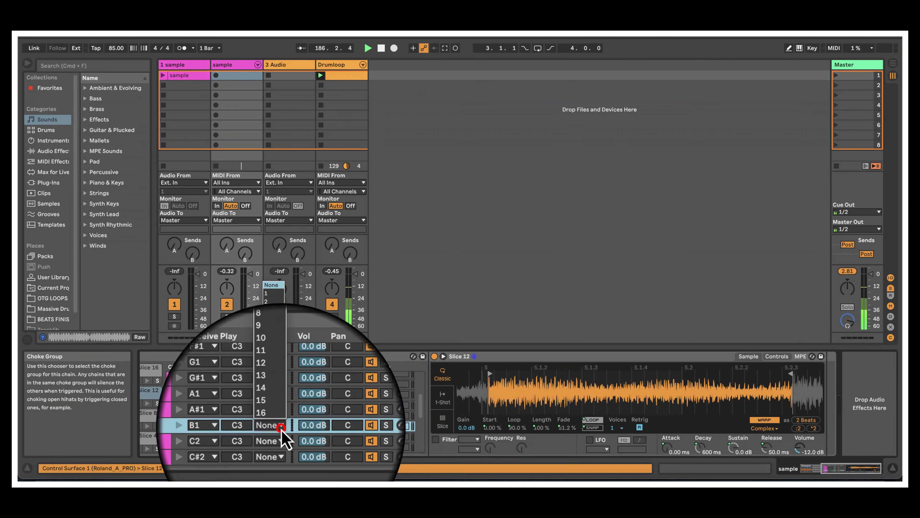
{"action": "left_click", "coordinate": [268, 294]}
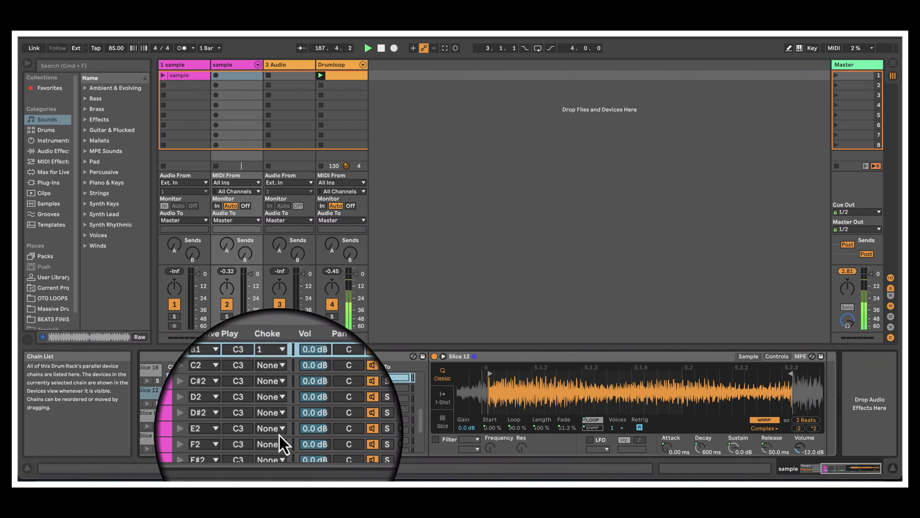
Assign the Slice 13 through Slice 18 chains of the sample Drum Rack to choke group 1
{"action": "left_click", "coordinate": [274, 388]}
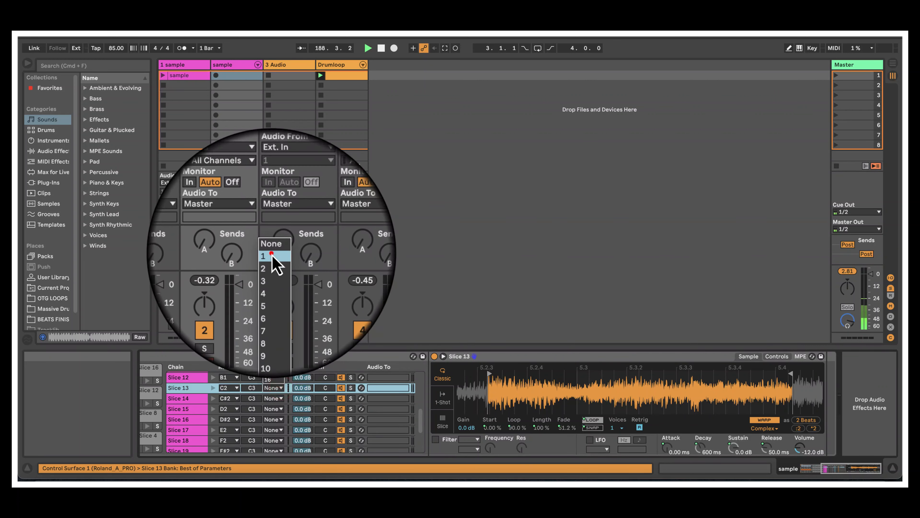
{"action": "left_click", "coordinate": [272, 254]}
{"action": "left_click", "coordinate": [273, 398]}
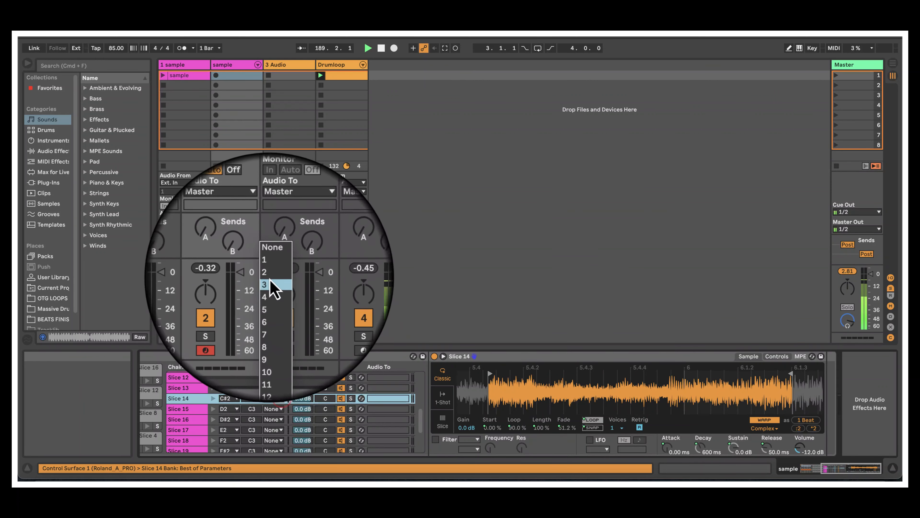
{"action": "left_click", "coordinate": [271, 265]}
{"action": "left_click", "coordinate": [276, 409]}
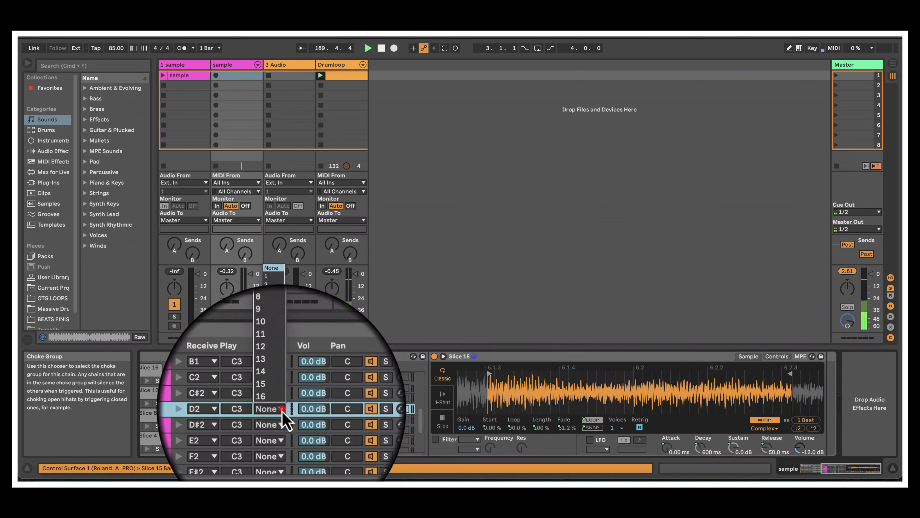
{"action": "left_click", "coordinate": [272, 276]}
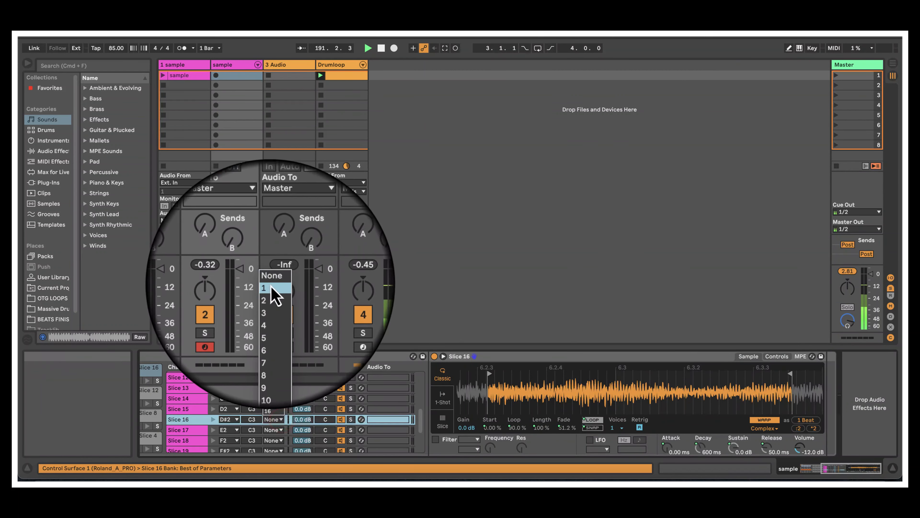
{"action": "left_click", "coordinate": [277, 287]}
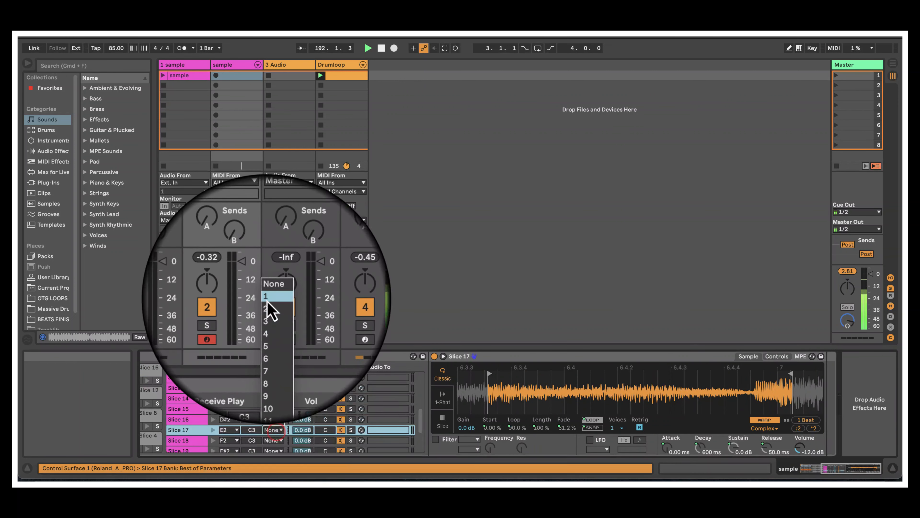
{"action": "left_click", "coordinate": [268, 298]}
{"action": "left_click", "coordinate": [277, 440]}
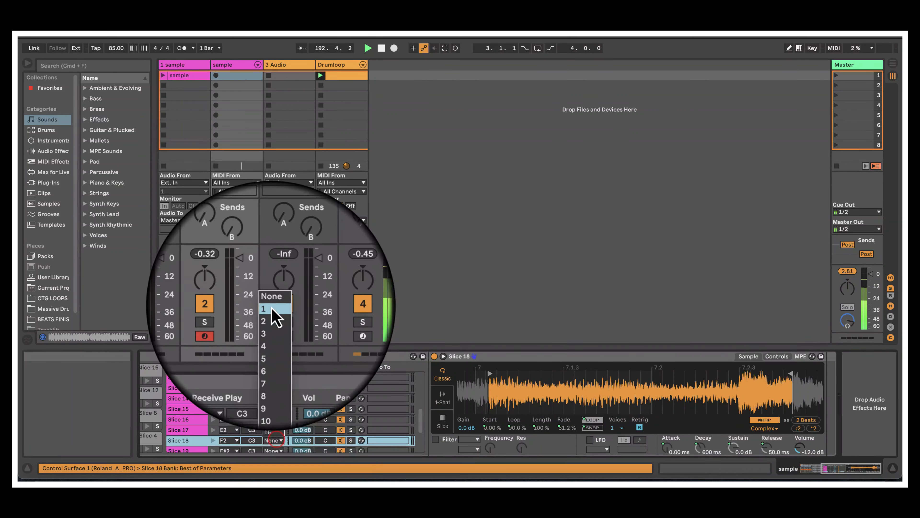
{"action": "left_click", "coordinate": [268, 307]}
Assign the Slice 19, Slice 20 and Slice 21 chains of the sample Drum Rack to choke group 1
{"action": "left_click", "coordinate": [267, 411]}
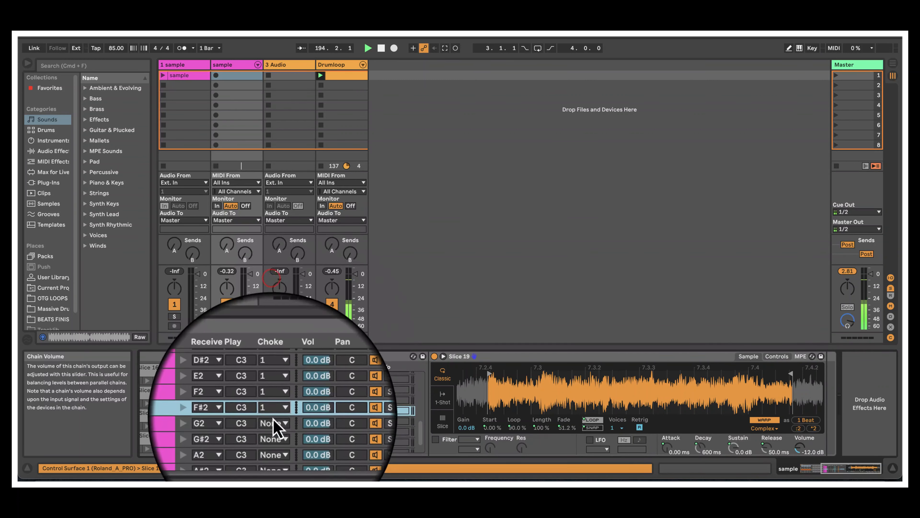
{"action": "left_click", "coordinate": [268, 421]}
{"action": "left_click", "coordinate": [272, 296]}
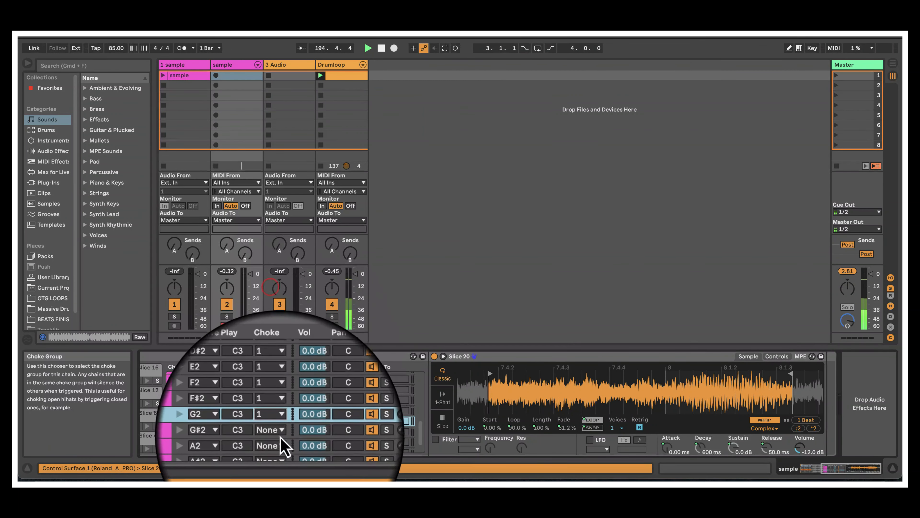
{"action": "left_click", "coordinate": [274, 431]}
{"action": "left_click", "coordinate": [273, 295]}
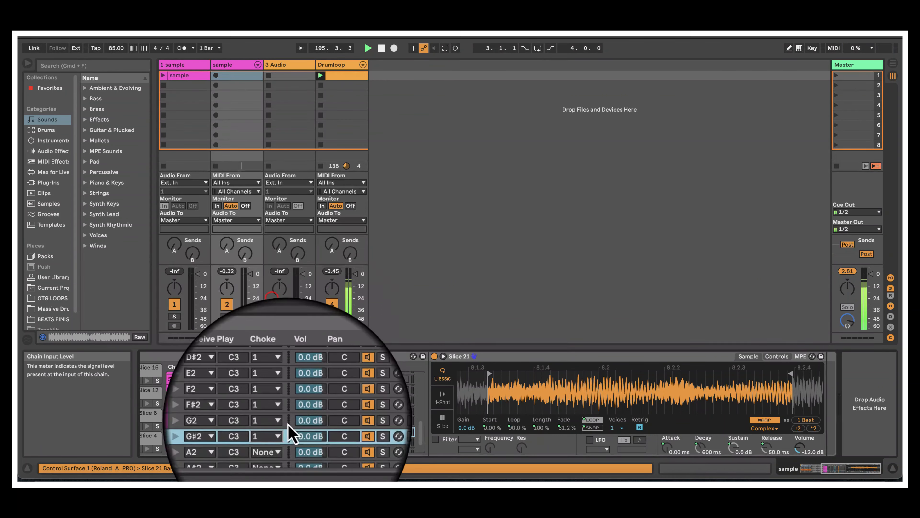
Assign the Slice 22 and Slice 23 chains of the sample Drum Rack to choke group 1
{"action": "left_click", "coordinate": [273, 441]}
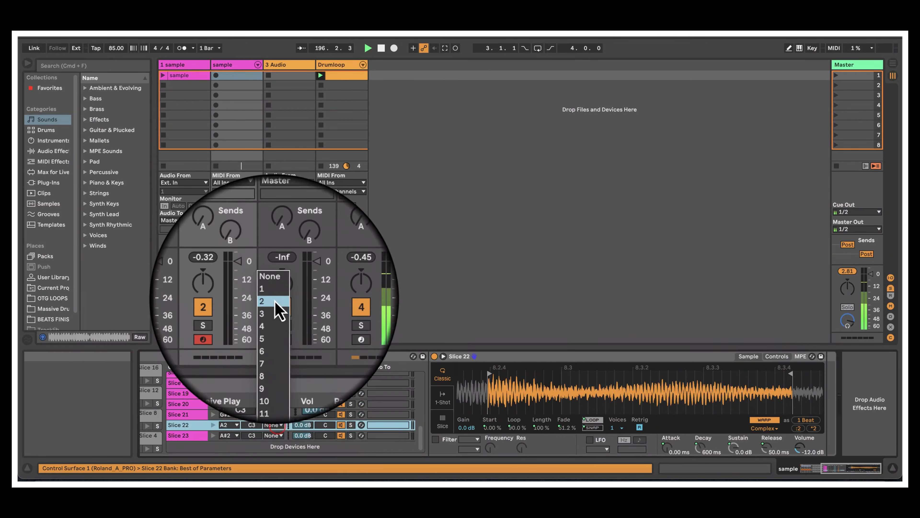
{"action": "left_click", "coordinate": [270, 292]}
{"action": "left_click", "coordinate": [269, 439]}
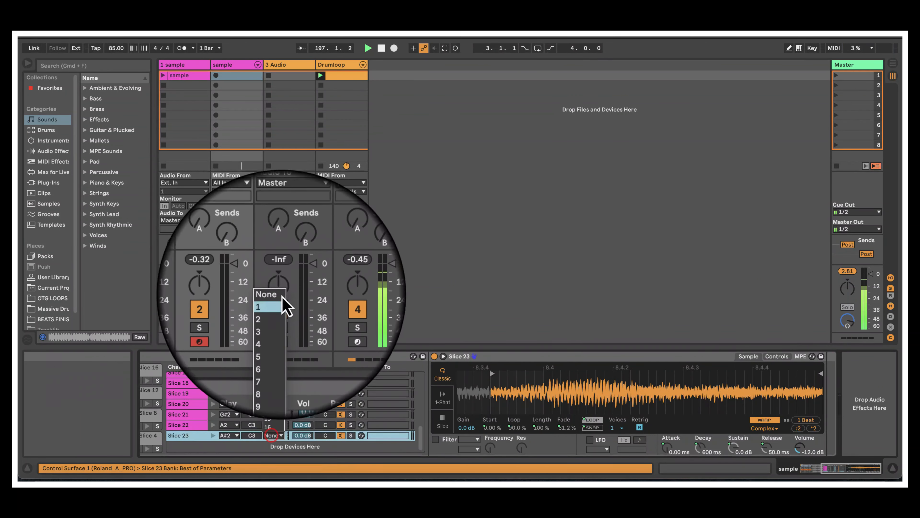
{"action": "left_click", "coordinate": [269, 302]}
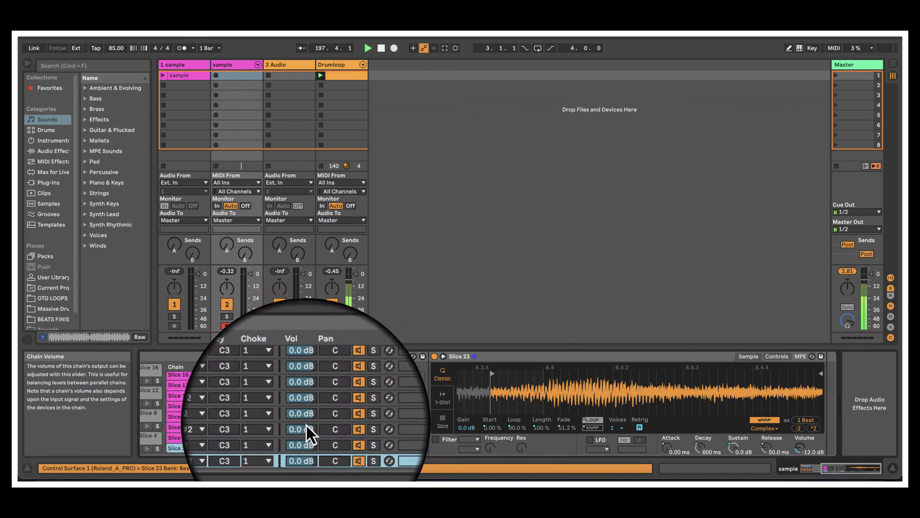
Set the samplers of Slice 9, Slice 10 and Slice 11 to 1-Shot playback mode
{"action": "scroll", "coordinate": [306, 426], "scroll_direction": "up", "scroll_amount": 10}
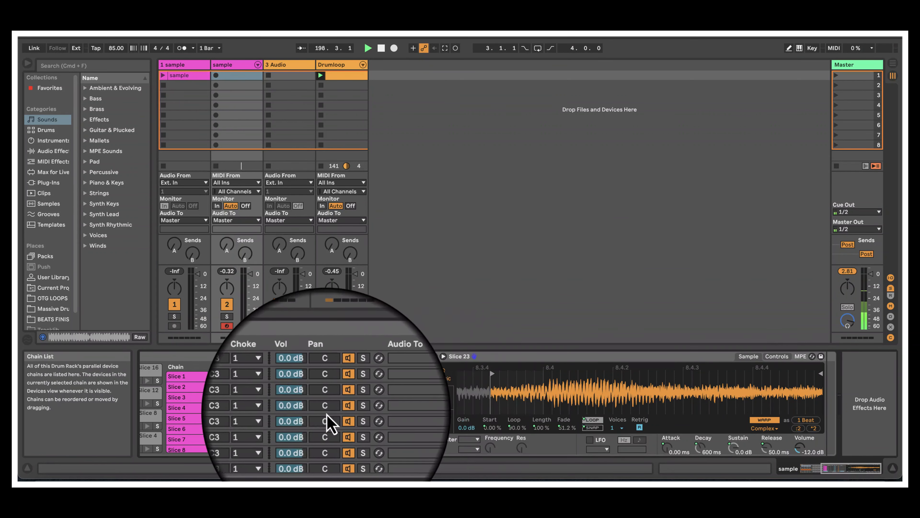
{"action": "scroll", "coordinate": [218, 433], "scroll_direction": "down", "scroll_amount": 2}
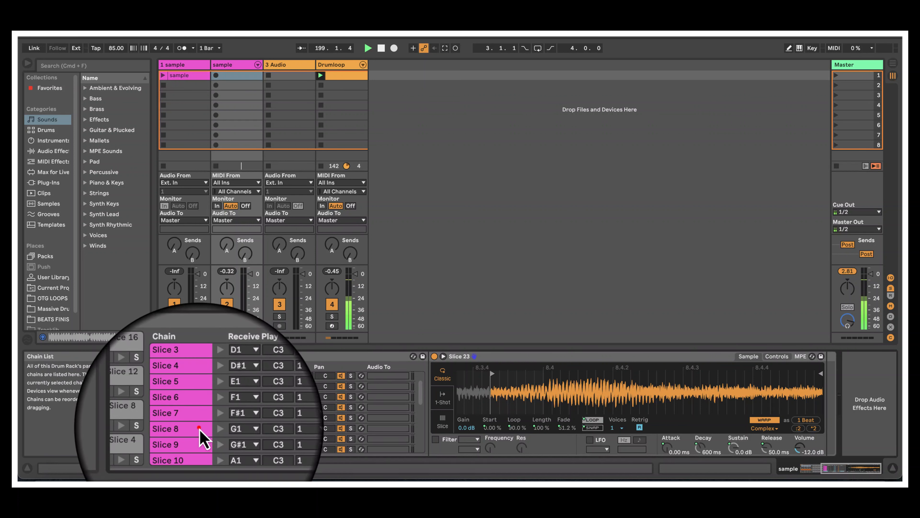
{"action": "left_click", "coordinate": [196, 438]}
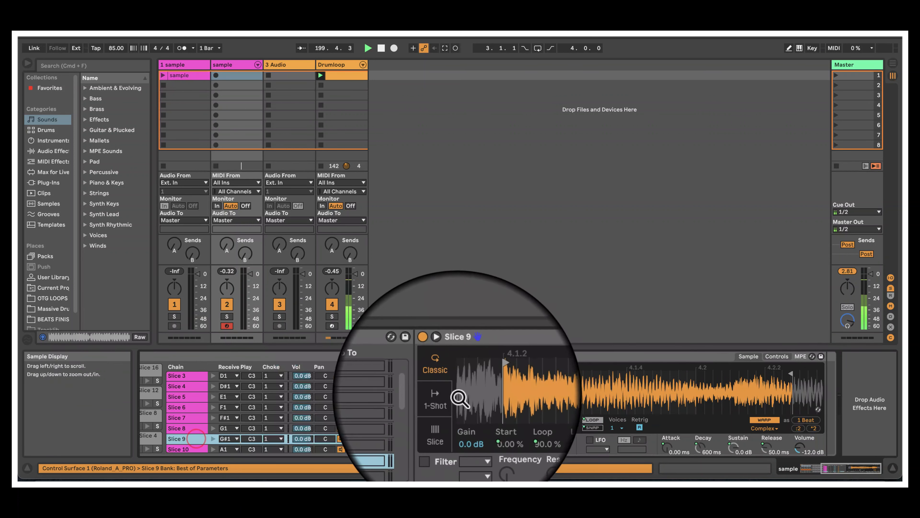
{"action": "left_click", "coordinate": [442, 398]}
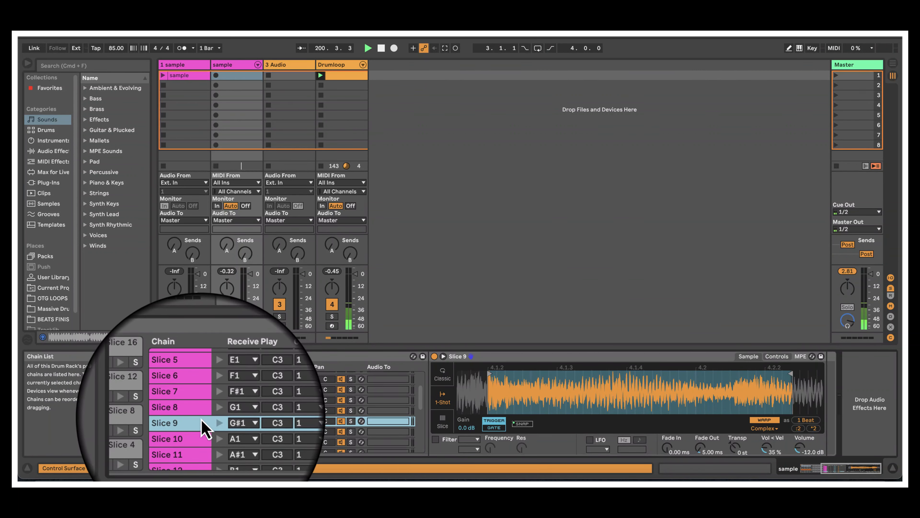
{"action": "scroll", "coordinate": [201, 421], "scroll_direction": "down", "scroll_amount": 2}
{"action": "left_click", "coordinate": [198, 415]}
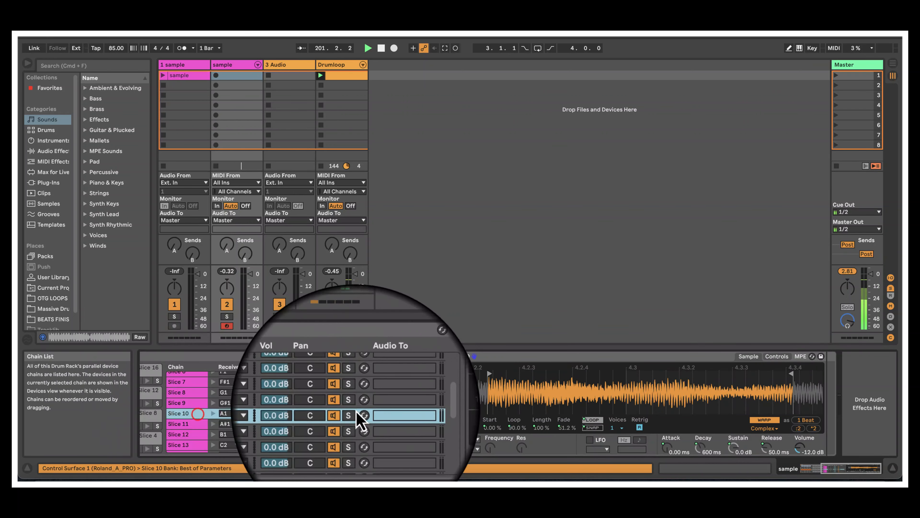
{"action": "left_click", "coordinate": [443, 398]}
{"action": "left_click", "coordinate": [186, 424]}
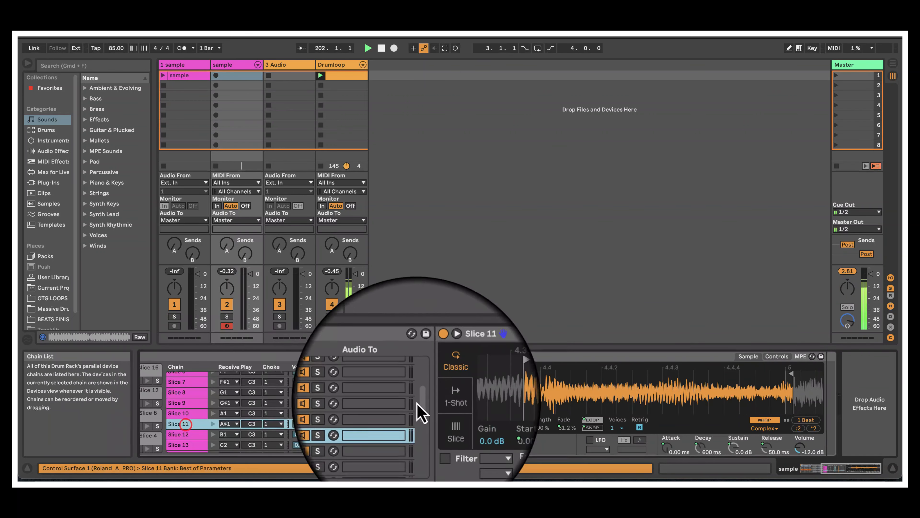
{"action": "left_click", "coordinate": [442, 398]}
Set the samplers of Slice 12 through Slice 15 to 1-Shot playback mode
{"action": "scroll", "coordinate": [206, 429], "scroll_direction": "down", "scroll_amount": 3}
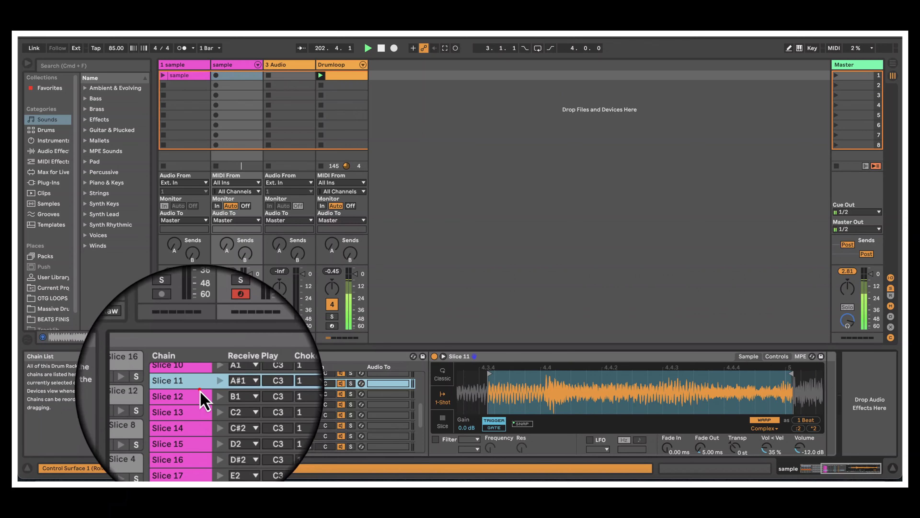
{"action": "left_click", "coordinate": [187, 394]}
{"action": "left_click", "coordinate": [443, 397]}
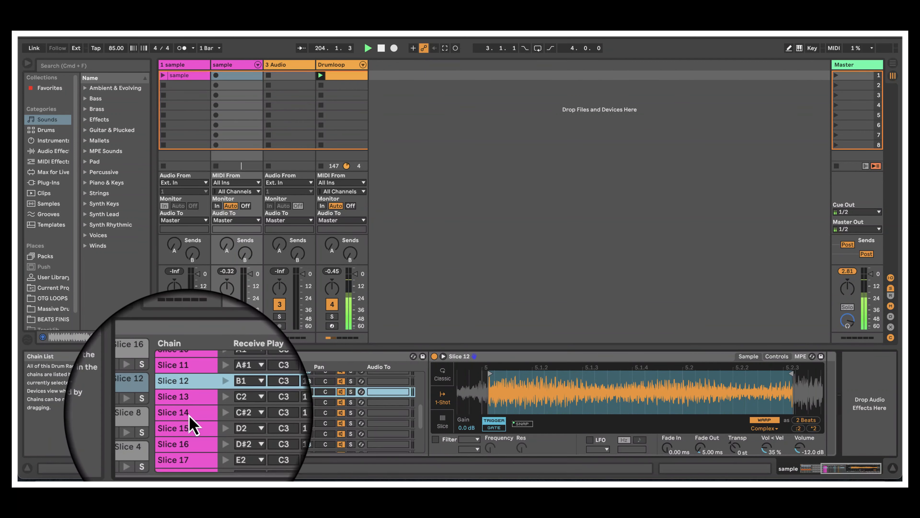
{"action": "left_click", "coordinate": [190, 402]}
{"action": "left_click", "coordinate": [442, 400]}
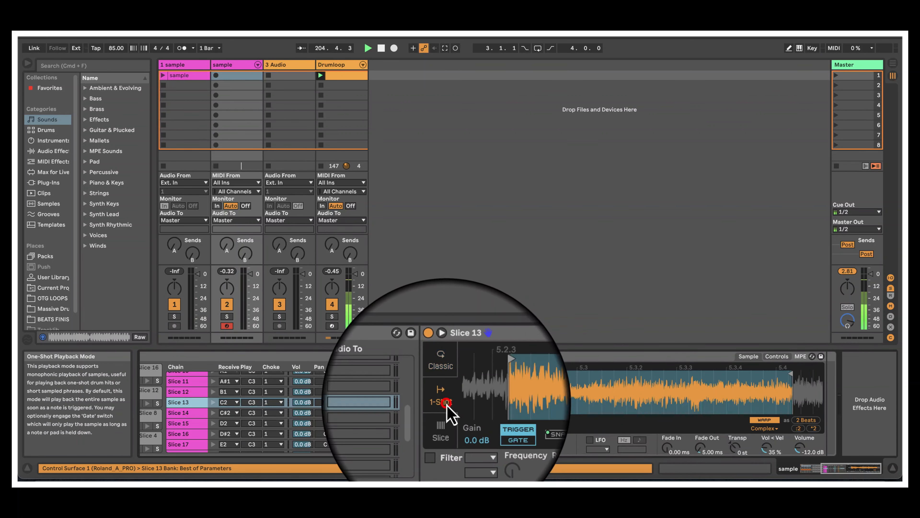
{"action": "left_click", "coordinate": [201, 413]}
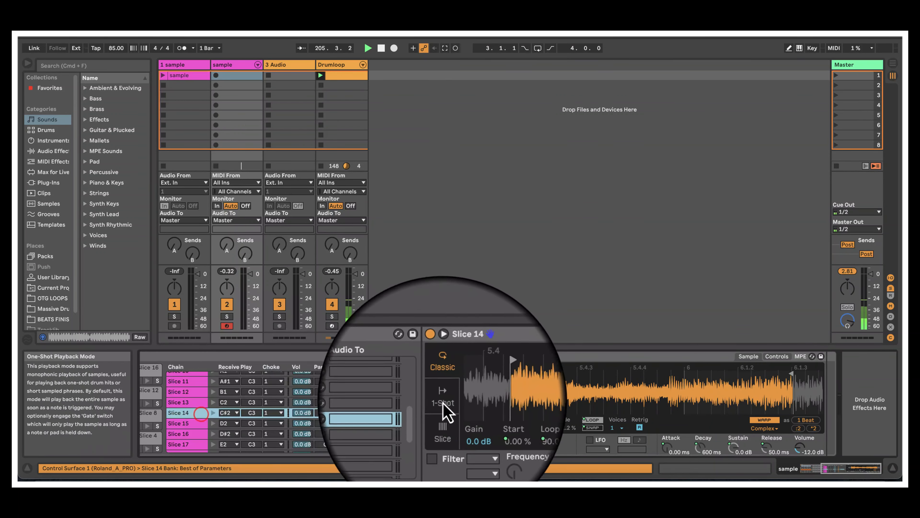
{"action": "left_click", "coordinate": [443, 401]}
{"action": "left_click", "coordinate": [197, 424]}
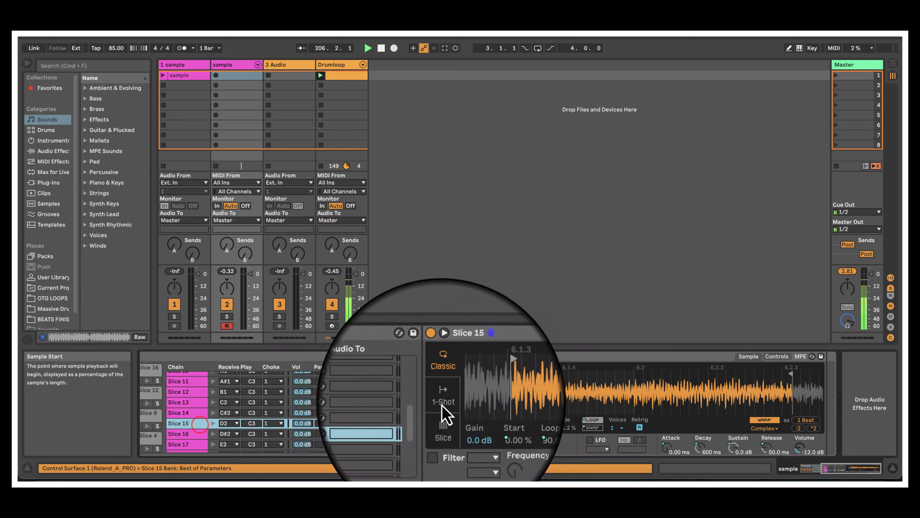
{"action": "left_click", "coordinate": [443, 400]}
Set the samplers of Slice 16 and Slice 17 to 1-Shot playback mode
{"action": "scroll", "coordinate": [184, 435], "scroll_direction": "down", "scroll_amount": 2}
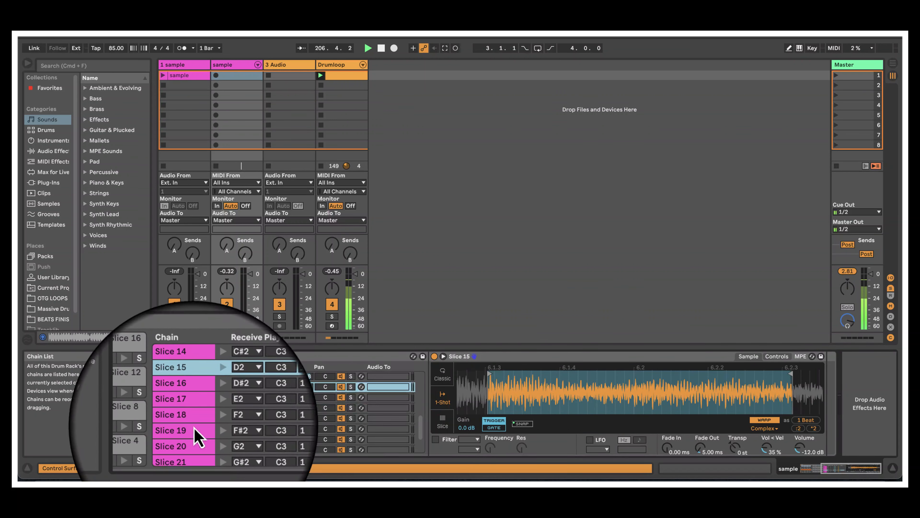
{"action": "left_click", "coordinate": [202, 405]}
{"action": "left_click", "coordinate": [442, 401]}
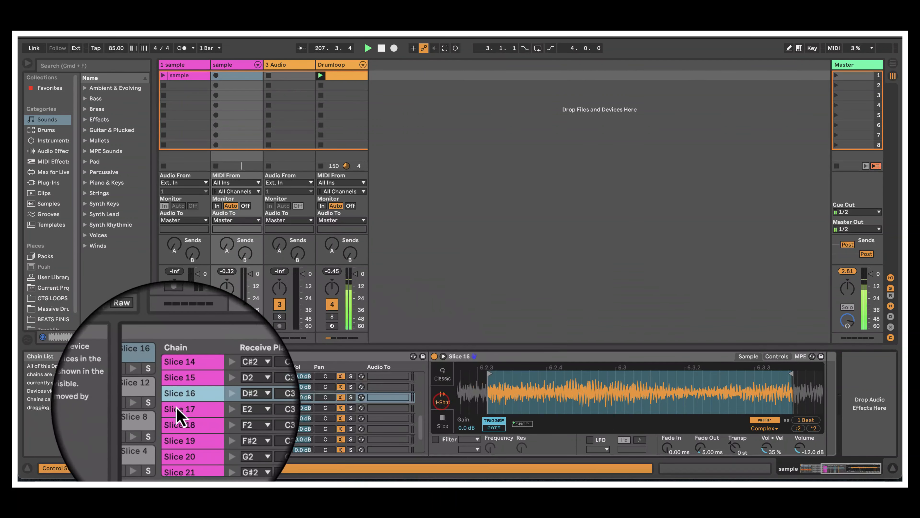
{"action": "left_click", "coordinate": [199, 407]}
{"action": "left_click", "coordinate": [448, 409]}
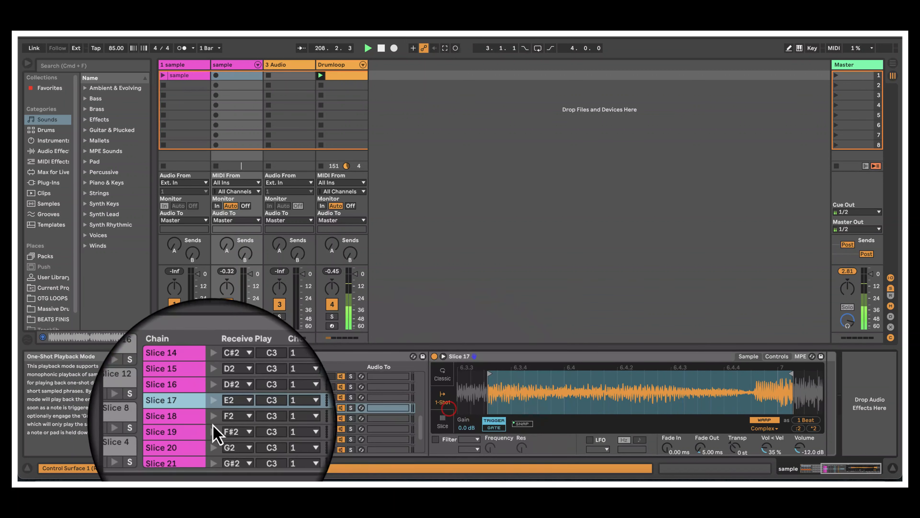
Set Slice 18, Slice 19 and Slice 20 in the drum rack to 1-Shot playback mode
{"action": "left_click", "coordinate": [203, 429]}
{"action": "left_click", "coordinate": [444, 402]}
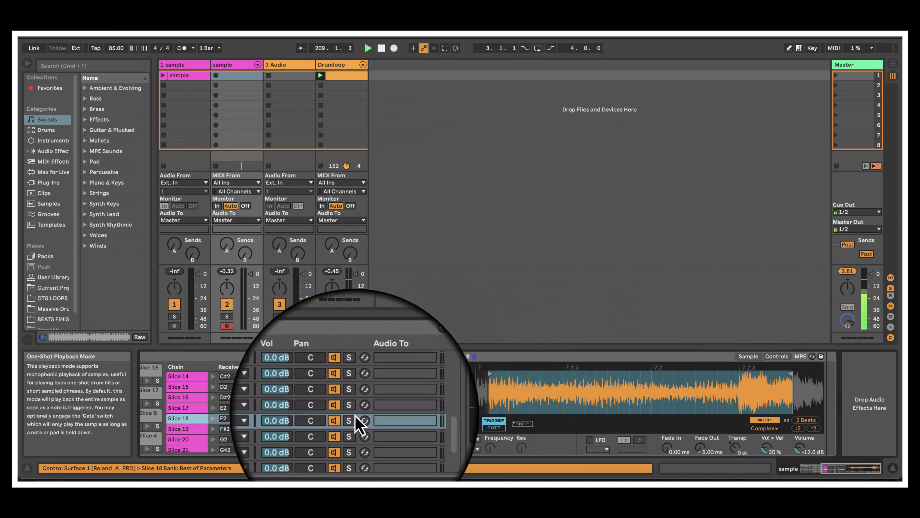
{"action": "left_click", "coordinate": [201, 404]}
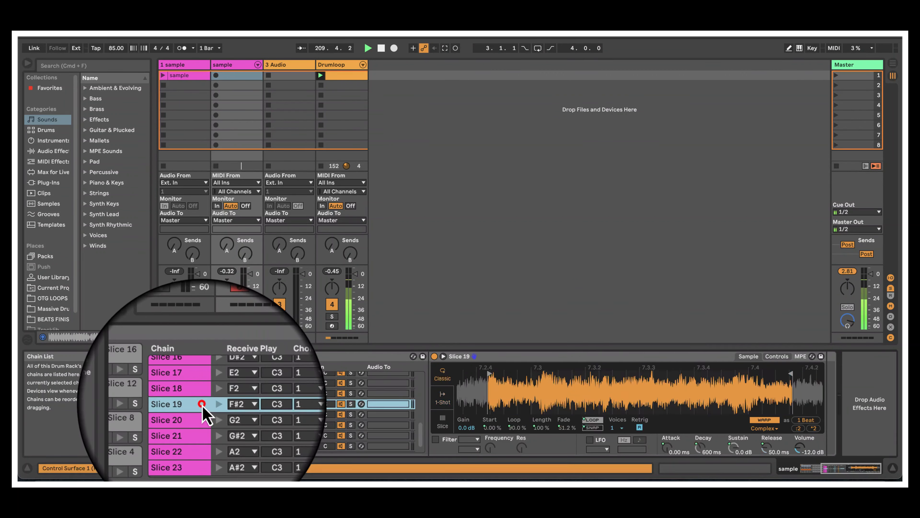
{"action": "left_click", "coordinate": [436, 406]}
{"action": "left_click", "coordinate": [196, 413]}
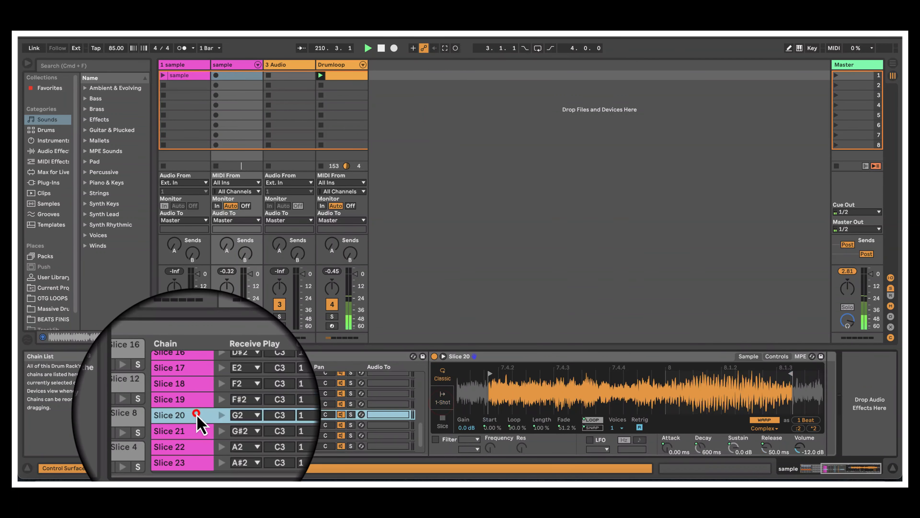
{"action": "left_click", "coordinate": [442, 399]}
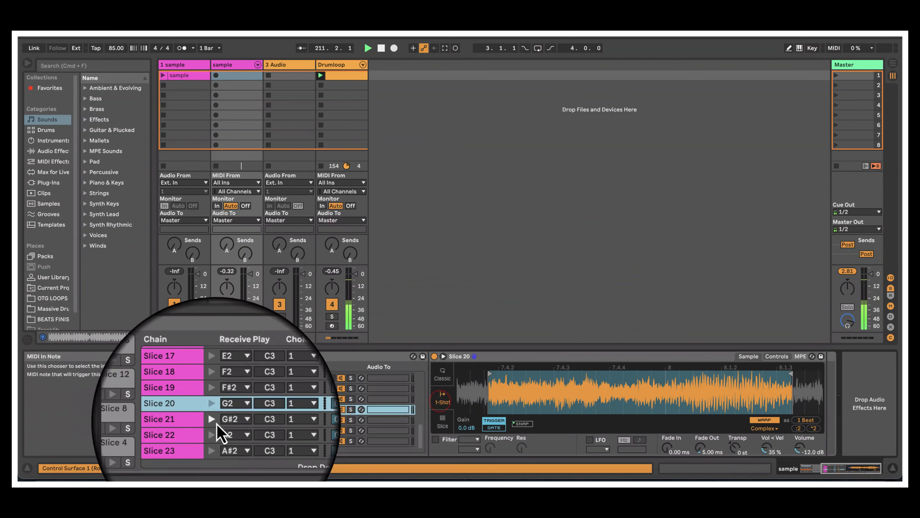
Set the remaining chains, Slice 21, Slice 22 and Slice 23, to 1-Shot playback mode
{"action": "left_click", "coordinate": [201, 416]}
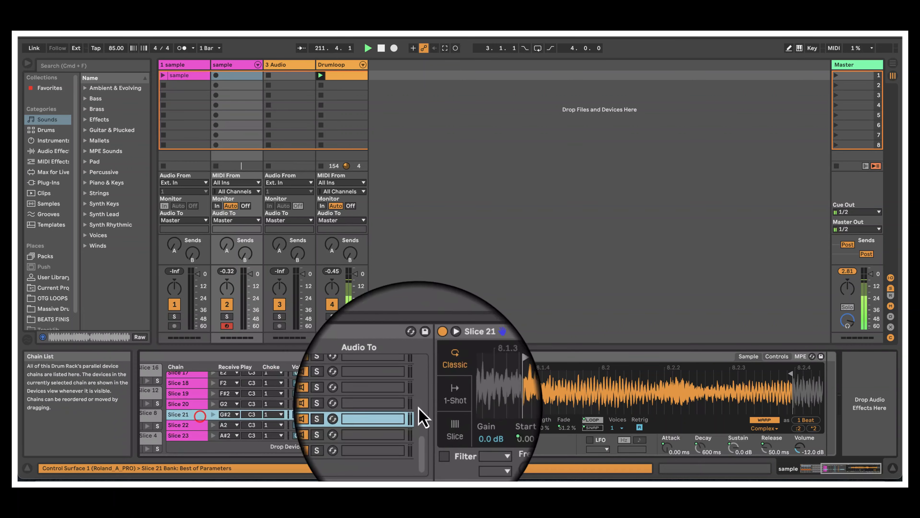
{"action": "left_click", "coordinate": [440, 401]}
{"action": "left_click", "coordinate": [199, 425]}
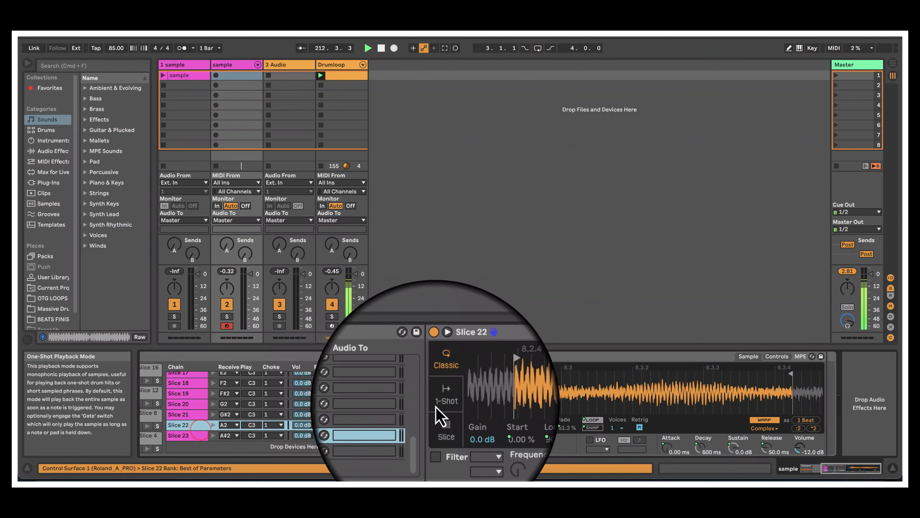
{"action": "left_click", "coordinate": [439, 401]}
{"action": "left_click", "coordinate": [199, 432]}
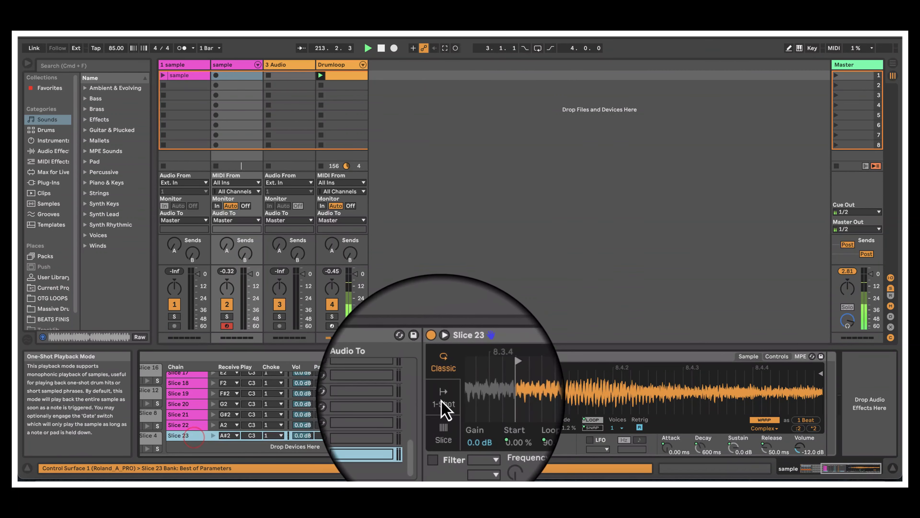
{"action": "left_click", "coordinate": [439, 401]}
{"action": "scroll", "coordinate": [210, 417], "scroll_direction": "up", "scroll_amount": 5}
{"action": "scroll", "coordinate": [215, 423], "scroll_direction": "up", "scroll_amount": 3}
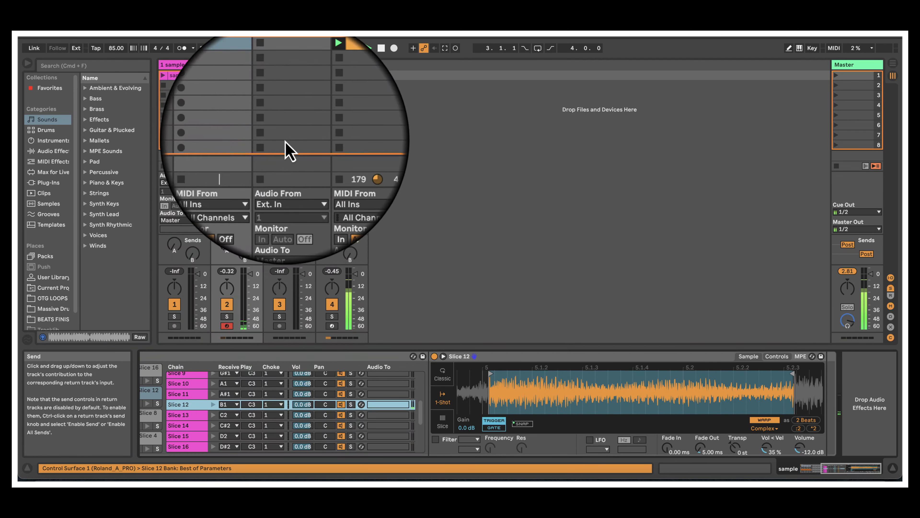
{"action": "double_click", "coordinate": [247, 77]}
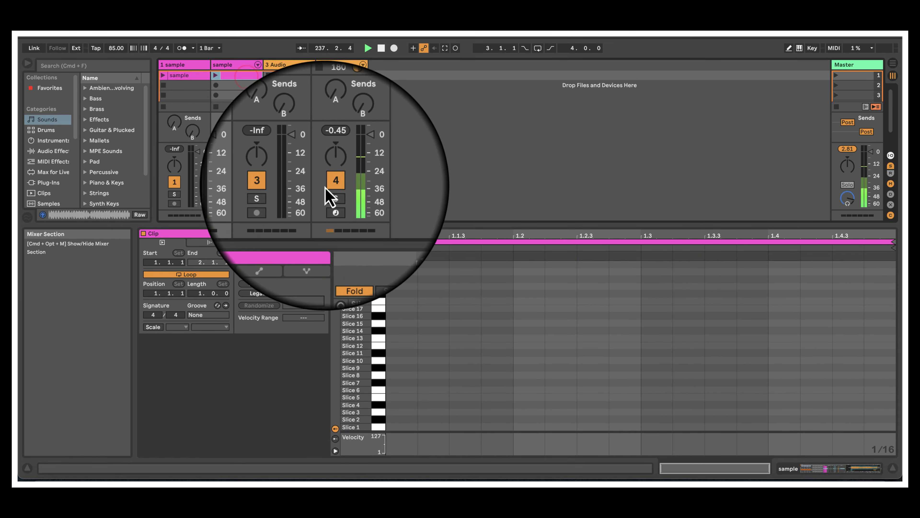
{"action": "right_click", "coordinate": [229, 76]}
{"action": "left_click", "coordinate": [248, 84]}
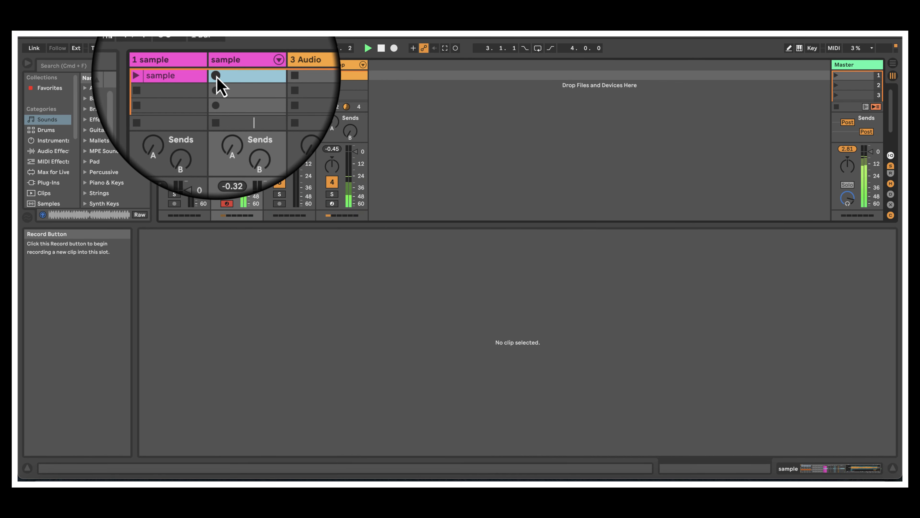
{"action": "left_click", "coordinate": [216, 76]}
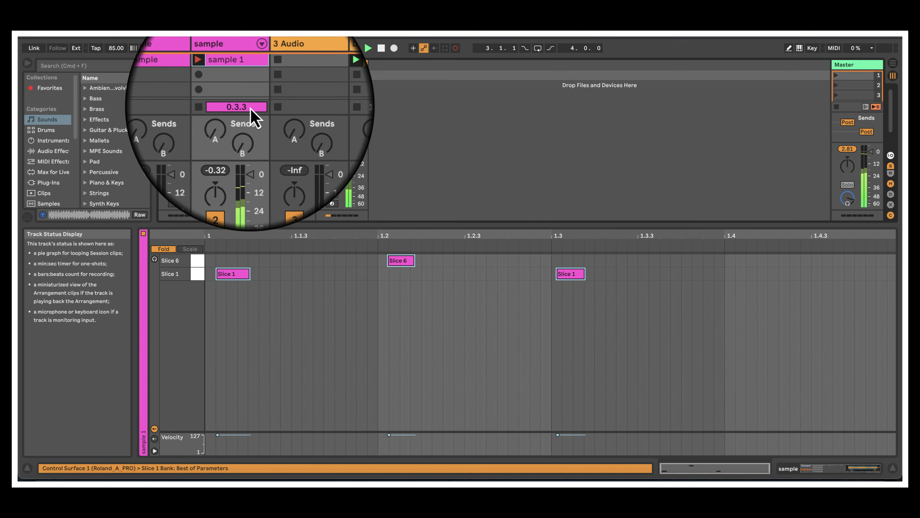
{"action": "right_click", "coordinate": [231, 77]}
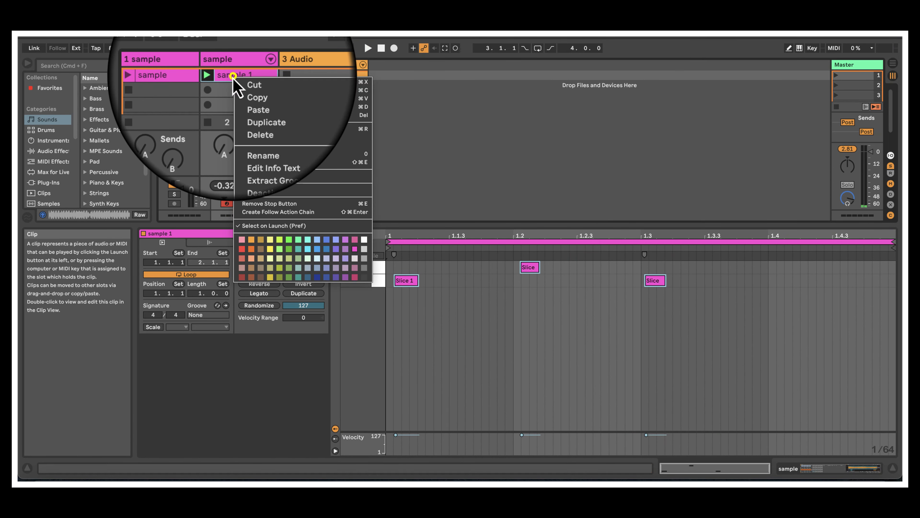
{"action": "left_click", "coordinate": [242, 81]}
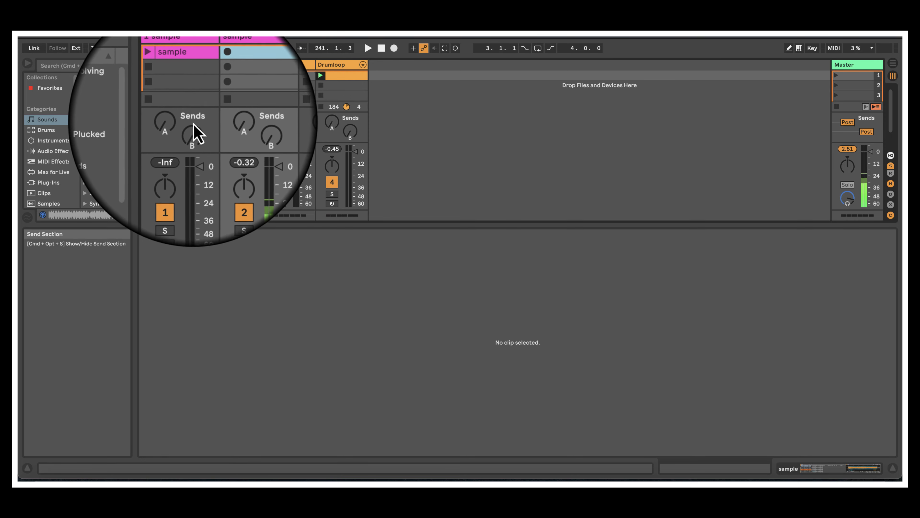
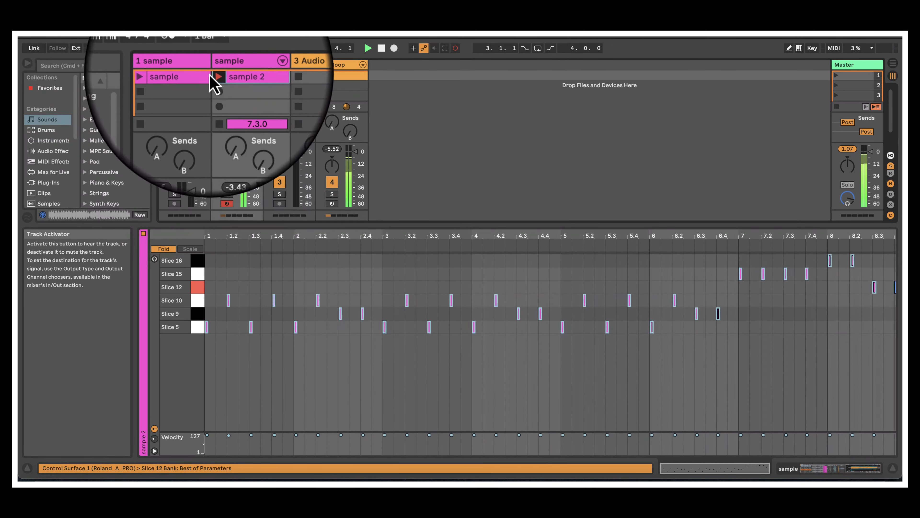
Stop the recorded sample 2 clip and shorten its loop to end at bar 9, a length of 8 bars
{"action": "left_click", "coordinate": [216, 108]}
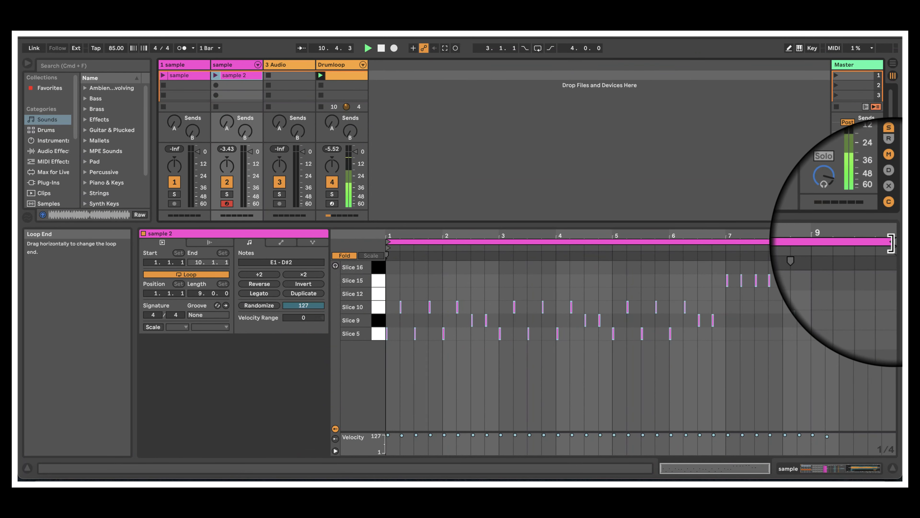
{"action": "left_click_drag", "start_coordinate": [896, 242], "coordinate": [842, 246]}
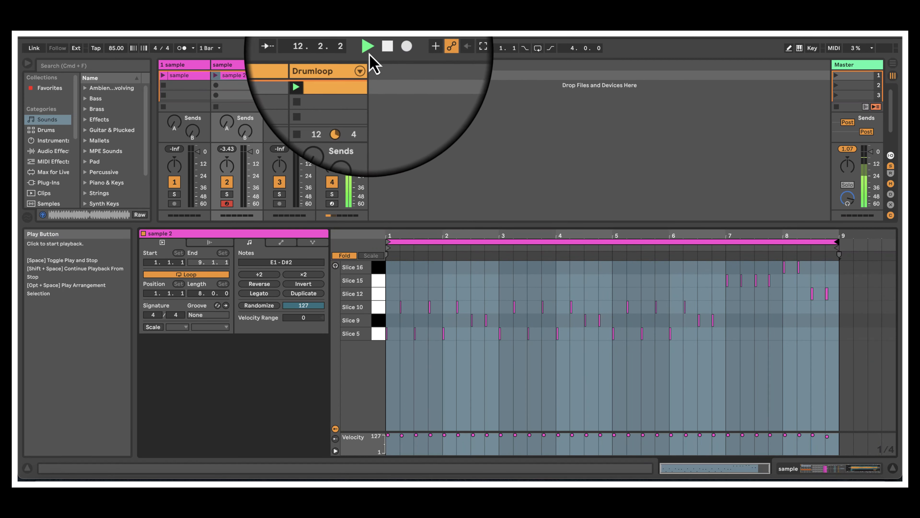
Deactivate the first audio track and delete its original sample clip
{"action": "right_click", "coordinate": [195, 79]}
{"action": "left_click", "coordinate": [186, 78]}
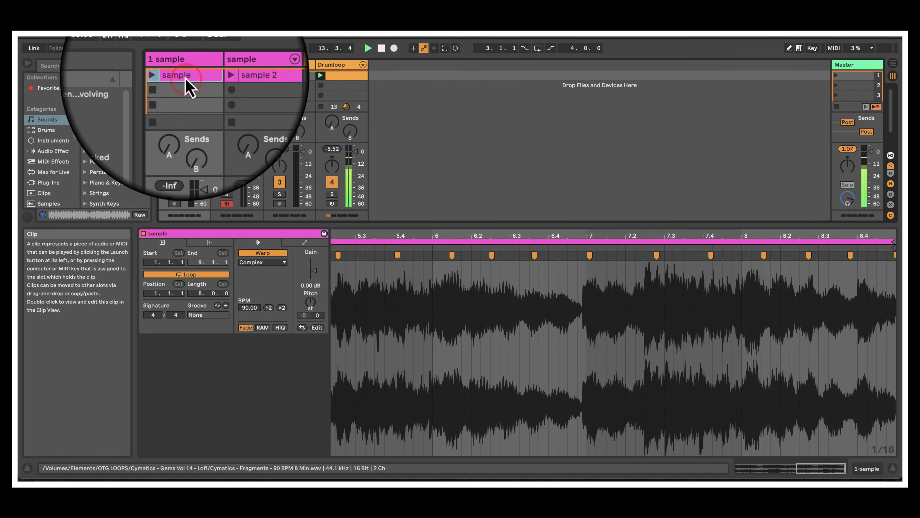
{"action": "left_click", "coordinate": [174, 182]}
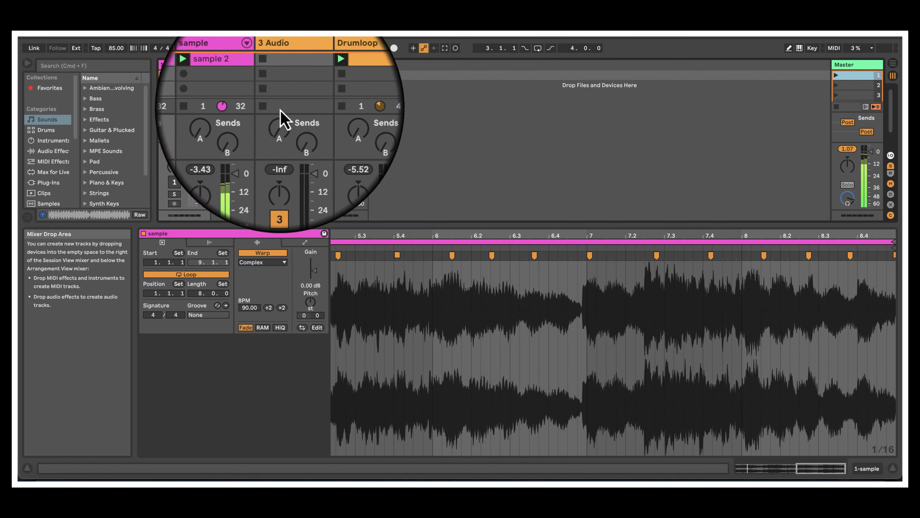
{"action": "left_click", "coordinate": [245, 75]}
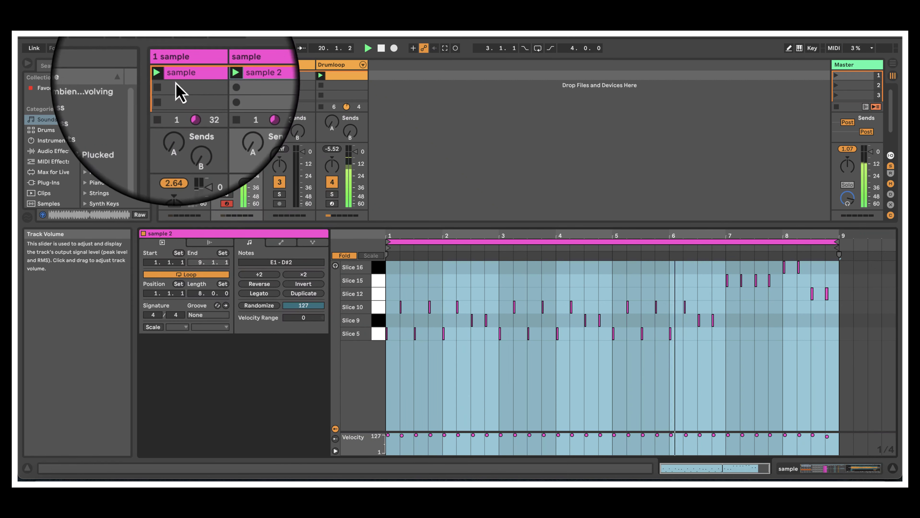
{"action": "right_click", "coordinate": [179, 78]}
{"action": "left_click", "coordinate": [196, 129]}
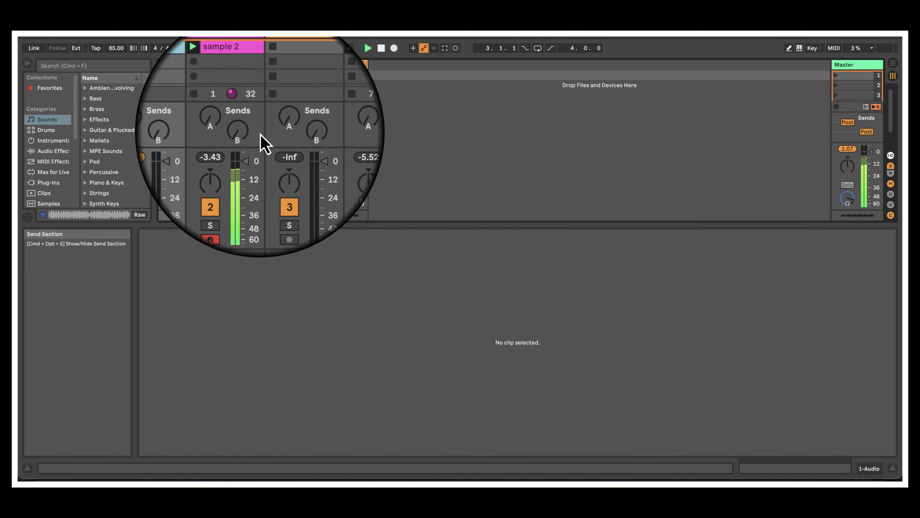
Lower the velocities of the Slice 9 notes in the sample 2 clip to about 91–94
{"action": "left_click", "coordinate": [236, 76]}
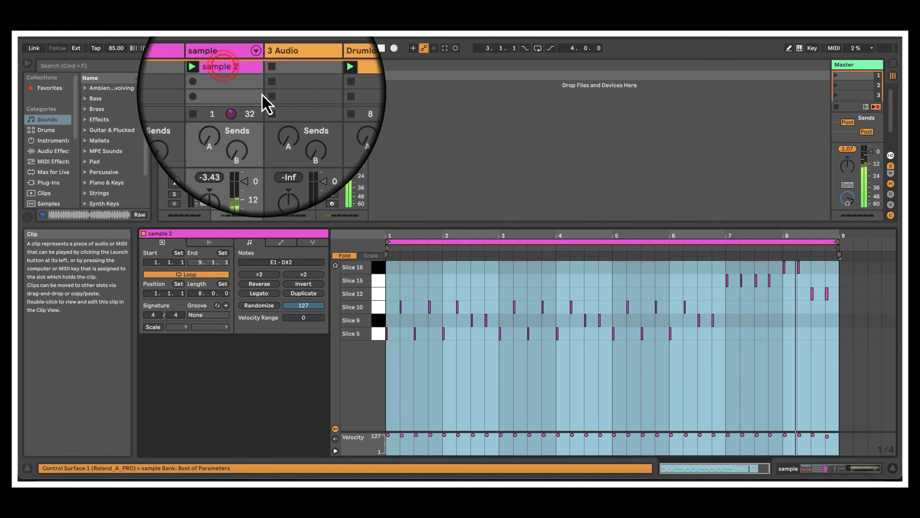
{"action": "left_click_drag", "start_coordinate": [486, 236], "coordinate": [486, 218]}
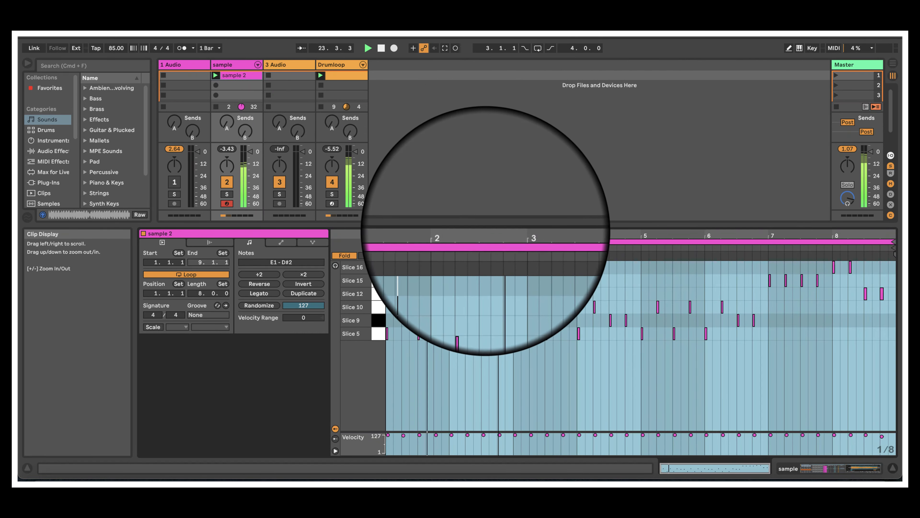
{"action": "left_click", "coordinate": [552, 287]}
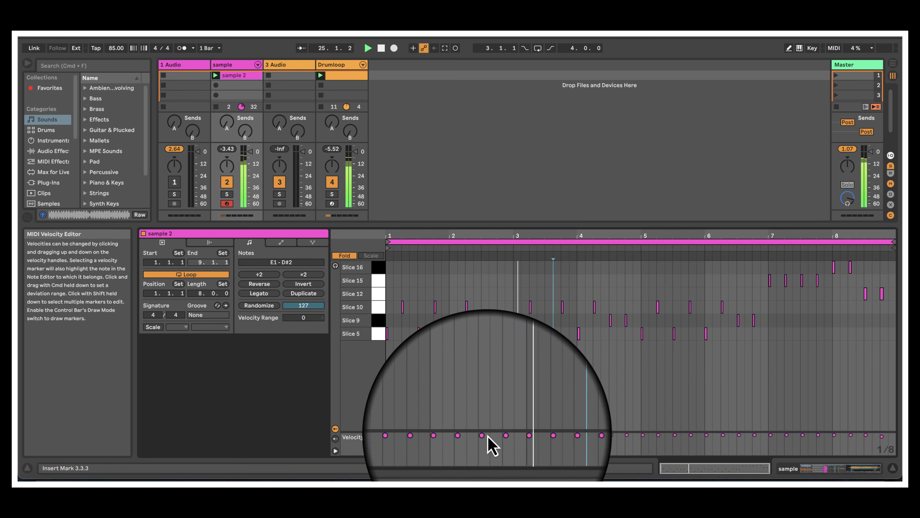
{"action": "left_click_drag", "start_coordinate": [478, 321], "coordinate": [505, 333]}
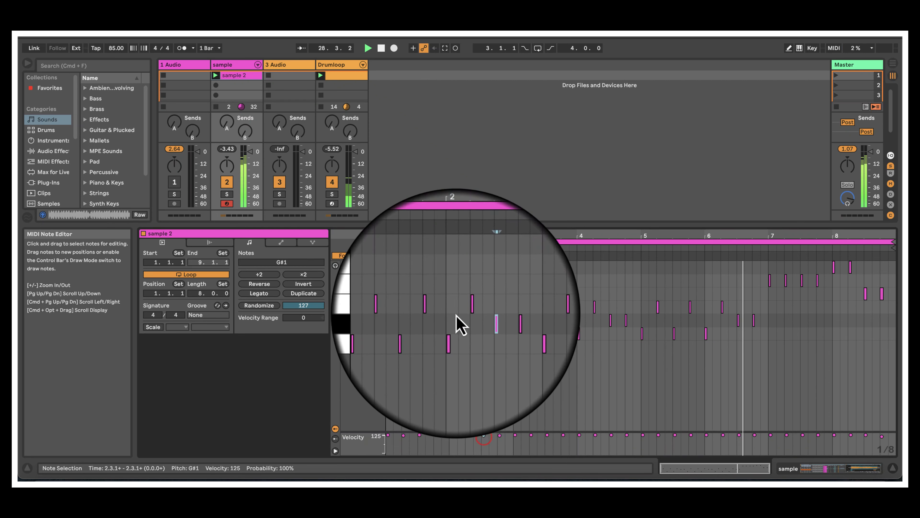
{"action": "left_click", "coordinate": [436, 320]}
{"action": "left_click_drag", "start_coordinate": [436, 322], "coordinate": [802, 324]}
{"action": "left_click", "coordinate": [803, 328]}
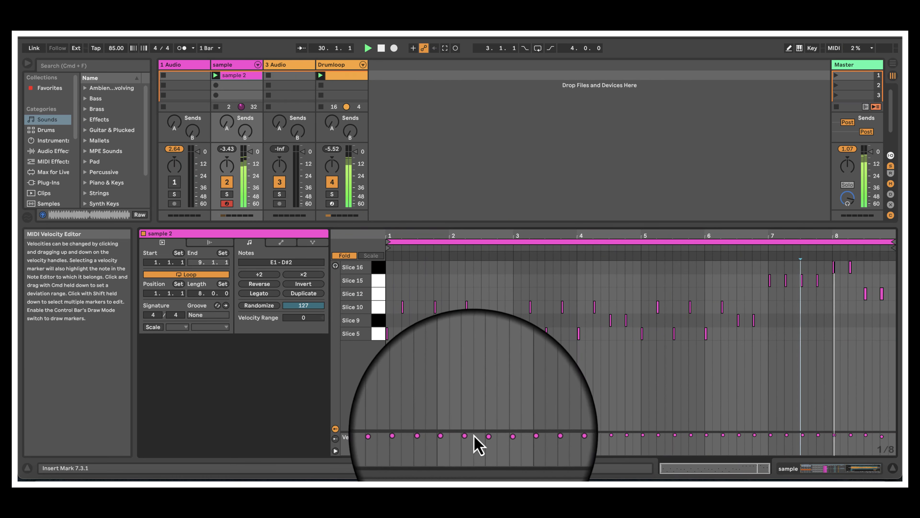
{"action": "left_click_drag", "start_coordinate": [469, 322], "coordinate": [776, 325]}
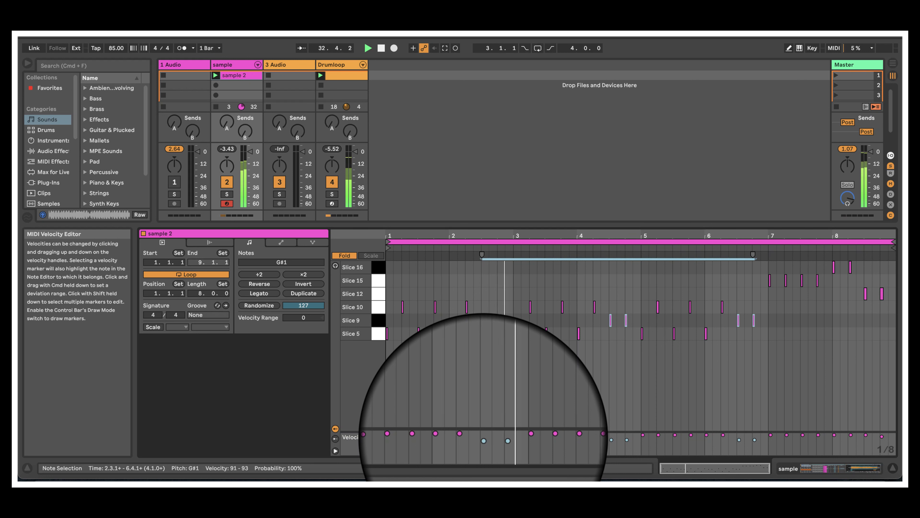
{"action": "left_click", "coordinate": [483, 439]}
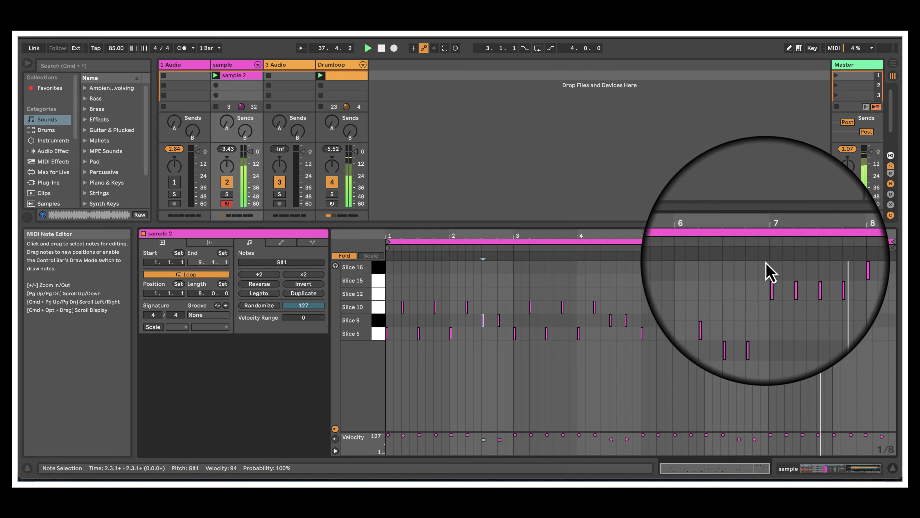
Lower velocities from bar 7 on, with the first Slice 15 note about 72, the last 103 and the second Slice 16 note 108
{"action": "mouse_move", "coordinate": [762, 278]}
{"action": "left_mouse_down"}
{"action": "mouse_move", "coordinate": [789, 289]}
{"action": "mouse_move", "coordinate": [760, 271]}
{"action": "left_mouse_up"}
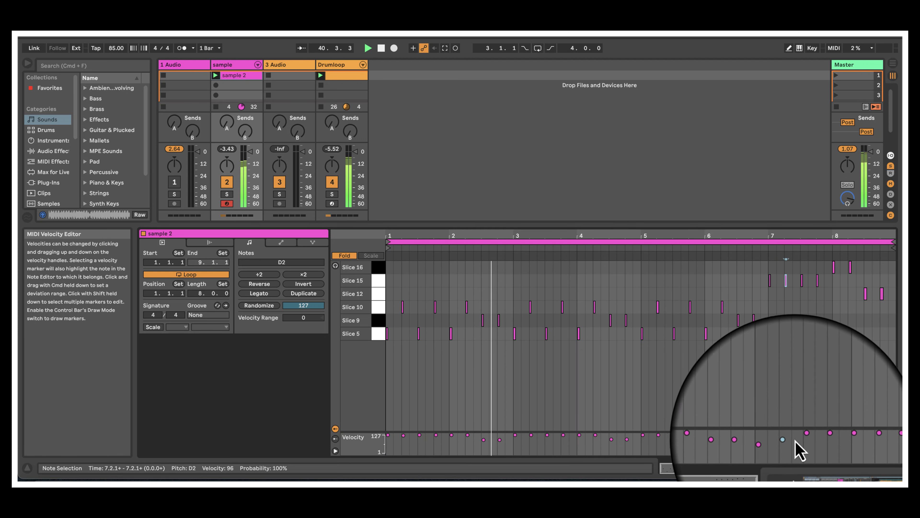
{"action": "left_click_drag", "start_coordinate": [804, 434], "coordinate": [802, 440]}
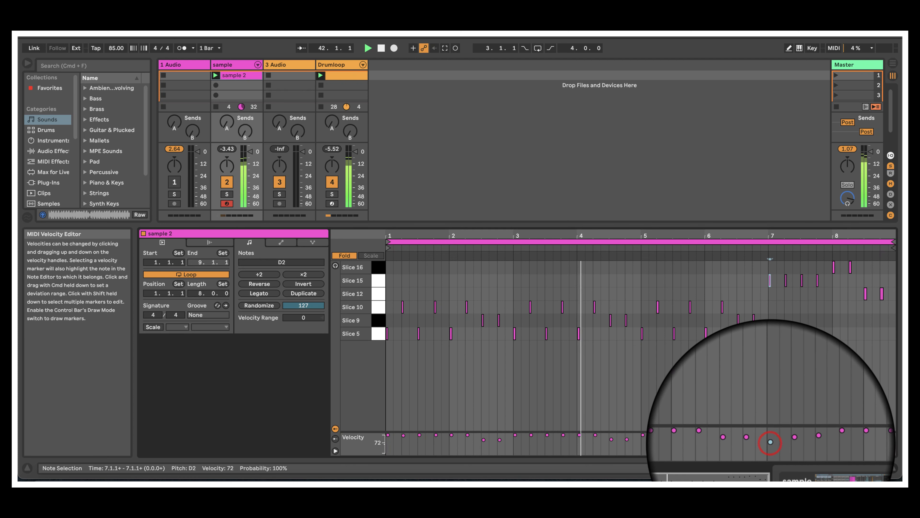
{"action": "left_click", "coordinate": [786, 438]}
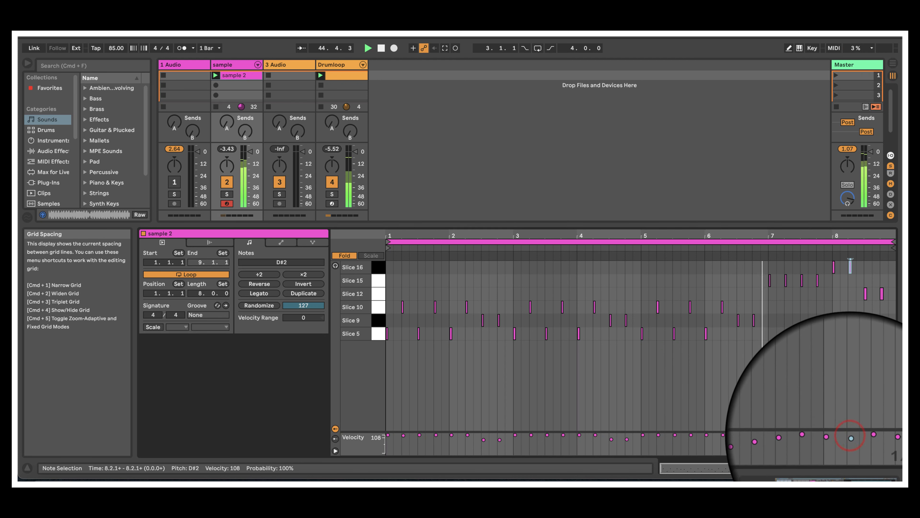
{"action": "left_click_drag", "start_coordinate": [866, 434], "coordinate": [866, 436]}
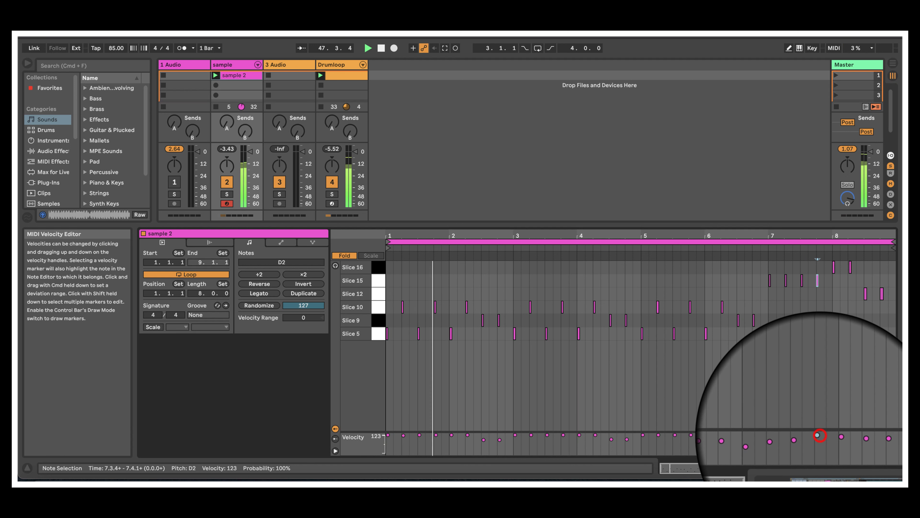
{"action": "left_click_drag", "start_coordinate": [817, 437], "coordinate": [818, 440]}
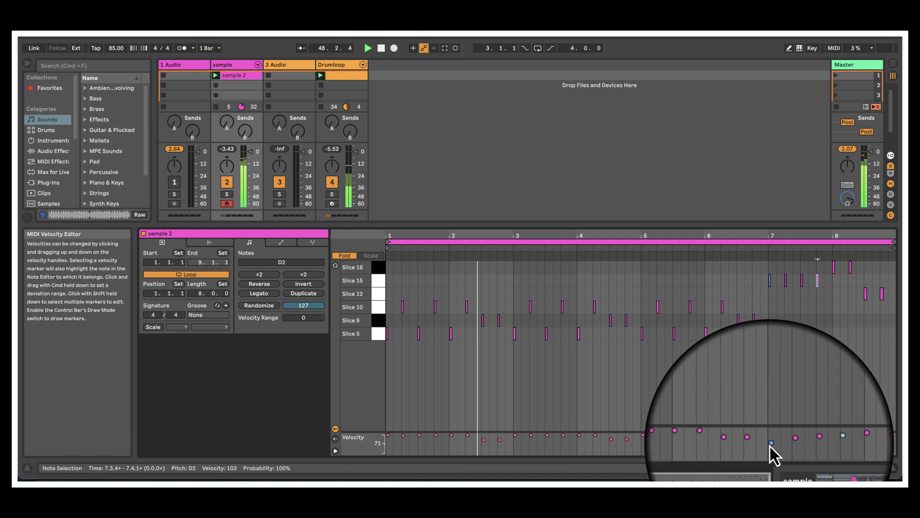
Open the Drumloop track's clip and unfold its note editor to show every slice row
{"action": "left_click", "coordinate": [342, 77]}
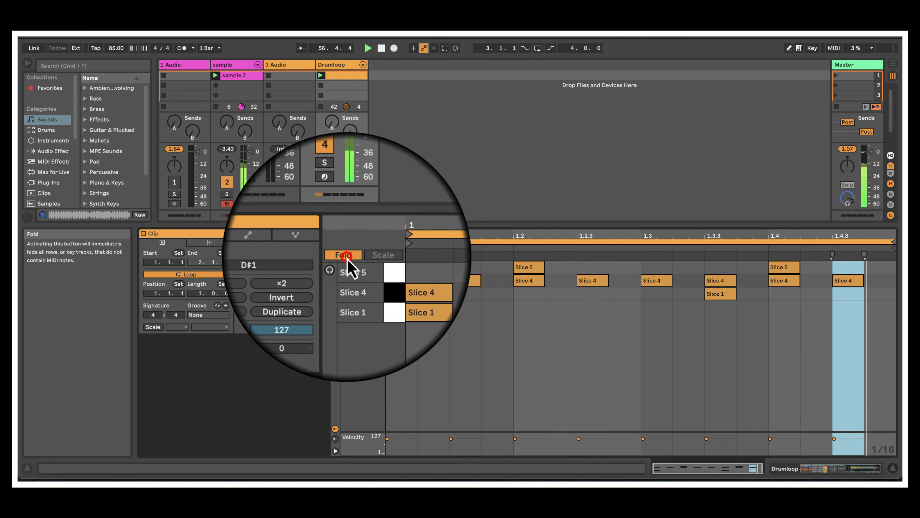
{"action": "left_click", "coordinate": [346, 256]}
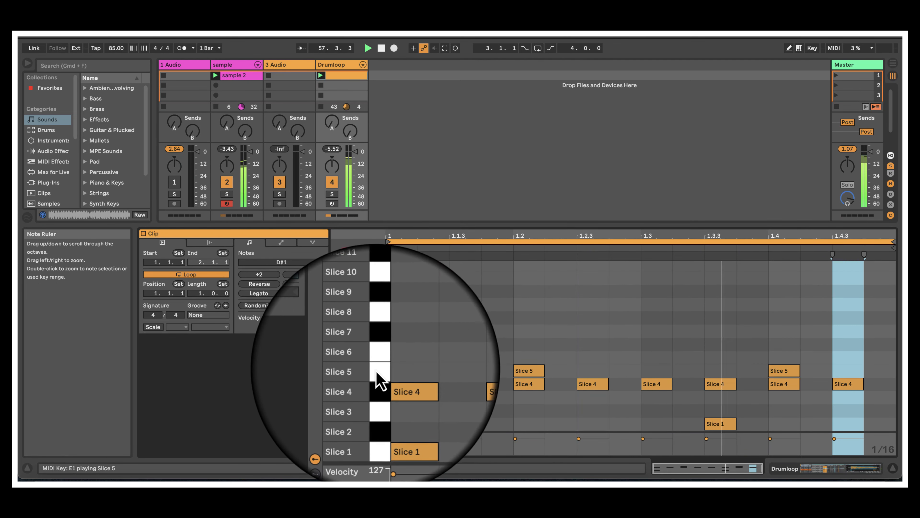
Try removing both Slice 5 notes from the drum clip and undo the deletion
{"action": "left_click", "coordinate": [379, 373]}
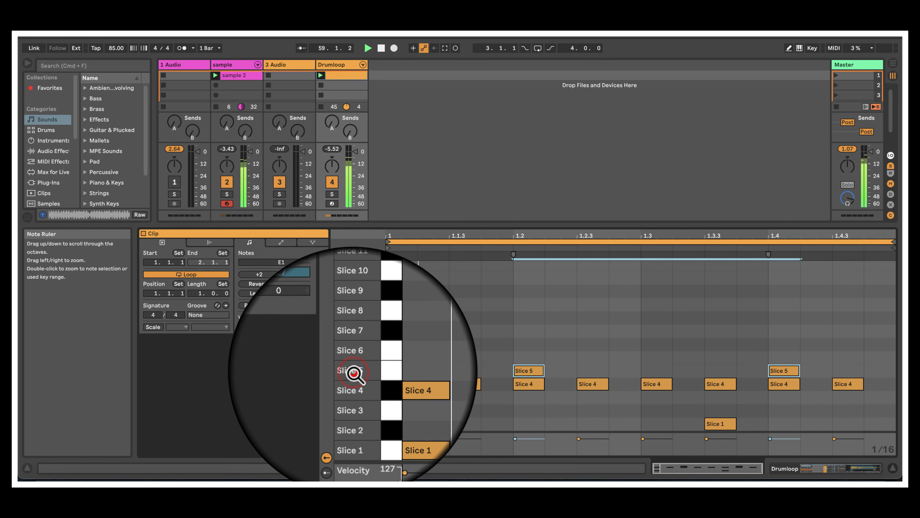
{"action": "right_click", "coordinate": [530, 370]}
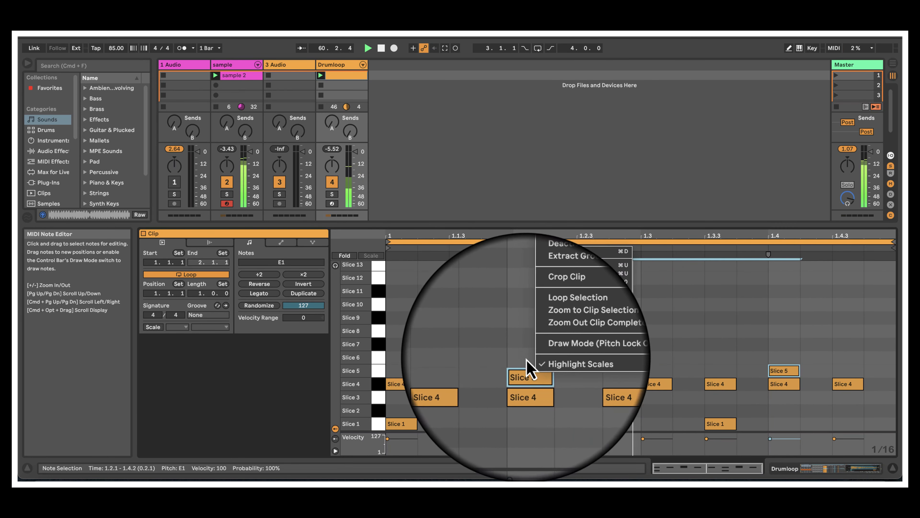
{"action": "left_click", "coordinate": [531, 371]}
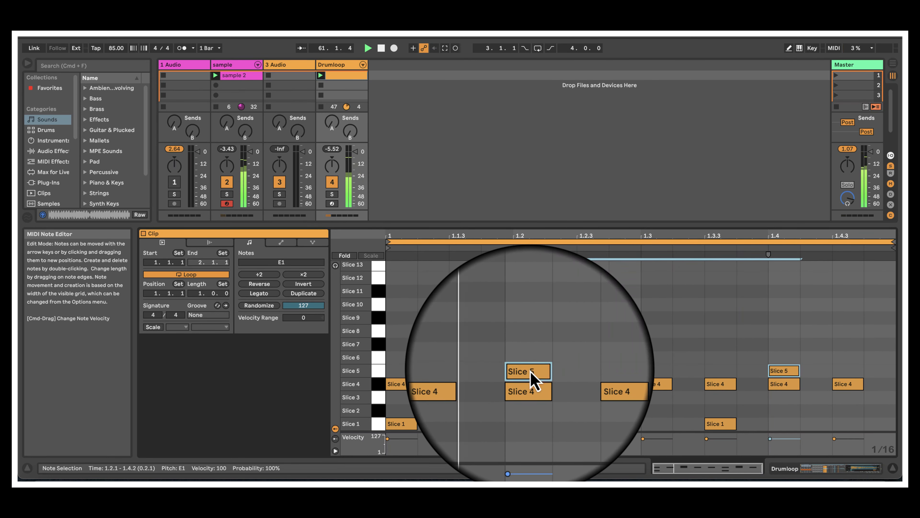
{"action": "key", "text": "Delete"}
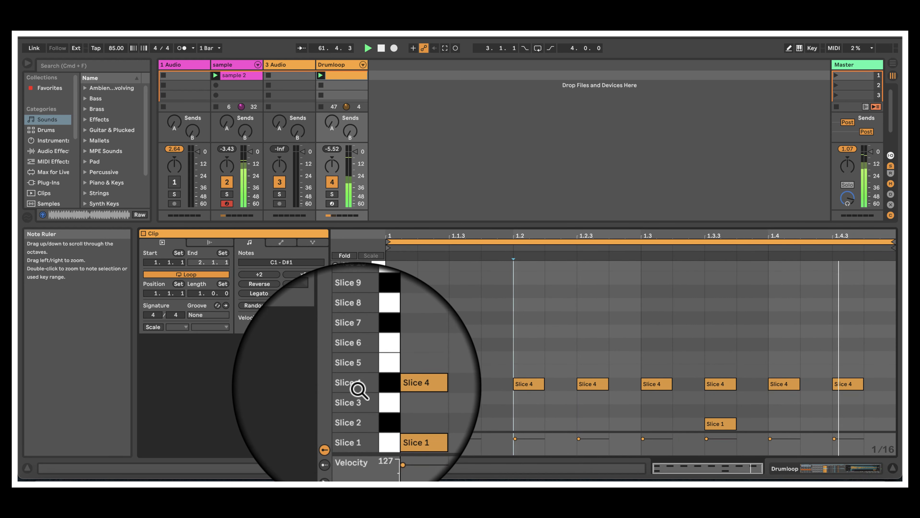
{"action": "key", "text": "super+z"}
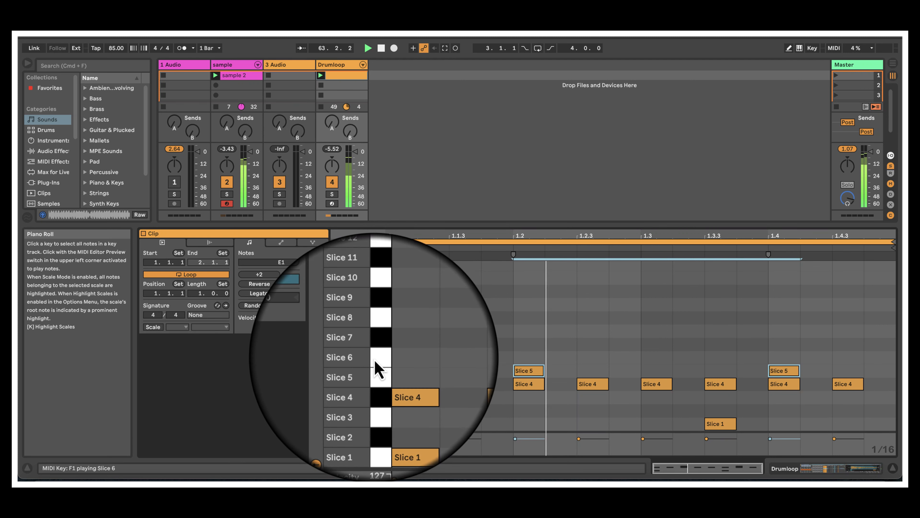
Arm the Drumloop track and add 1/16 Slice 8 notes at 1.1.1, 1.3.3 and 1.4.4, the last at velocity 44
{"action": "left_click", "coordinate": [355, 359]}
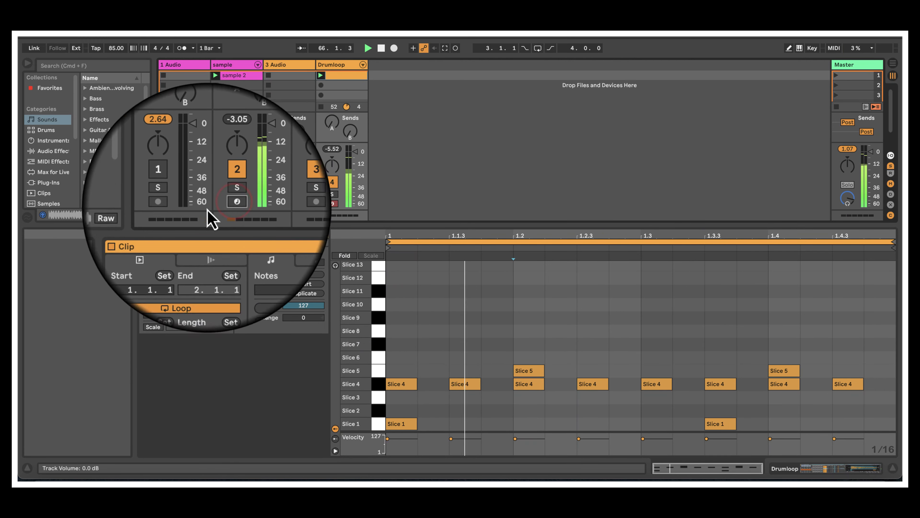
{"action": "left_click", "coordinate": [335, 203]}
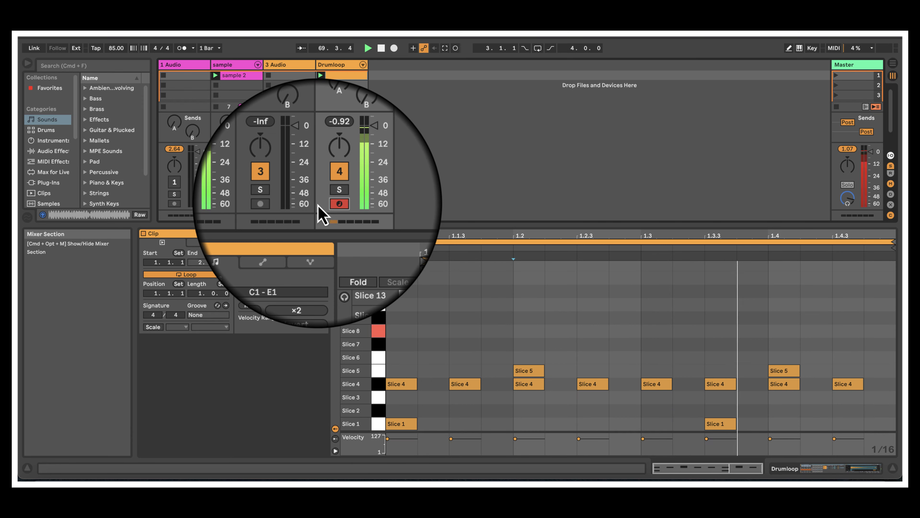
{"action": "double_click", "coordinate": [394, 332]}
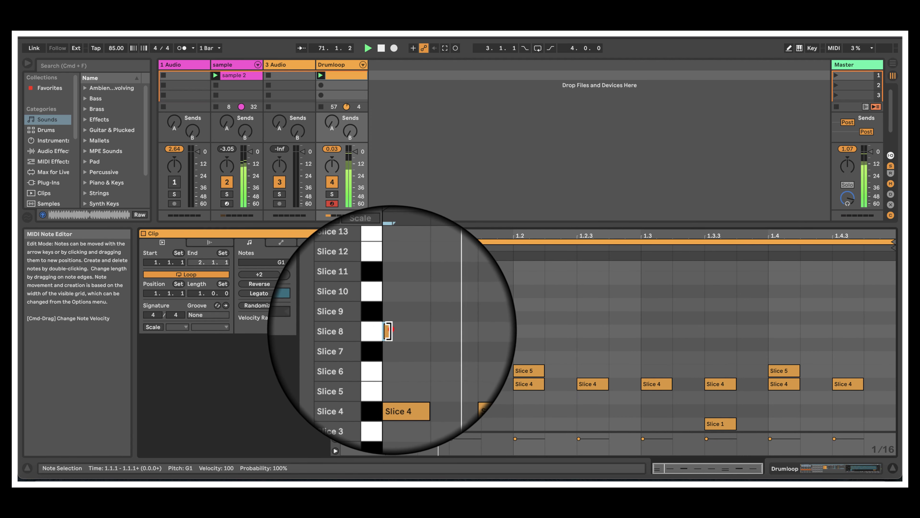
{"action": "left_click_drag", "start_coordinate": [390, 331], "coordinate": [417, 331]}
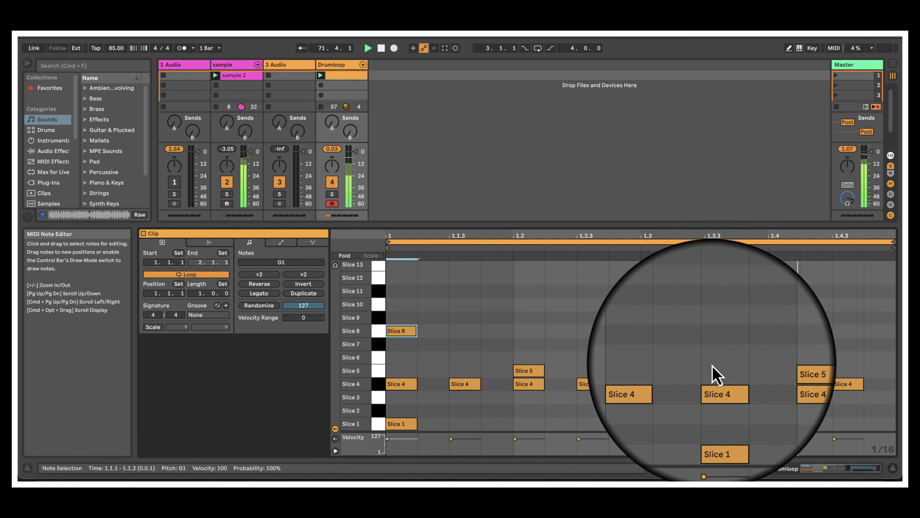
{"action": "double_click", "coordinate": [709, 331]}
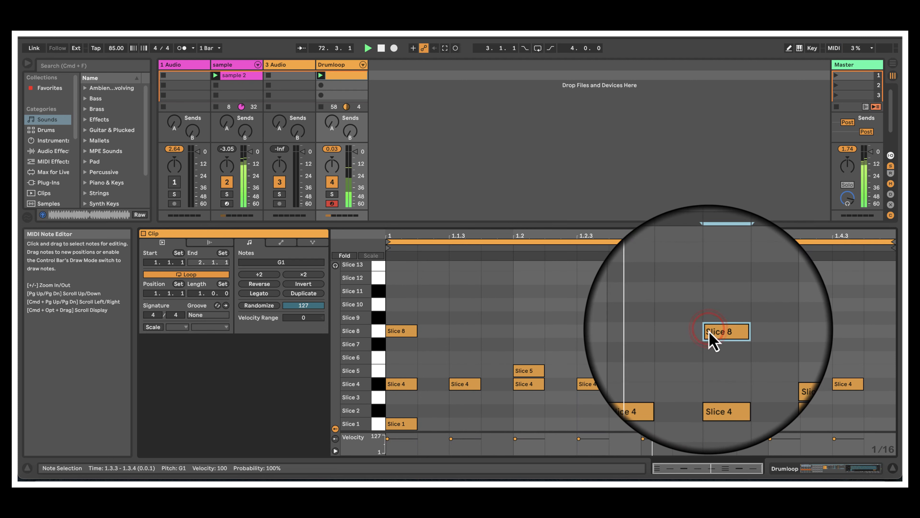
{"action": "double_click", "coordinate": [867, 333]}
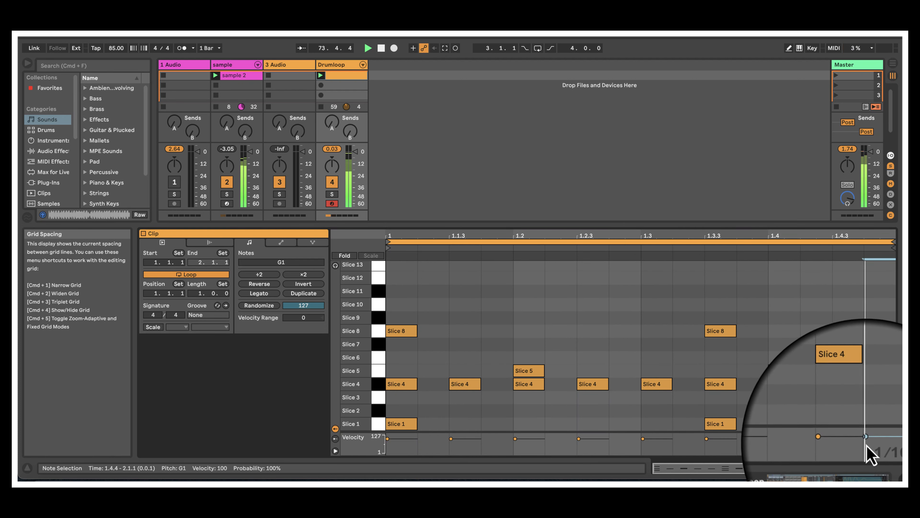
{"action": "left_click_drag", "start_coordinate": [867, 443], "coordinate": [866, 449]}
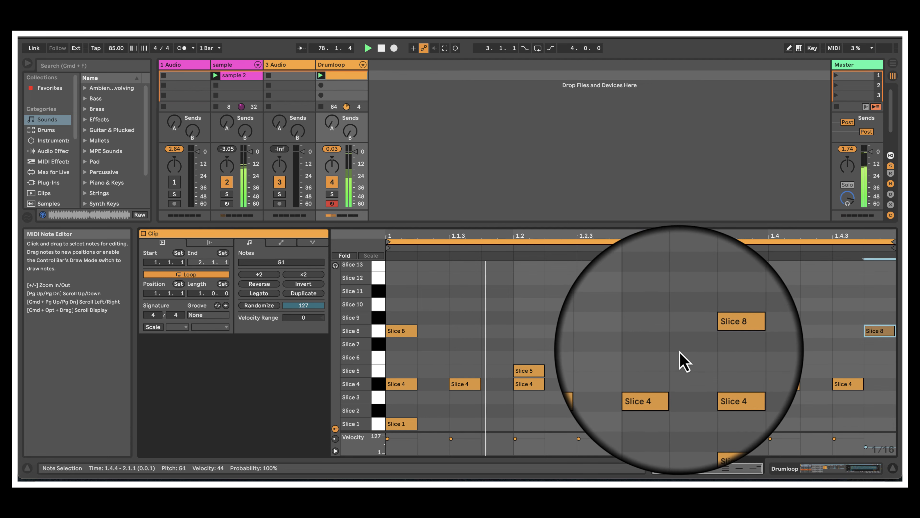
Set the grid to 1/32 and add a short Slice 8 note just before 1.3.3 at velocity 46
{"action": "right_click", "coordinate": [592, 307]}
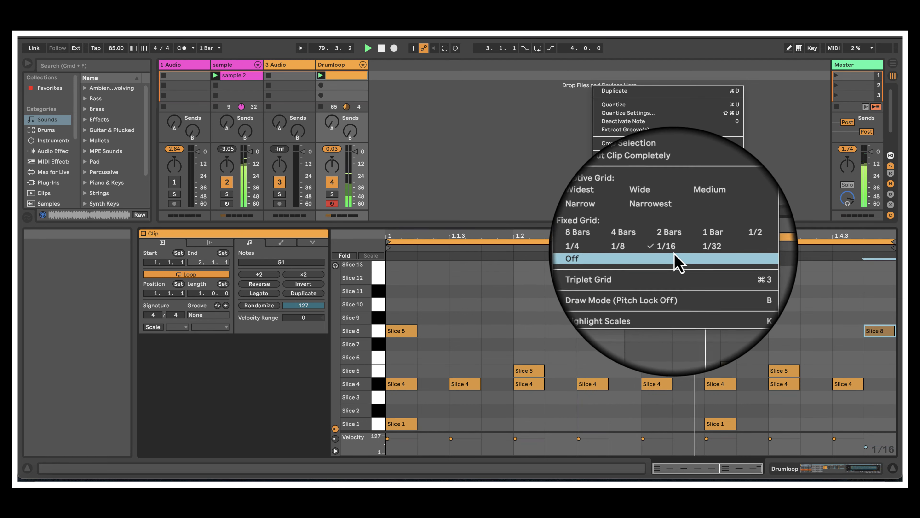
{"action": "left_click", "coordinate": [695, 247]}
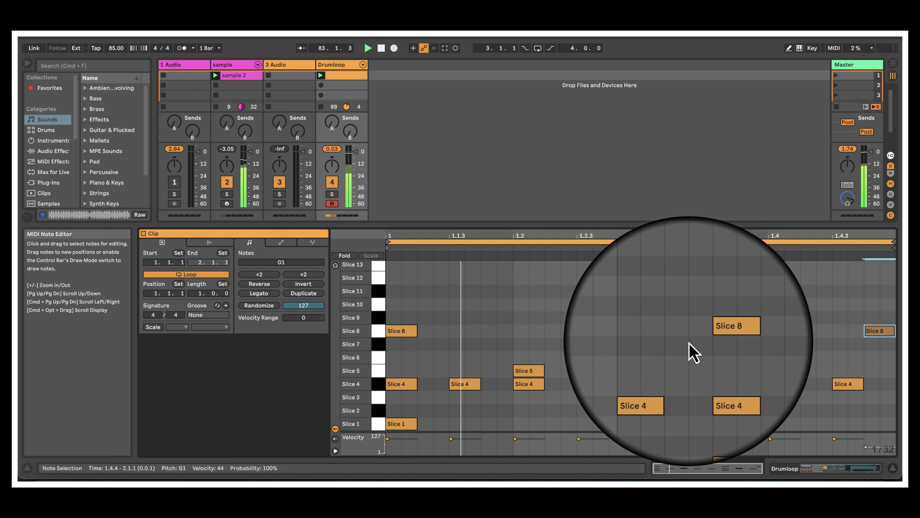
{"action": "double_click", "coordinate": [687, 330]}
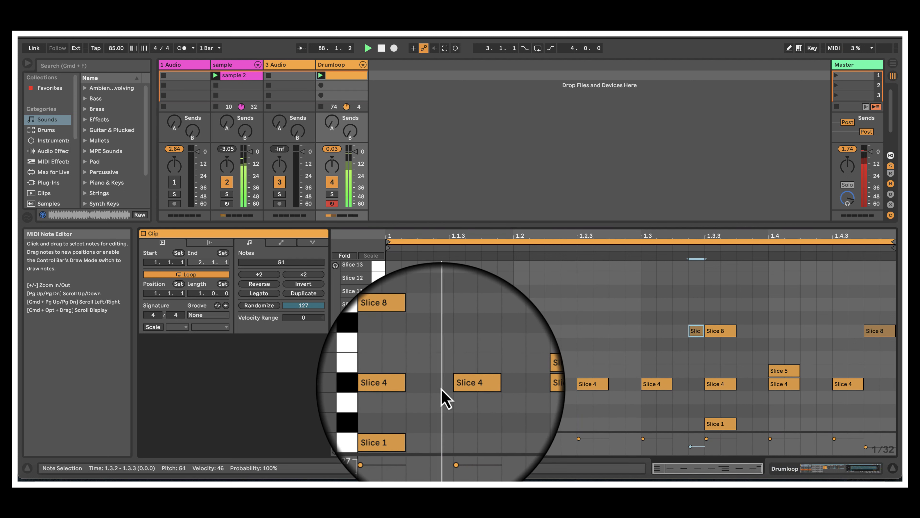
Add 1/32 Slice 4 notes at 1.1.2, at 1.3.2 and in the last 1/32 of the drum clip
{"action": "double_click", "coordinate": [430, 386]}
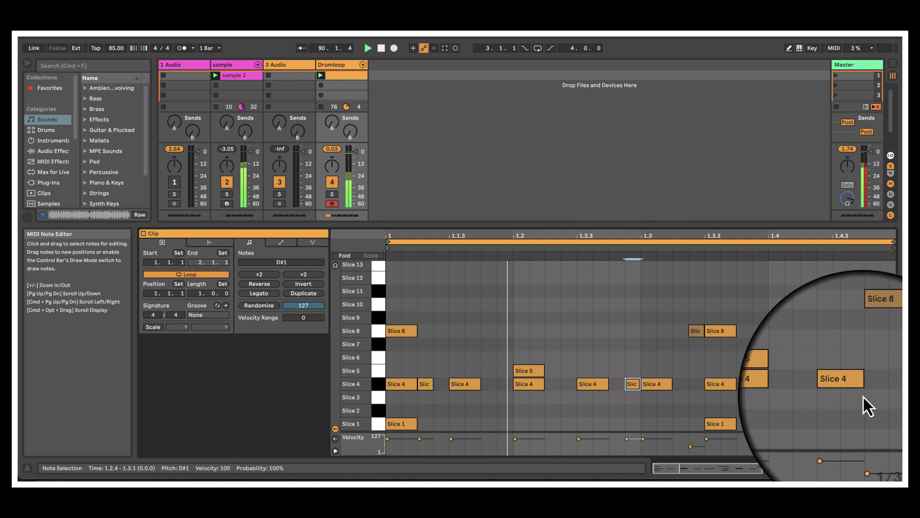
{"action": "left_click", "coordinate": [884, 385]}
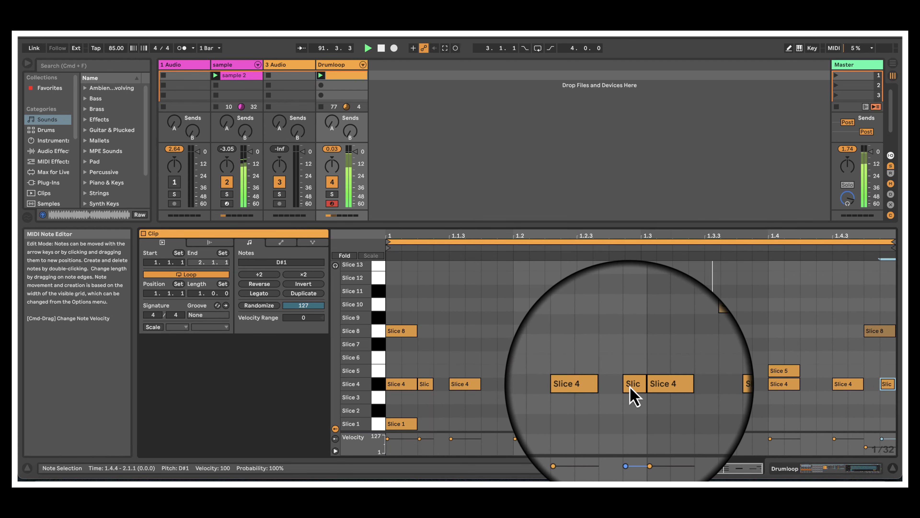
{"action": "mouse_move", "coordinate": [634, 385]}
{"action": "left_mouse_down"}
{"action": "mouse_move", "coordinate": [757, 387]}
{"action": "mouse_move", "coordinate": [681, 386]}
{"action": "left_mouse_up"}
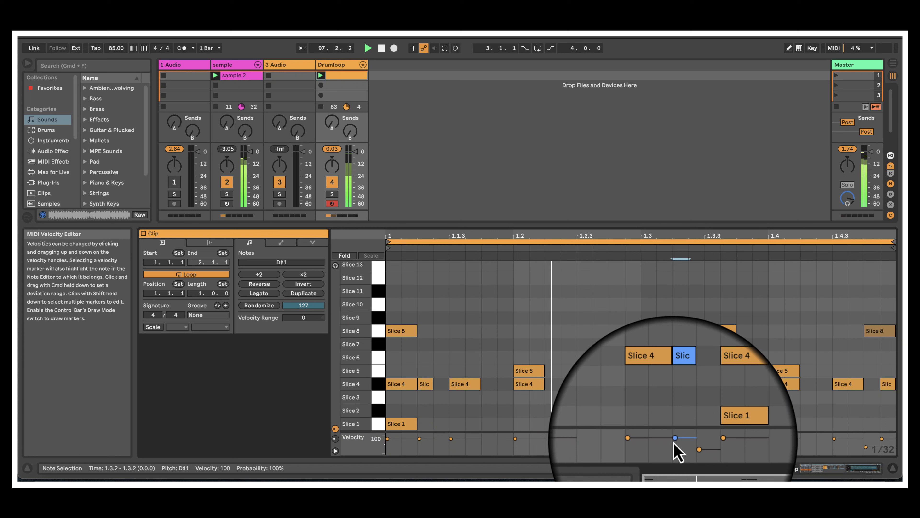
Add a 1/32 Slice 3 note at 1.1.3 of the drum clip with a very low velocity
{"action": "left_click", "coordinate": [352, 294]}
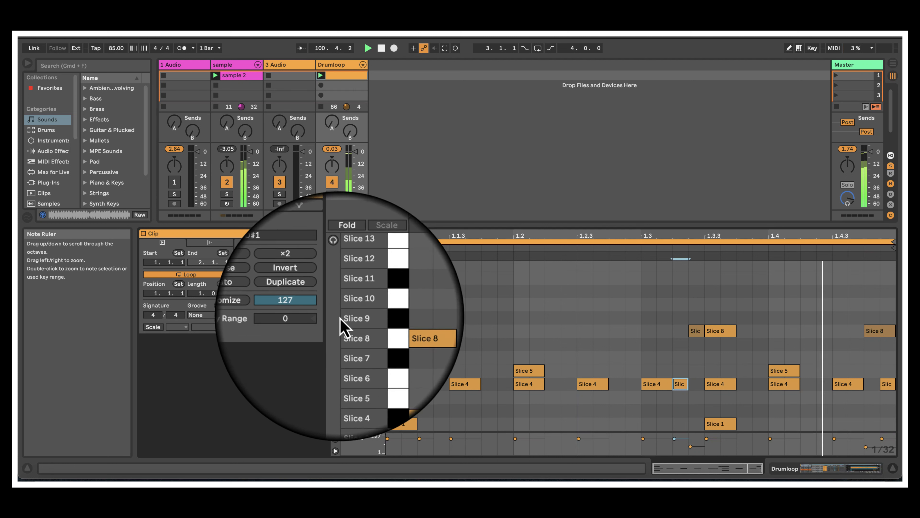
{"action": "double_click", "coordinate": [485, 404]}
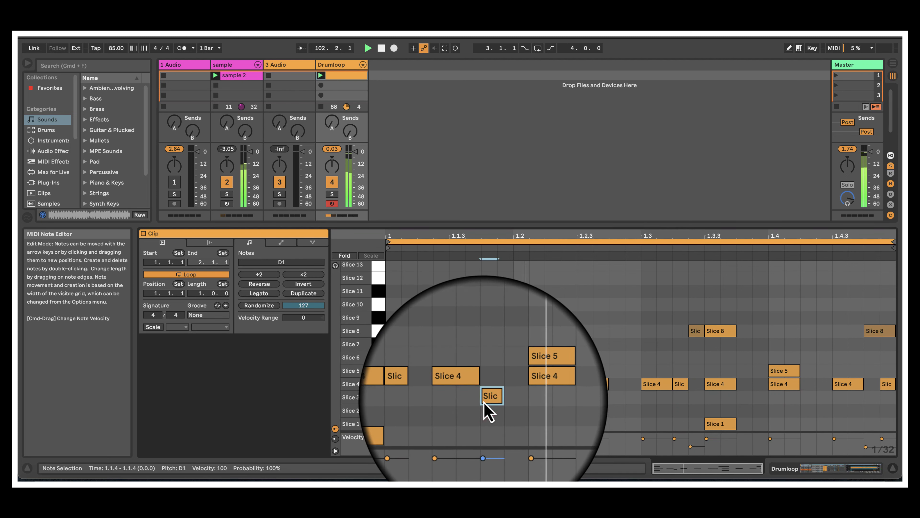
{"action": "left_click_drag", "start_coordinate": [486, 403], "coordinate": [448, 400]}
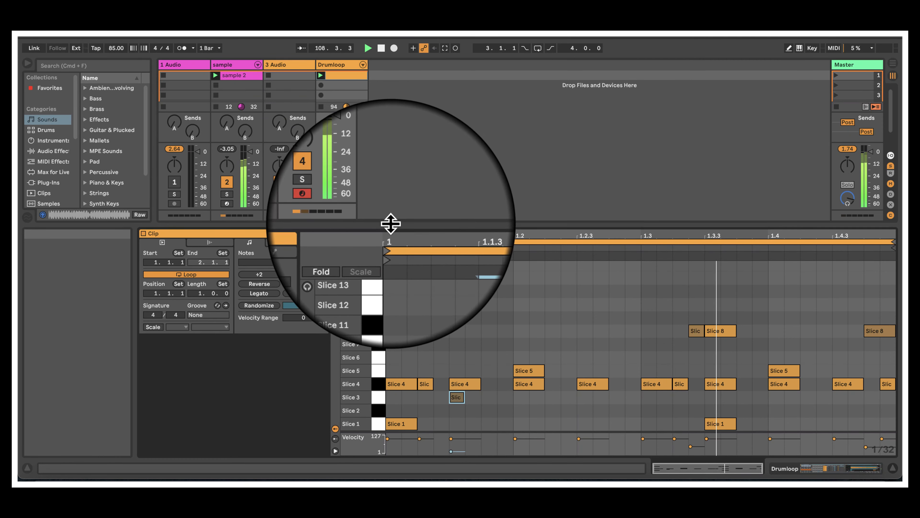
Enlarge the session grid area and fold the note editor to only the slices in use
{"action": "left_click_drag", "start_coordinate": [390, 223], "coordinate": [387, 300]}
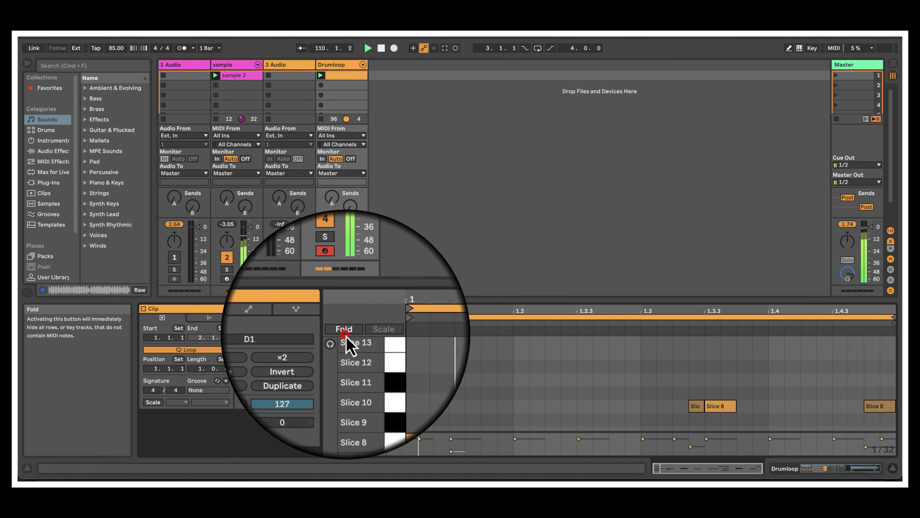
{"action": "left_click", "coordinate": [345, 334]}
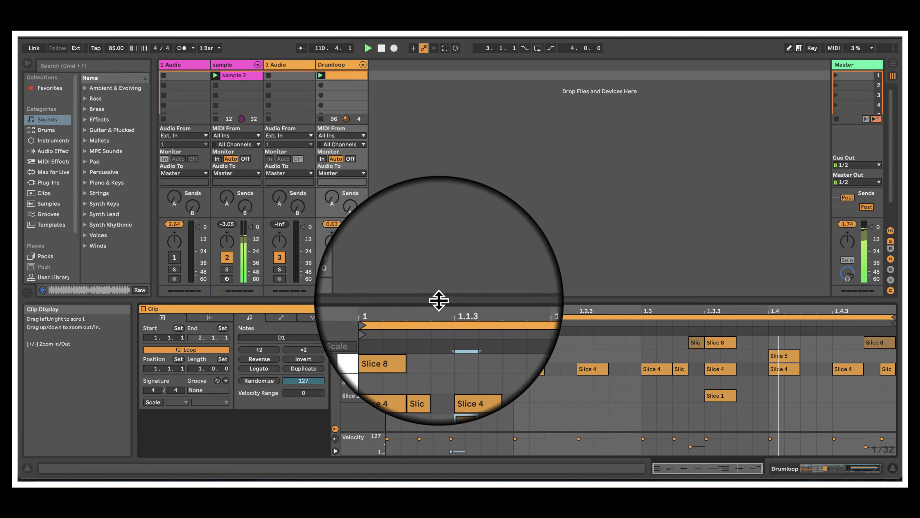
{"action": "left_click_drag", "start_coordinate": [438, 300], "coordinate": [438, 342]}
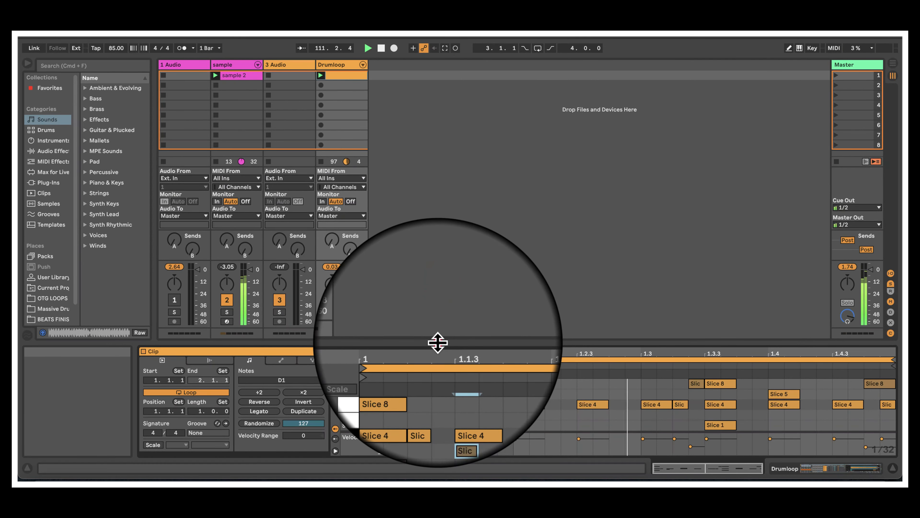
Copy the Drumloop clip and paste it into the slot directly below on the same track
{"action": "right_click", "coordinate": [340, 77]}
{"action": "left_click", "coordinate": [367, 101]}
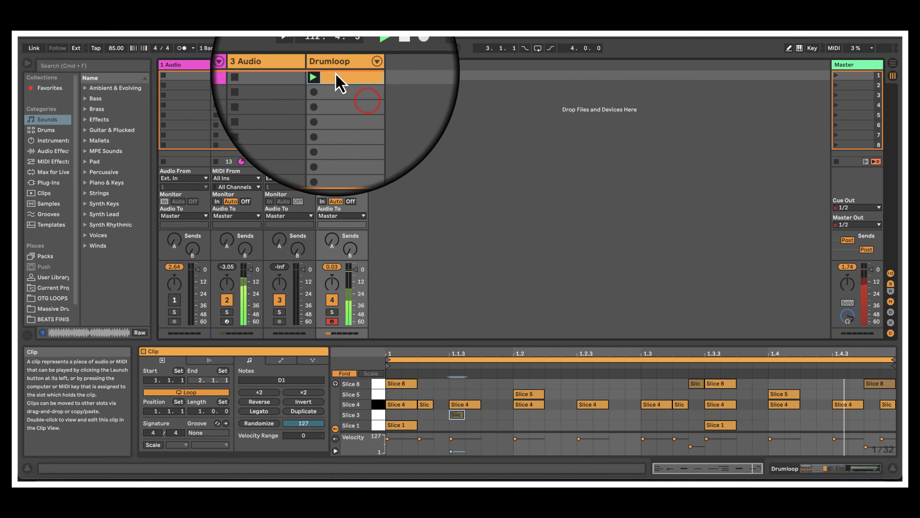
{"action": "right_click", "coordinate": [340, 92]}
{"action": "left_click", "coordinate": [349, 95]}
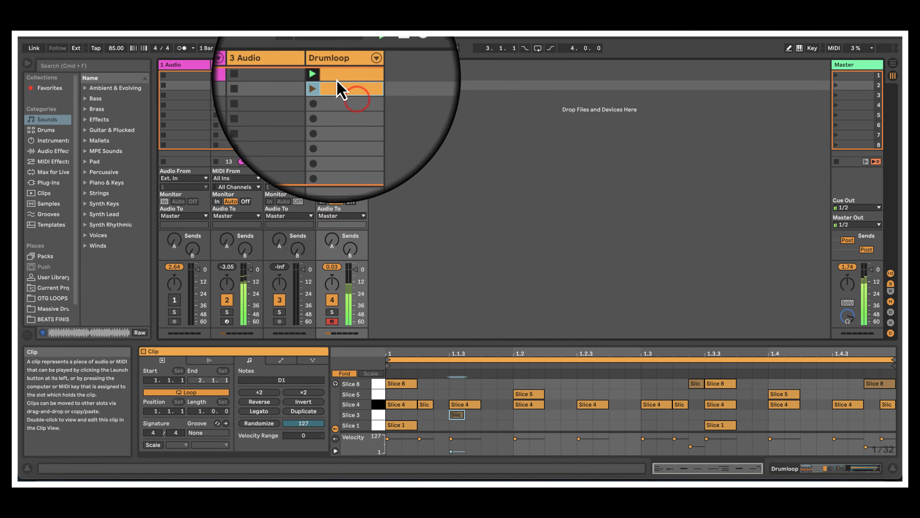
Rename the original drum clip FULL DRUMS and its copy NO HI HATS
{"action": "right_click", "coordinate": [343, 81]}
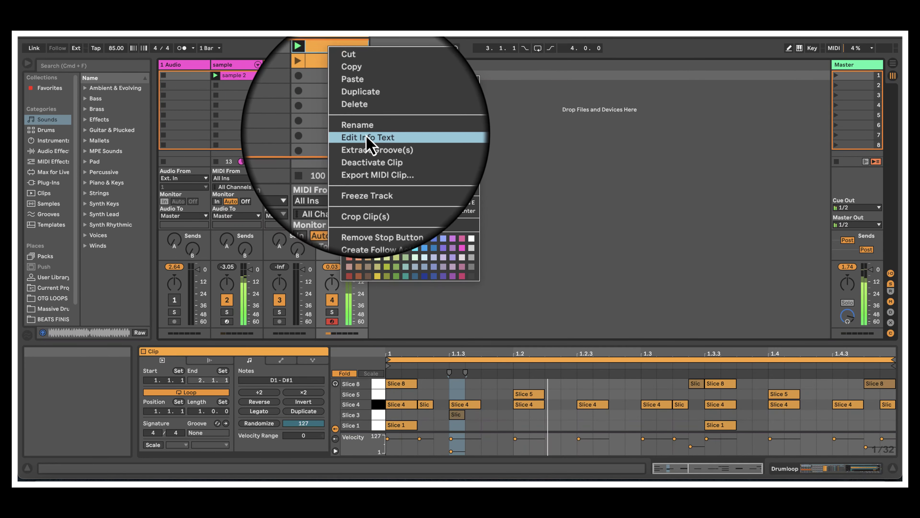
{"action": "left_click", "coordinate": [363, 126]}
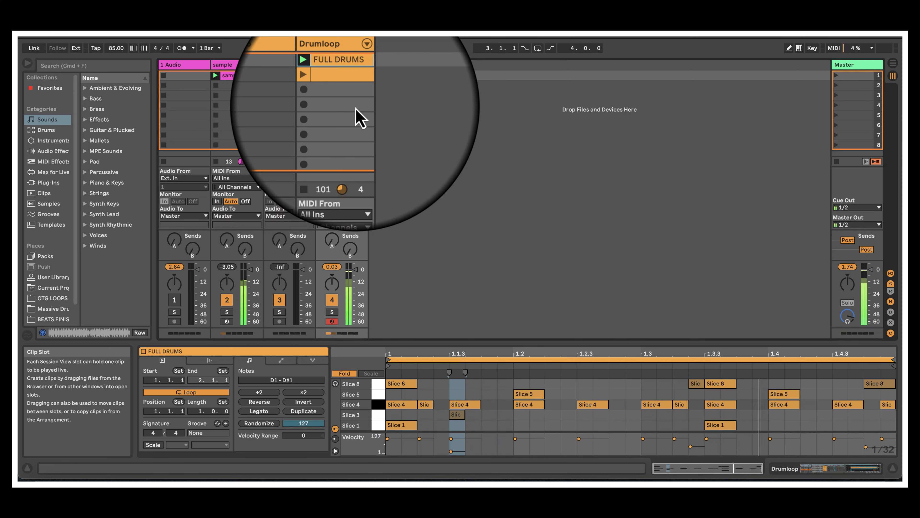
{"action": "right_click", "coordinate": [325, 78]}
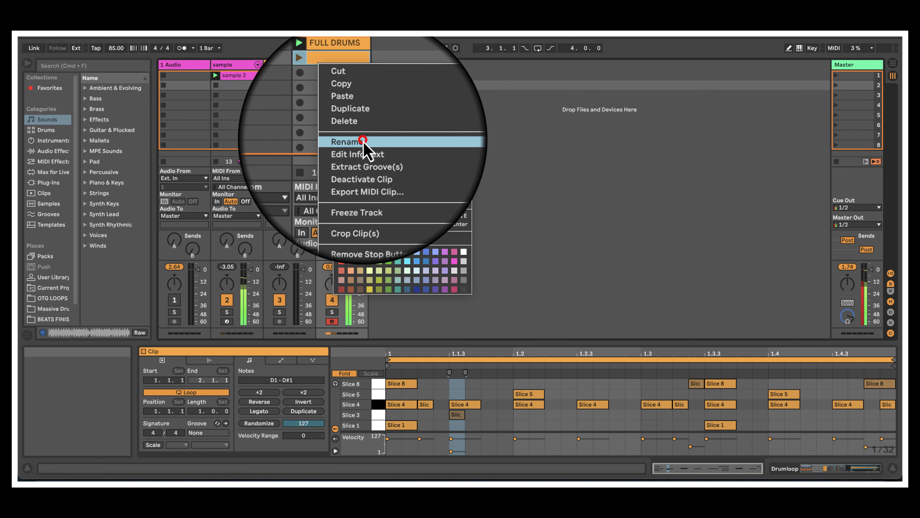
{"action": "left_click", "coordinate": [347, 152]}
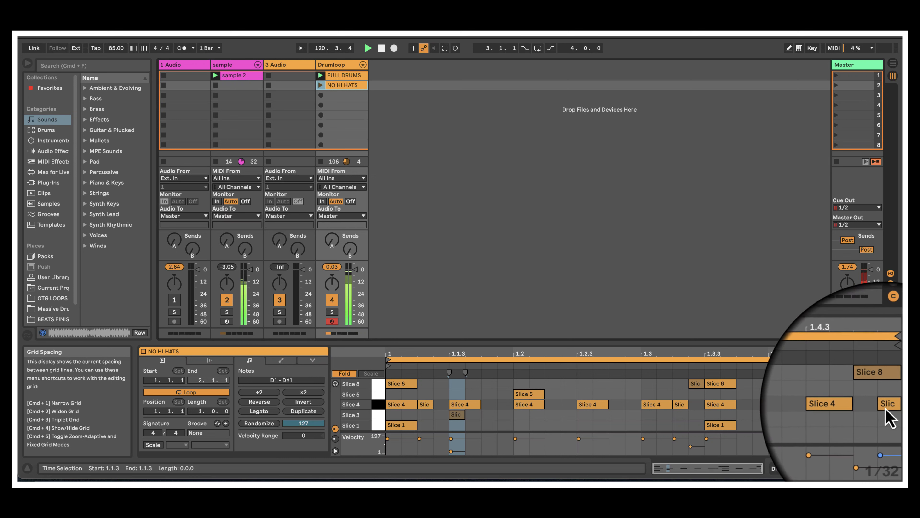
Delete all Slice 4 notes from the NO HI HATS clip
{"action": "left_click", "coordinate": [394, 405]}
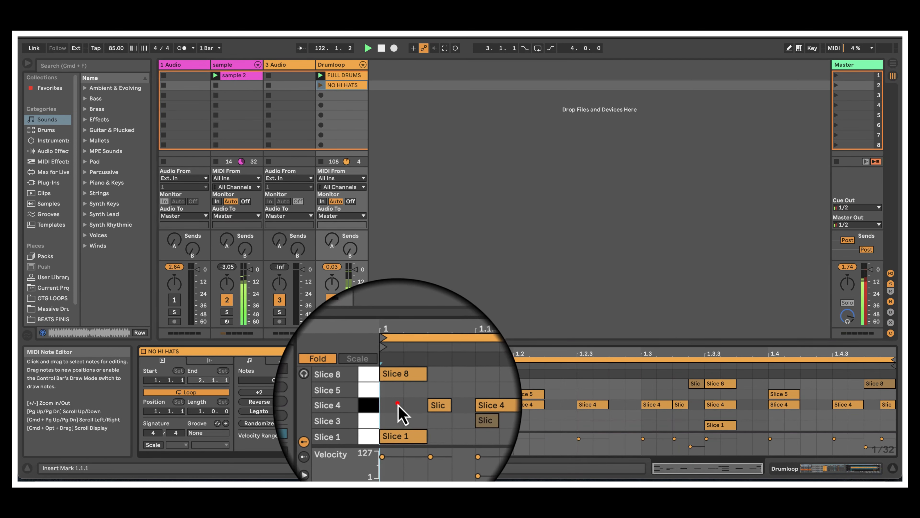
{"action": "left_click_drag", "start_coordinate": [398, 405], "coordinate": [894, 409]}
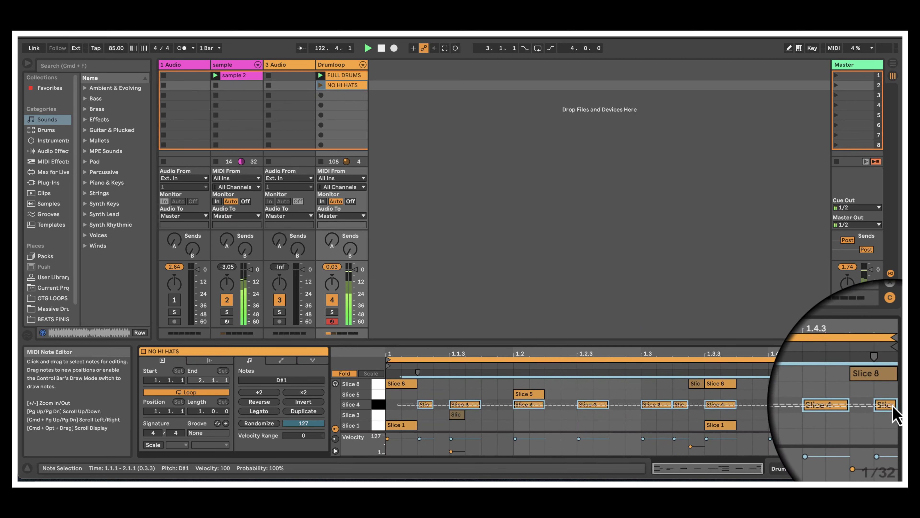
{"action": "key", "text": "Delete"}
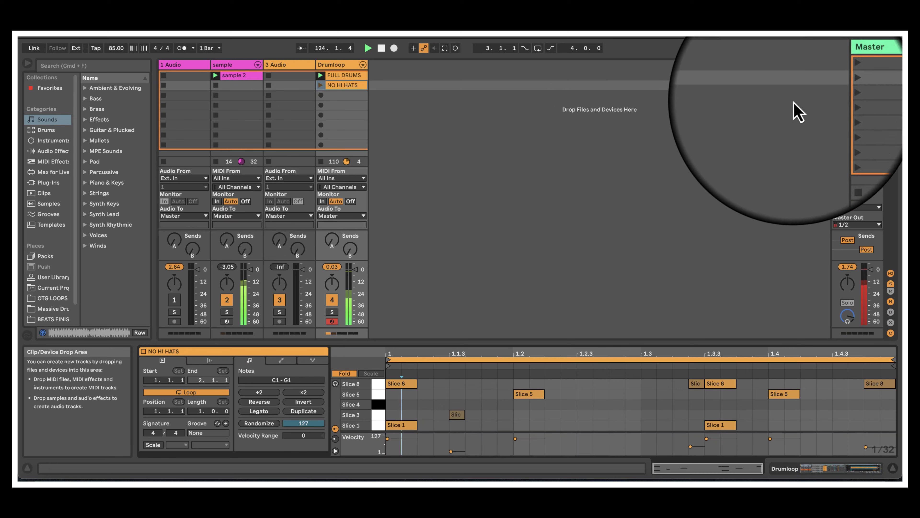
Copy the sample 2 clip and paste it into the second slot of the same track, beside NO HI HATS
{"action": "right_click", "coordinate": [237, 78]}
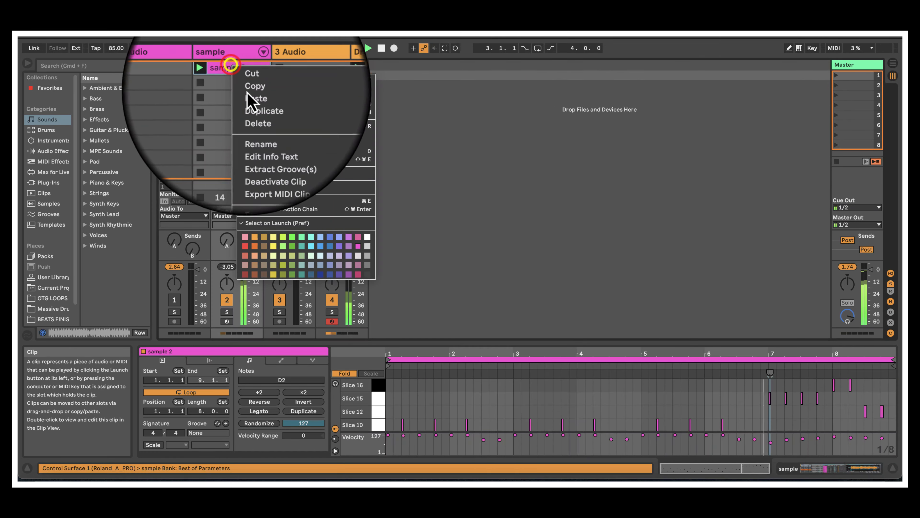
{"action": "left_click", "coordinate": [248, 88]}
{"action": "right_click", "coordinate": [230, 85]}
{"action": "left_click", "coordinate": [250, 94]}
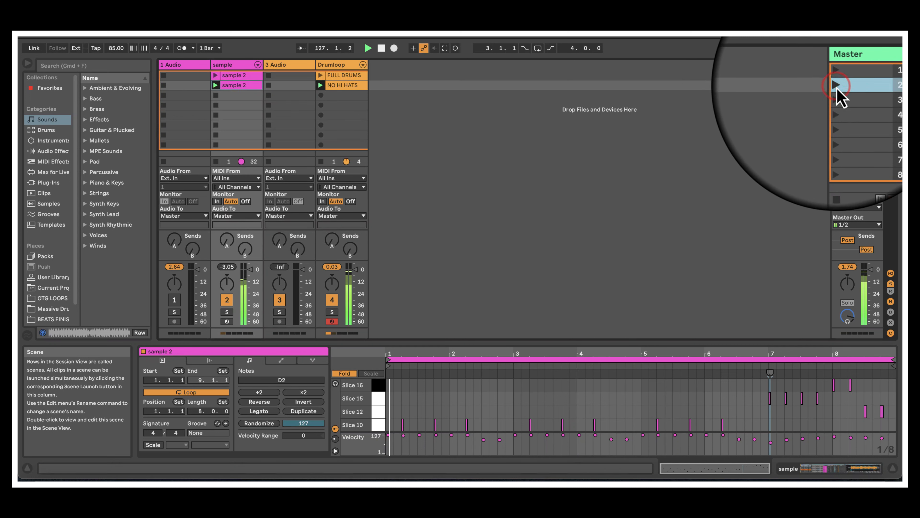
Raise the velocity of the two Slice 5 notes in the NO HI HATS clip, setting the one on beat 2 to 119
{"action": "left_click", "coordinate": [352, 85]}
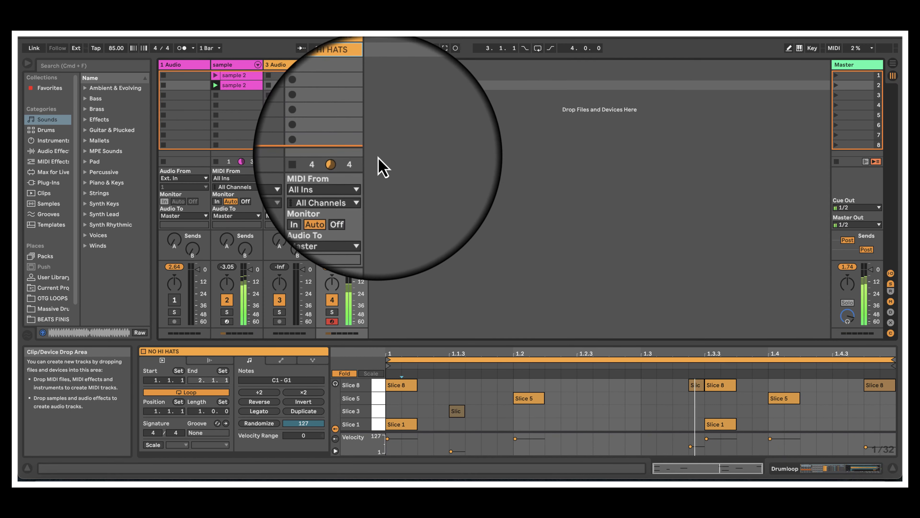
{"action": "left_click", "coordinate": [517, 446]}
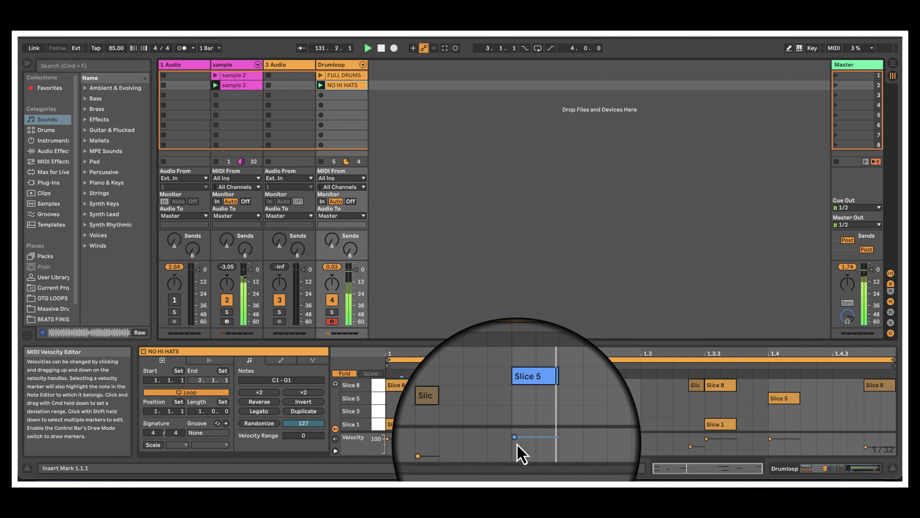
{"action": "left_click", "coordinate": [515, 438]}
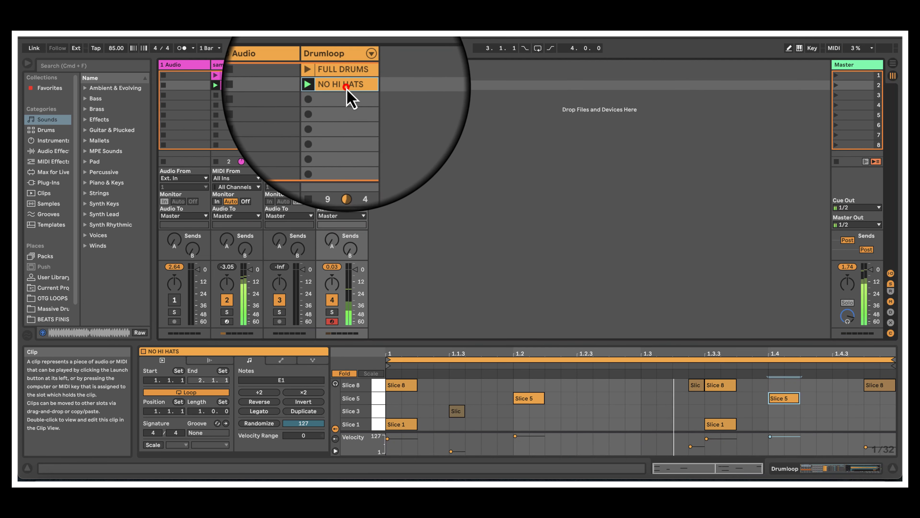
Copy the NO HI HATS clip into the slot directly below it and rename the copy NO SNARE
{"action": "right_click", "coordinate": [342, 85]}
{"action": "left_click", "coordinate": [360, 104]}
{"action": "right_click", "coordinate": [344, 95]}
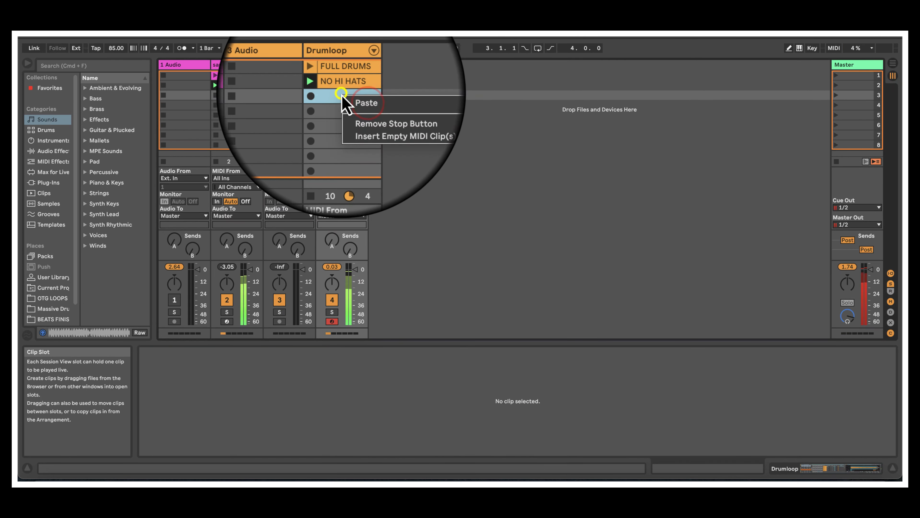
{"action": "left_click", "coordinate": [350, 97]}
{"action": "left_click", "coordinate": [342, 97]}
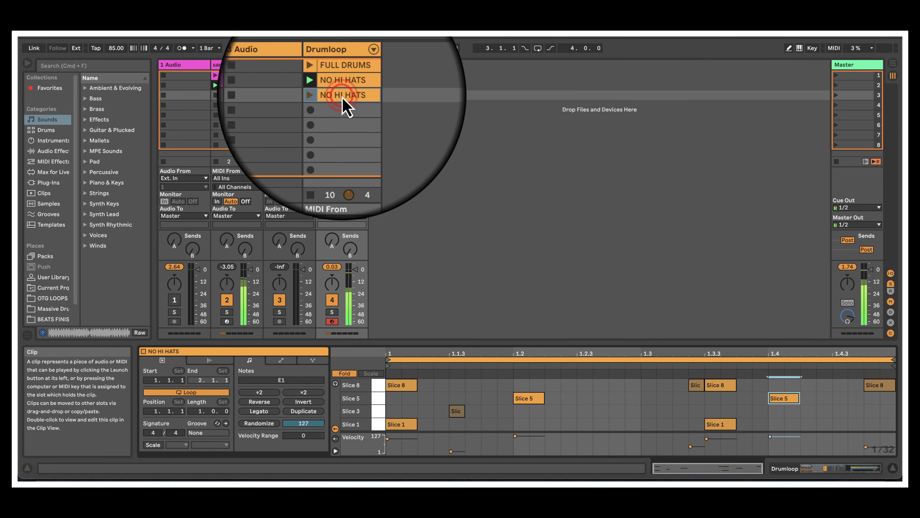
{"action": "right_click", "coordinate": [340, 97]}
{"action": "left_click", "coordinate": [381, 152]}
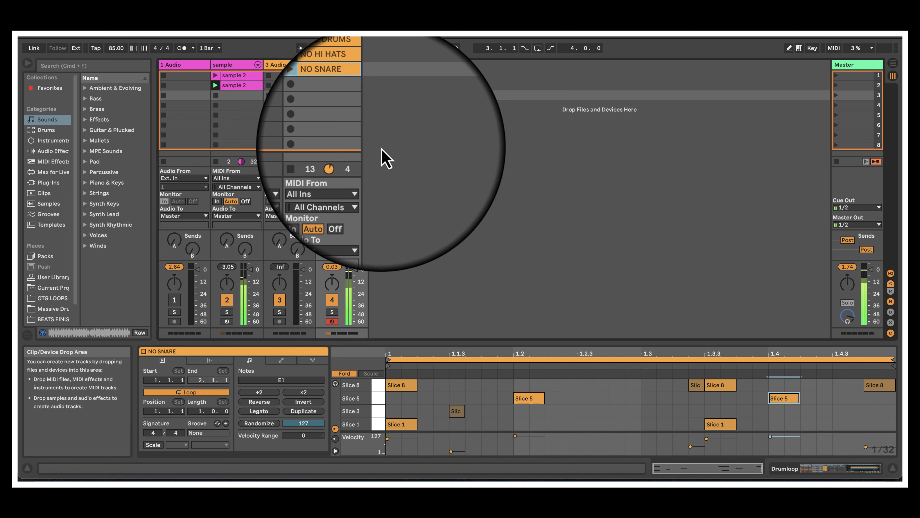
Delete both Slice 5 notes and the Slice 3 note from the NO SNARE clip
{"action": "left_click", "coordinate": [528, 398]}
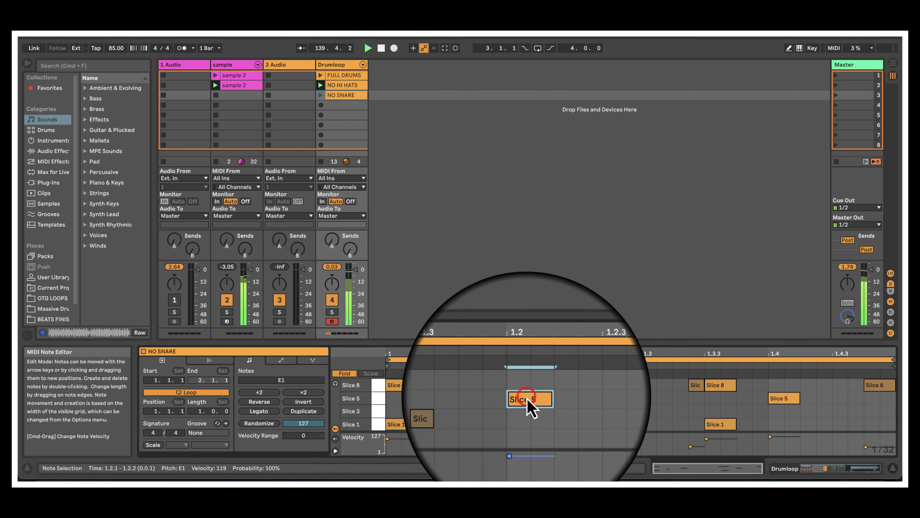
{"action": "double_click", "coordinate": [526, 397]}
{"action": "double_click", "coordinate": [786, 401]}
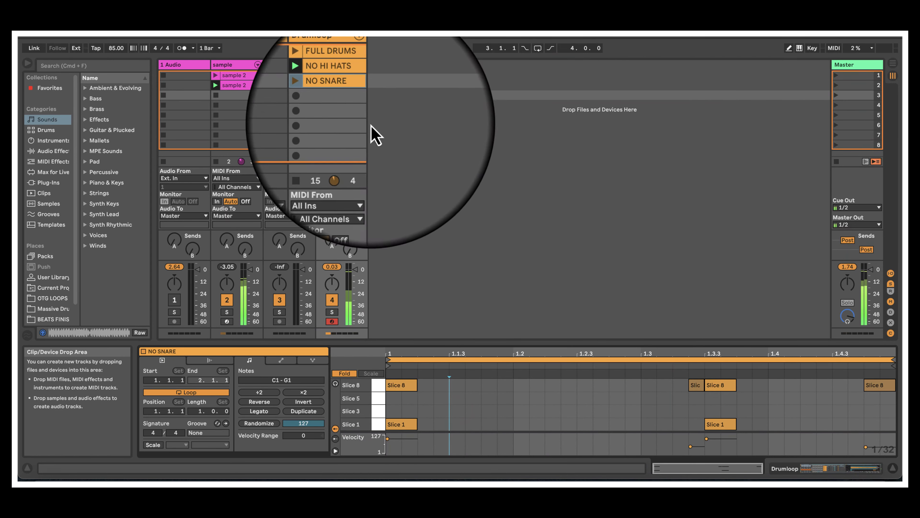
Copy the second sample 2 clip and paste it into the third slot, beside NO SNARE
{"action": "right_click", "coordinate": [235, 85]}
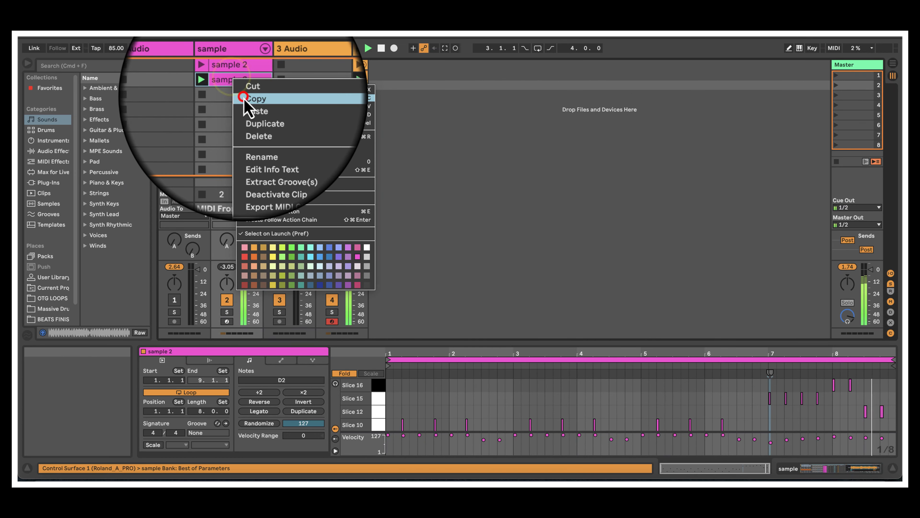
{"action": "left_click", "coordinate": [243, 97]}
{"action": "right_click", "coordinate": [233, 97]}
{"action": "left_click", "coordinate": [255, 101]}
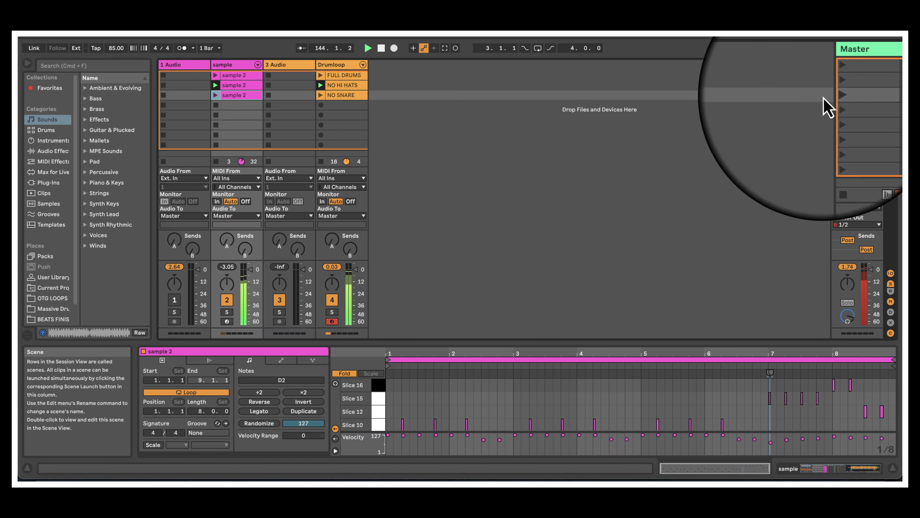
Remove the empty 3 Audio and 1 Audio tracks from the set, and launch scene 3
{"action": "left_click", "coordinate": [287, 65]}
{"action": "right_click", "coordinate": [286, 65]}
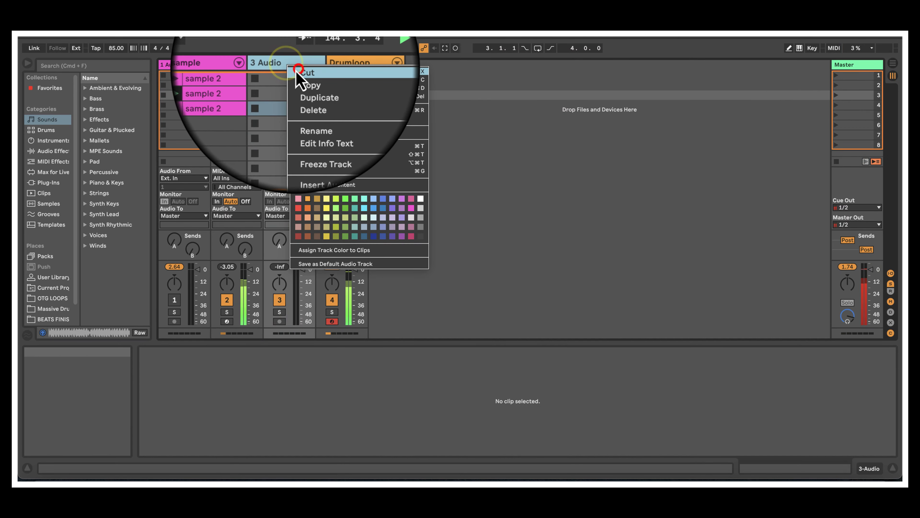
{"action": "left_click", "coordinate": [305, 72]}
{"action": "left_click", "coordinate": [171, 62]}
{"action": "right_click", "coordinate": [170, 63]}
{"action": "left_click", "coordinate": [192, 74]}
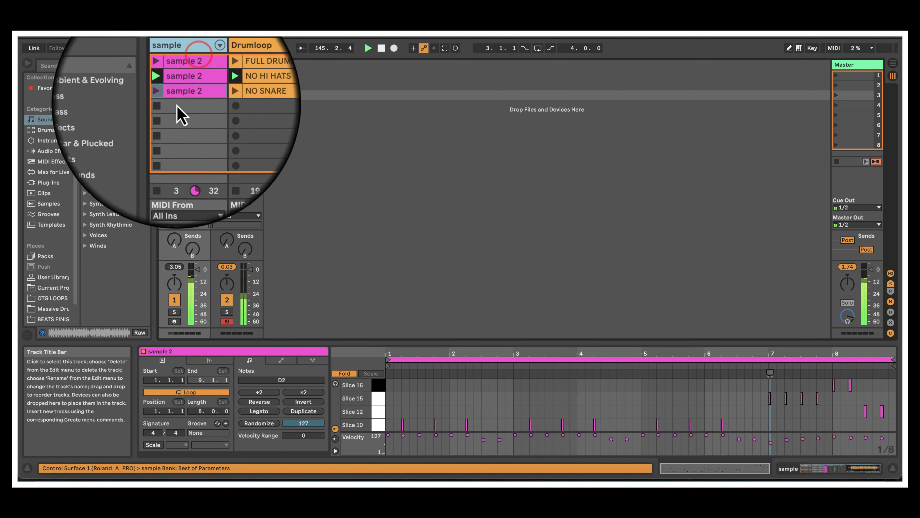
{"action": "left_click", "coordinate": [836, 96]}
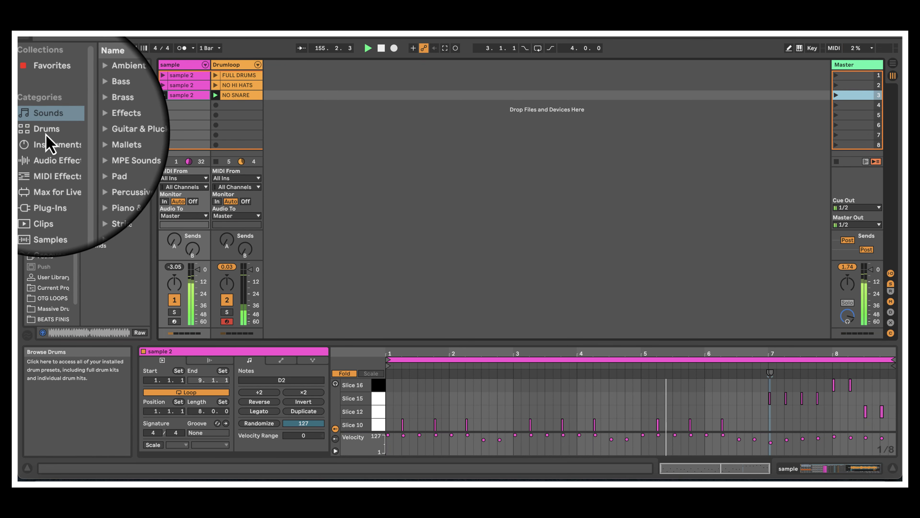
Put a Limiter from the Dynamics audio effects on the Master track and set its gain to 2.00 dB
{"action": "left_click", "coordinate": [60, 161]}
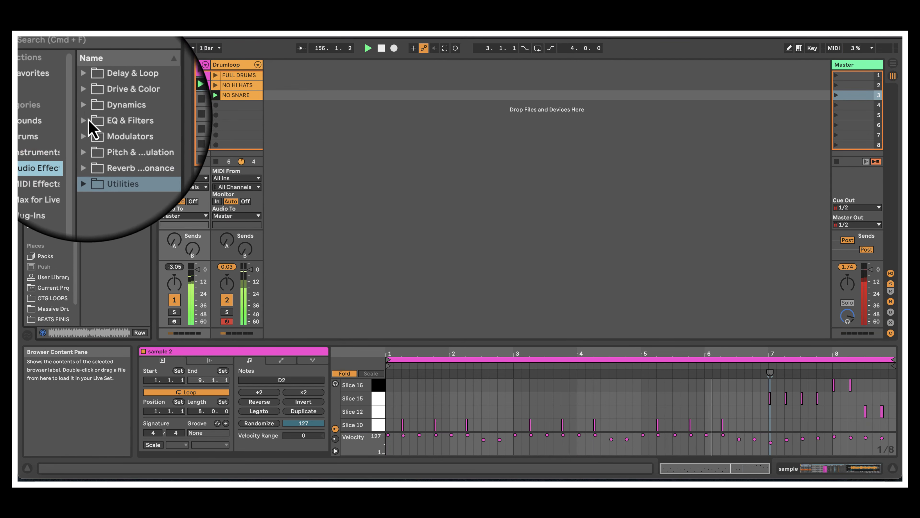
{"action": "left_click", "coordinate": [83, 105]}
{"action": "left_click_drag", "start_coordinate": [103, 152], "coordinate": [189, 154]}
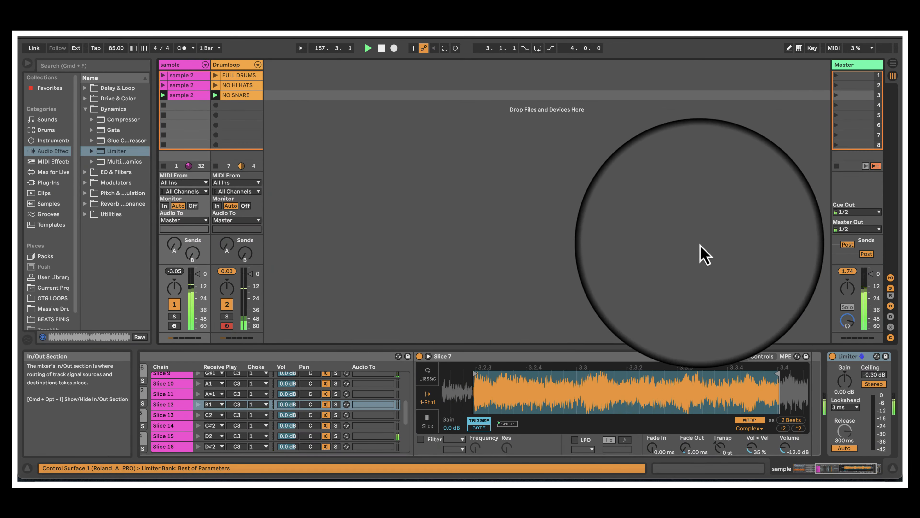
{"action": "left_click", "coordinate": [199, 340]}
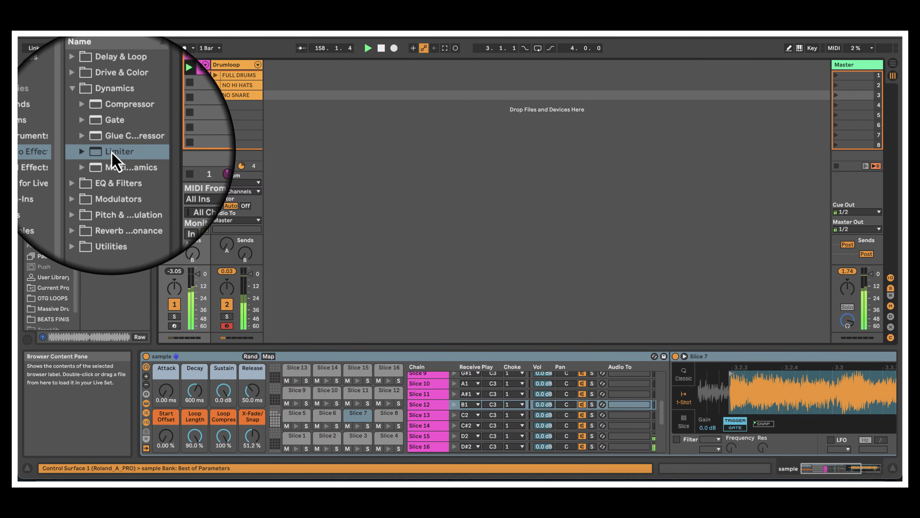
{"action": "left_click_drag", "start_coordinate": [113, 156], "coordinate": [846, 232]}
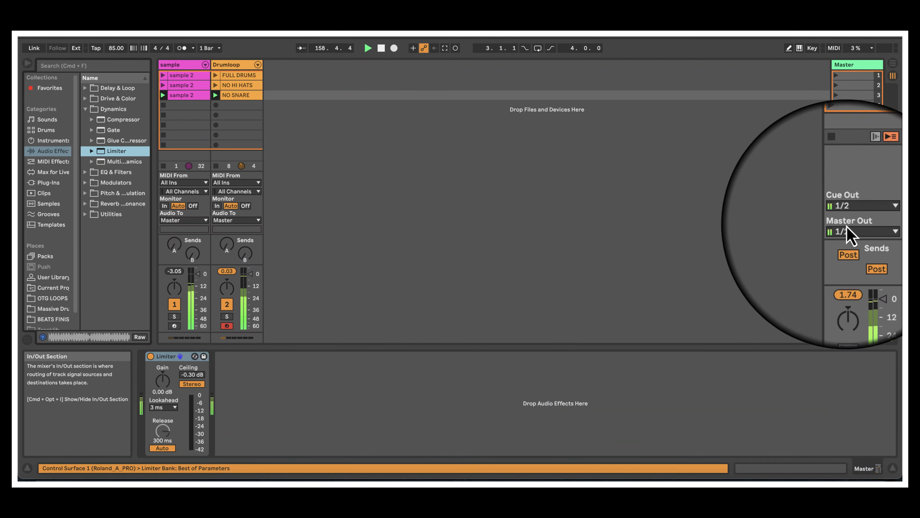
{"action": "left_click", "coordinate": [165, 381]}
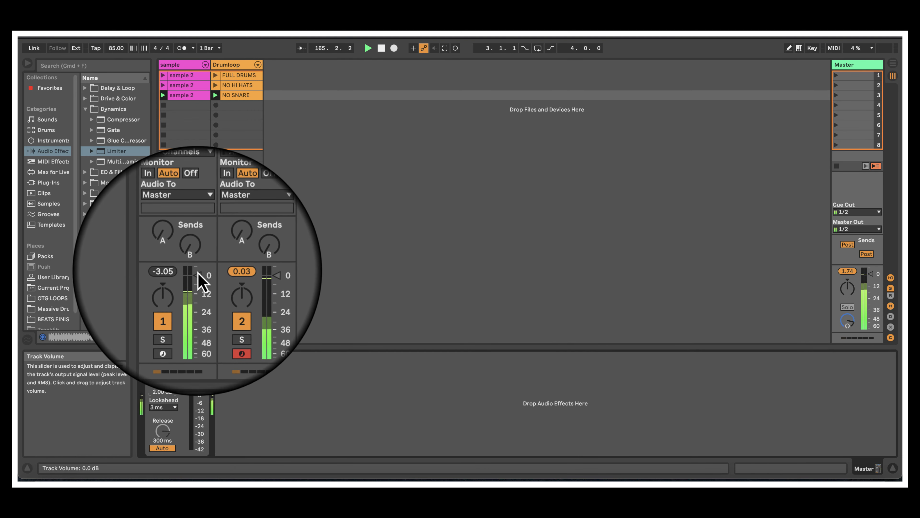
Lower the sample track's volume to about -4 dB and add an EQ Eight to that track
{"action": "left_click", "coordinate": [198, 275]}
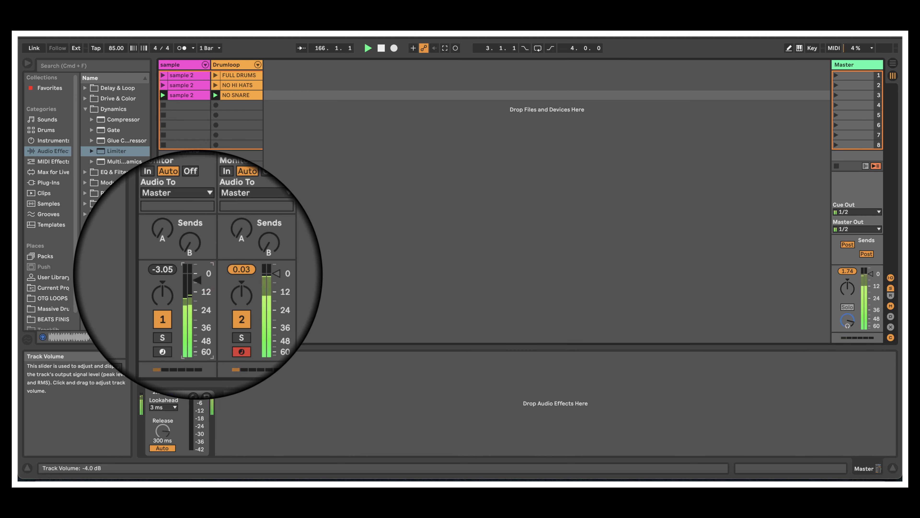
{"action": "left_click_drag", "start_coordinate": [198, 280], "coordinate": [197, 277]}
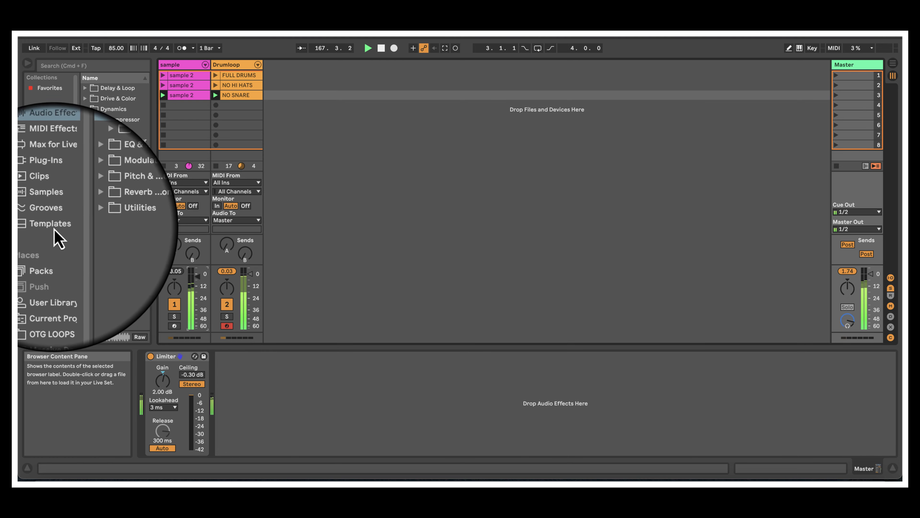
{"action": "left_click", "coordinate": [85, 109]}
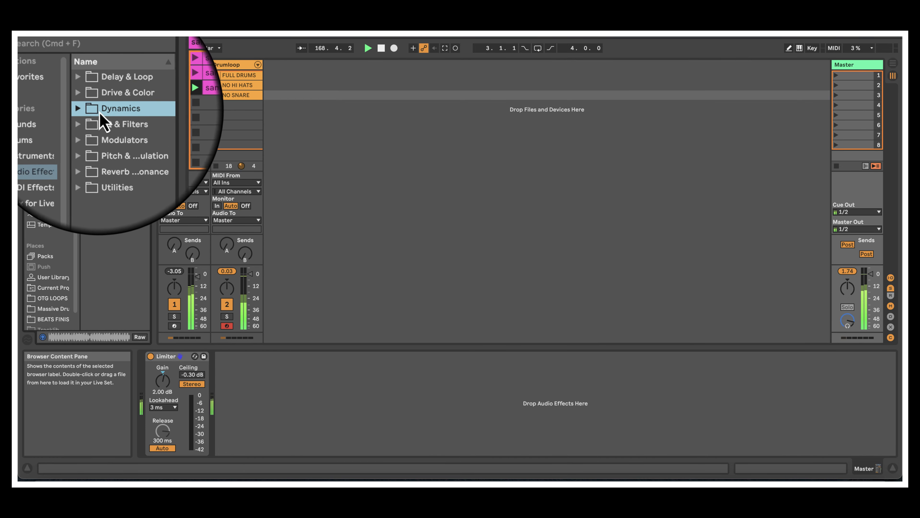
{"action": "left_click", "coordinate": [86, 124]}
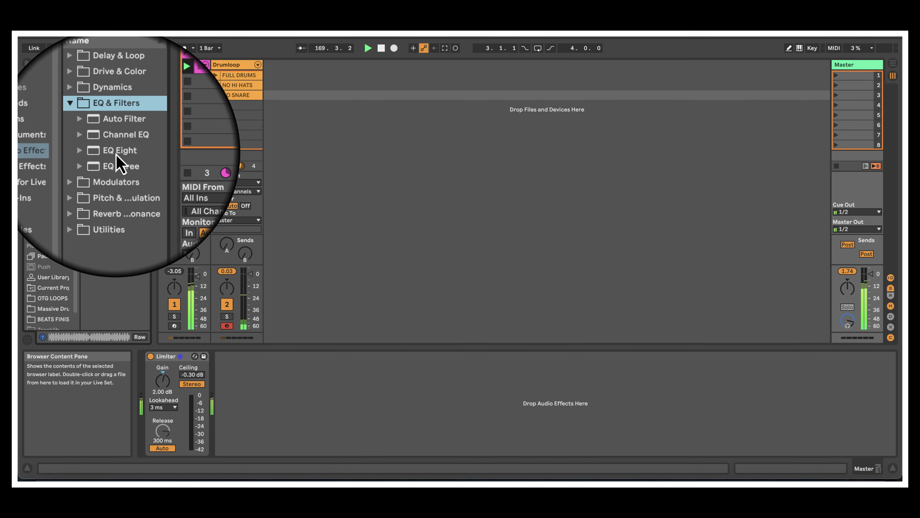
{"action": "left_click_drag", "start_coordinate": [115, 153], "coordinate": [182, 150]}
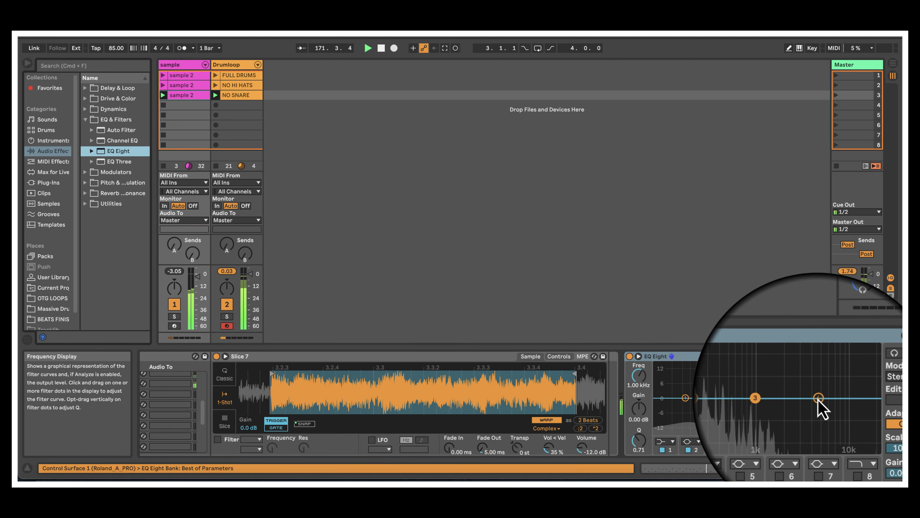
Boost the highs with band 4 of the sample track's EQ Eight and lower band 2 to about -1.61 dB at 178 Hz
{"action": "left_click_drag", "start_coordinate": [818, 402], "coordinate": [793, 373]}
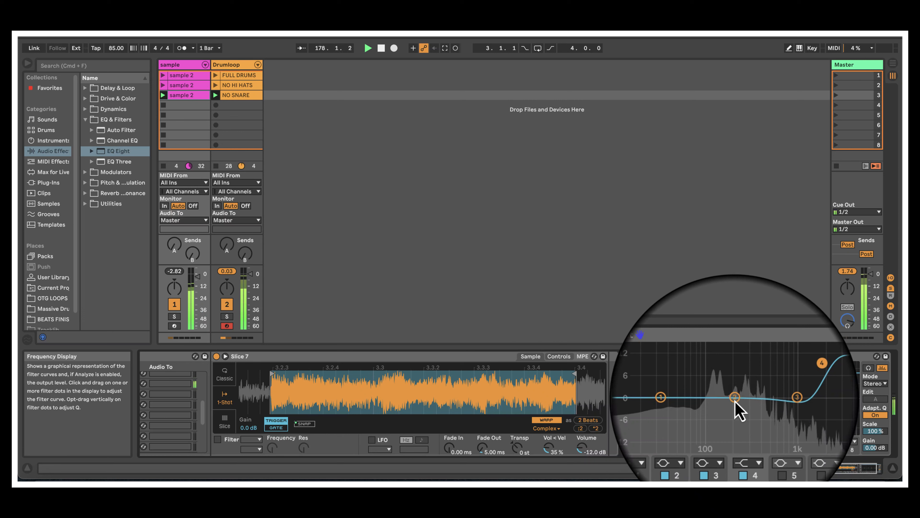
{"action": "left_click_drag", "start_coordinate": [735, 399], "coordinate": [735, 405]}
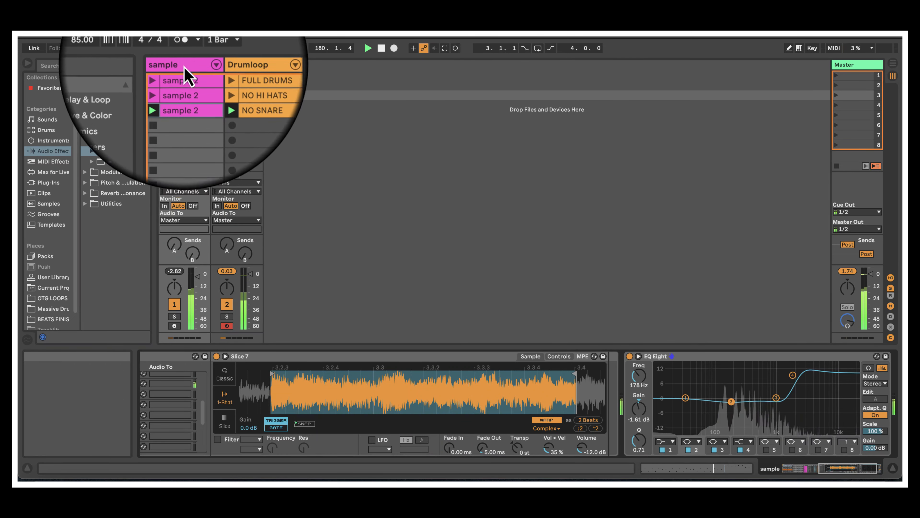
Examine the first sample 2 clip's notes and the slice pads in the sample track's drum rack
{"action": "left_click", "coordinate": [180, 66]}
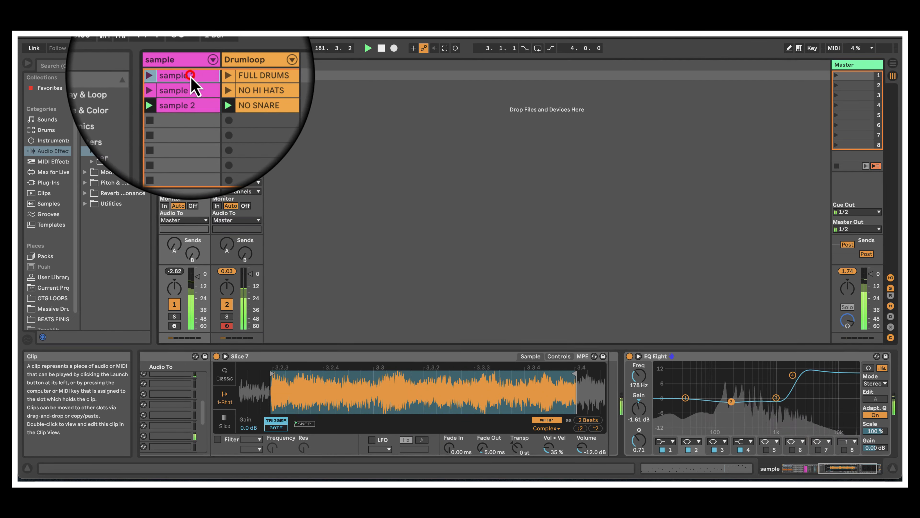
{"action": "left_click", "coordinate": [191, 77]}
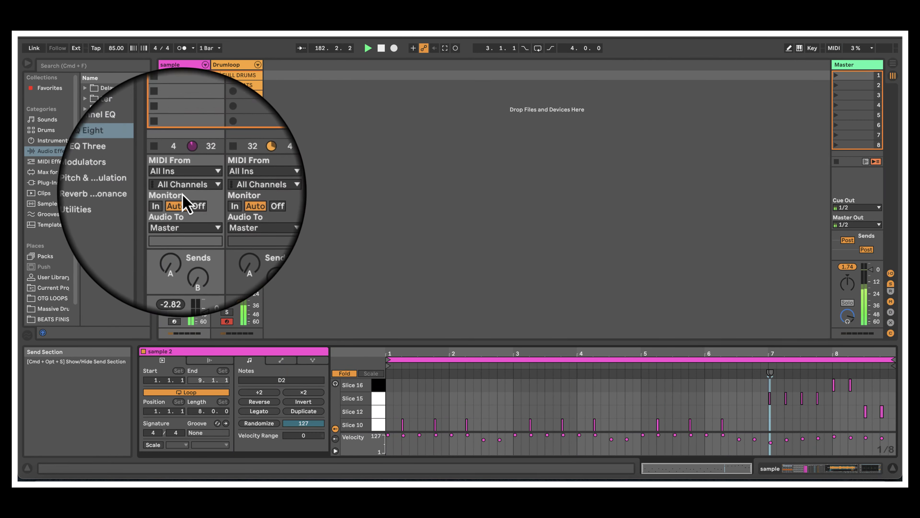
{"action": "left_click", "coordinate": [173, 69]}
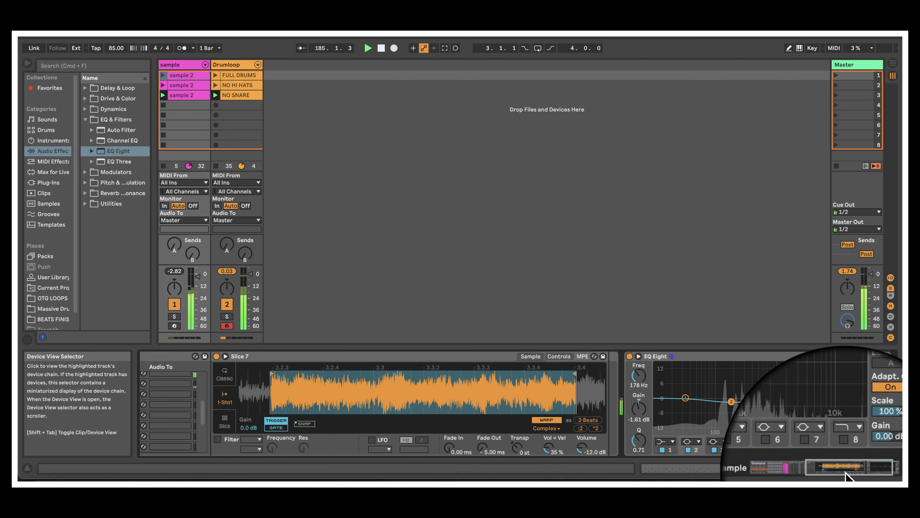
{"action": "left_click_drag", "start_coordinate": [843, 473], "coordinate": [775, 472]}
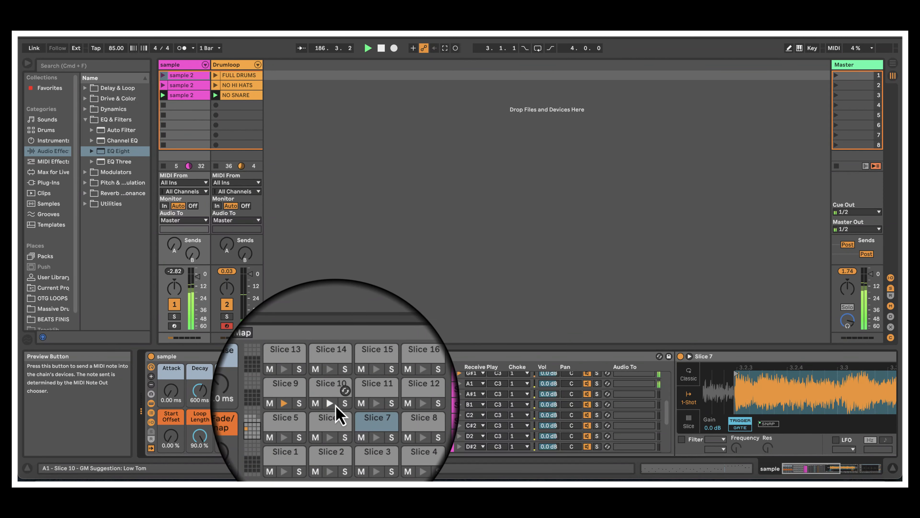
{"action": "scroll", "coordinate": [365, 374], "scroll_direction": "up", "scroll_amount": 10}
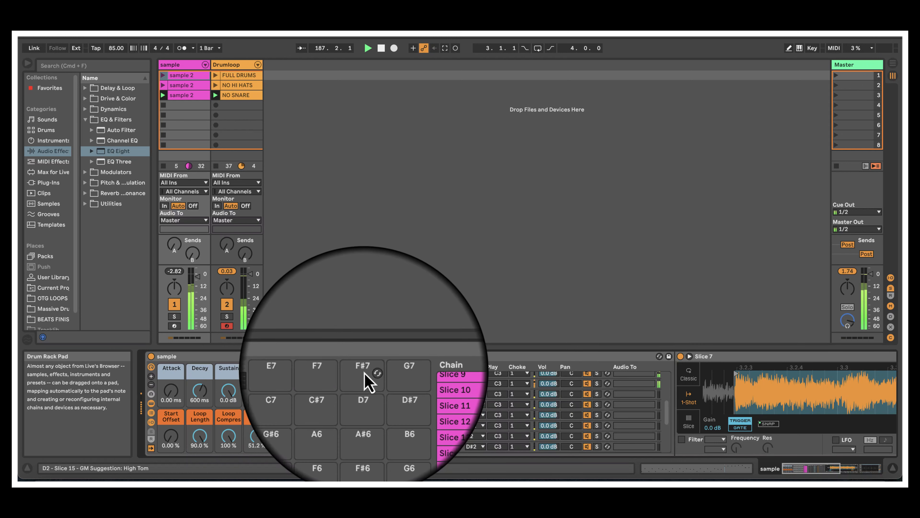
{"action": "scroll", "coordinate": [364, 373], "scroll_direction": "up", "scroll_amount": 2}
{"action": "scroll", "coordinate": [364, 374], "scroll_direction": "down", "scroll_amount": 15}
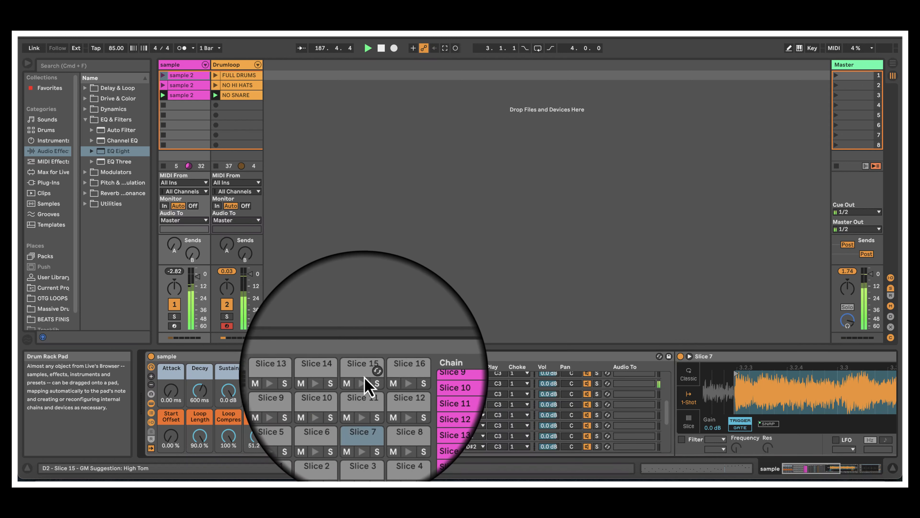
{"action": "scroll", "coordinate": [365, 383], "scroll_direction": "up", "scroll_amount": 2}
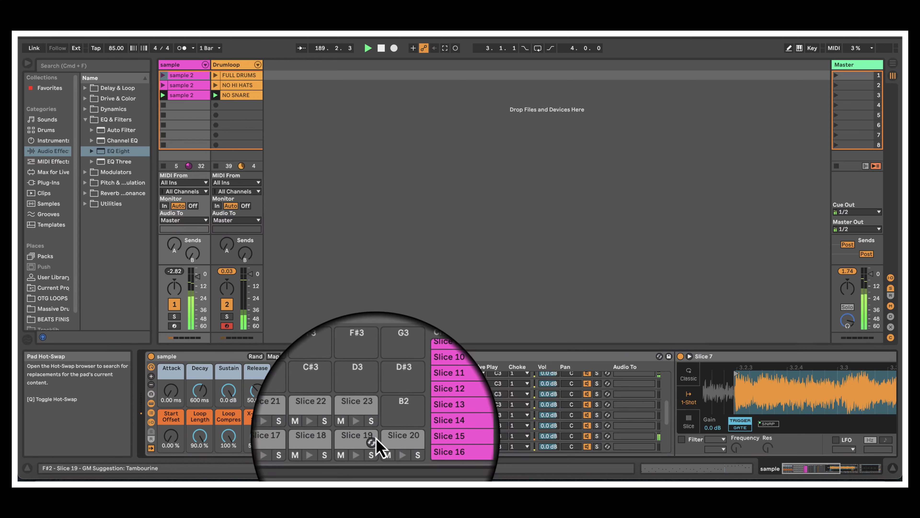
{"action": "scroll", "coordinate": [378, 434], "scroll_direction": "up", "scroll_amount": 4}
{"action": "scroll", "coordinate": [376, 438], "scroll_direction": "down", "scroll_amount": 8}
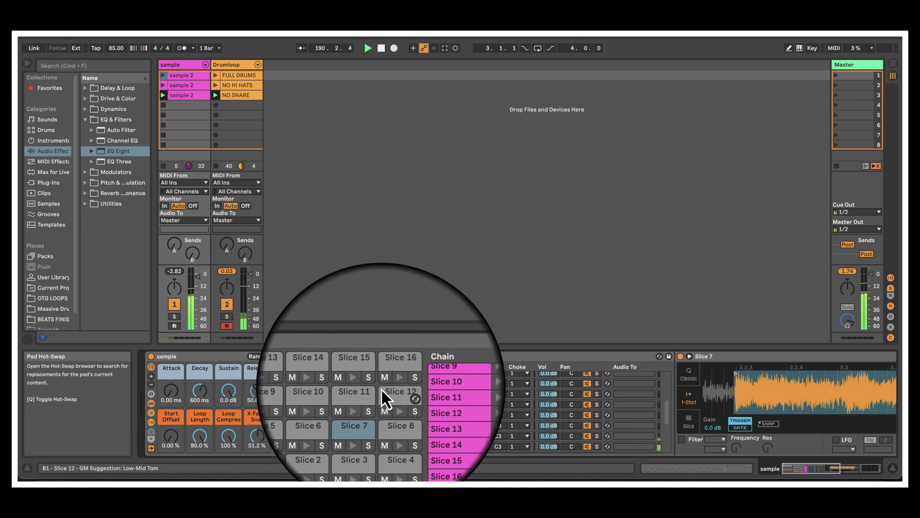
Select Slice 15 in the sample track's drum rack and move its sample start marker later, to between 6.1.3 and 6.1.4
{"action": "left_click", "coordinate": [356, 370]}
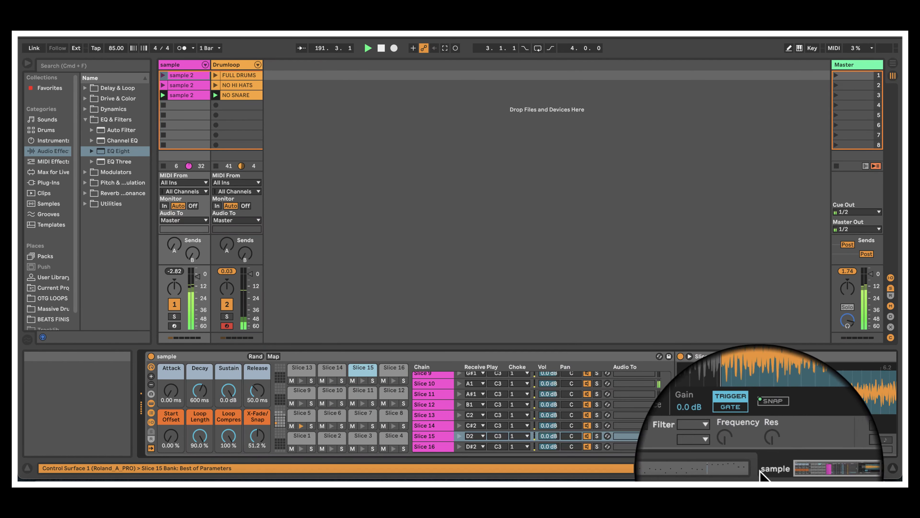
{"action": "left_click_drag", "start_coordinate": [821, 470], "coordinate": [850, 471]}
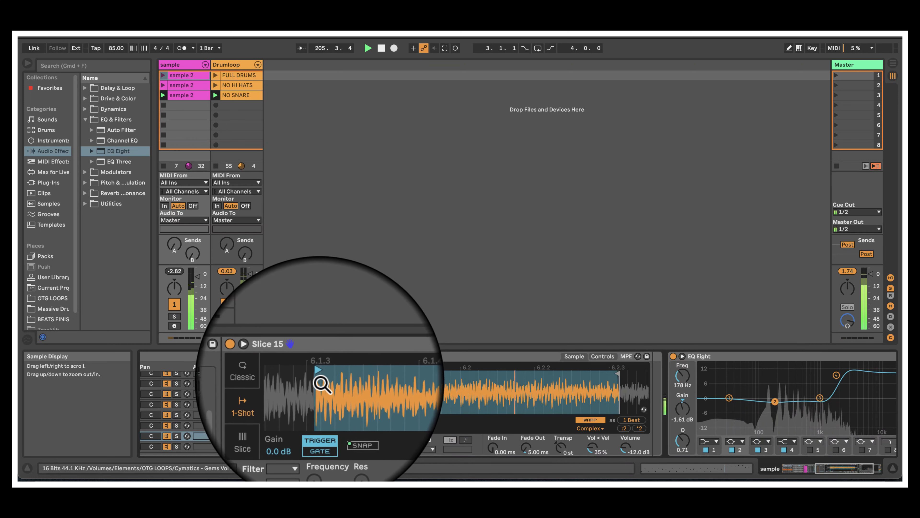
{"action": "left_click_drag", "start_coordinate": [313, 374], "coordinate": [333, 373]}
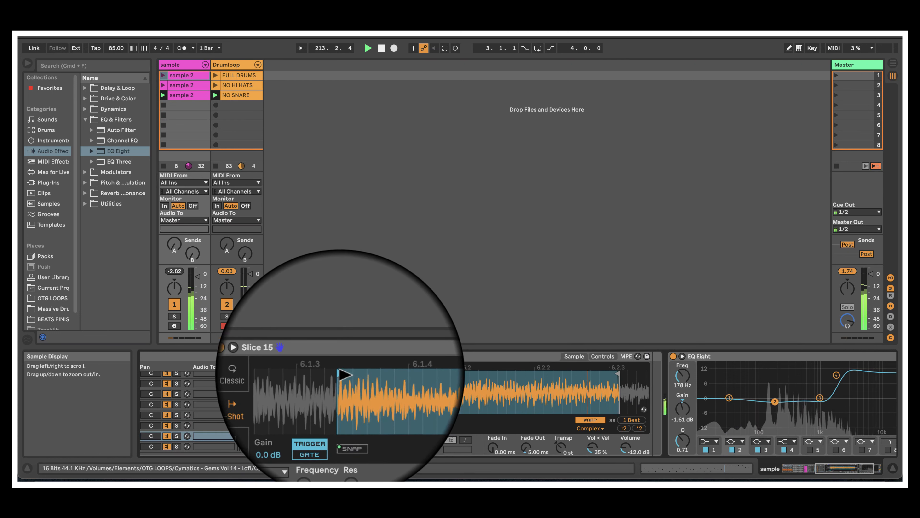
{"action": "left_click_drag", "start_coordinate": [340, 374], "coordinate": [350, 374]}
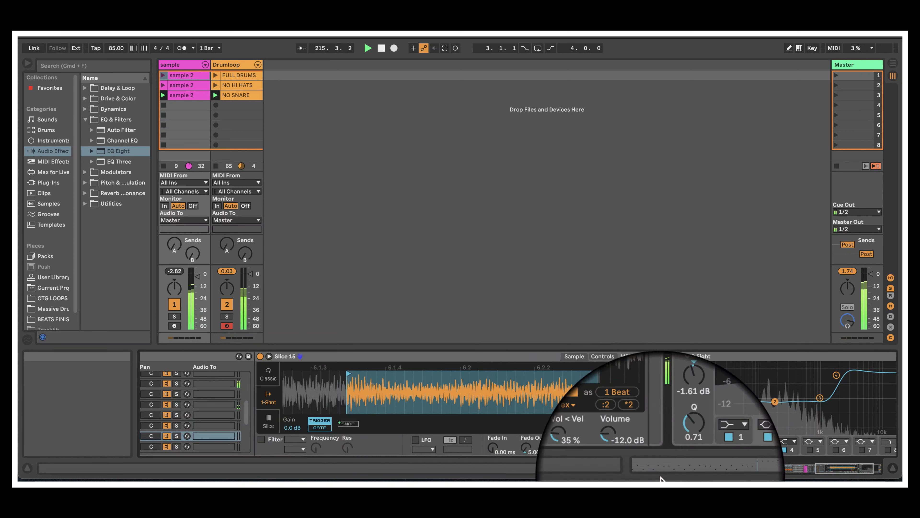
{"action": "left_click", "coordinate": [828, 473]}
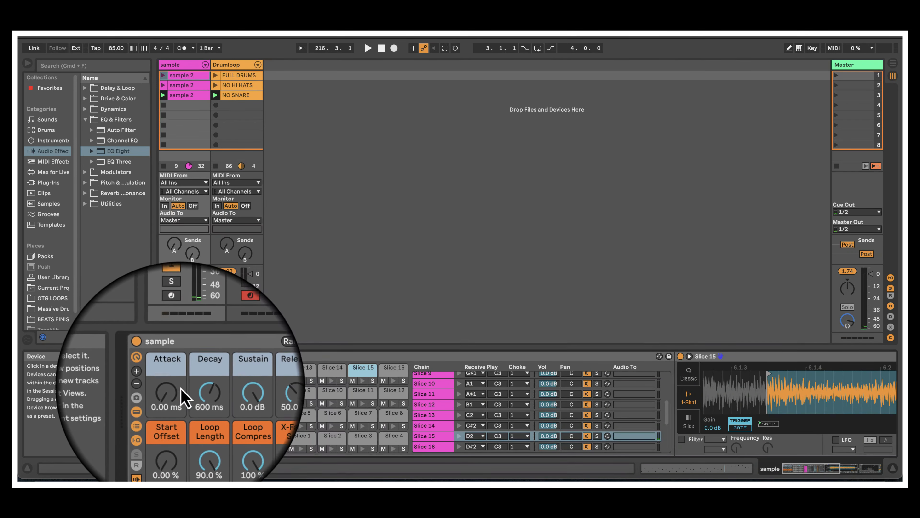
{"action": "left_click", "coordinate": [167, 392]}
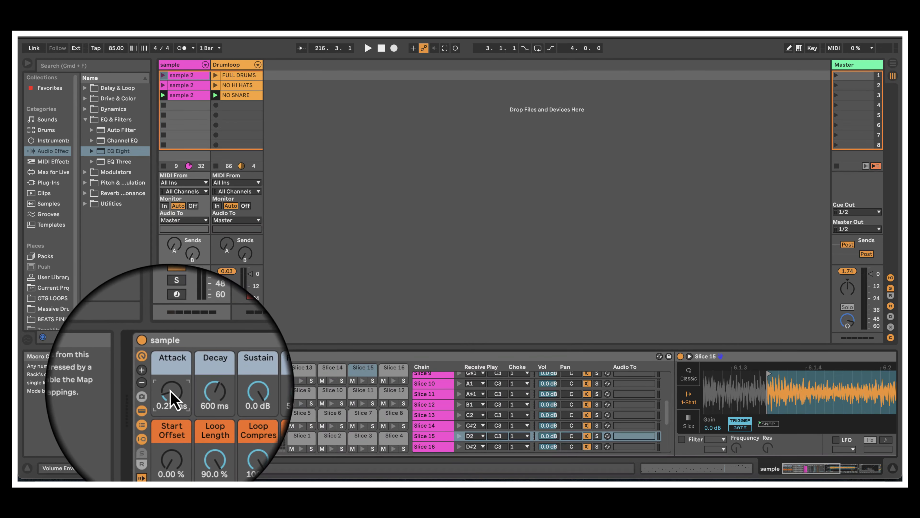
{"action": "left_click_drag", "start_coordinate": [171, 391], "coordinate": [171, 405]}
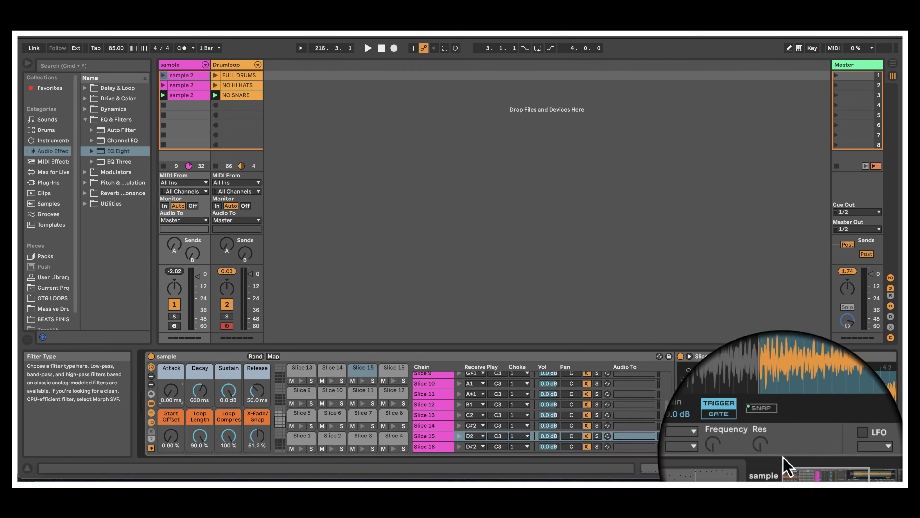
Set Slice 15's Fade In to 20.9 ms and audition its pad in the sample track's drum rack
{"action": "left_click_drag", "start_coordinate": [802, 468], "coordinate": [894, 469]}
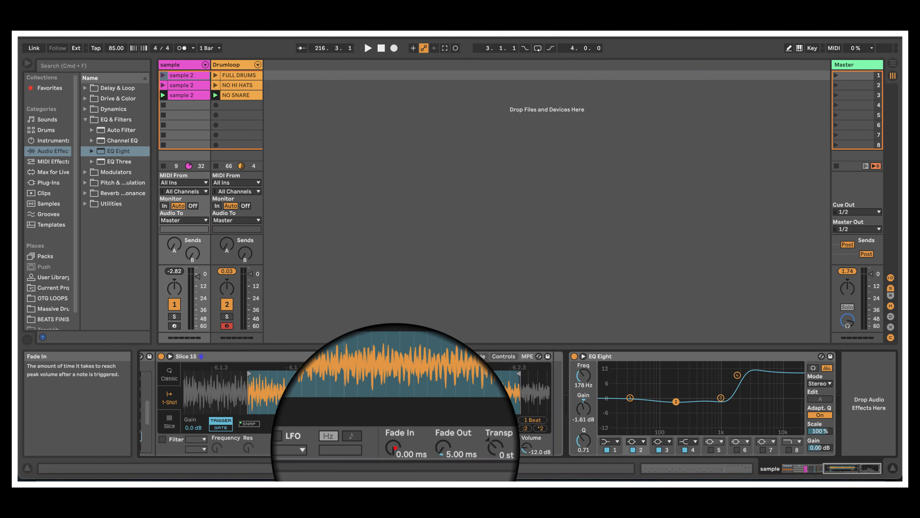
{"action": "left_click_drag", "start_coordinate": [396, 450], "coordinate": [396, 445]}
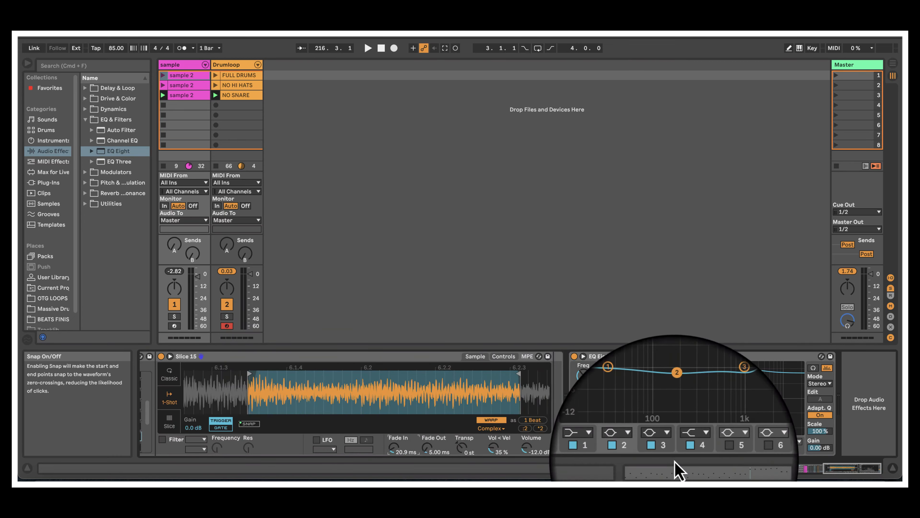
{"action": "left_click_drag", "start_coordinate": [865, 470], "coordinate": [781, 473]}
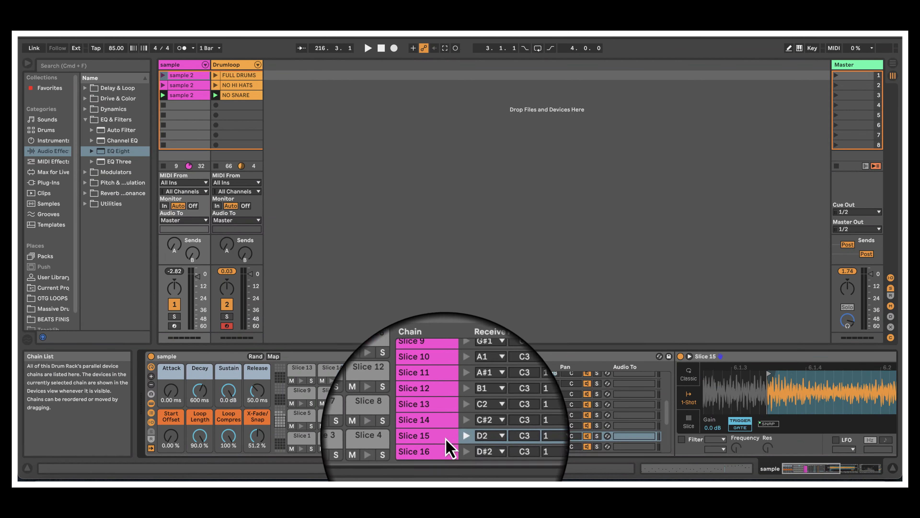
{"action": "left_click", "coordinate": [362, 382]}
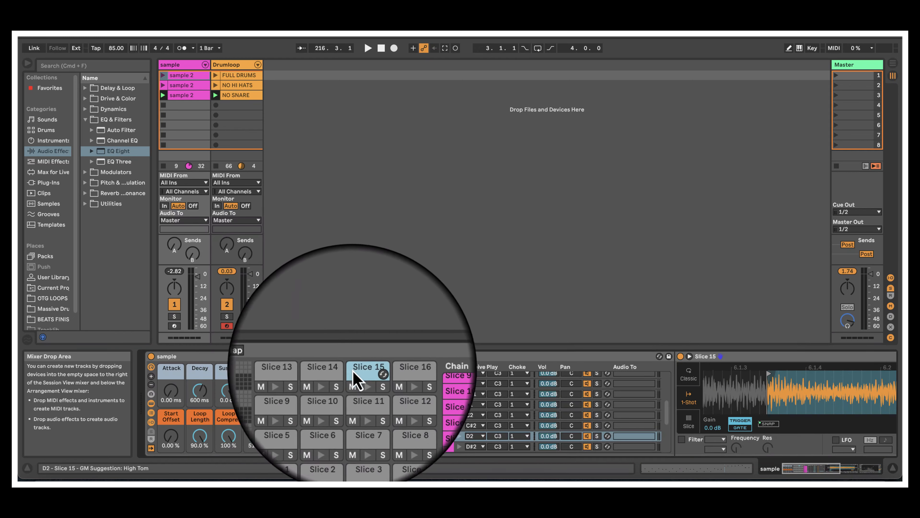
{"action": "left_click", "coordinate": [363, 381]}
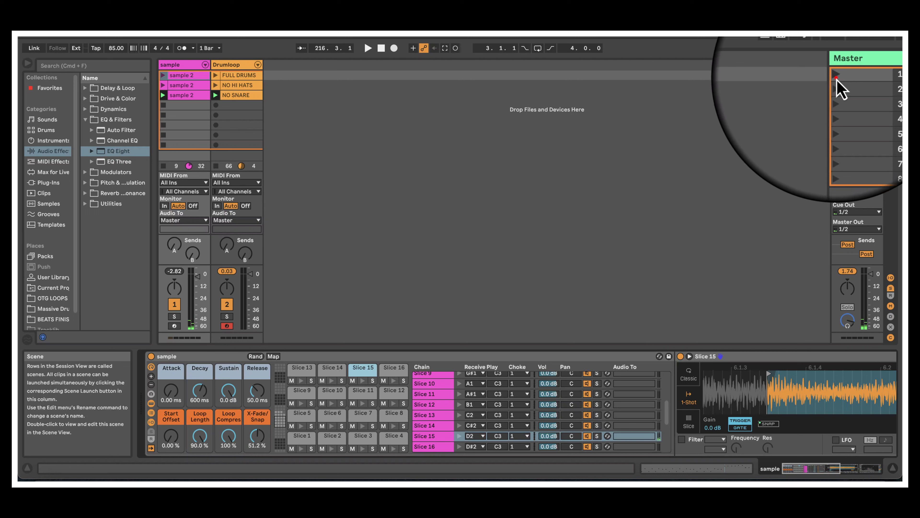
Play scene 1 and look through the chain list of the sample track's drum rack
{"action": "left_click", "coordinate": [836, 75]}
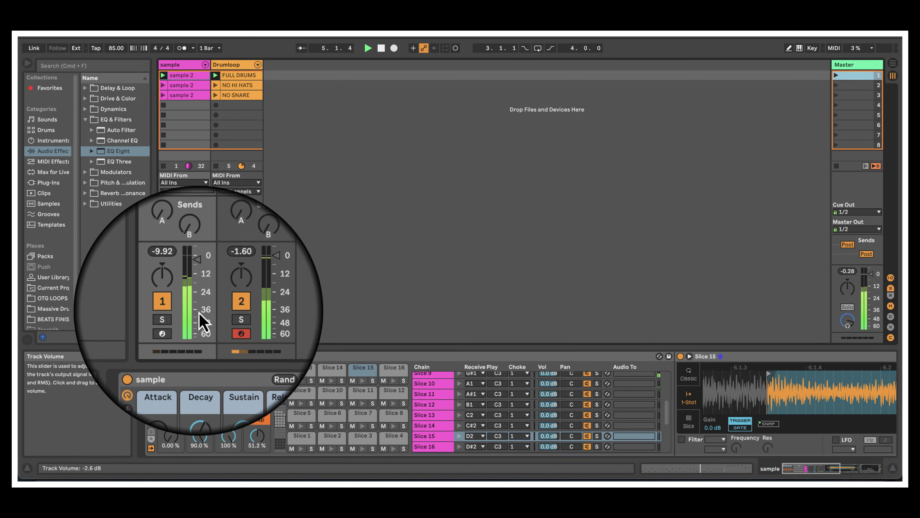
{"action": "left_click", "coordinate": [634, 439]}
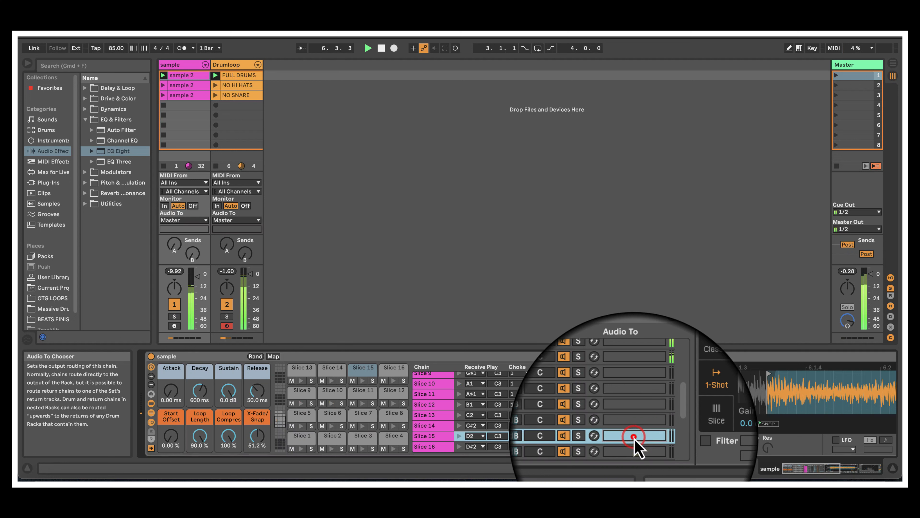
{"action": "scroll", "coordinate": [640, 444], "scroll_direction": "up", "scroll_amount": 4}
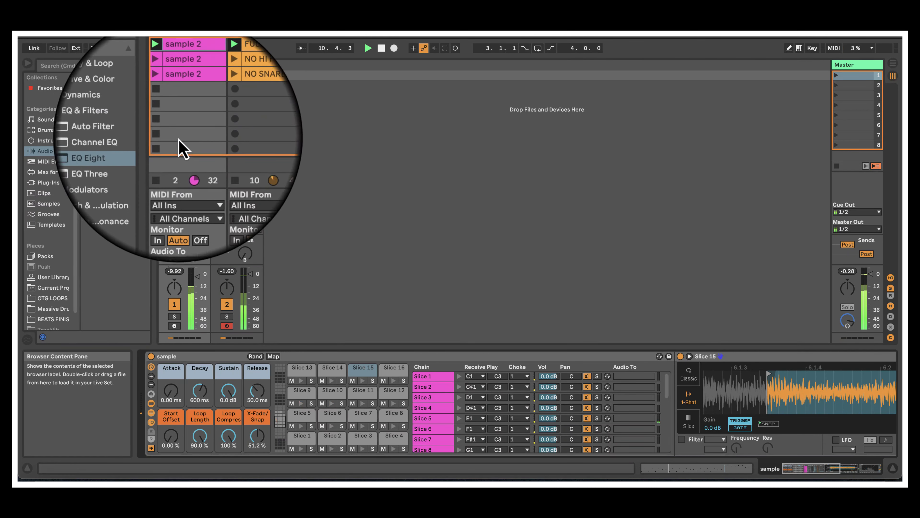
Add a Reverb from the audio effects to the Slice 5 chain of the Drumloop track's drum rack
{"action": "left_click", "coordinate": [237, 66]}
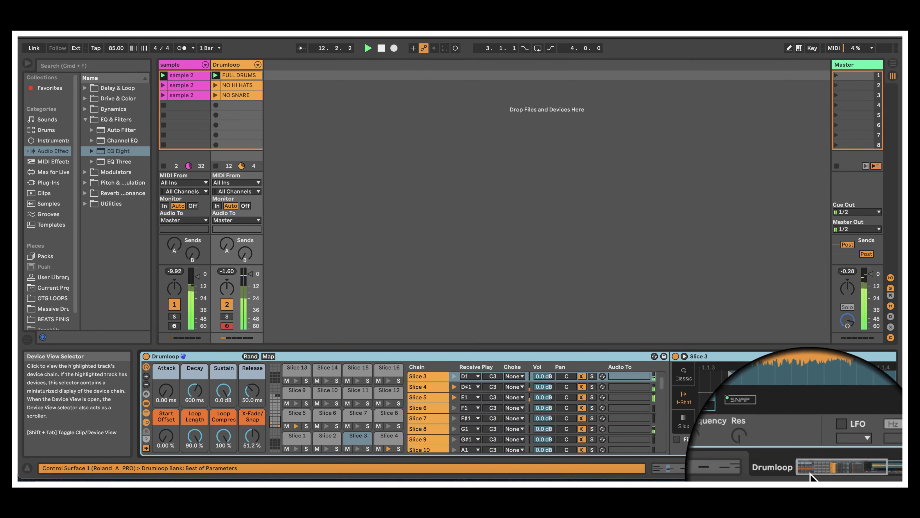
{"action": "left_click_drag", "start_coordinate": [810, 473], "coordinate": [858, 476]}
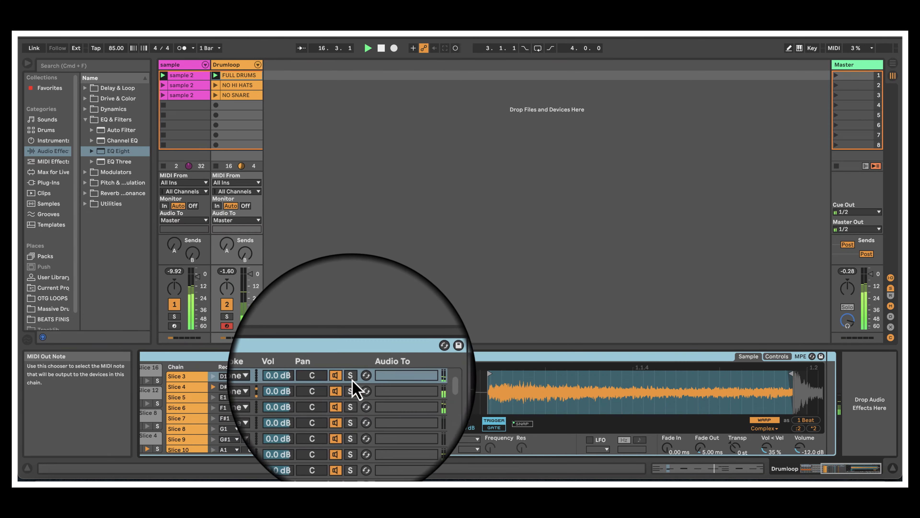
{"action": "left_click", "coordinate": [378, 377]}
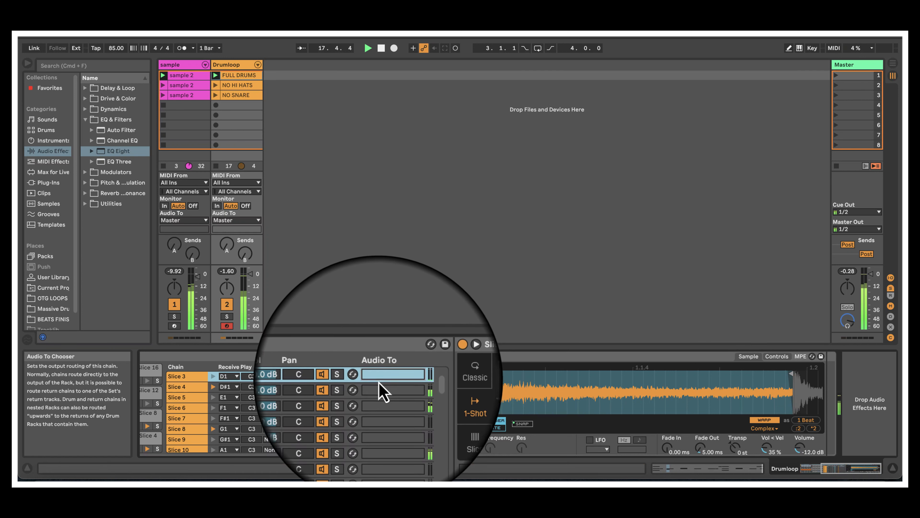
{"action": "left_click", "coordinate": [177, 396]}
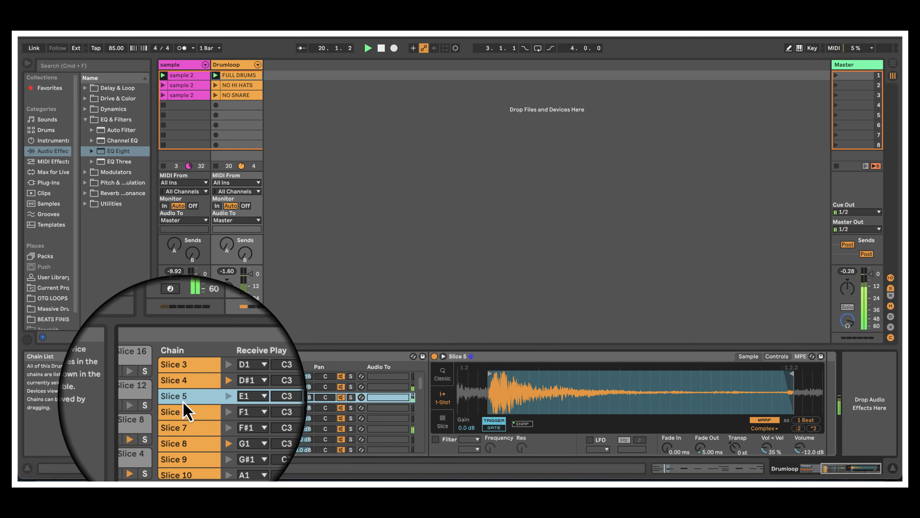
{"action": "left_click", "coordinate": [85, 120]}
{"action": "left_click", "coordinate": [85, 151]}
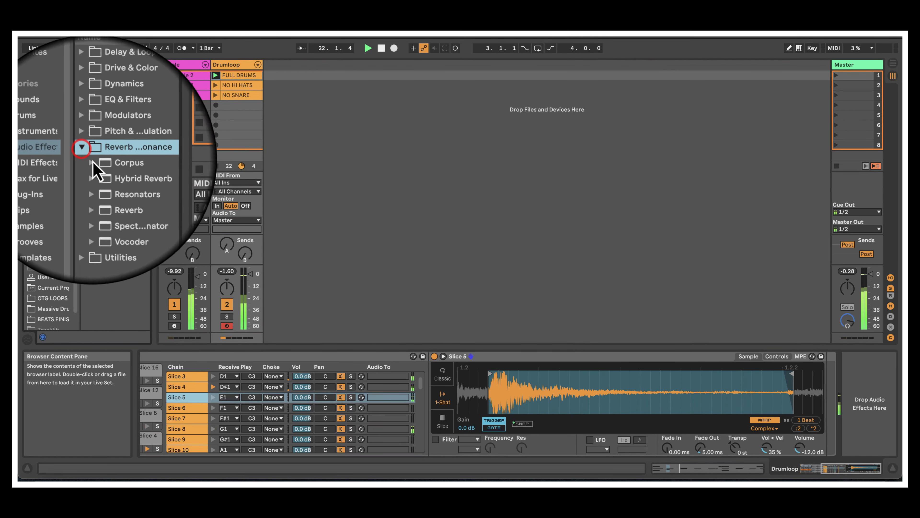
{"action": "left_click", "coordinate": [107, 196]}
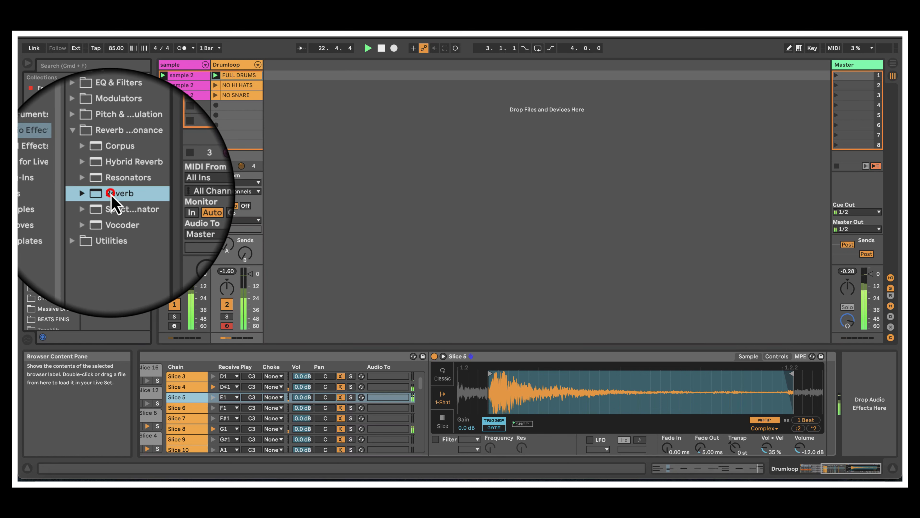
Set the Slice 5 Reverb's density to High and its dry/wet mix to 36%
{"action": "left_click_drag", "start_coordinate": [835, 404], "coordinate": [828, 373]}
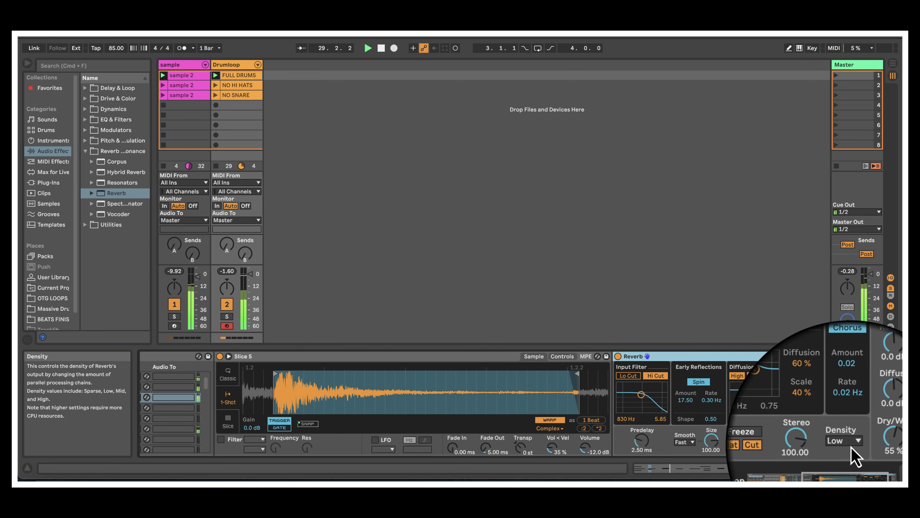
{"action": "left_click_drag", "start_coordinate": [853, 446], "coordinate": [849, 432]}
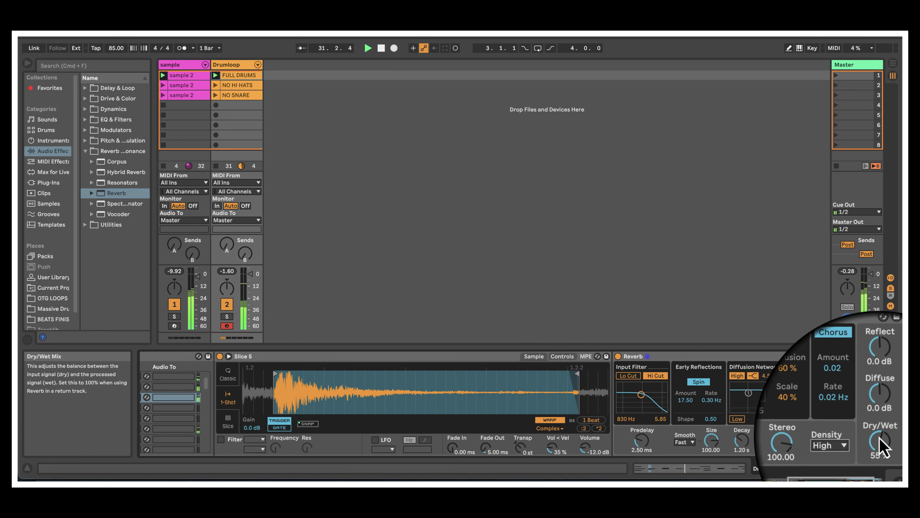
{"action": "left_click", "coordinate": [692, 442]}
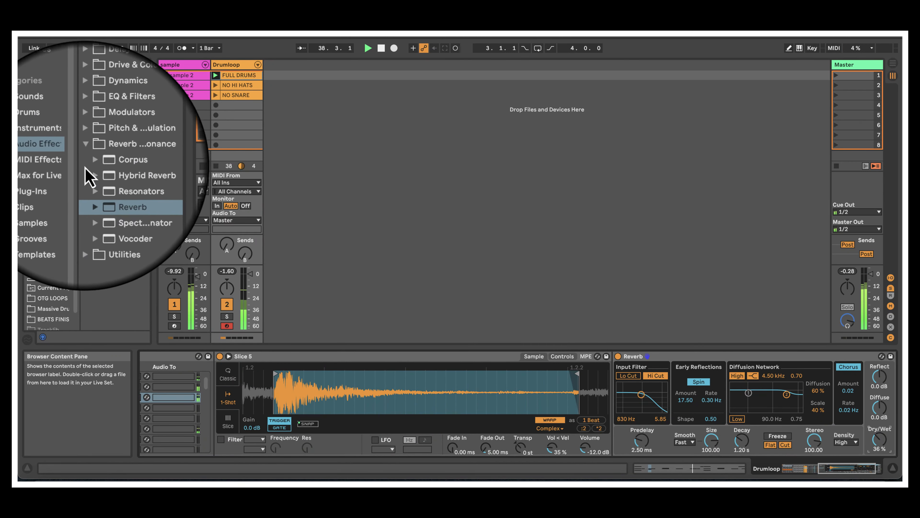
Add an EQ Eight to the Drumloop track and boost its band 4 to about 6.82 dB at 5.62 kHz
{"action": "left_click", "coordinate": [85, 151]}
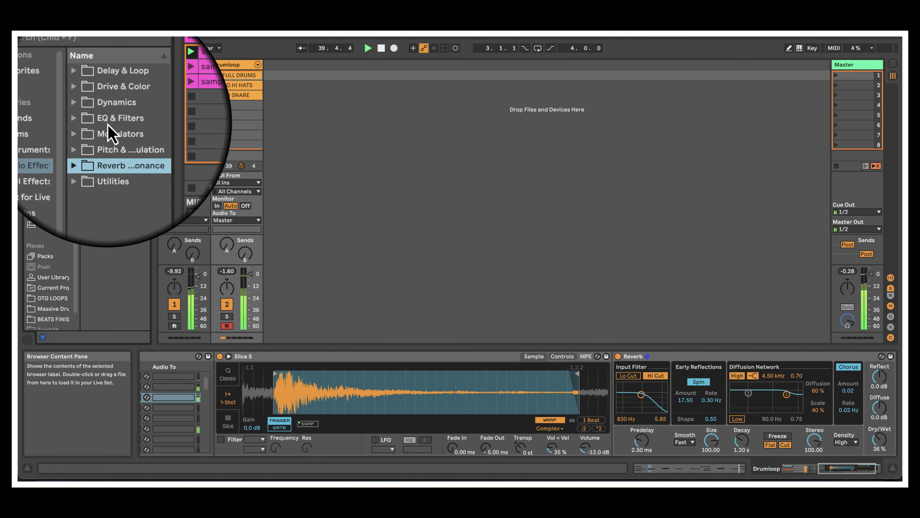
{"action": "left_click", "coordinate": [89, 120]}
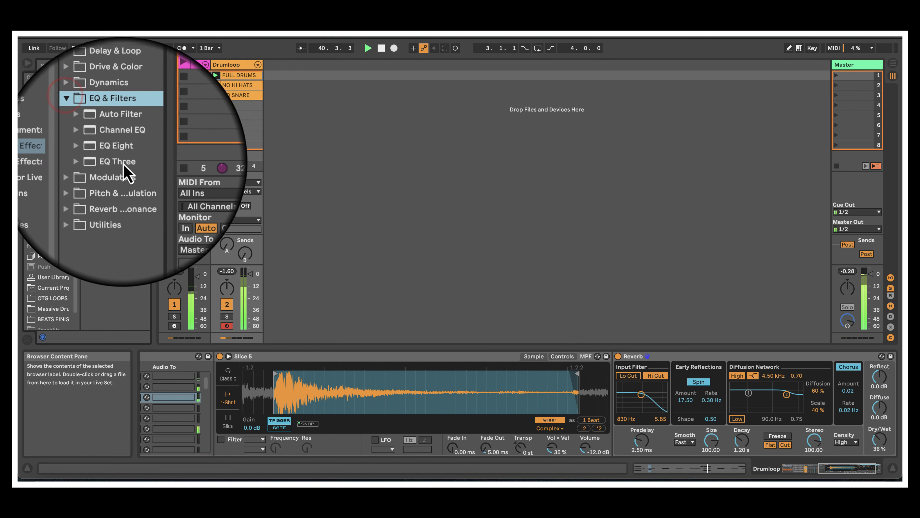
{"action": "left_click_drag", "start_coordinate": [121, 154], "coordinate": [236, 115]}
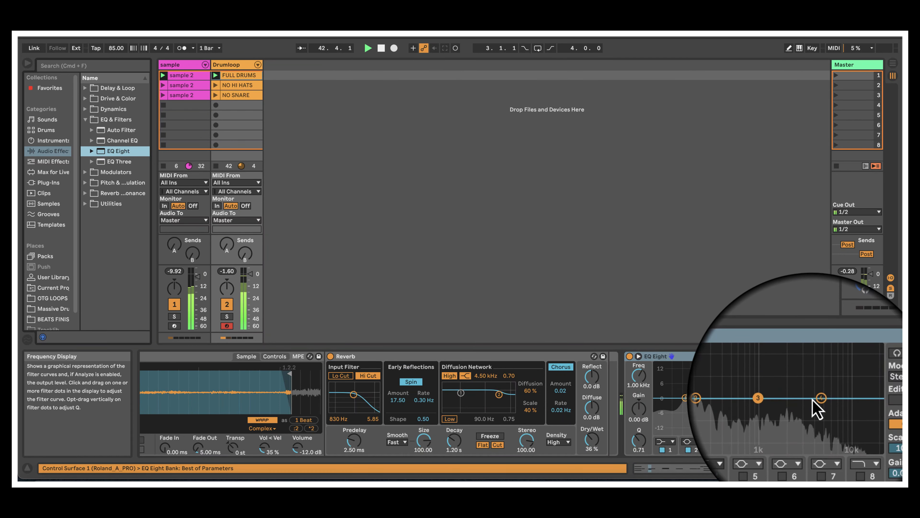
{"action": "left_click_drag", "start_coordinate": [818, 399], "coordinate": [816, 398]}
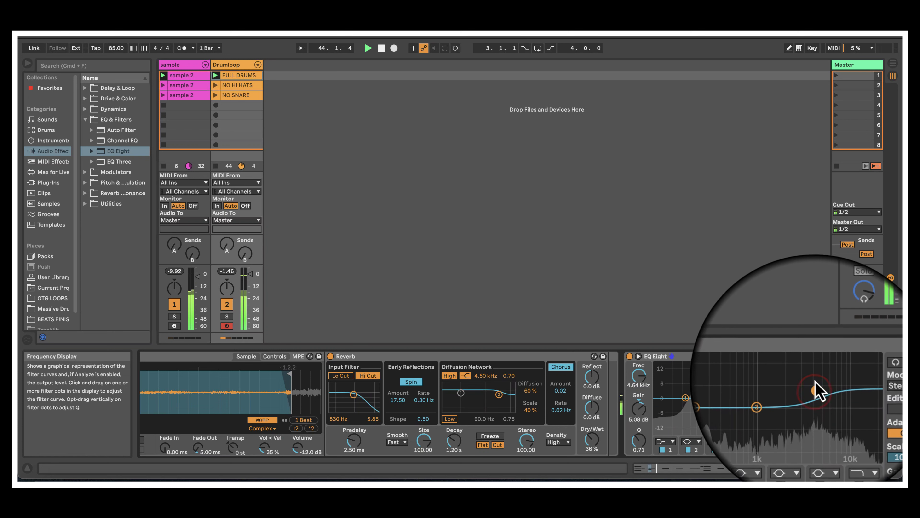
{"action": "left_click_drag", "start_coordinate": [816, 389], "coordinate": [815, 386]}
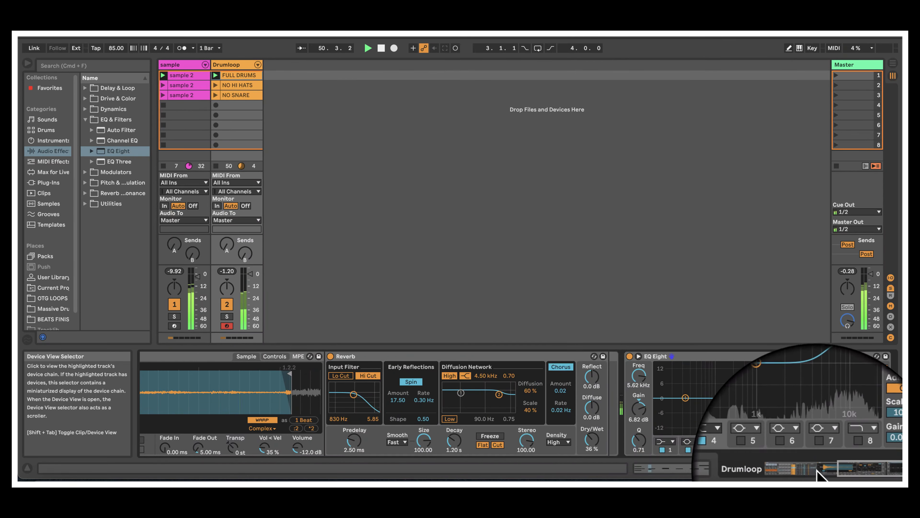
Set the Slice 4 chain's volume in the Drumloop track's drum rack to -6.0 dB
{"action": "left_click", "coordinate": [855, 468]}
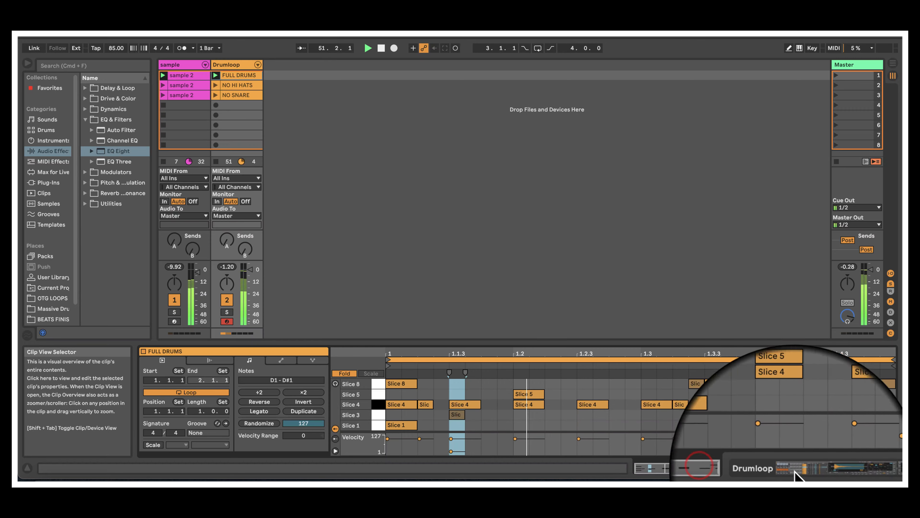
{"action": "left_click", "coordinate": [243, 67]}
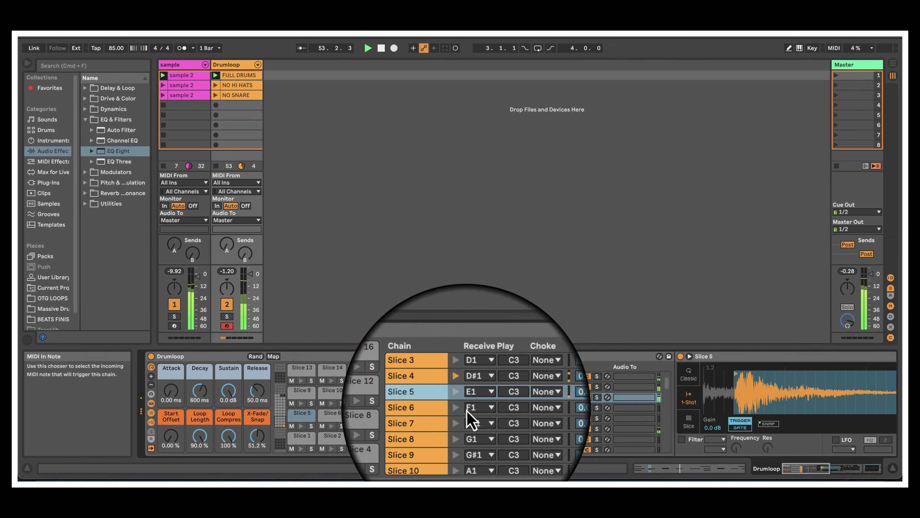
{"action": "left_click", "coordinate": [433, 385]}
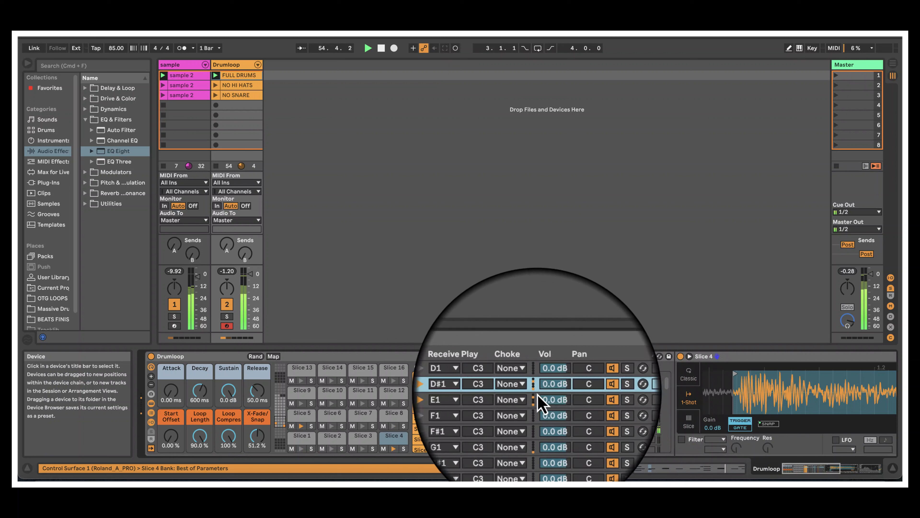
{"action": "left_click_drag", "start_coordinate": [549, 386], "coordinate": [550, 391]}
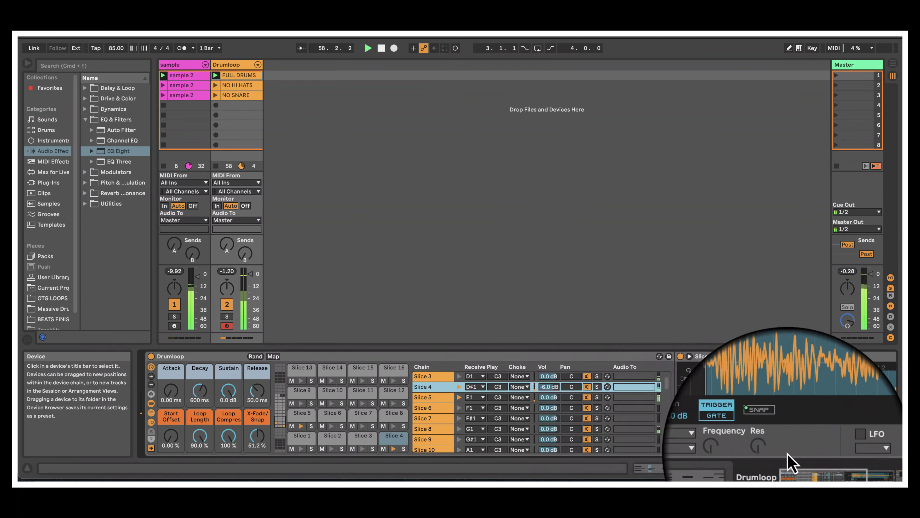
Make band 1 of the Drumloop track's EQ Eight a x4 low cut at about 39.1 Hz with a Q of about 4.76
{"action": "left_click_drag", "start_coordinate": [789, 467], "coordinate": [844, 470]}
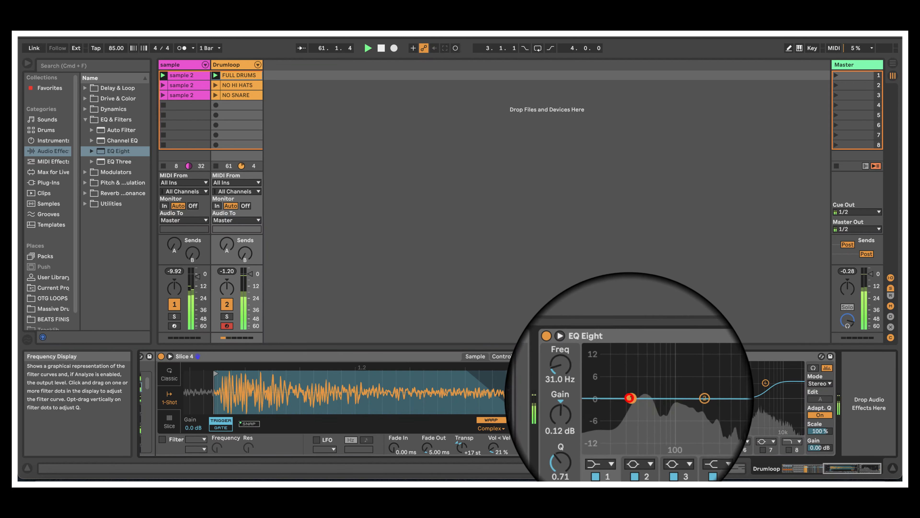
{"action": "left_click_drag", "start_coordinate": [629, 398], "coordinate": [644, 395]}
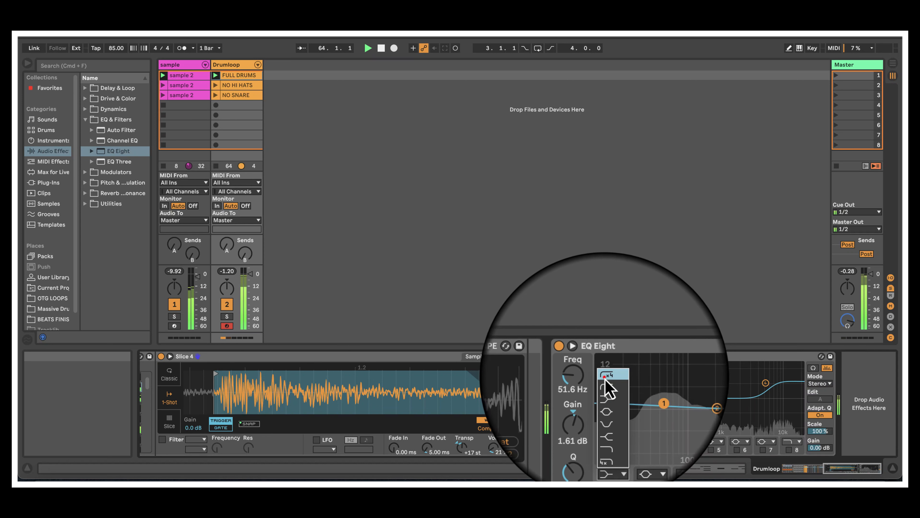
{"action": "left_click", "coordinate": [605, 378]}
{"action": "mouse_move", "coordinate": [645, 408]}
{"action": "left_mouse_down"}
{"action": "mouse_move", "coordinate": [636, 399]}
{"action": "mouse_move", "coordinate": [646, 411]}
{"action": "left_mouse_up"}
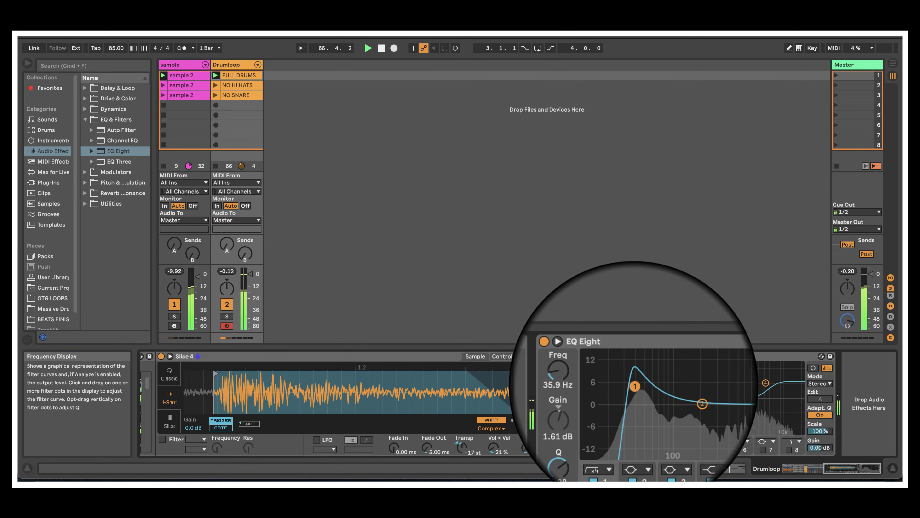
{"action": "left_click_drag", "start_coordinate": [635, 385], "coordinate": [636, 380]}
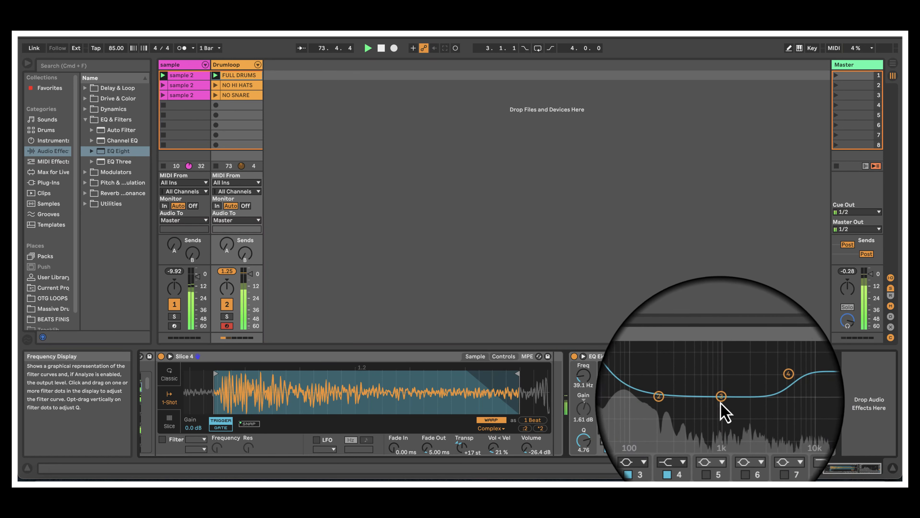
Move band 3 of the Drumloop track's EQ Eight to about 1.98 kHz with a gain of about 0.87 dB
{"action": "left_click_drag", "start_coordinate": [721, 397], "coordinate": [732, 396]}
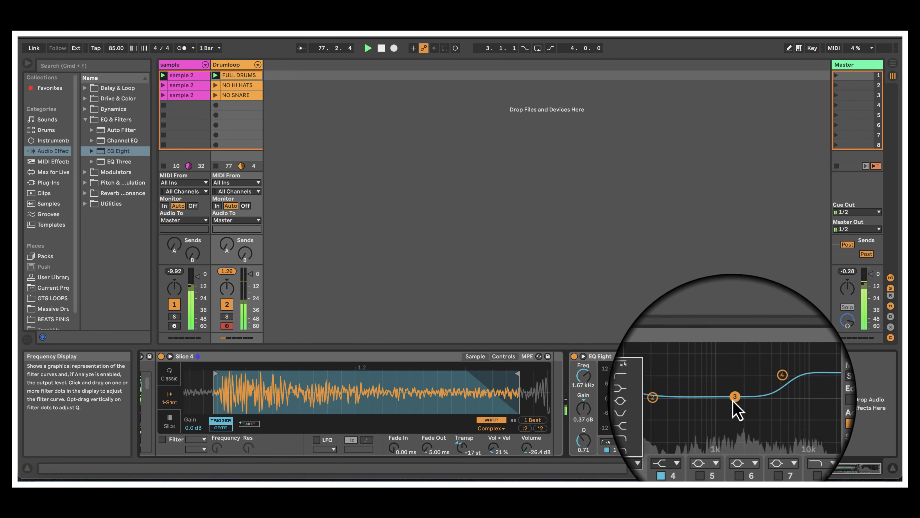
{"action": "left_click", "coordinate": [733, 400]}
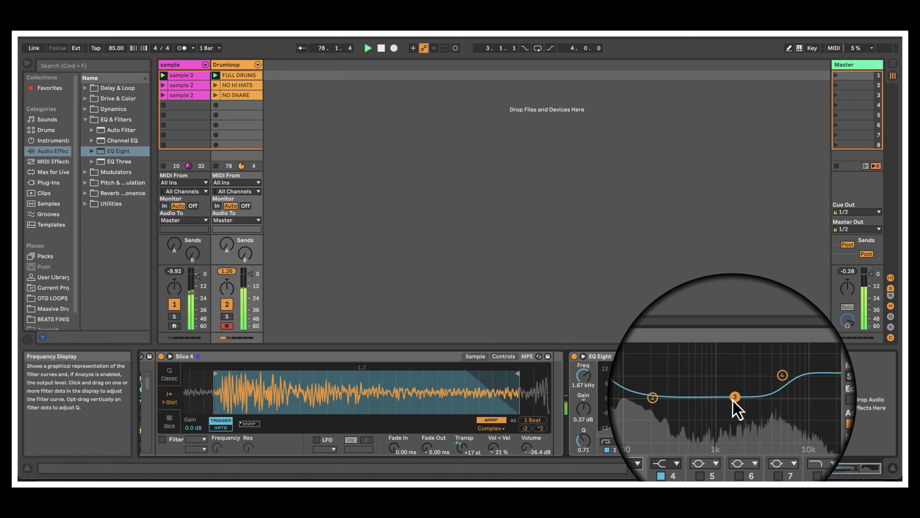
{"action": "left_click_drag", "start_coordinate": [734, 401], "coordinate": [738, 395]}
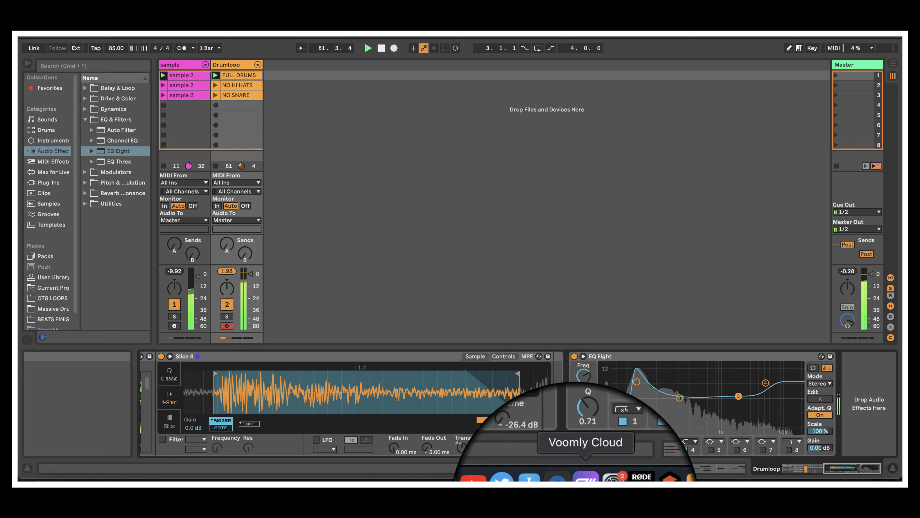
{"action": "left_click", "coordinate": [250, 275]}
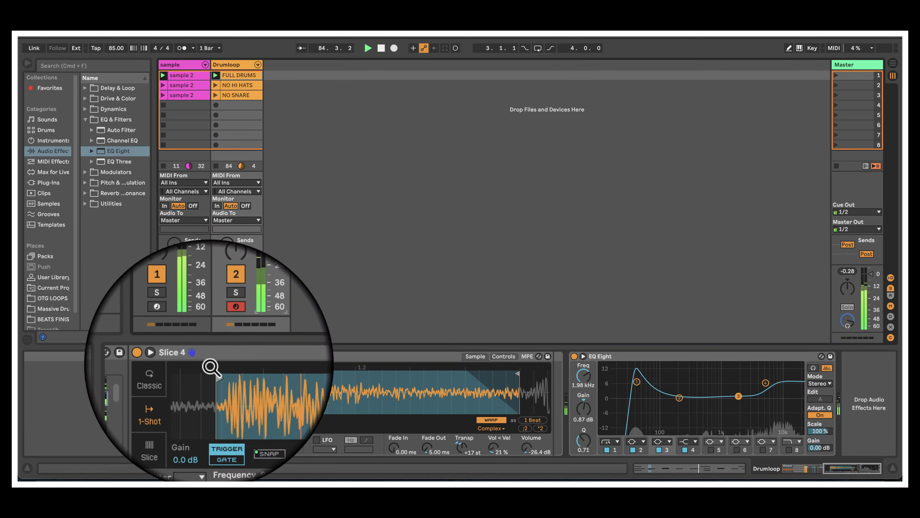
Widen the browser's content list and look through the available grooves and drum kits
{"action": "left_click", "coordinate": [789, 477]}
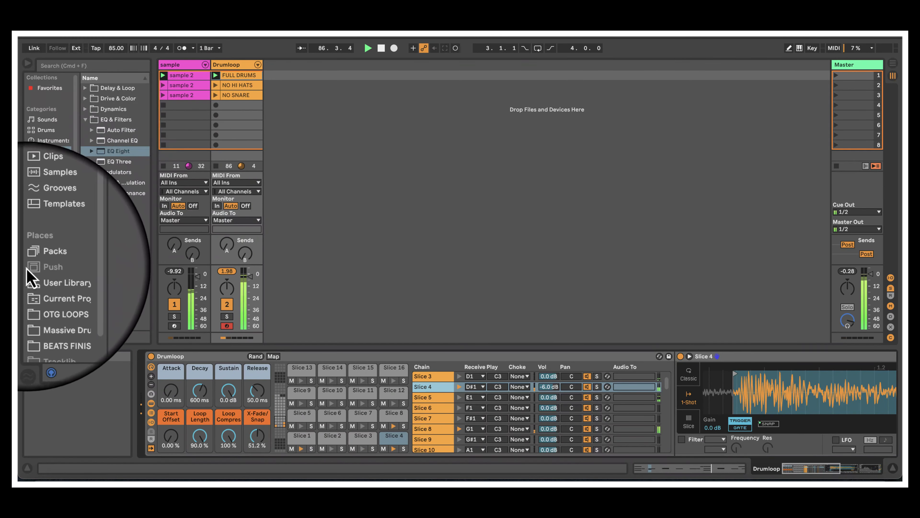
{"action": "left_click", "coordinate": [46, 212]}
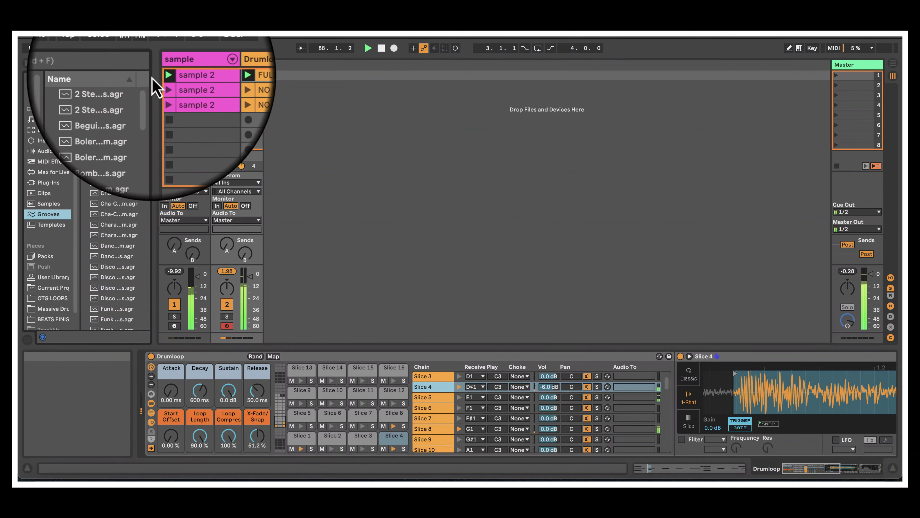
{"action": "left_click_drag", "start_coordinate": [151, 73], "coordinate": [227, 90]}
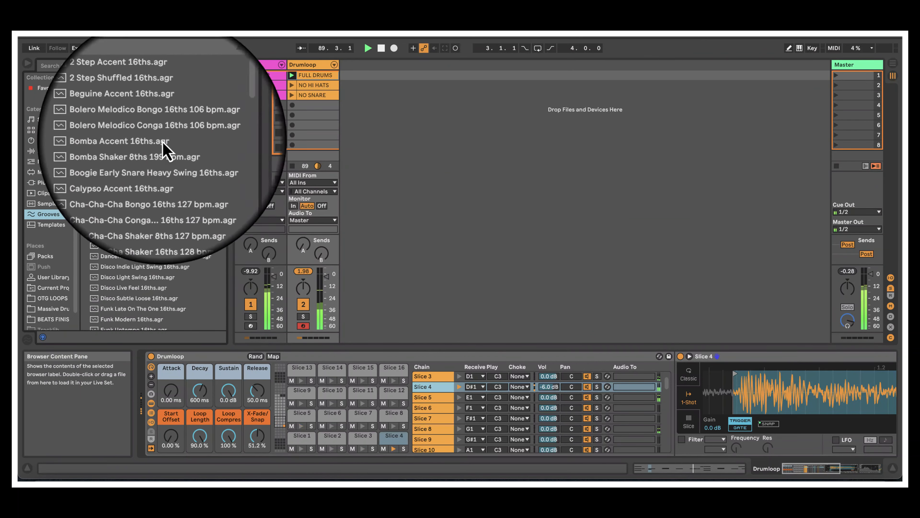
{"action": "scroll", "coordinate": [163, 218], "scroll_direction": "down", "scroll_amount": 6}
{"action": "scroll", "coordinate": [156, 305], "scroll_direction": "down", "scroll_amount": 10}
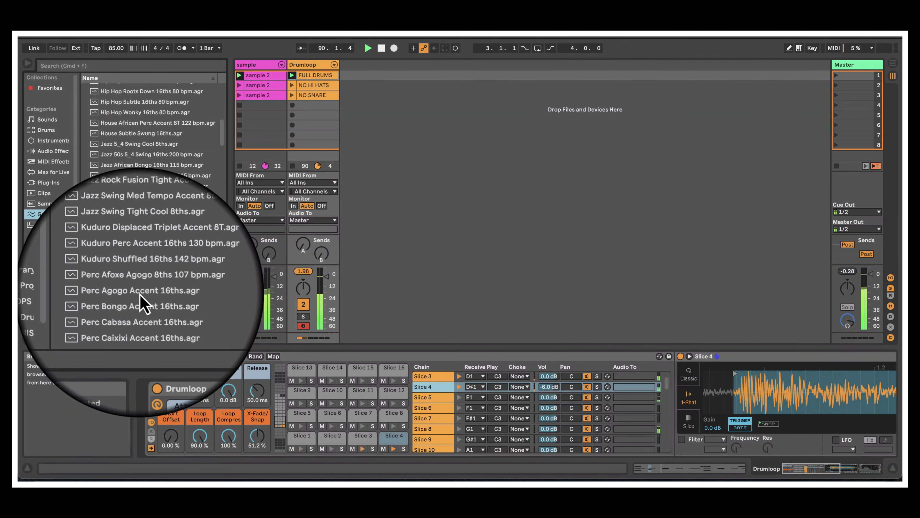
{"action": "scroll", "coordinate": [159, 305], "scroll_direction": "up", "scroll_amount": 12}
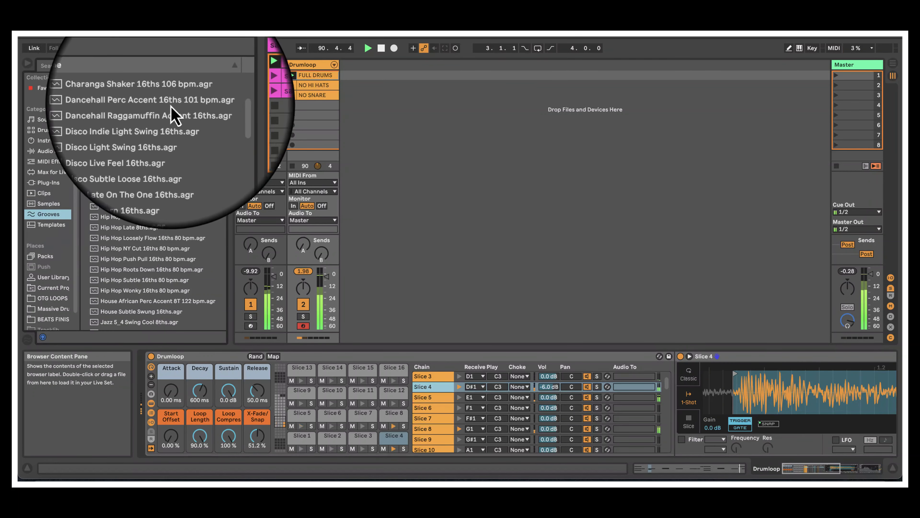
{"action": "scroll", "coordinate": [108, 192], "scroll_direction": "up", "scroll_amount": 5}
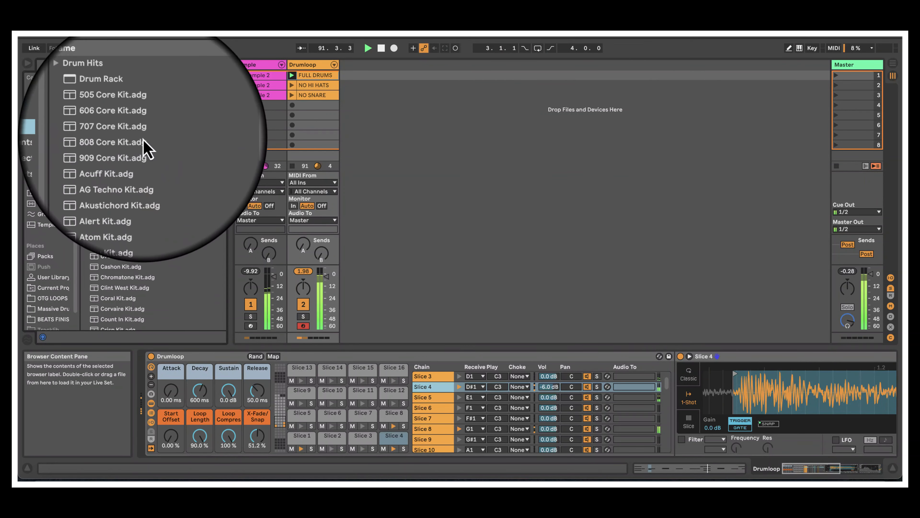
{"action": "scroll", "coordinate": [127, 156], "scroll_direction": "down", "scroll_amount": 4}
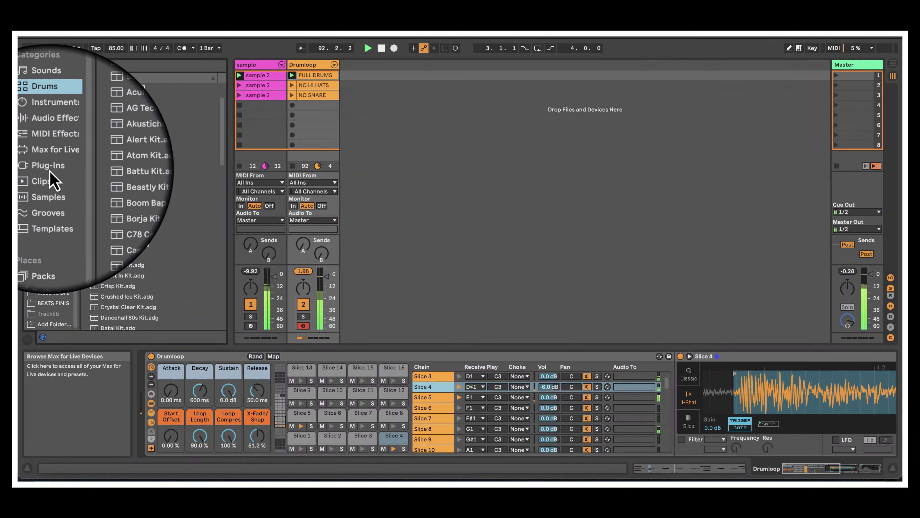
{"action": "scroll", "coordinate": [116, 210], "scroll_direction": "up", "scroll_amount": 5}
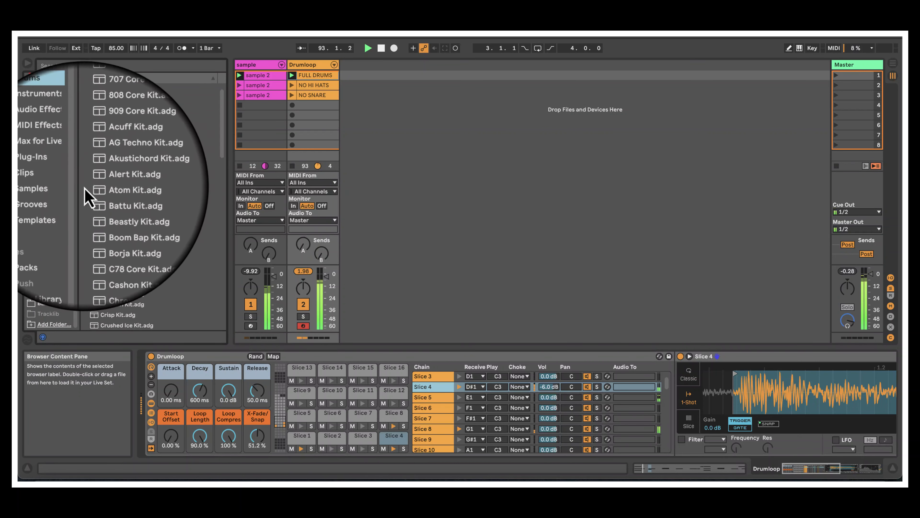
Browse the Bass sounds, audition Sub Clicky Bass and Sub Sine Bass, and load Sub Sine Bass onto a new track beside Drumloop
{"action": "left_click", "coordinate": [45, 105]}
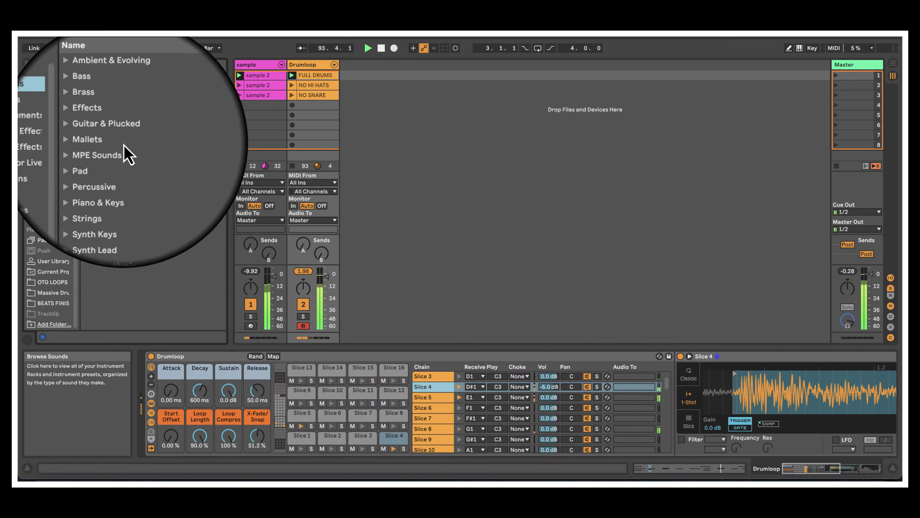
{"action": "left_click", "coordinate": [84, 98]}
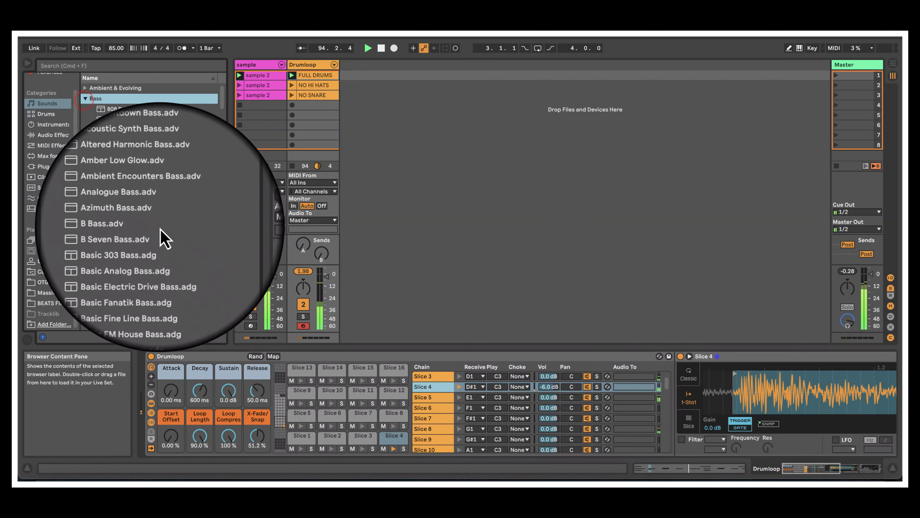
{"action": "scroll", "coordinate": [163, 237], "scroll_direction": "down", "scroll_amount": 5}
{"action": "scroll", "coordinate": [163, 237], "scroll_direction": "down", "scroll_amount": 15}
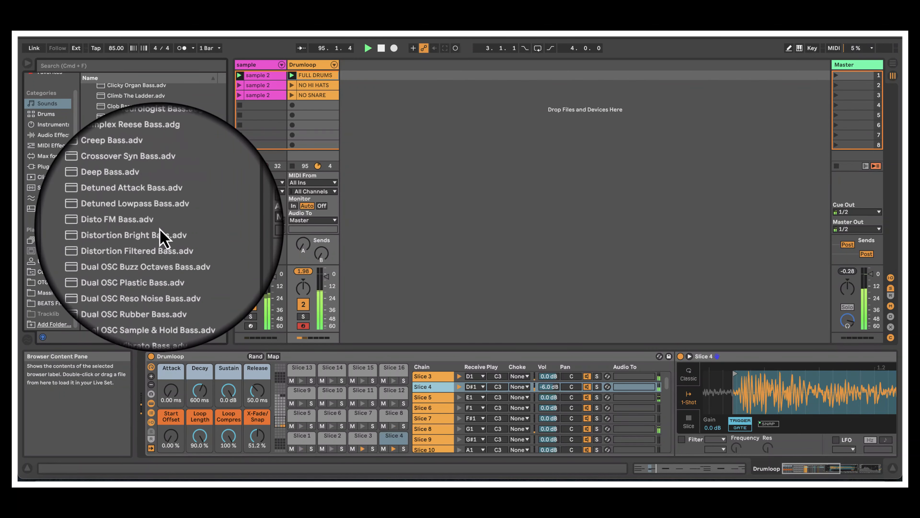
{"action": "scroll", "coordinate": [163, 237], "scroll_direction": "down", "scroll_amount": 15}
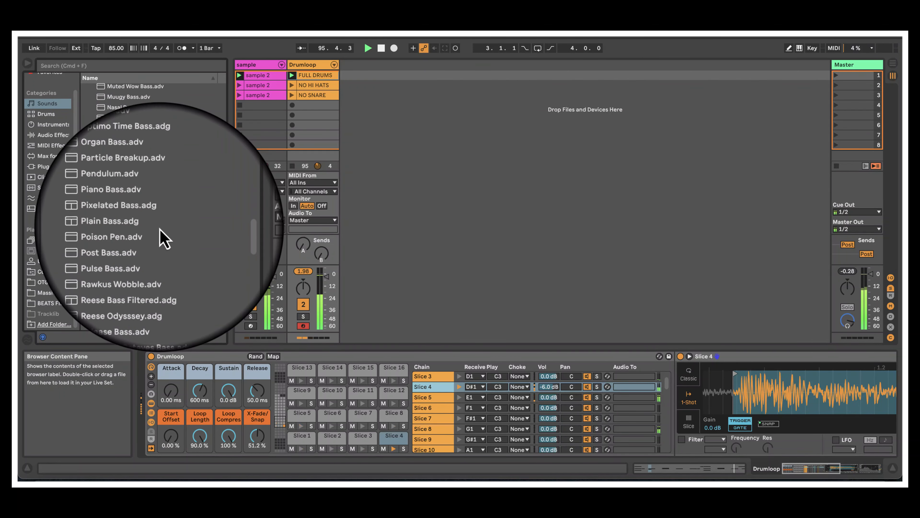
{"action": "scroll", "coordinate": [163, 237], "scroll_direction": "down", "scroll_amount": 5}
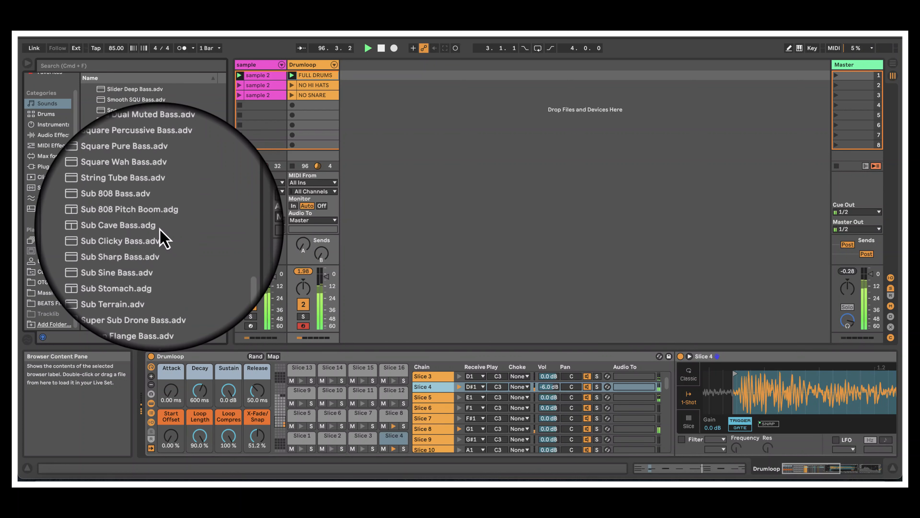
{"action": "left_click", "coordinate": [115, 209]}
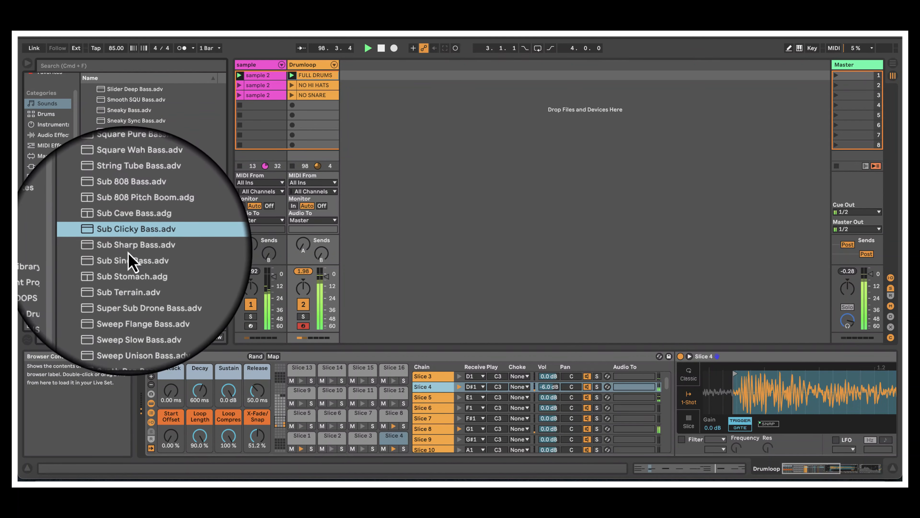
{"action": "left_click", "coordinate": [126, 262]}
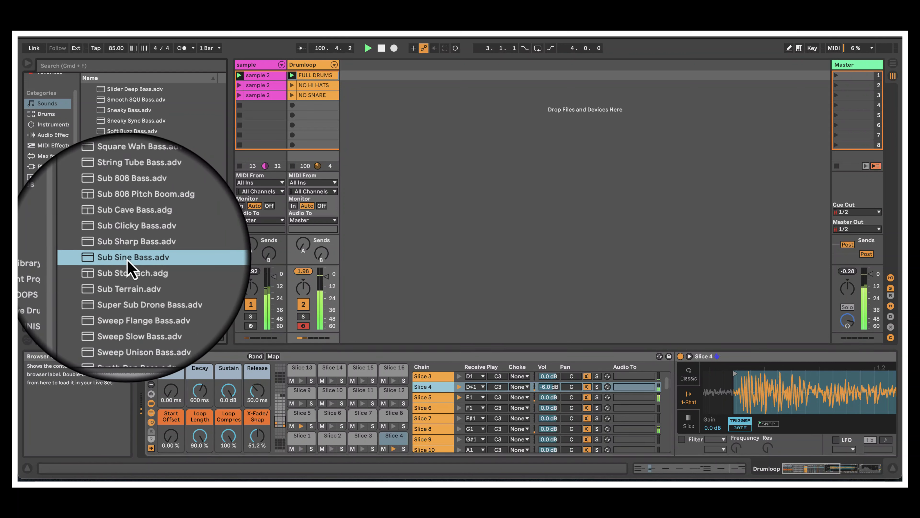
{"action": "left_click_drag", "start_coordinate": [121, 258], "coordinate": [362, 106]}
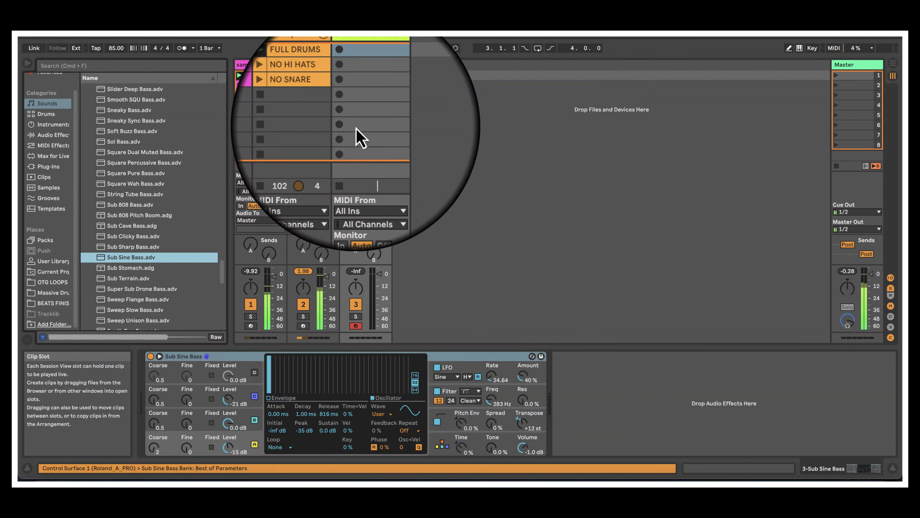
Lower the Sub Sine Bass track's volume and record a bass line into its first clip slot
{"action": "left_click", "coordinate": [379, 275]}
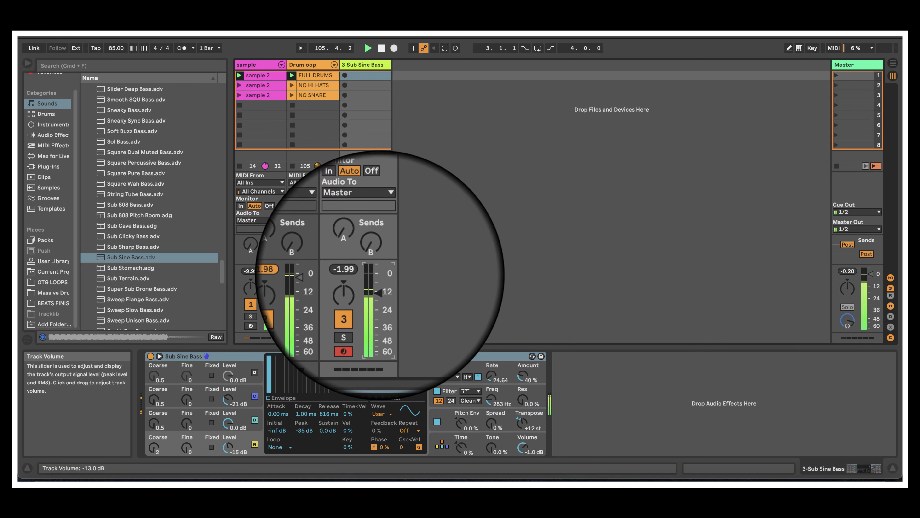
{"action": "left_click_drag", "start_coordinate": [379, 294], "coordinate": [381, 292]}
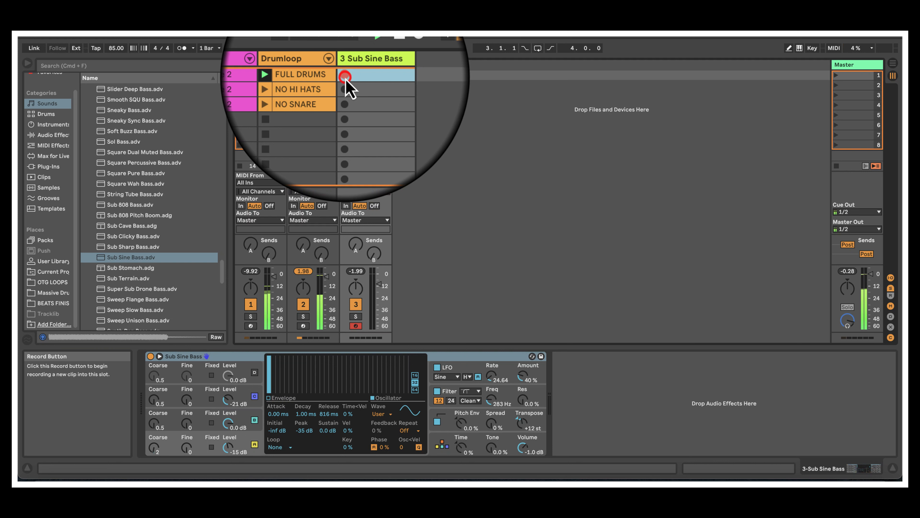
{"action": "left_click", "coordinate": [345, 78]}
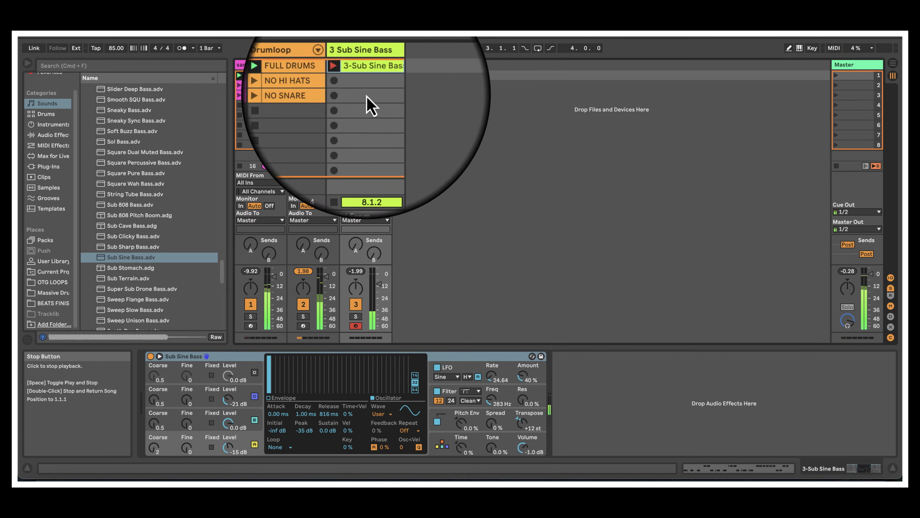
{"action": "left_click", "coordinate": [345, 167]}
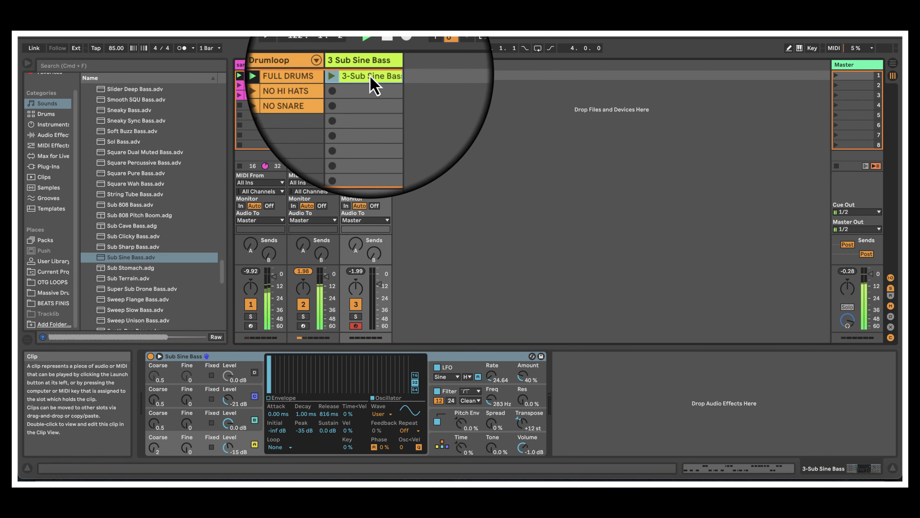
Shorten the recorded bass clip's loop to 8 bars and delete the short C1 note just after beat 1.2
{"action": "double_click", "coordinate": [370, 75]}
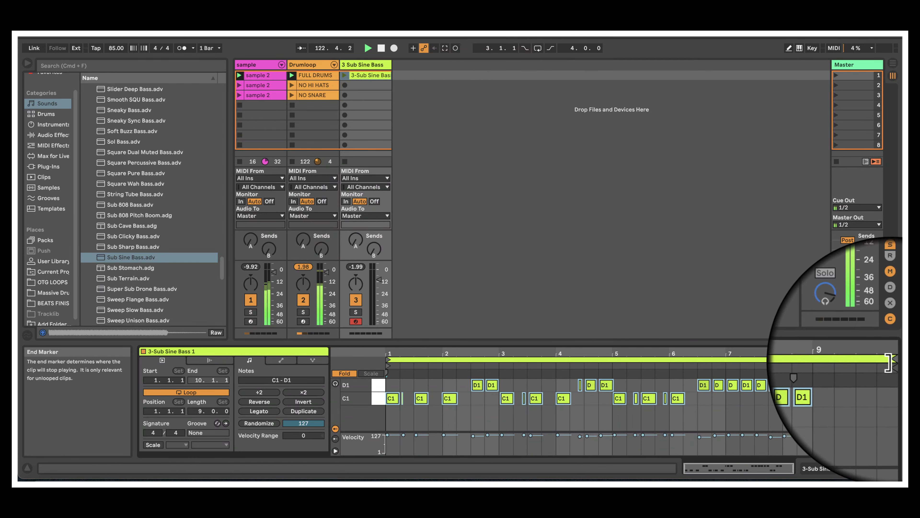
{"action": "left_click_drag", "start_coordinate": [892, 361], "coordinate": [838, 365]}
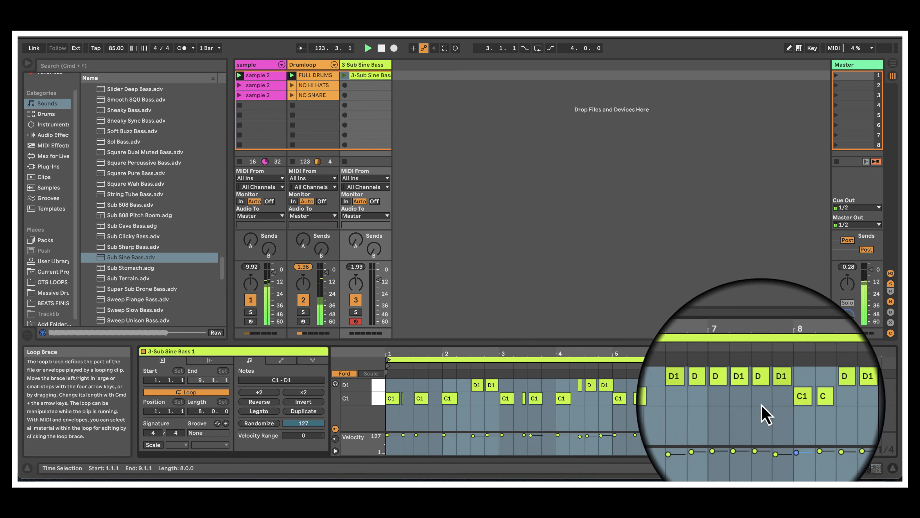
{"action": "left_click_drag", "start_coordinate": [431, 348], "coordinate": [448, 348]}
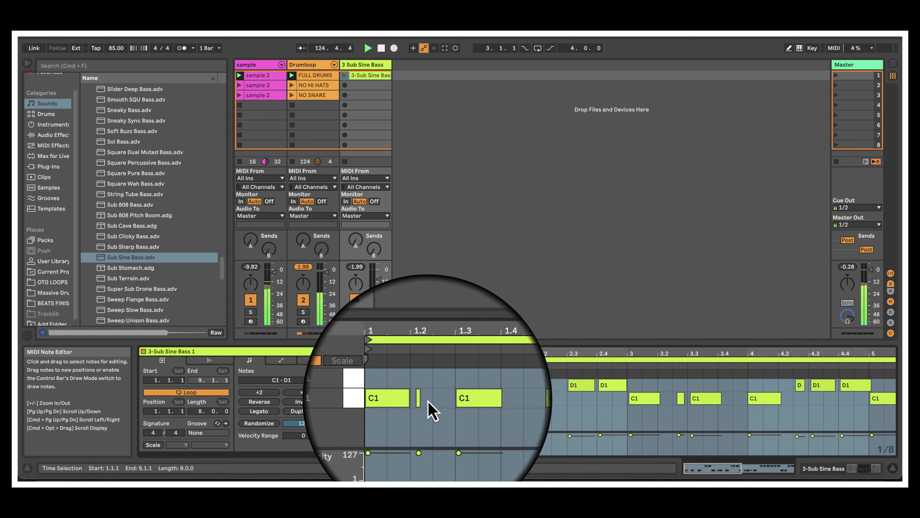
{"action": "left_click", "coordinate": [430, 397]}
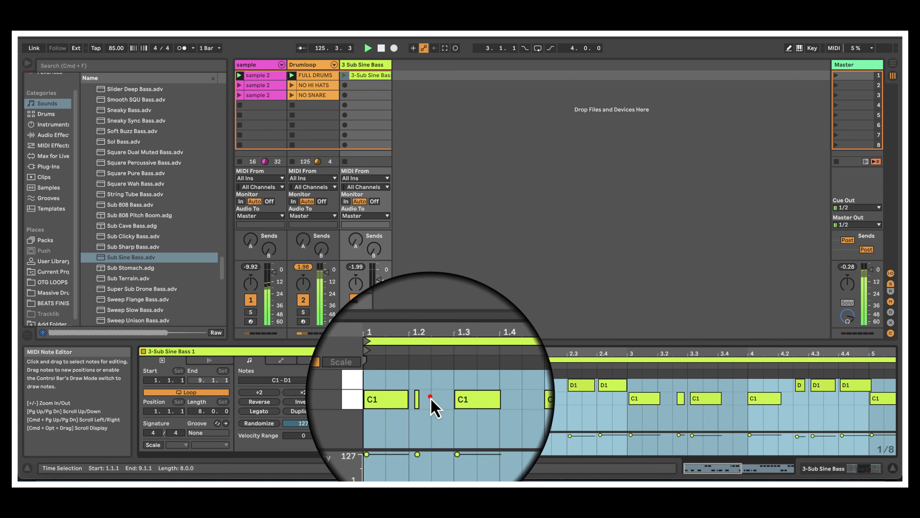
{"action": "left_click_drag", "start_coordinate": [430, 396], "coordinate": [420, 408]}
{"action": "key", "text": "Delete"}
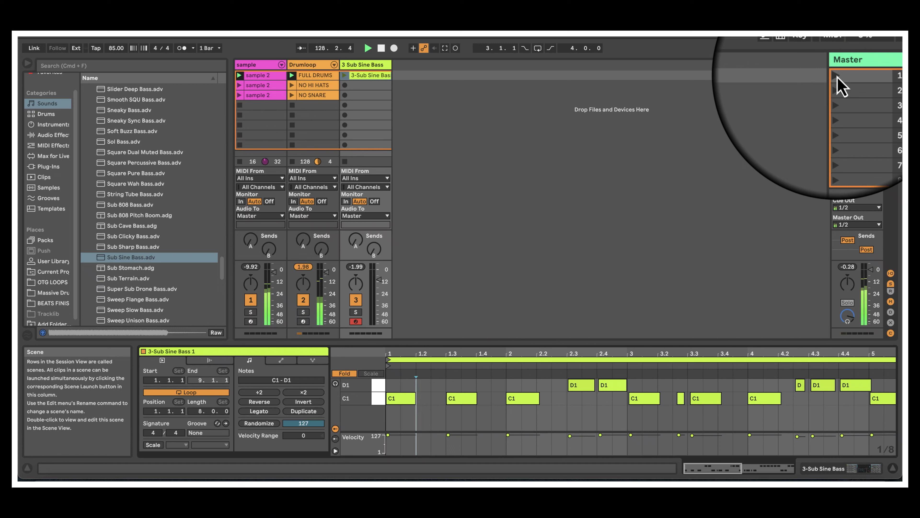
Launch scene 1 and copy the Sub Sine Bass clip into the track's second and third slots
{"action": "left_click", "coordinate": [837, 75]}
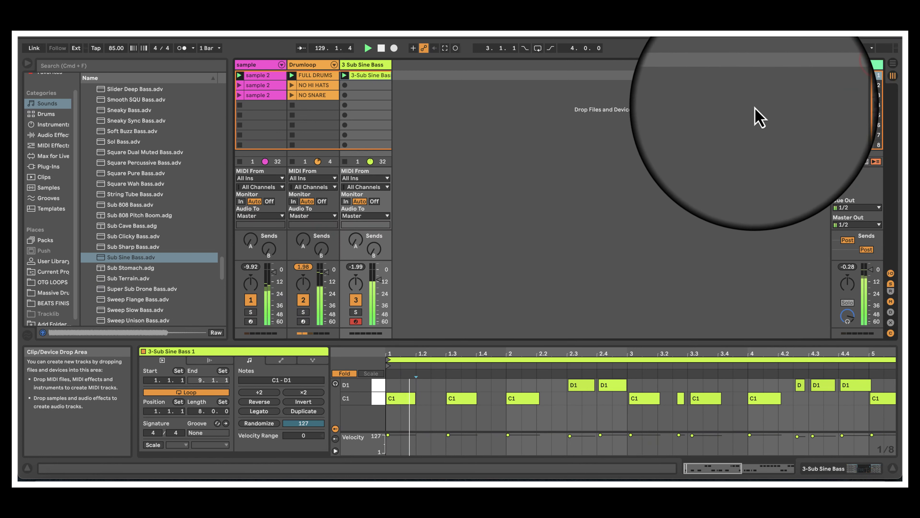
{"action": "right_click", "coordinate": [364, 77]}
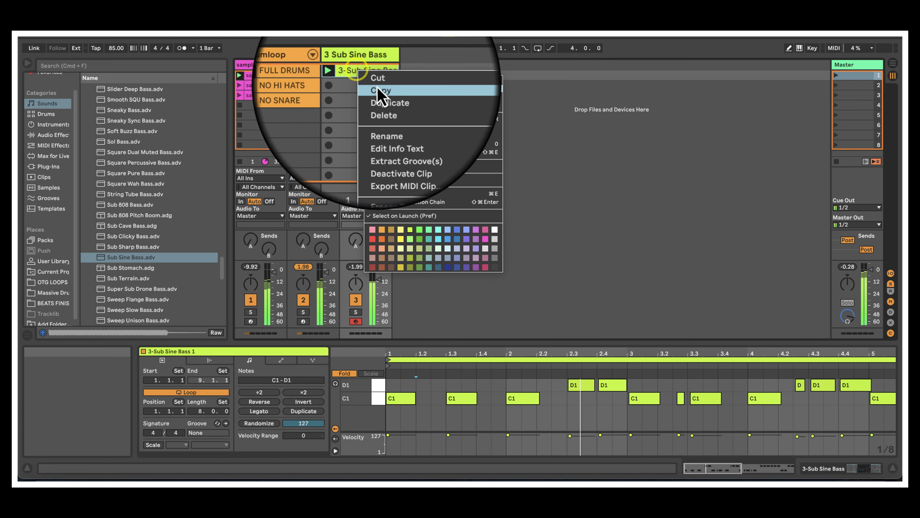
{"action": "left_click", "coordinate": [385, 95]}
{"action": "right_click", "coordinate": [357, 83]}
{"action": "left_click", "coordinate": [381, 95]}
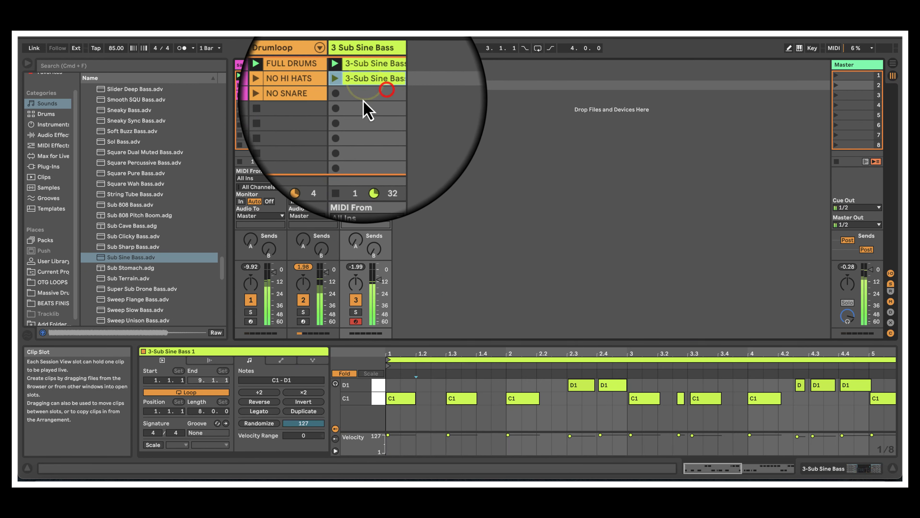
{"action": "right_click", "coordinate": [363, 98]}
{"action": "left_click", "coordinate": [384, 116]}
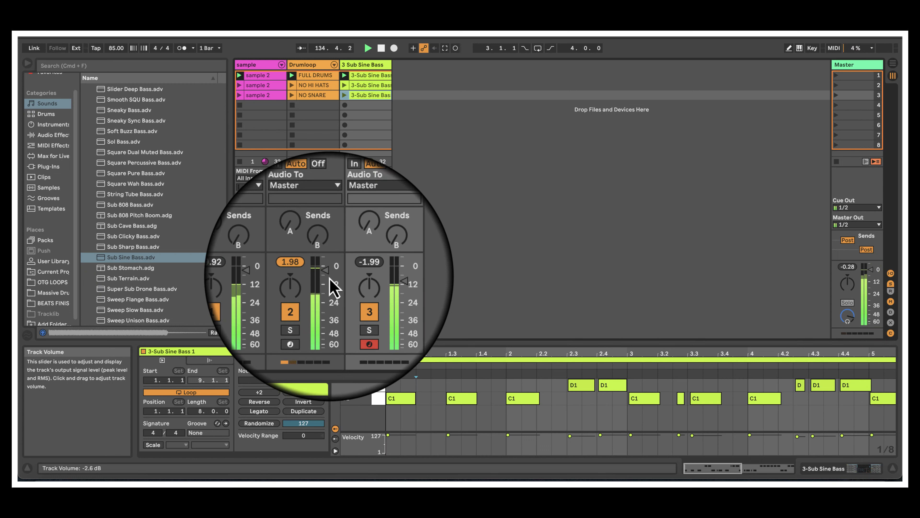
Copy the sample track's third clip into its fourth slot
{"action": "right_click", "coordinate": [261, 95]}
{"action": "left_click", "coordinate": [273, 120]}
{"action": "right_click", "coordinate": [263, 108]}
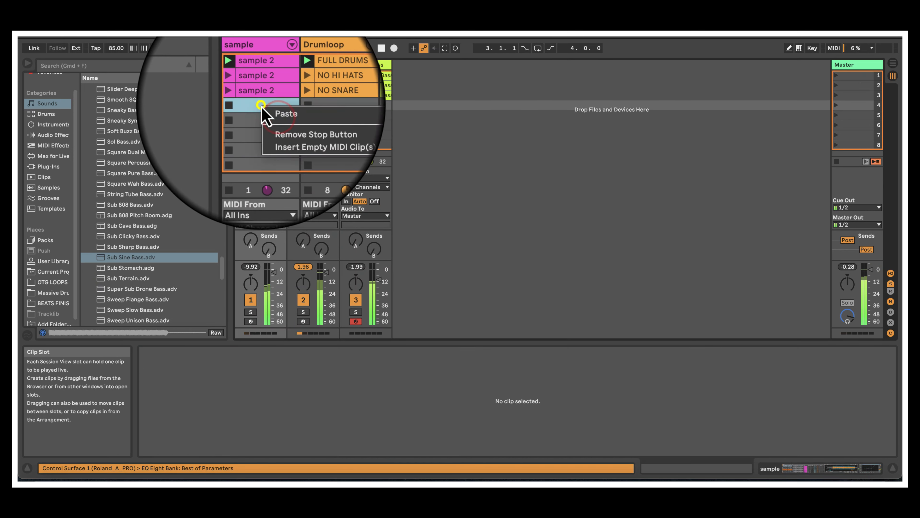
{"action": "left_click", "coordinate": [268, 113]}
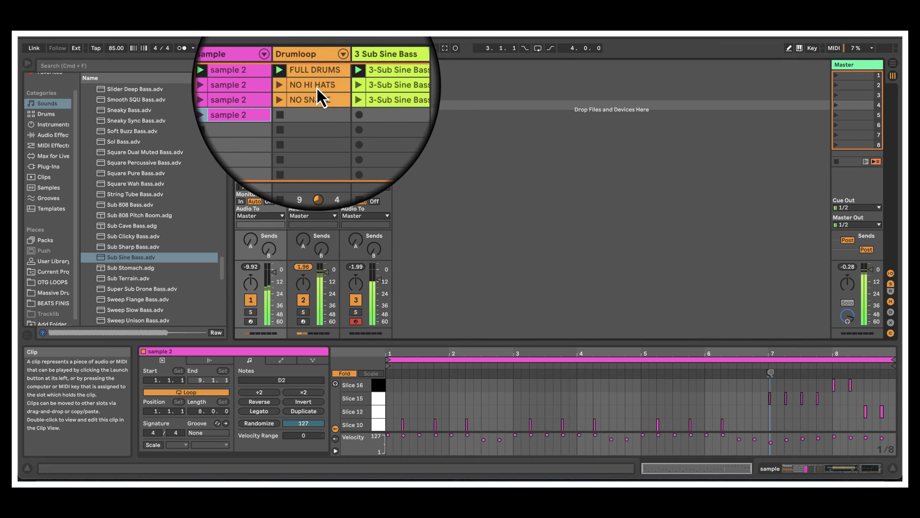
Cut the copied bass clips from the second and third slots of the Sub Sine Bass track
{"action": "left_click", "coordinate": [371, 85]}
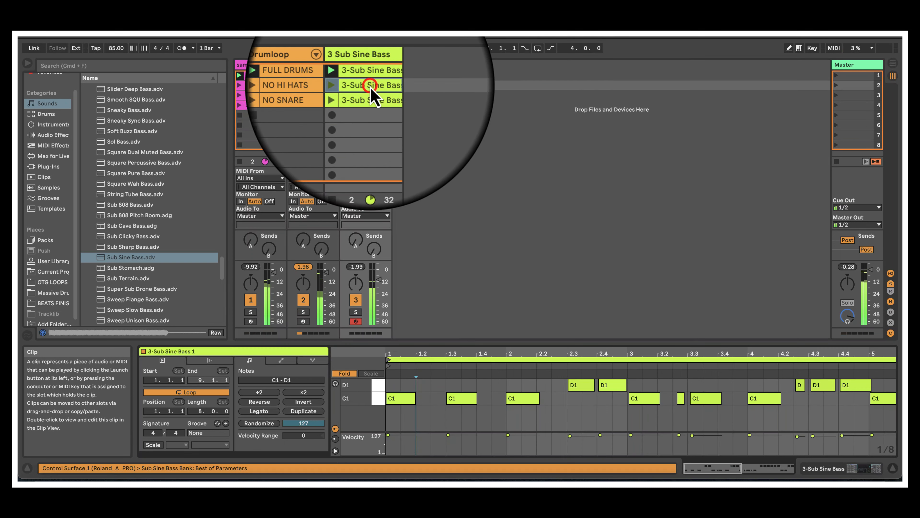
{"action": "right_click", "coordinate": [371, 88]}
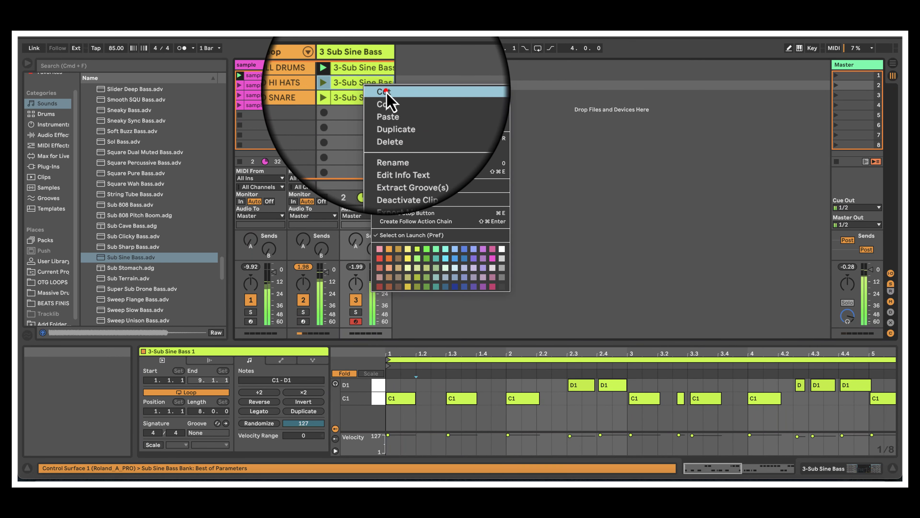
{"action": "left_click", "coordinate": [386, 92]}
{"action": "left_click", "coordinate": [371, 95]}
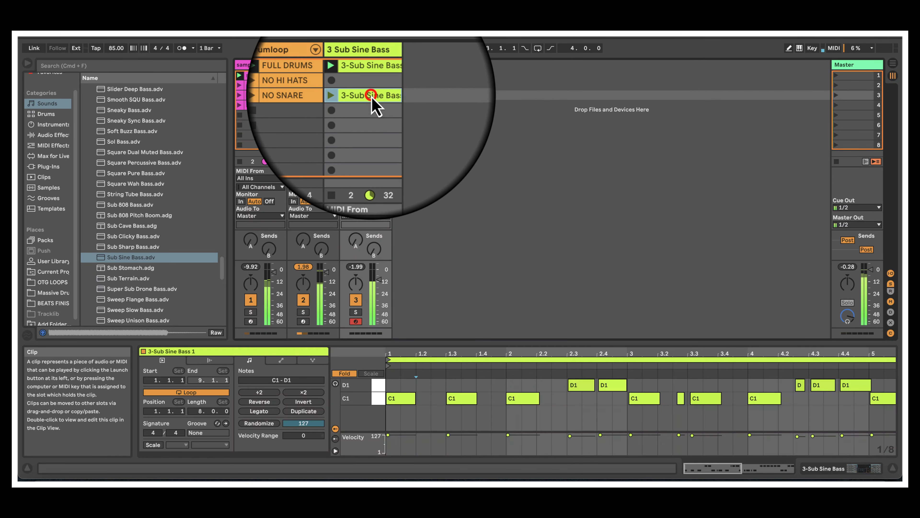
{"action": "right_click", "coordinate": [375, 107]}
{"action": "left_click", "coordinate": [387, 109]}
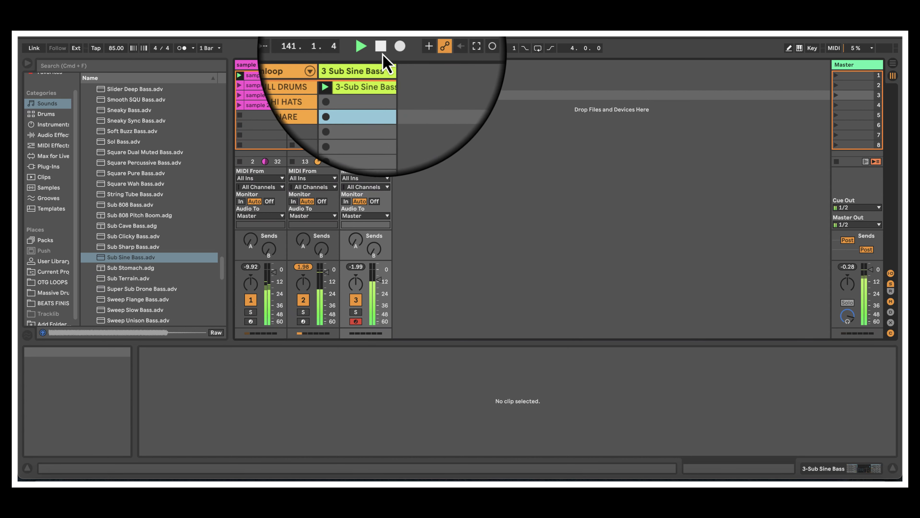
Stop playback, reset the song position to the start, and stop the clips on all three tracks
{"action": "double_click", "coordinate": [382, 51]}
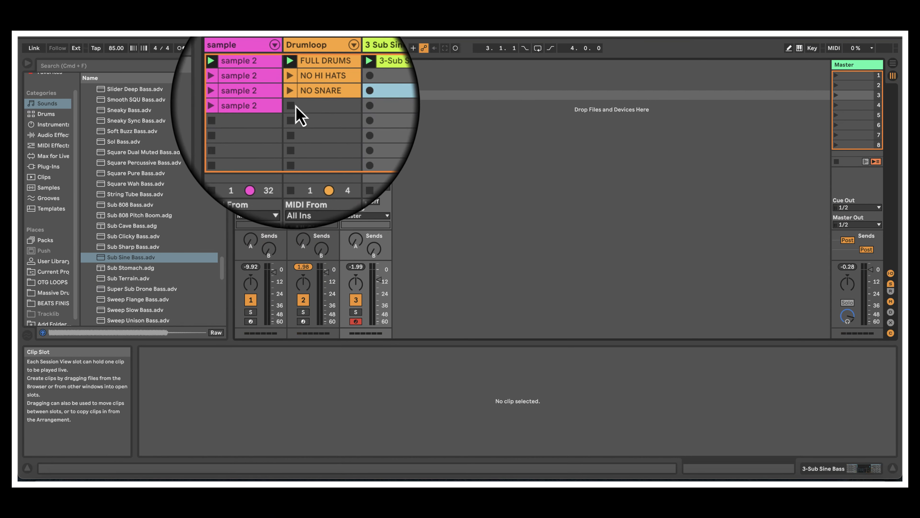
{"action": "left_click", "coordinate": [382, 49]}
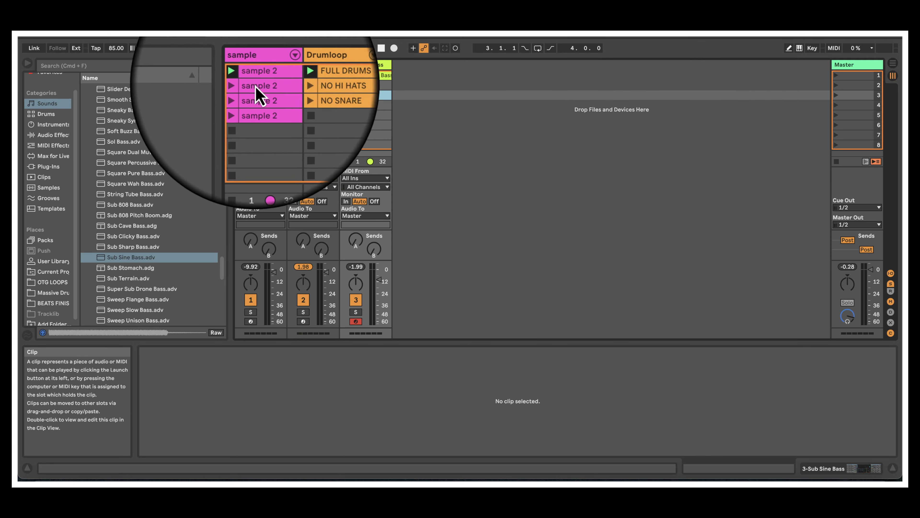
{"action": "left_click", "coordinate": [240, 161]}
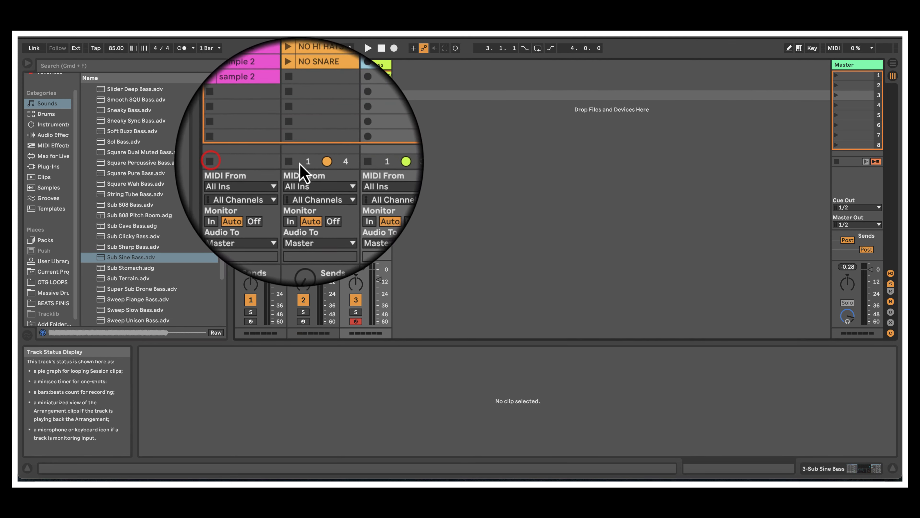
{"action": "left_click", "coordinate": [294, 161]}
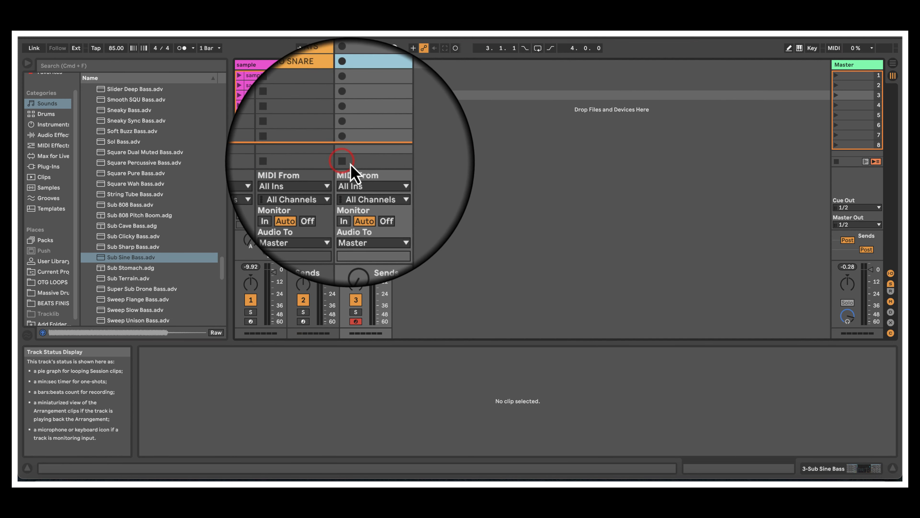
{"action": "left_click", "coordinate": [387, 89]}
{"action": "left_click", "coordinate": [394, 48]}
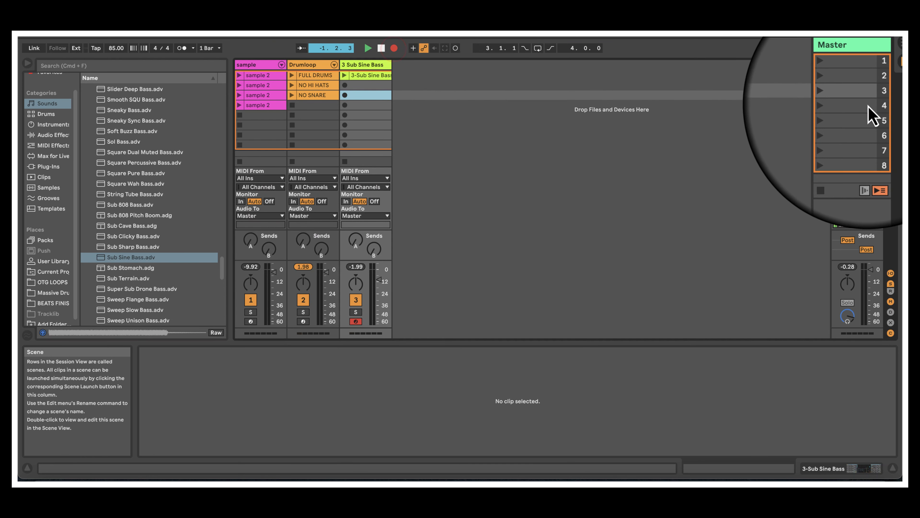
{"action": "left_click", "coordinate": [834, 95]}
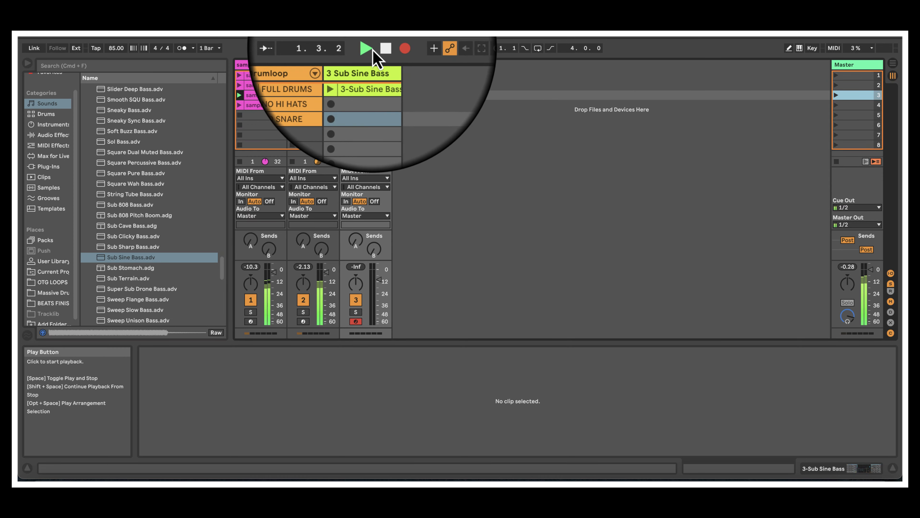
{"action": "left_click", "coordinate": [381, 48]}
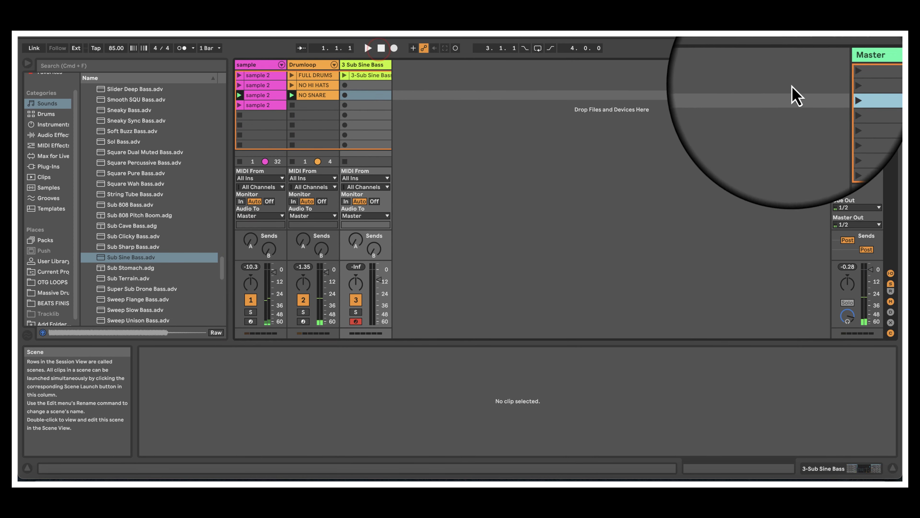
{"action": "left_click", "coordinate": [107, 18]}
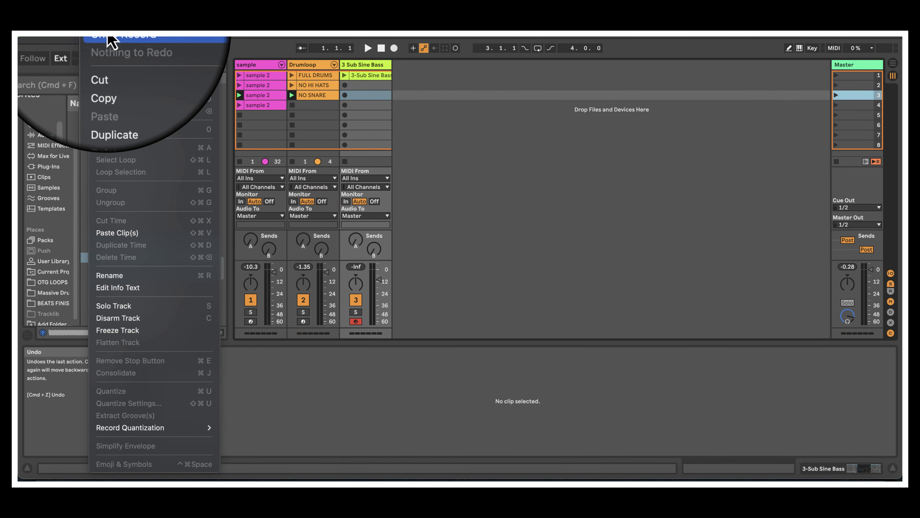
{"action": "left_click", "coordinate": [107, 30]}
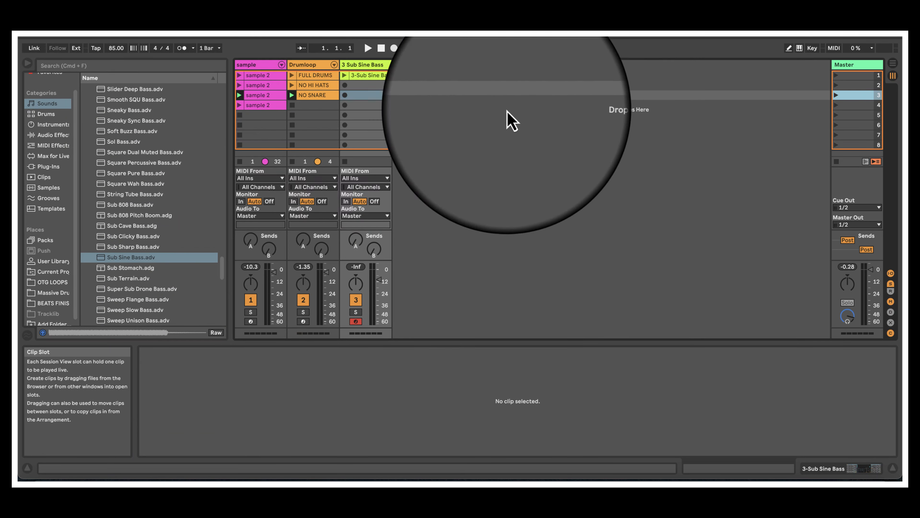
{"action": "left_click", "coordinate": [836, 106]}
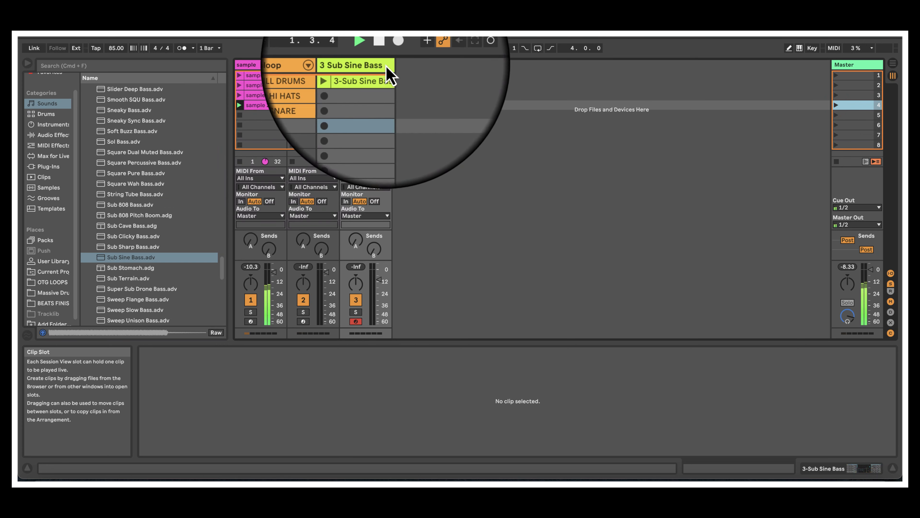
{"action": "double_click", "coordinate": [381, 51]}
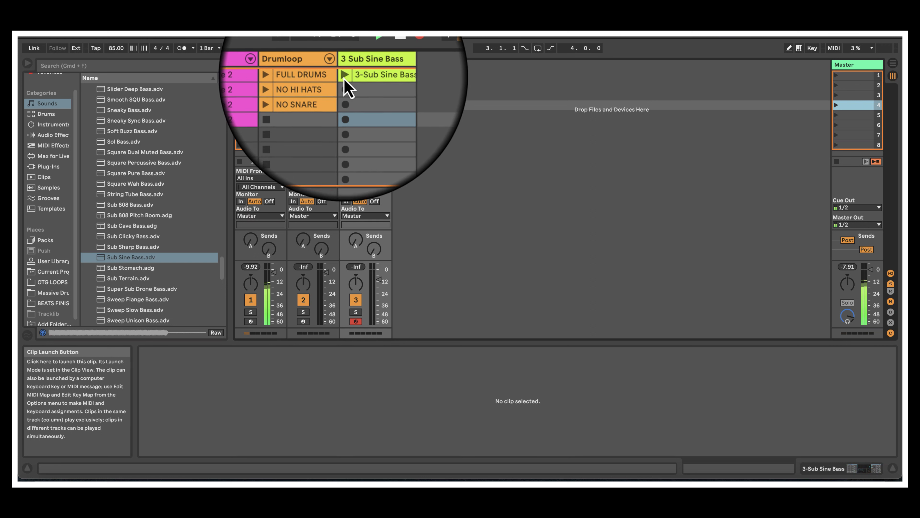
During the arrangement recording, launch the Sub Sine Bass clip, scene 2 and scene 1 in turn
{"action": "left_click", "coordinate": [345, 78]}
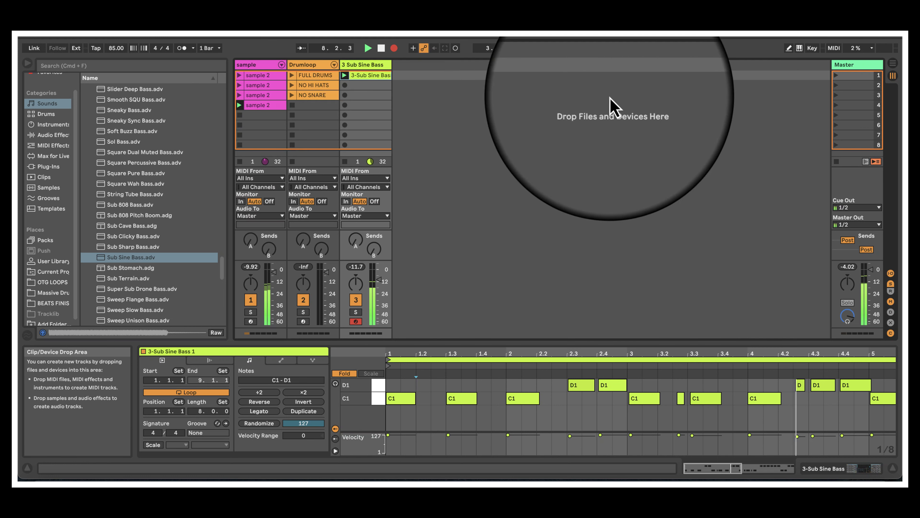
{"action": "left_click", "coordinate": [836, 85]}
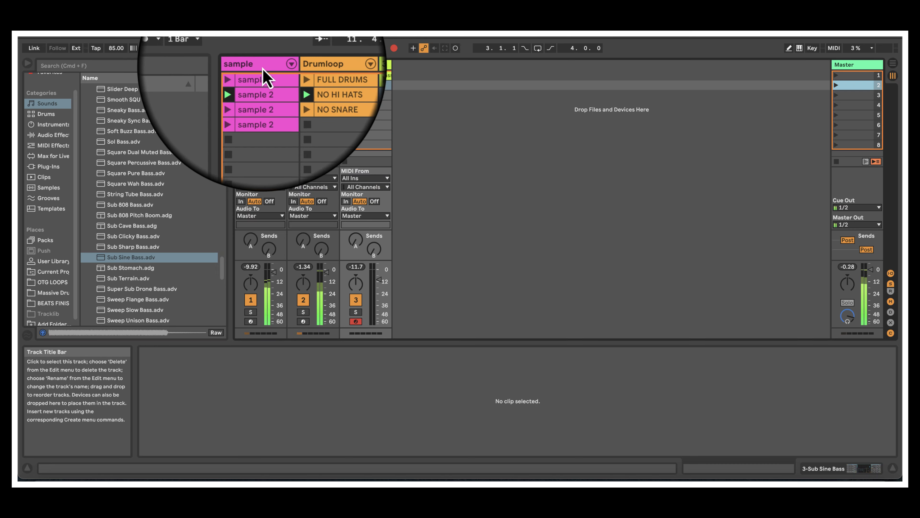
{"action": "left_click", "coordinate": [264, 71]}
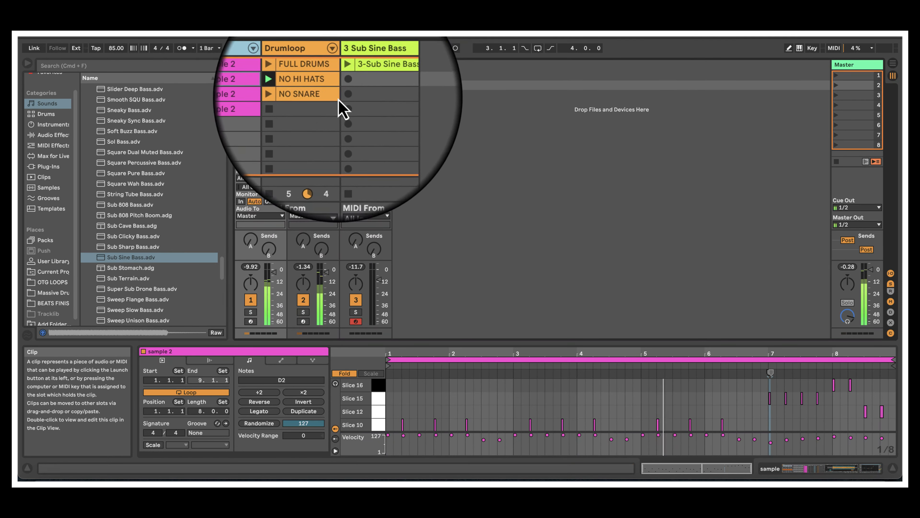
{"action": "left_click", "coordinate": [836, 76]}
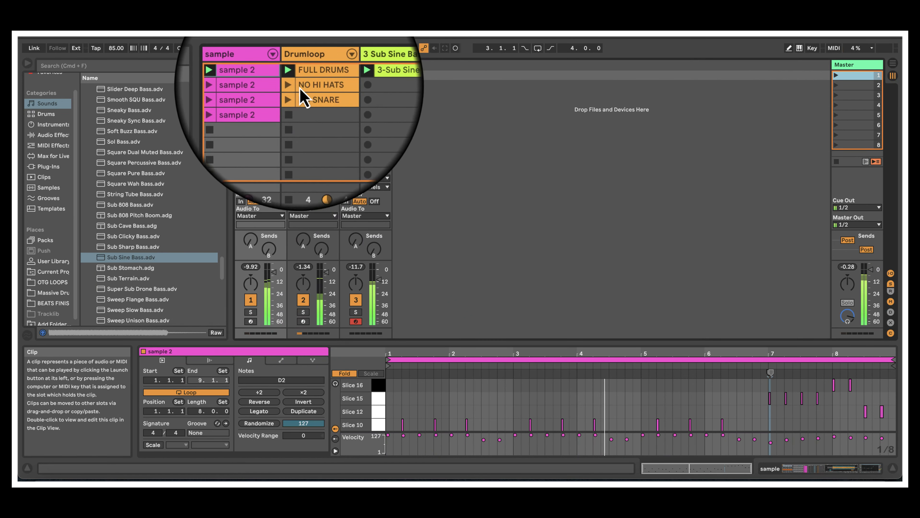
Vary the take's drums by launching NO HI HATS, NO SNARE, FULL DRUMS, NO SNARE and FULL DRUMS in turn, arming the Drumloop track midway
{"action": "left_click", "coordinate": [288, 84]}
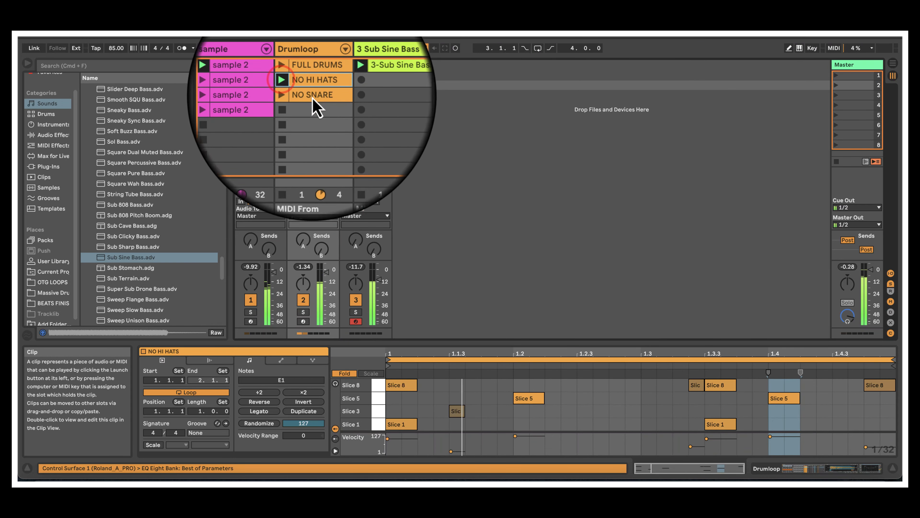
{"action": "left_click", "coordinate": [291, 95]}
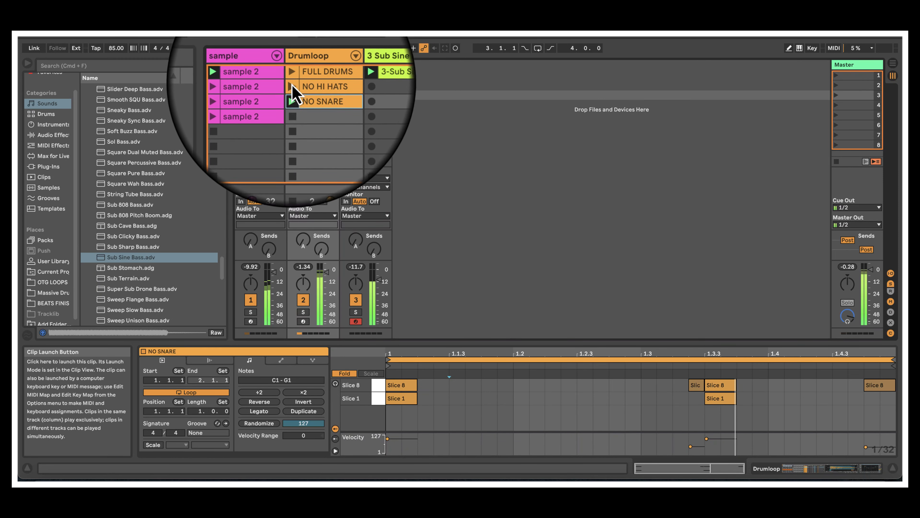
{"action": "left_click", "coordinate": [292, 72]}
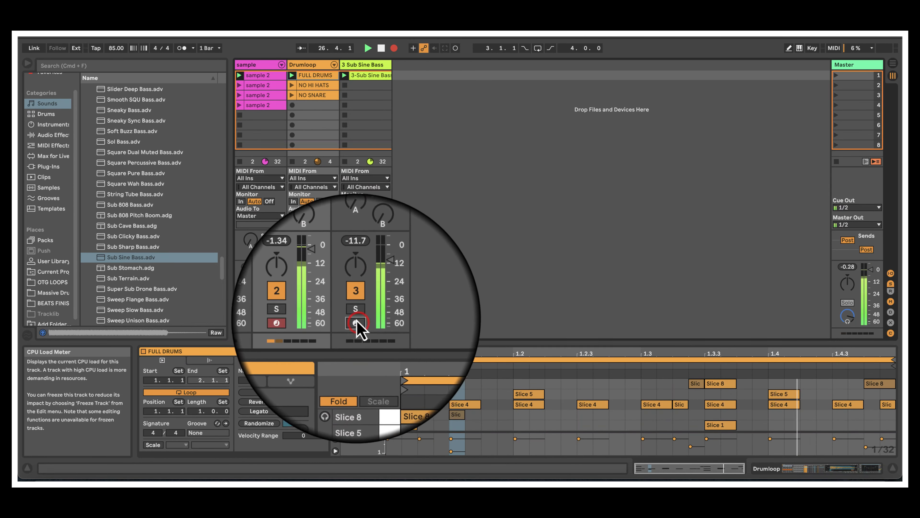
{"action": "left_click", "coordinate": [303, 323]}
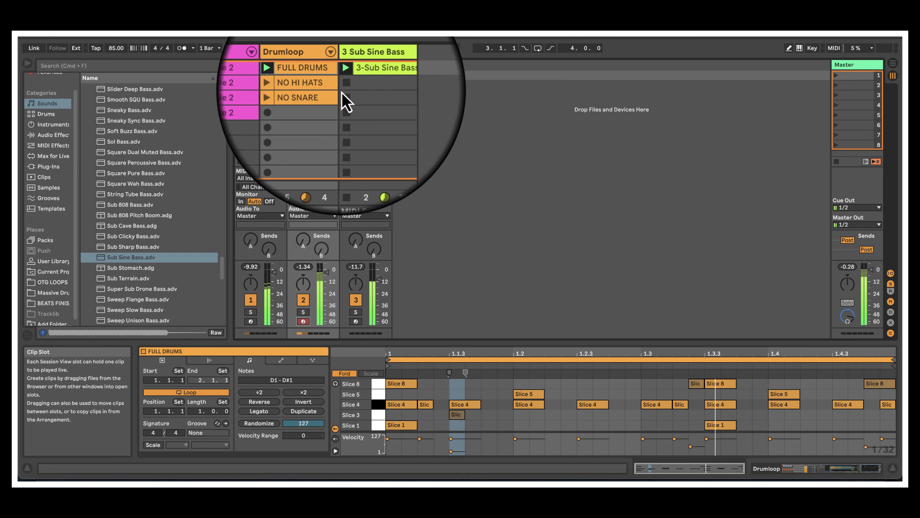
{"action": "left_click", "coordinate": [292, 97]}
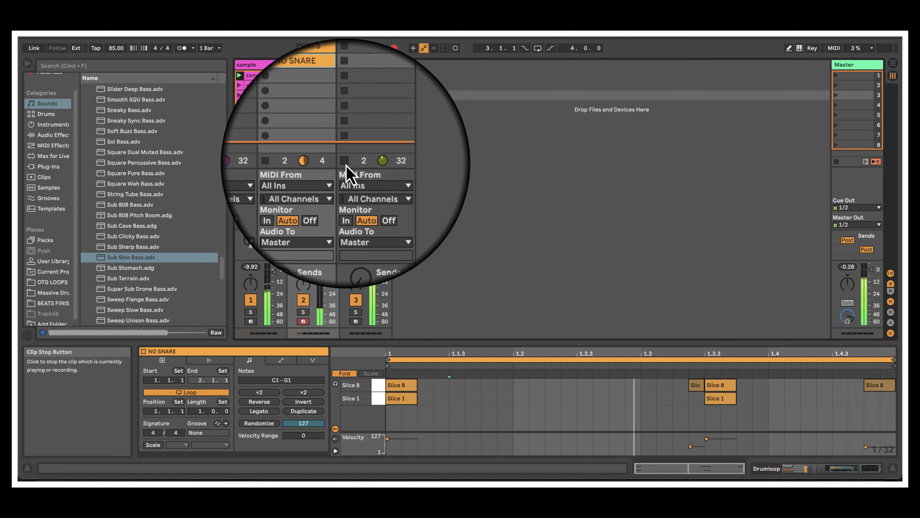
{"action": "left_click", "coordinate": [292, 75]}
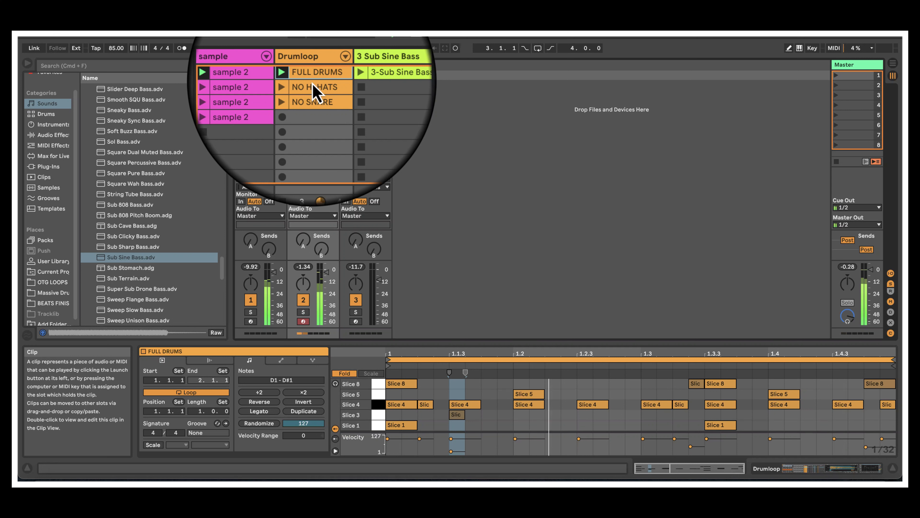
Play NO HI HATS, stop the Drumloop track, bring scene 1 back in, and end the arrangement recording
{"action": "left_click", "coordinate": [293, 87]}
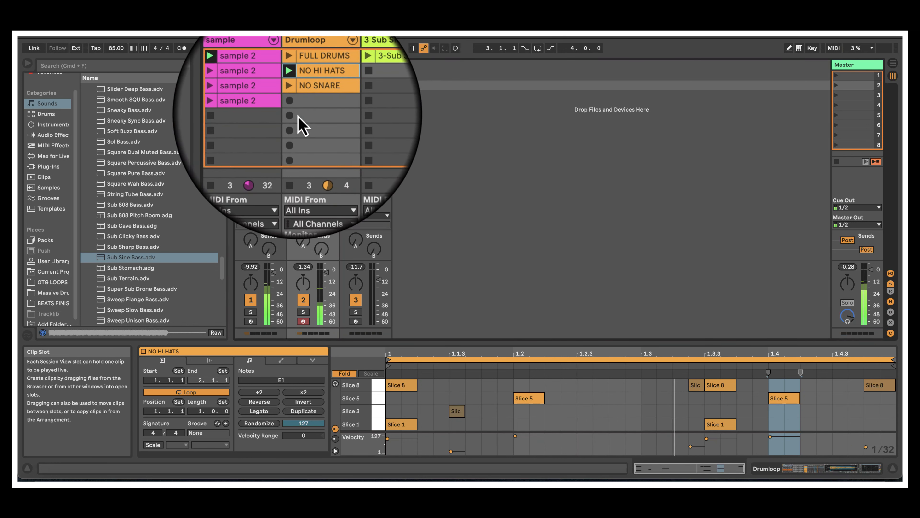
{"action": "left_click", "coordinate": [292, 161]}
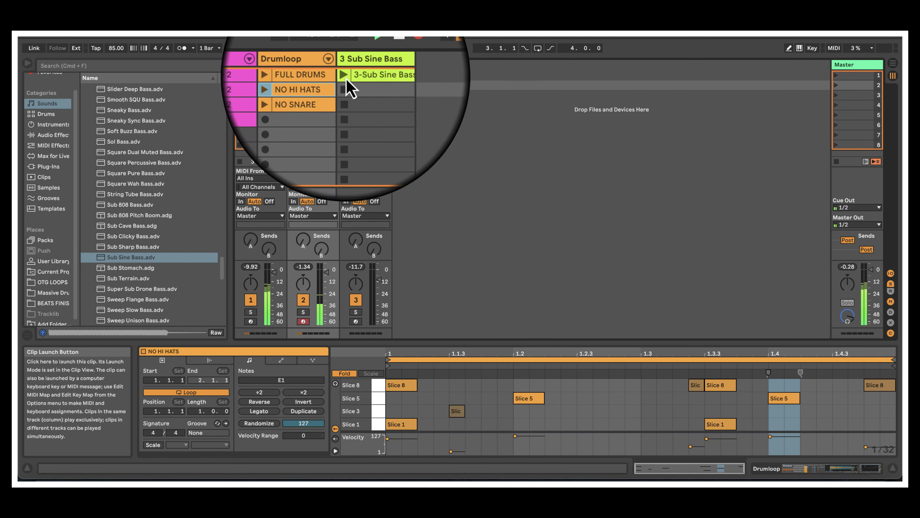
{"action": "left_click", "coordinate": [836, 76]}
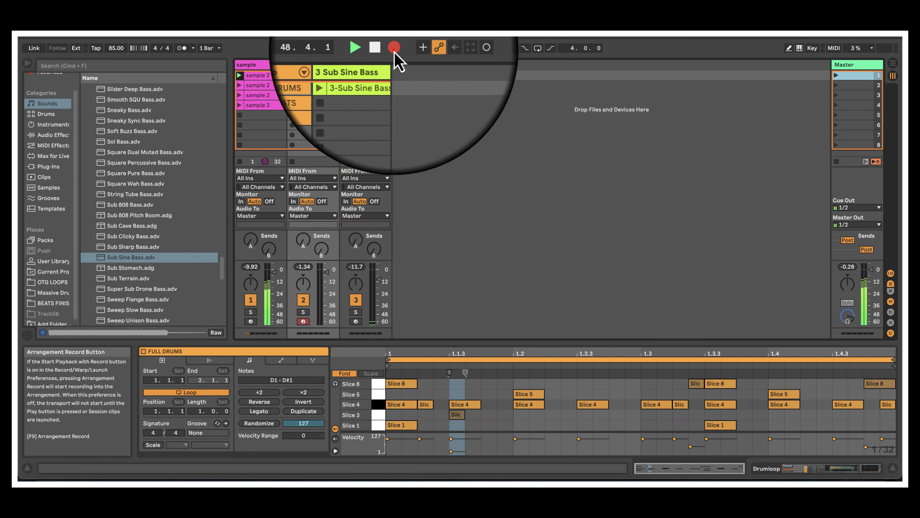
{"action": "left_click", "coordinate": [394, 49]}
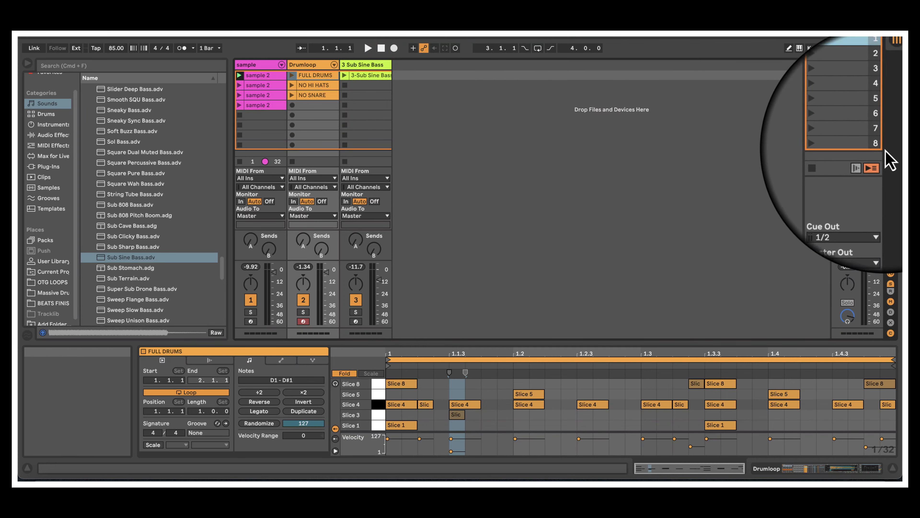
Return all tracks to arrangement playback, and show the Arrangement View with the browser hidden
{"action": "left_click", "coordinate": [880, 163]}
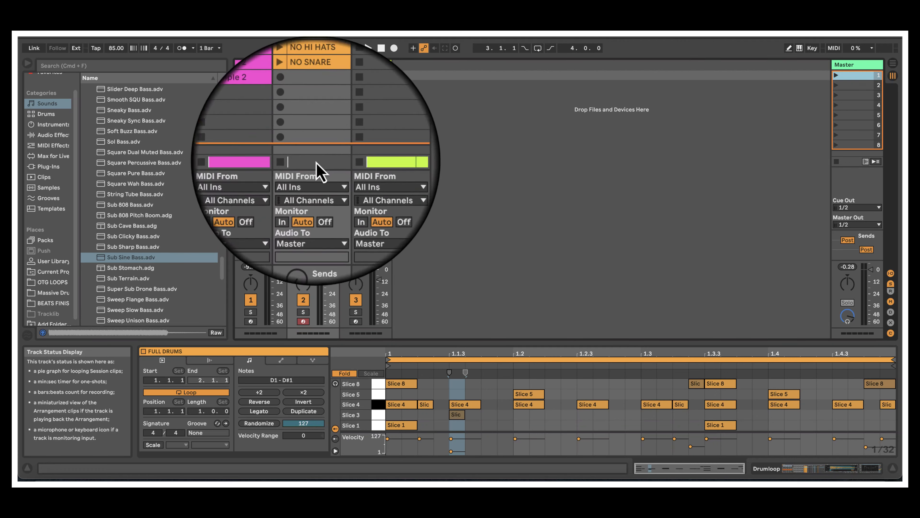
{"action": "left_click", "coordinate": [892, 65]}
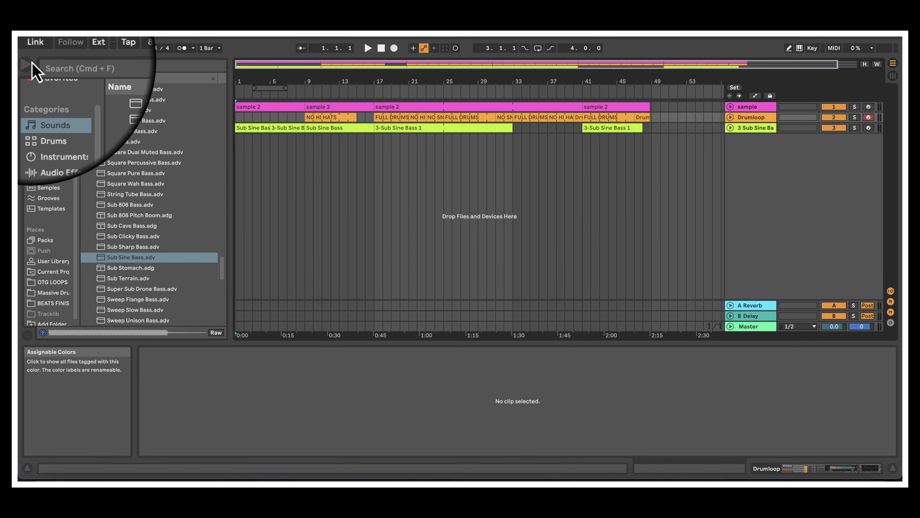
{"action": "left_click", "coordinate": [32, 64]}
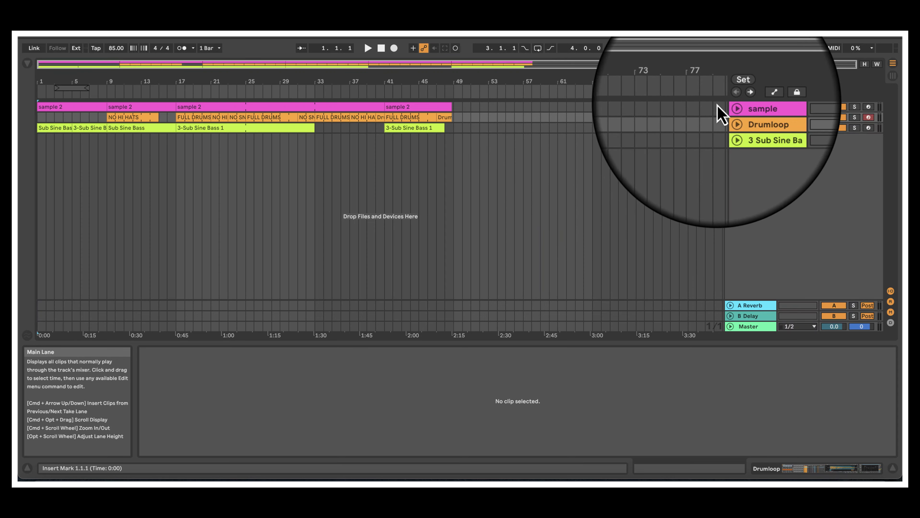
Unfold the sample, Drumloop and Sub Sine Bass tracks, and play the recorded arrangement from the start
{"action": "left_click", "coordinate": [737, 108]}
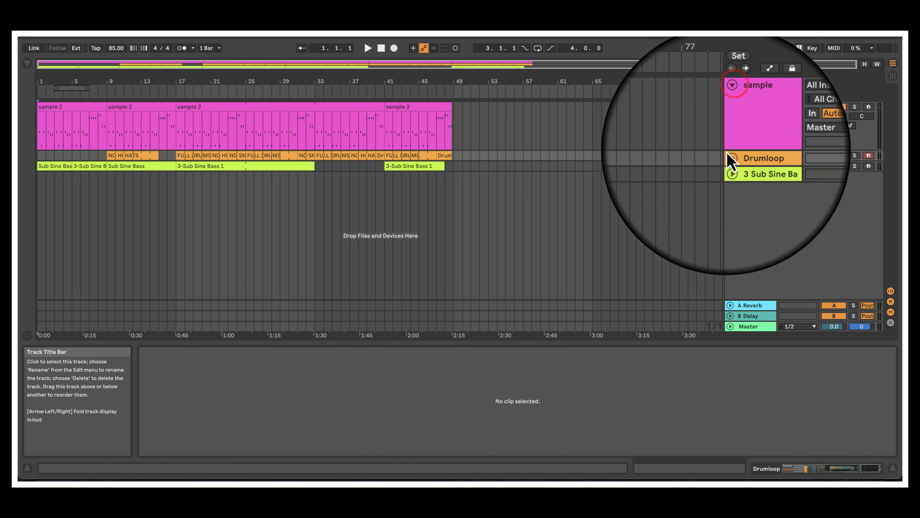
{"action": "left_click", "coordinate": [731, 158]}
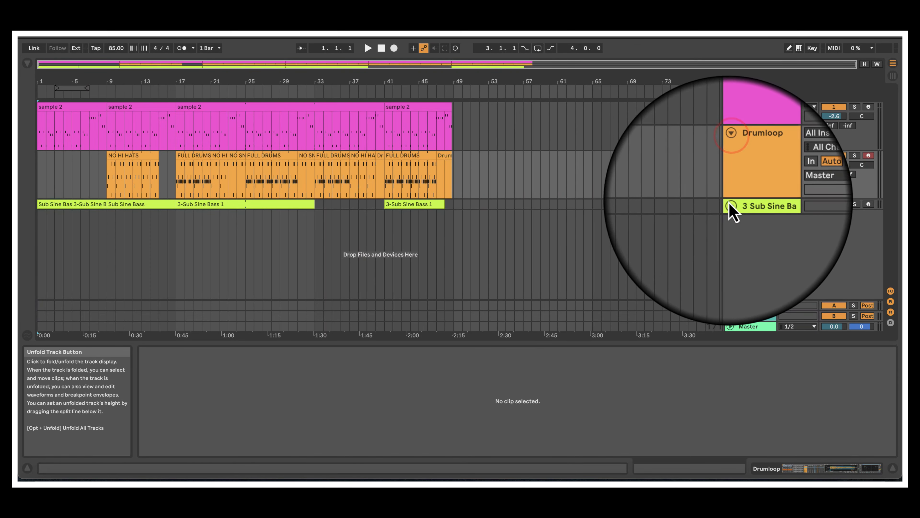
{"action": "left_click", "coordinate": [729, 205]}
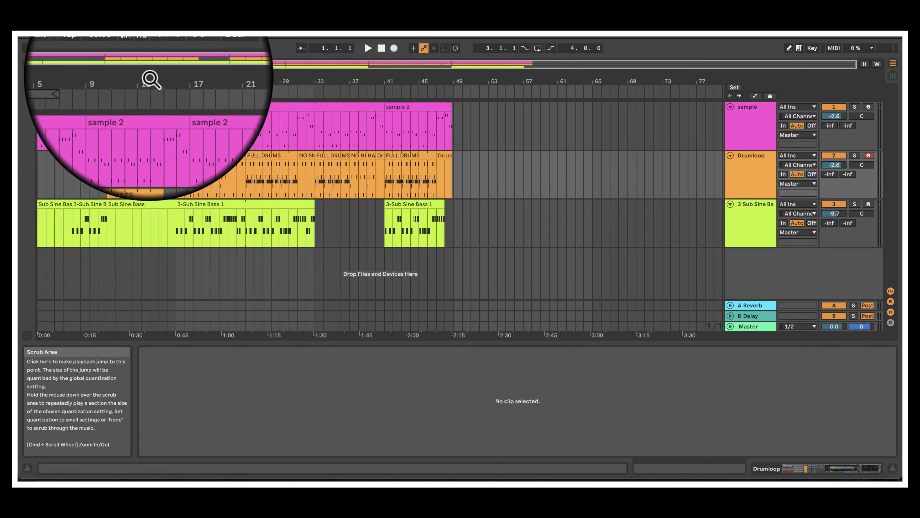
{"action": "left_click", "coordinate": [381, 48]}
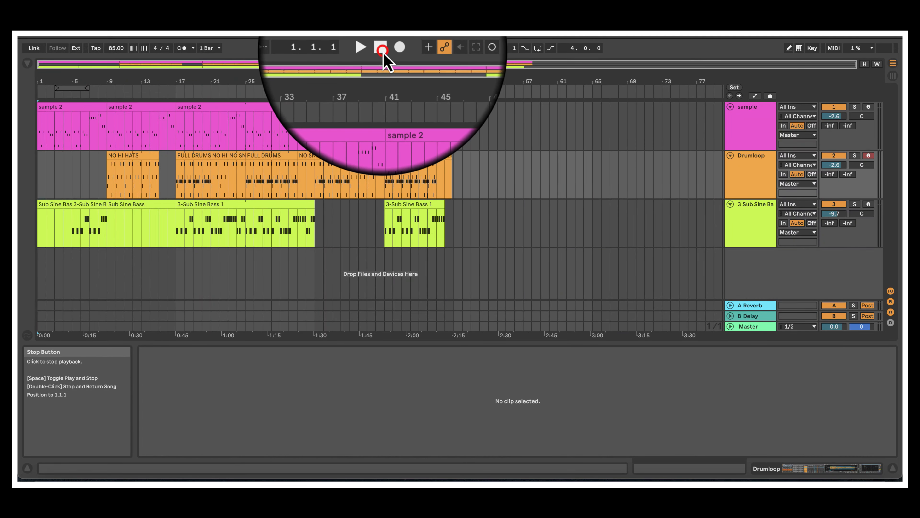
{"action": "left_click", "coordinate": [368, 49]}
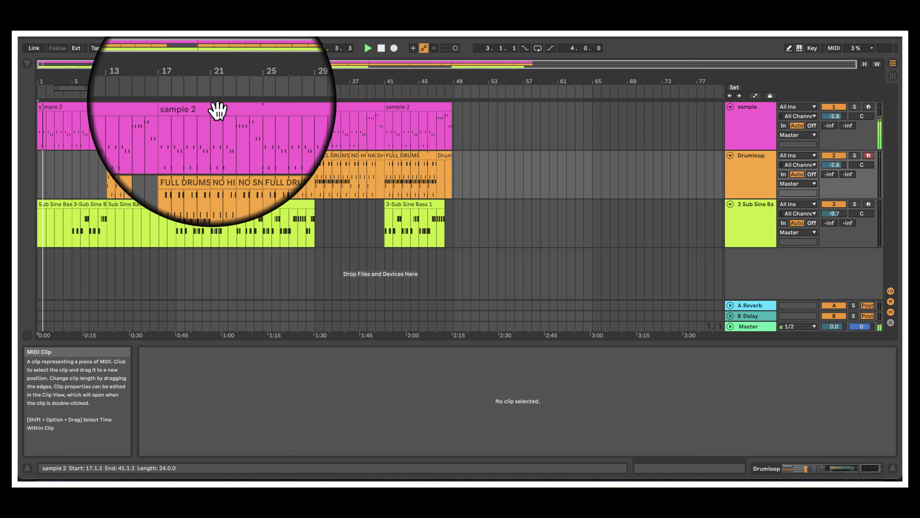